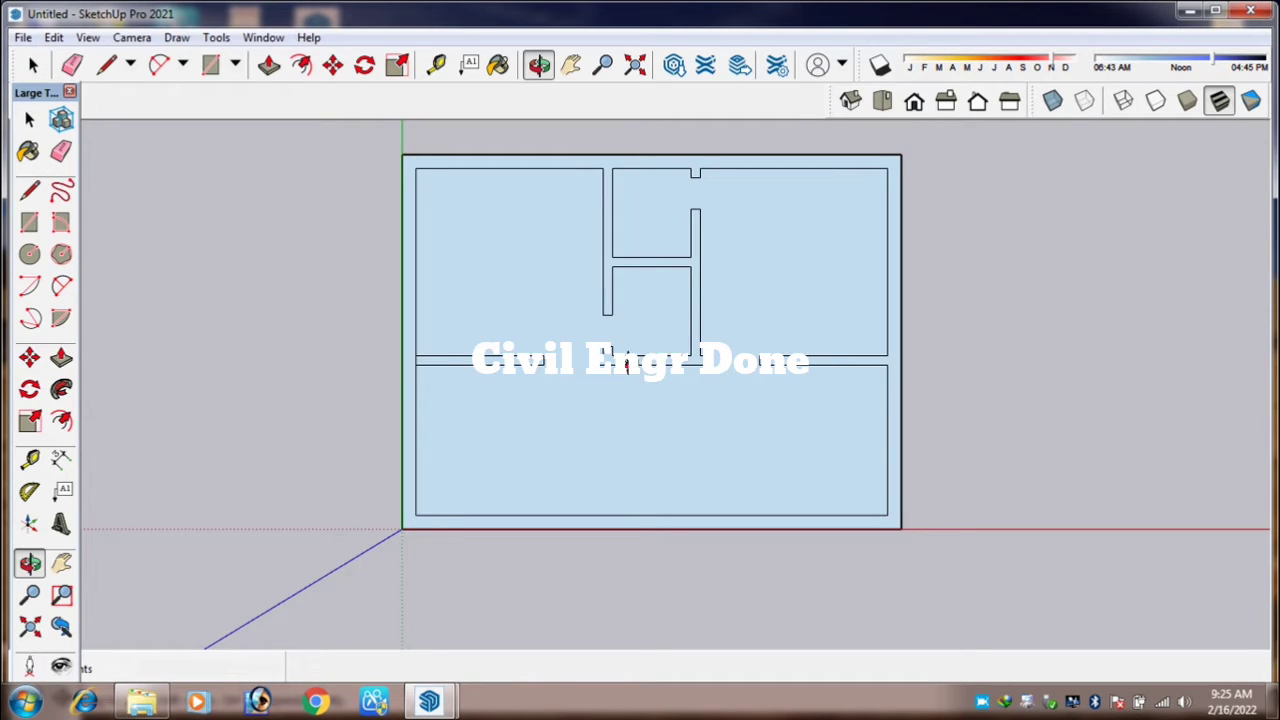
Show the floor plan in isometric view and bring its rear corner on the green axis into close view.
{"action": "scroll", "coordinate": [626, 366], "scroll_direction": "down", "scroll_amount": 1}
{"action": "scroll", "coordinate": [611, 266], "scroll_direction": "up", "scroll_amount": 2}
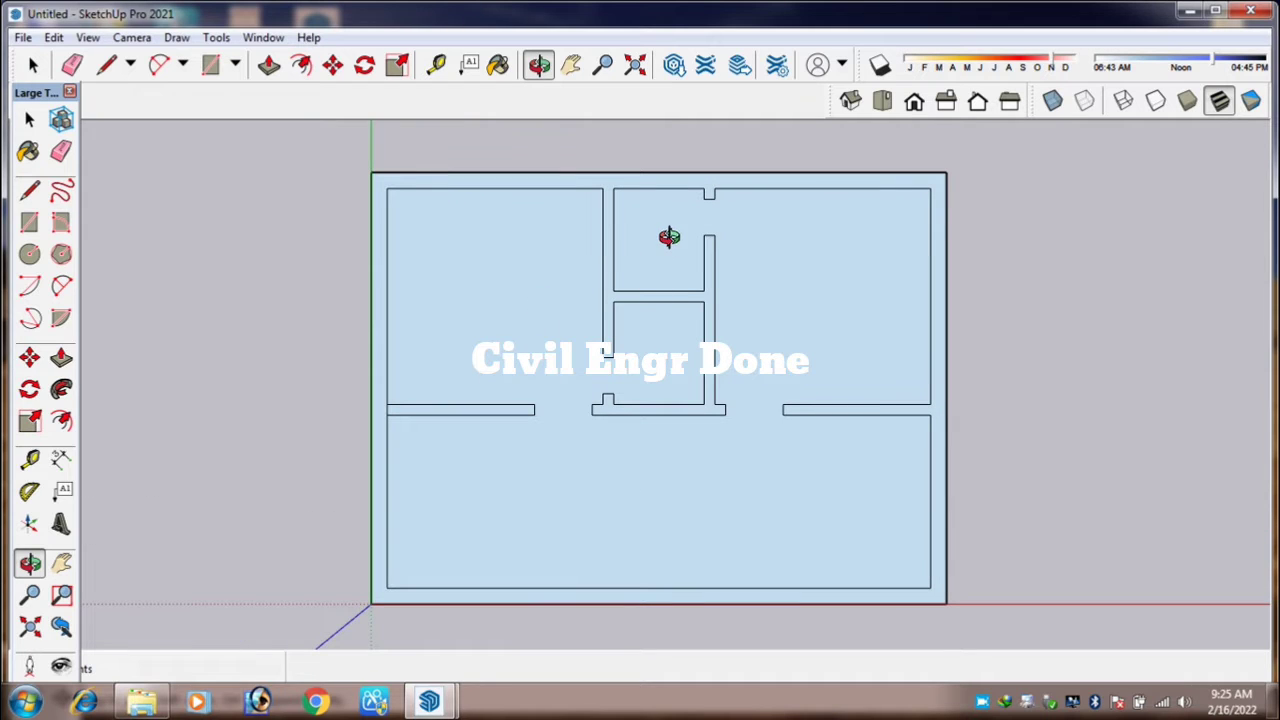
{"action": "scroll", "coordinate": [669, 429], "scroll_direction": "down", "scroll_amount": 1}
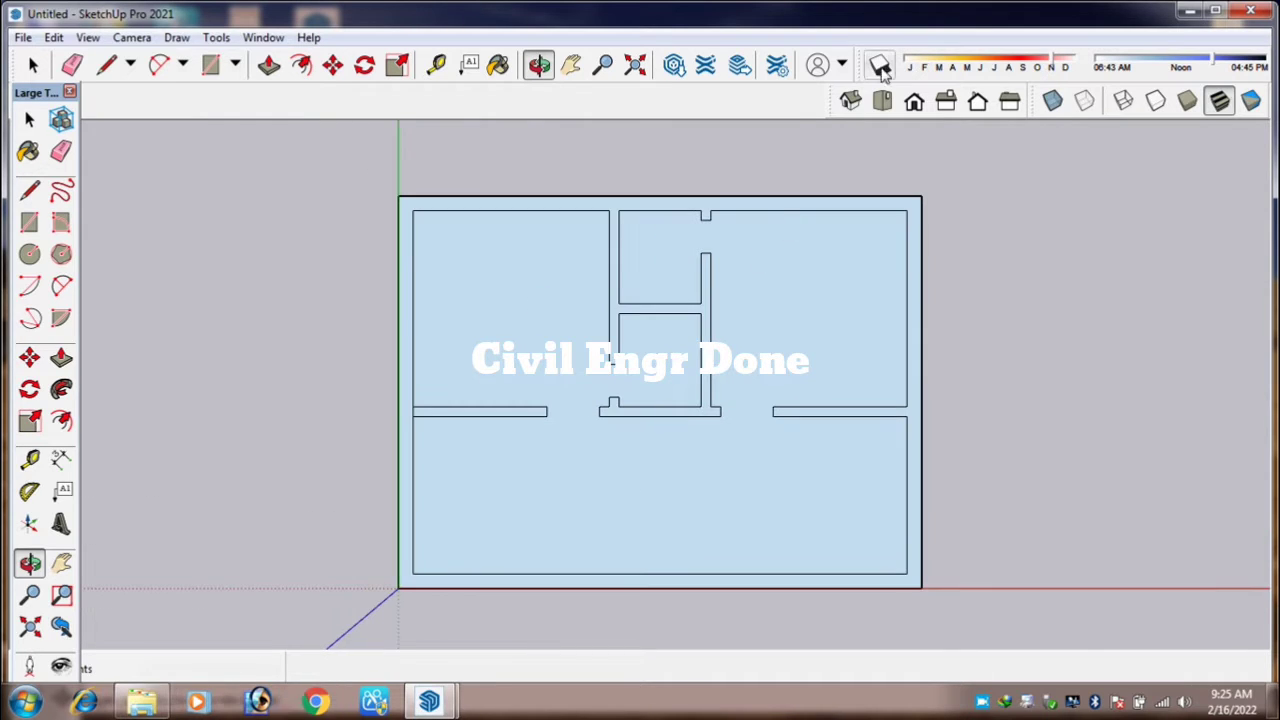
{"action": "left_click", "coordinate": [849, 102]}
{"action": "scroll", "coordinate": [718, 404], "scroll_direction": "up", "scroll_amount": 3}
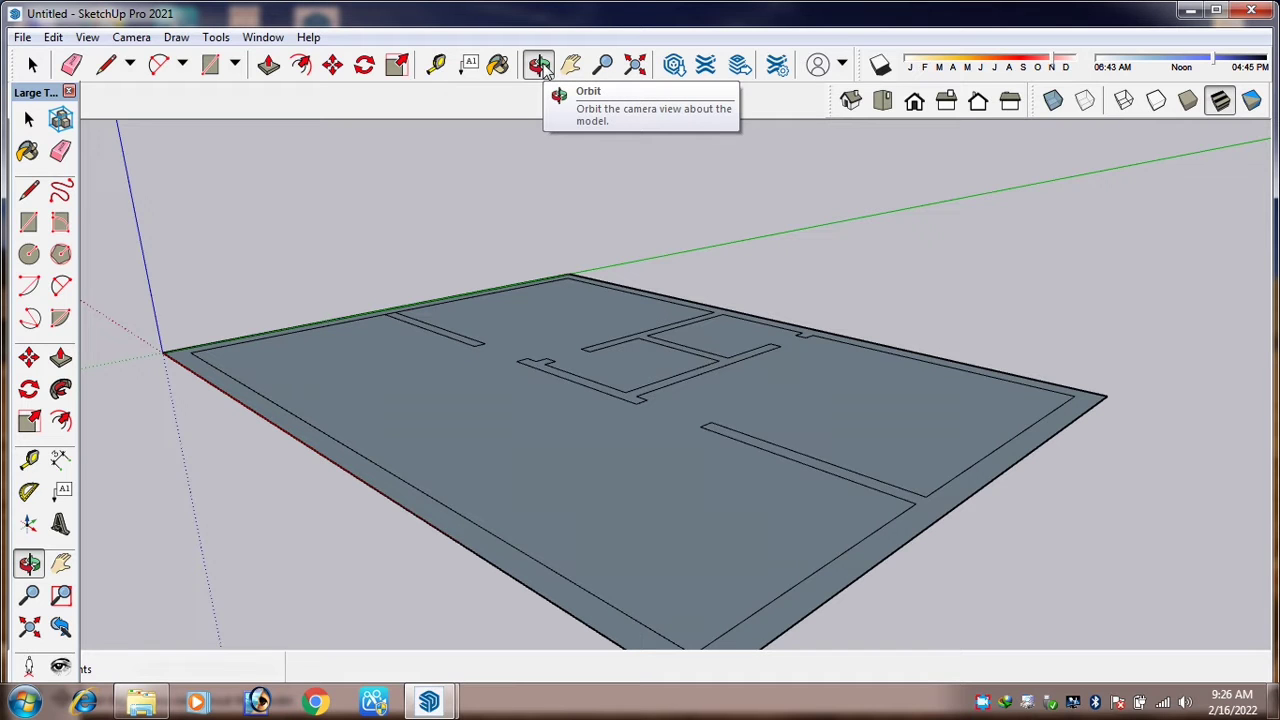
{"action": "left_click_drag", "start_coordinate": [895, 429], "coordinate": [469, 334]}
{"action": "scroll", "coordinate": [400, 318], "scroll_direction": "up", "scroll_amount": 5}
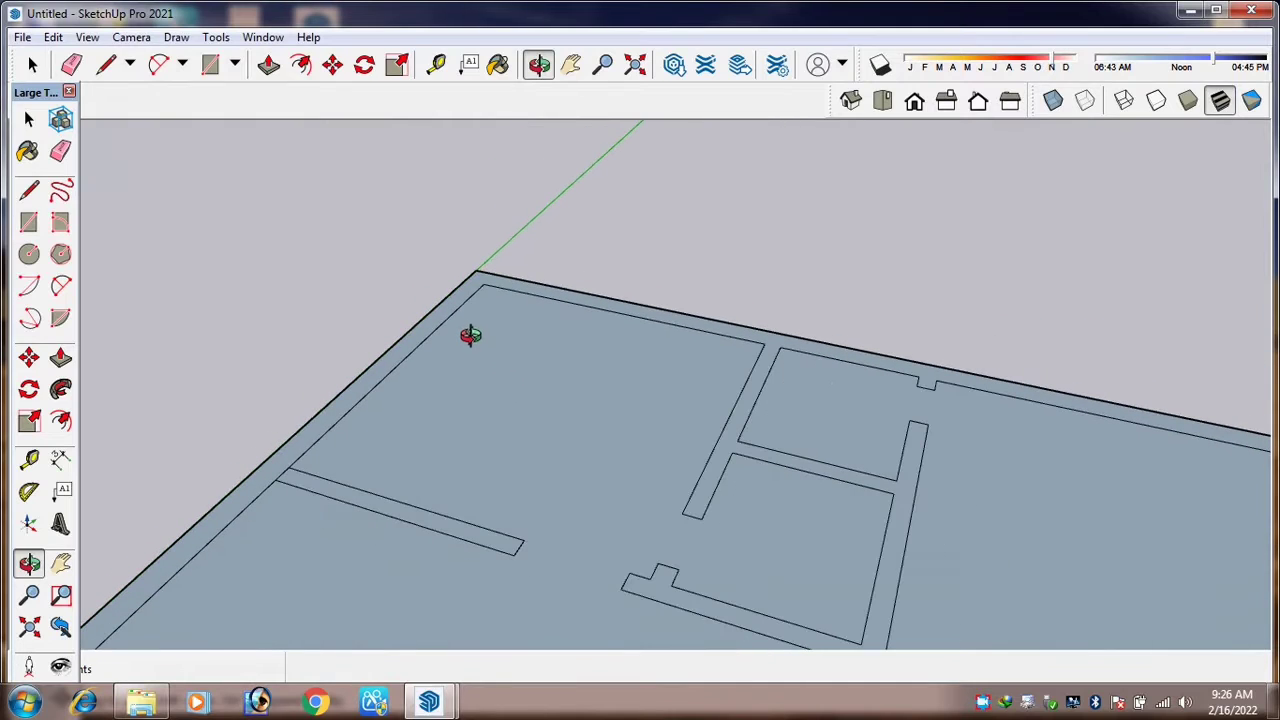
{"action": "left_click_drag", "start_coordinate": [533, 287], "coordinate": [493, 281]}
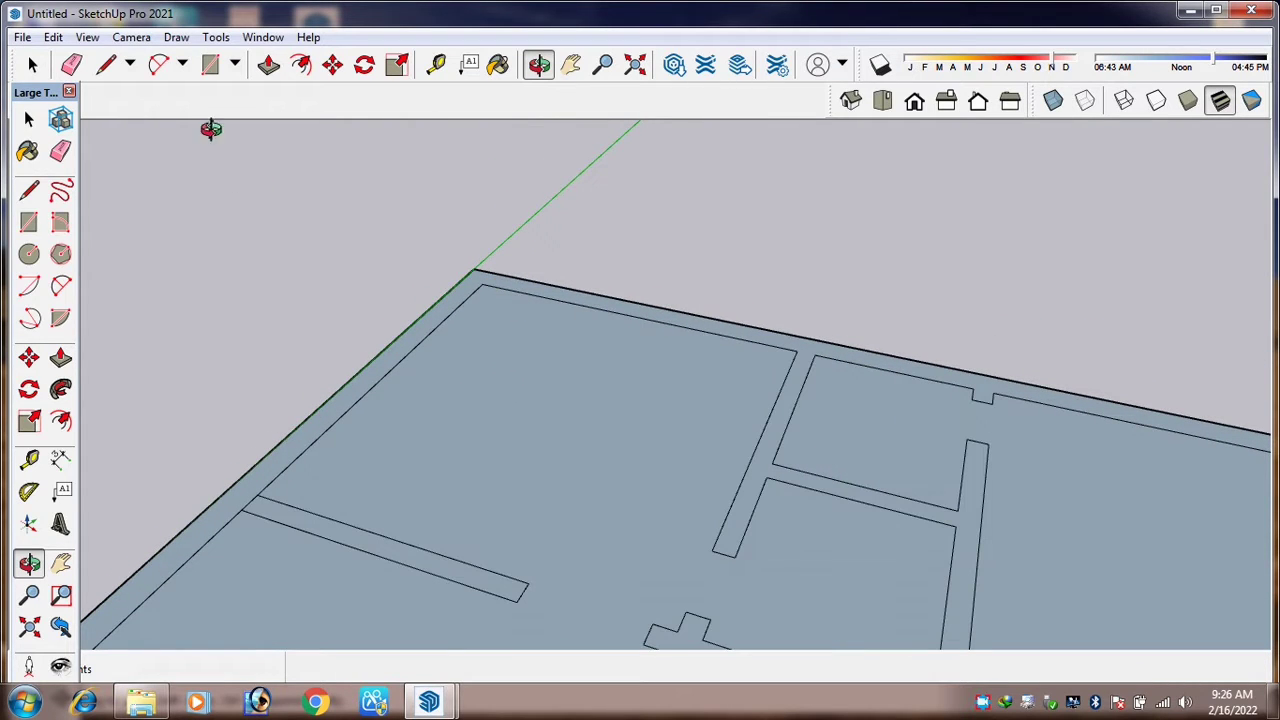
Draw a rectangle about 16' 1" by 1' 1" over the rear outer wall strip, from the green-axis corner to the first partition.
{"action": "left_click", "coordinate": [220, 66]}
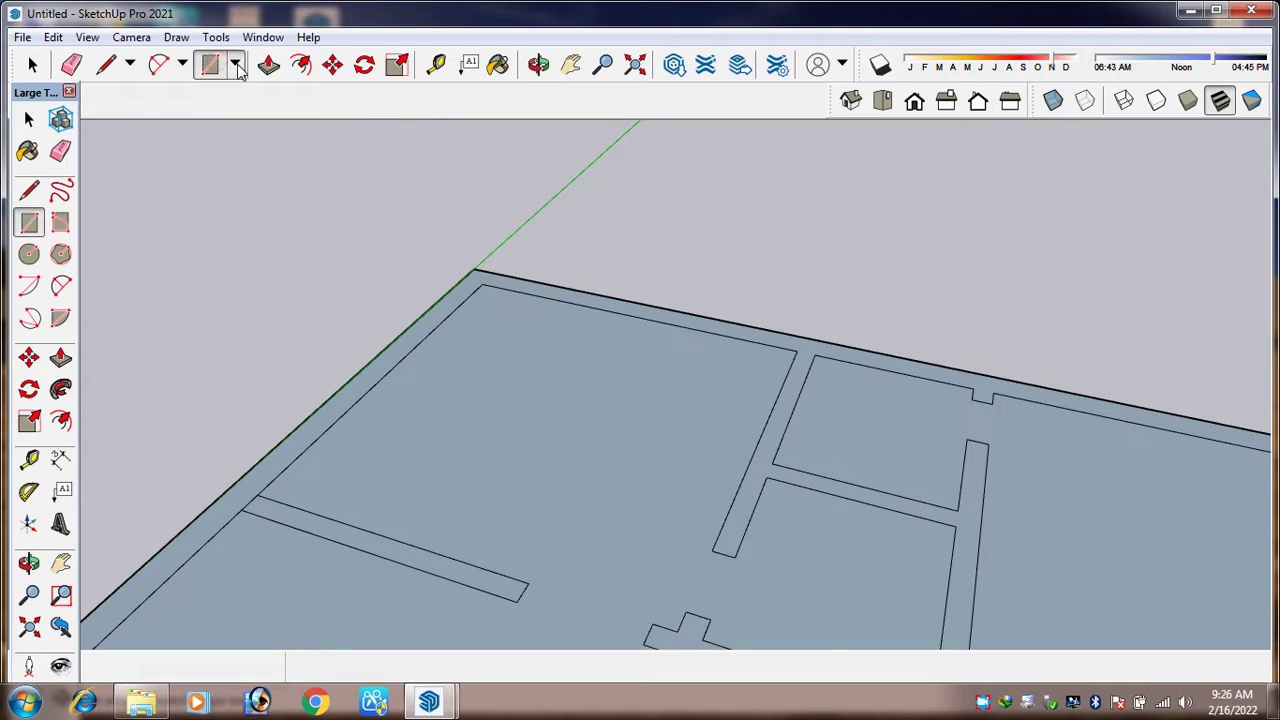
{"action": "left_click", "coordinate": [235, 64]}
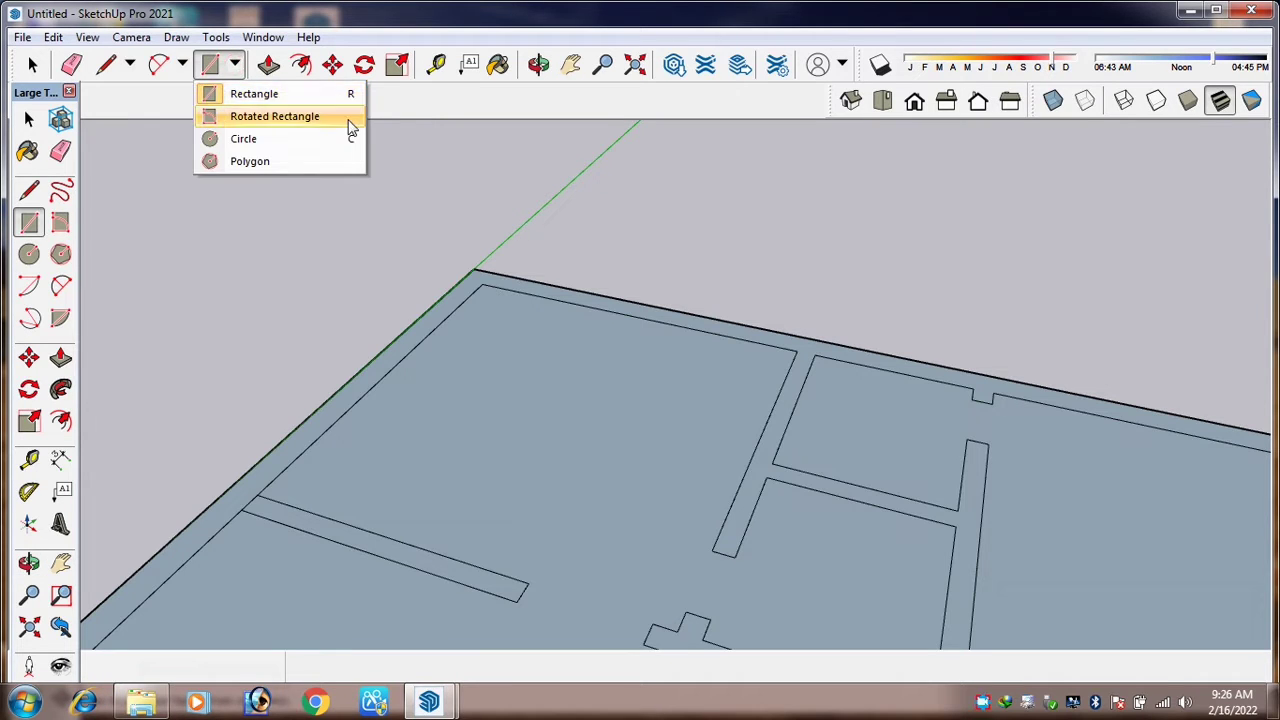
{"action": "left_click", "coordinate": [323, 98]}
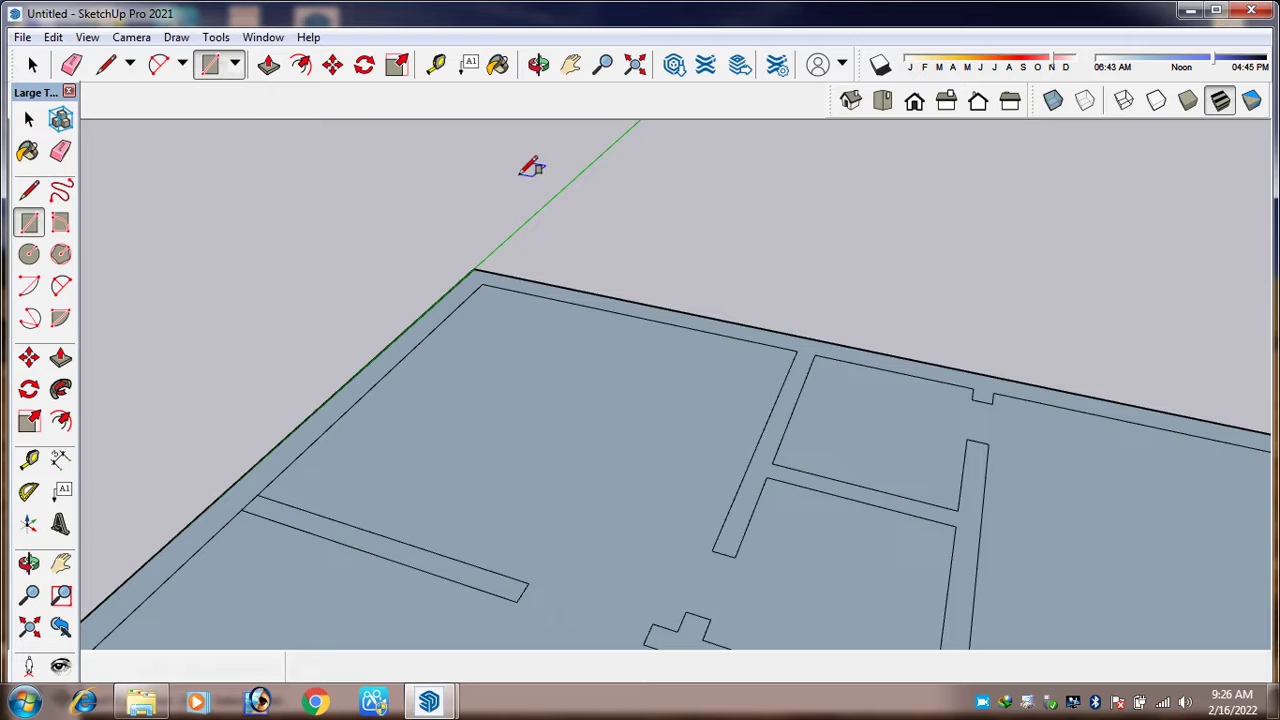
{"action": "scroll", "coordinate": [482, 266], "scroll_direction": "up", "scroll_amount": 3}
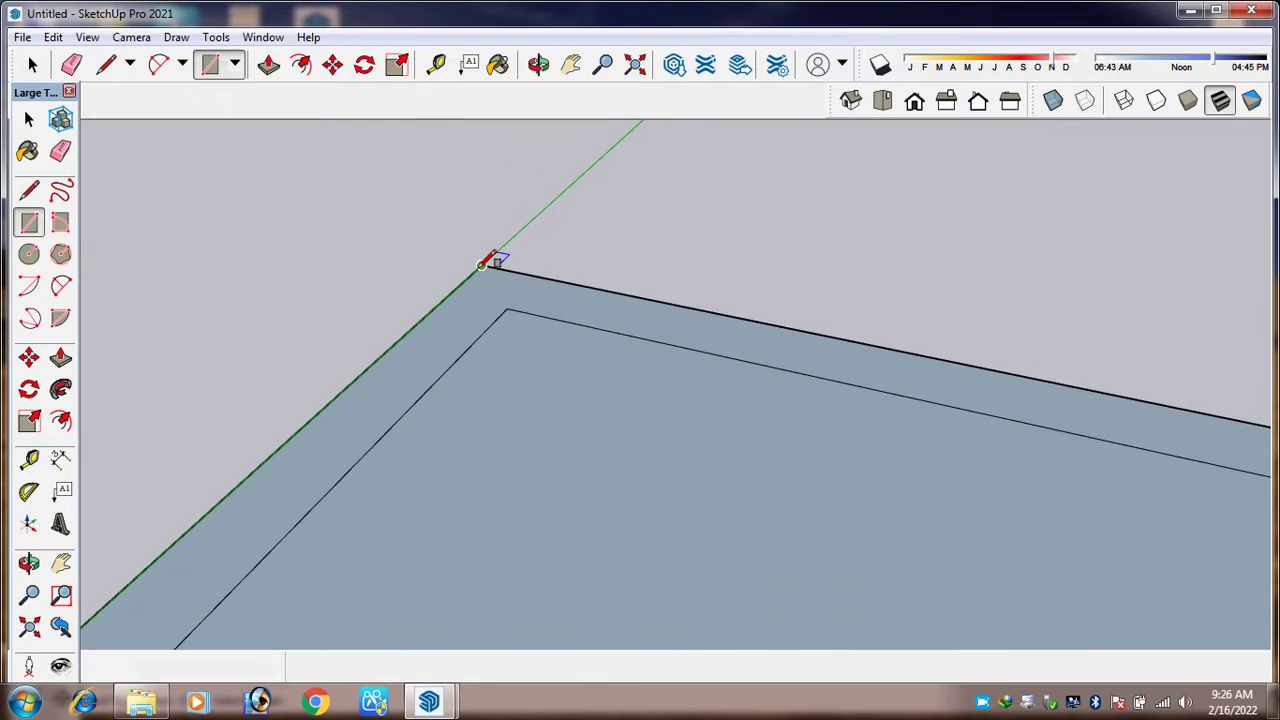
{"action": "scroll", "coordinate": [482, 264], "scroll_direction": "down", "scroll_amount": 1}
{"action": "left_click", "coordinate": [481, 265]}
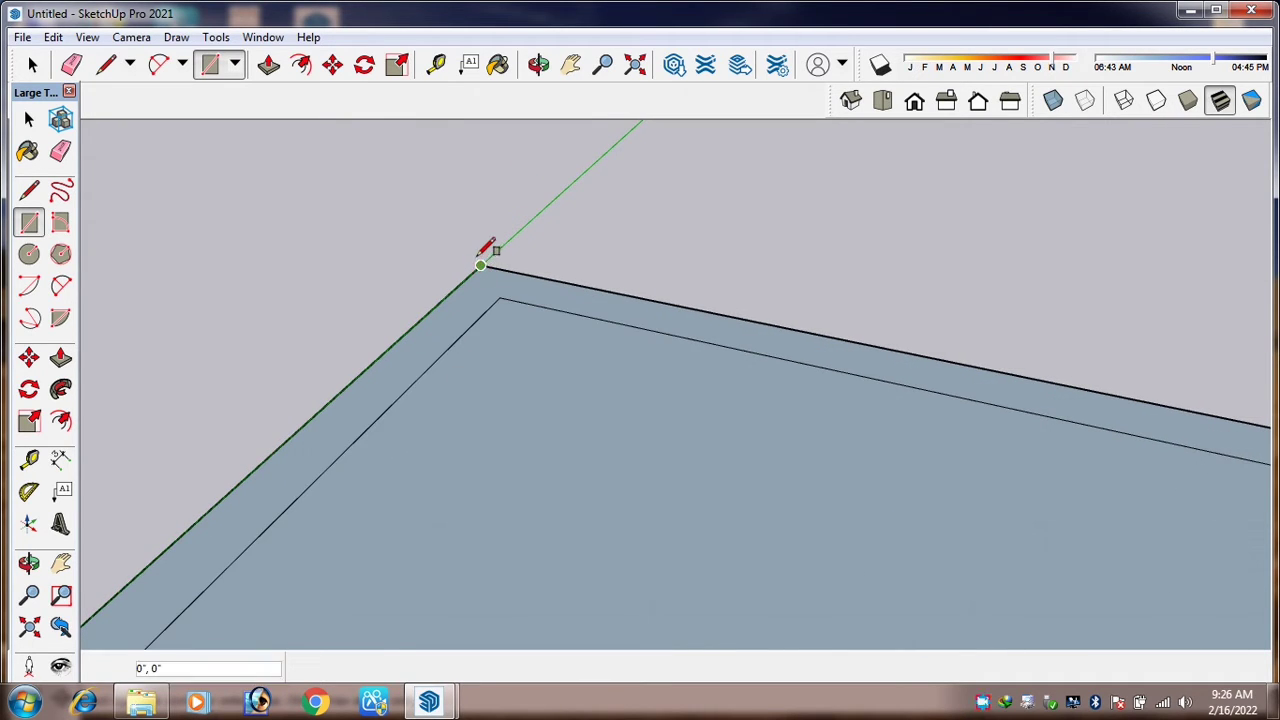
{"action": "scroll", "coordinate": [484, 258], "scroll_direction": "down", "scroll_amount": 3}
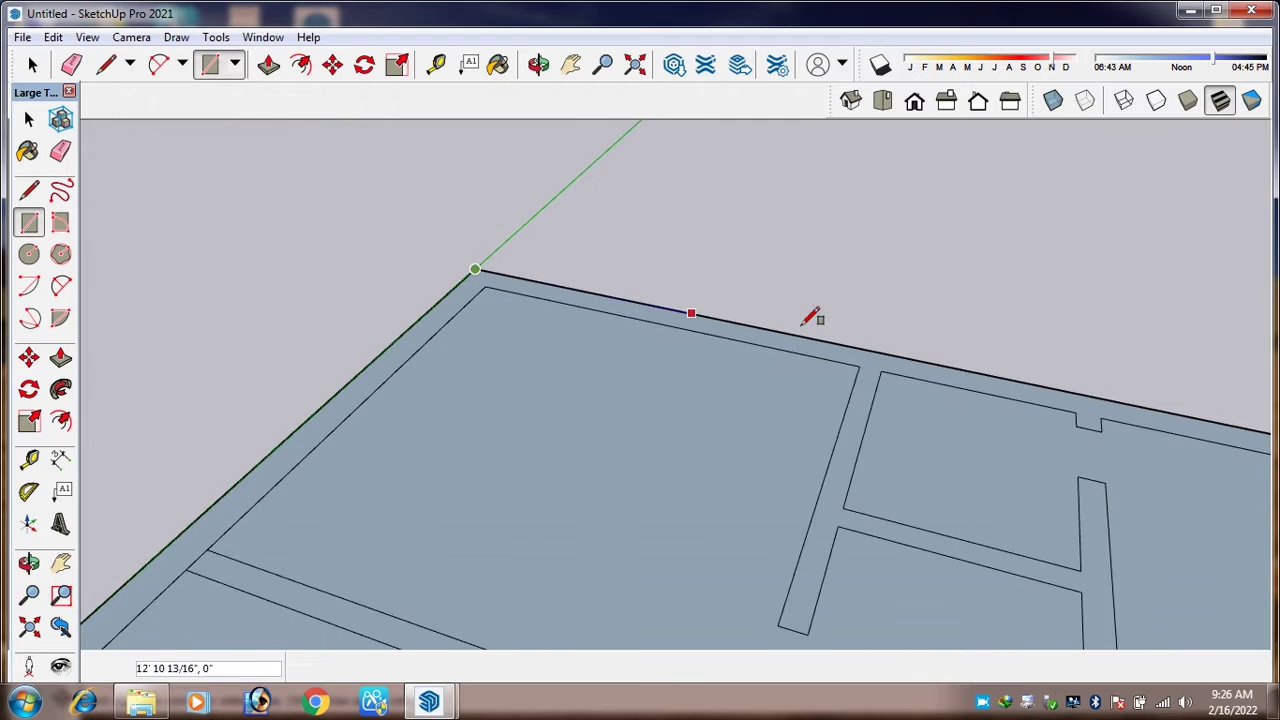
{"action": "scroll", "coordinate": [803, 324], "scroll_direction": "up", "scroll_amount": 1}
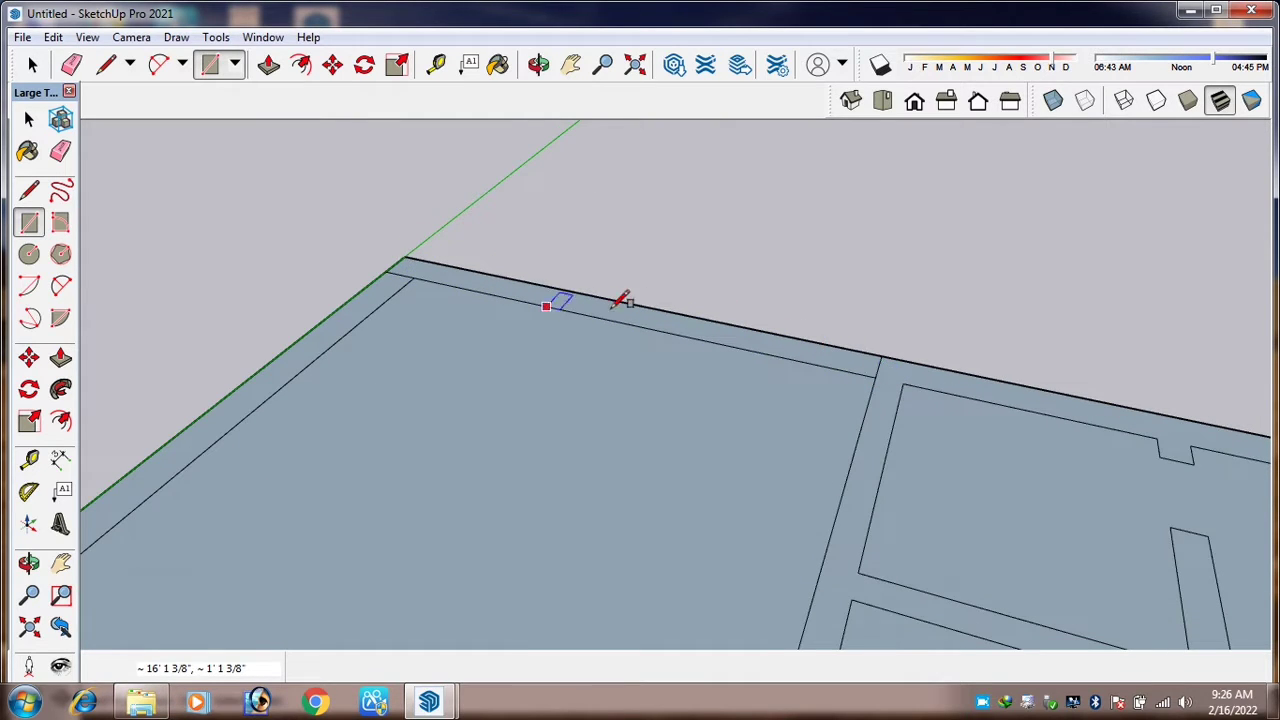
{"action": "scroll", "coordinate": [883, 350], "scroll_direction": "up", "scroll_amount": 1}
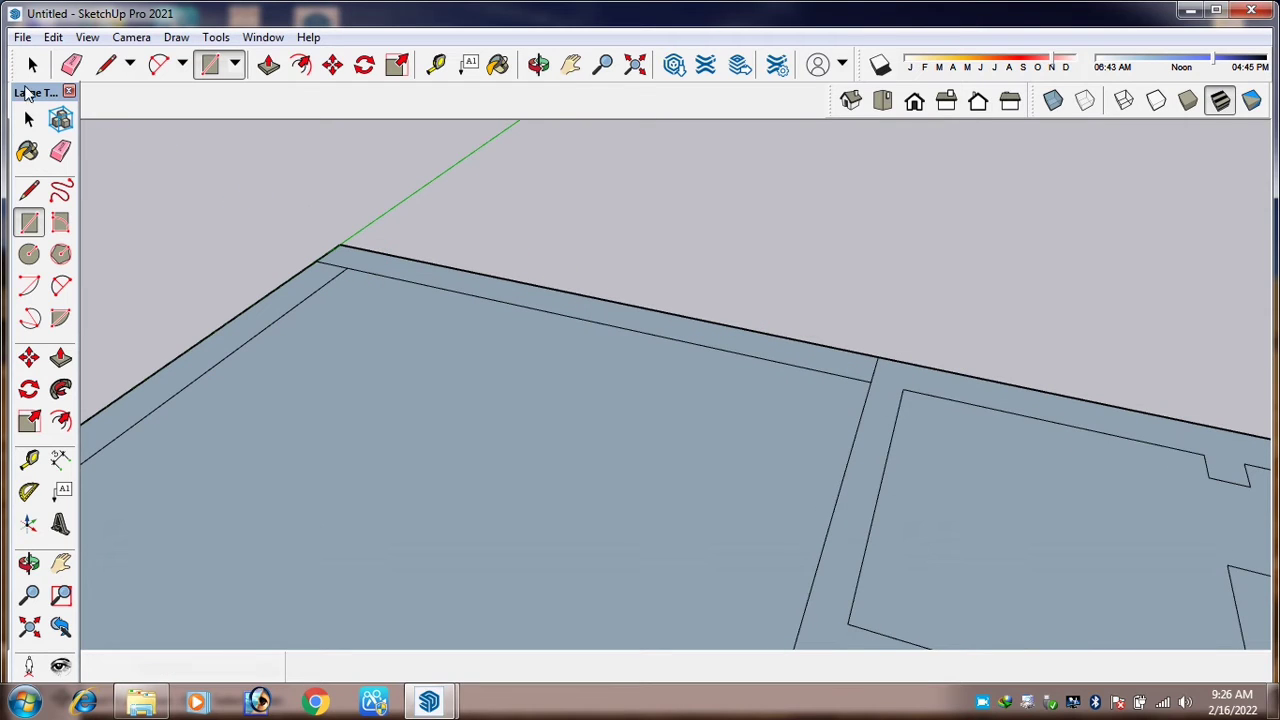
Select the rear wall strip's face with its bounding edges and make them a group.
{"action": "left_click", "coordinate": [32, 64]}
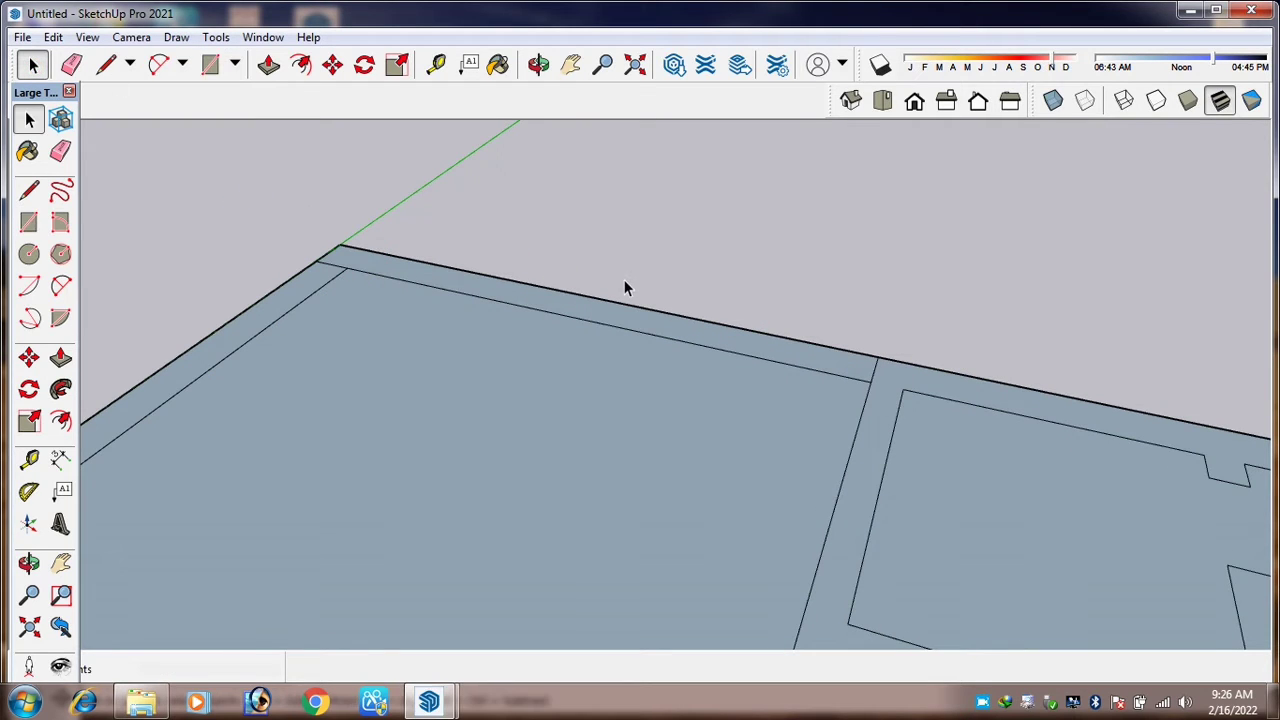
{"action": "scroll", "coordinate": [618, 312], "scroll_direction": "up", "scroll_amount": 2}
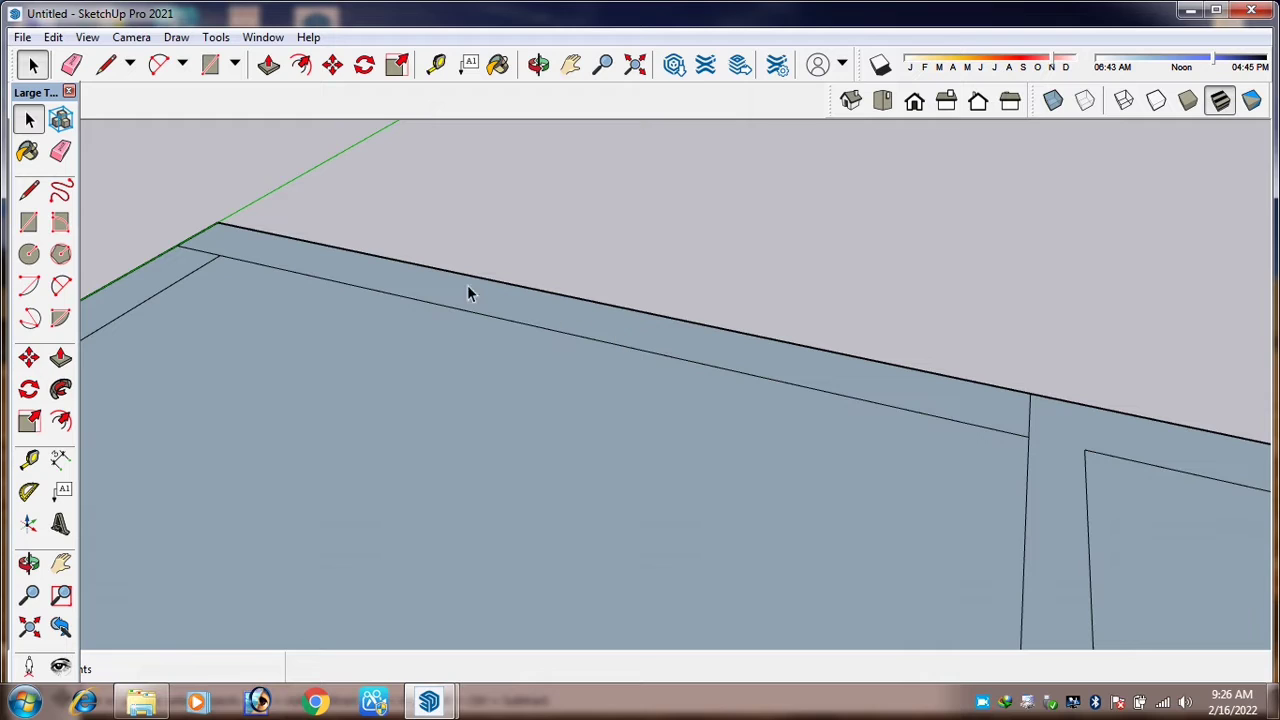
{"action": "left_click", "coordinate": [607, 328]}
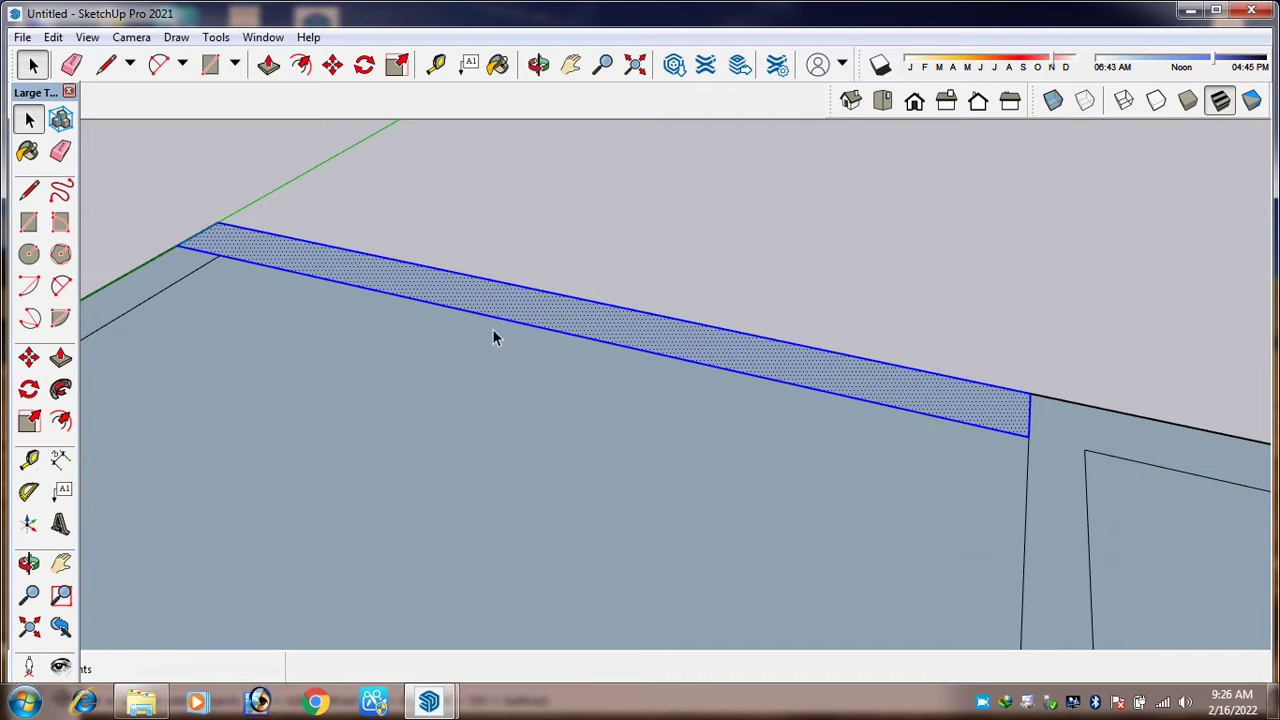
{"action": "right_click", "coordinate": [578, 318]}
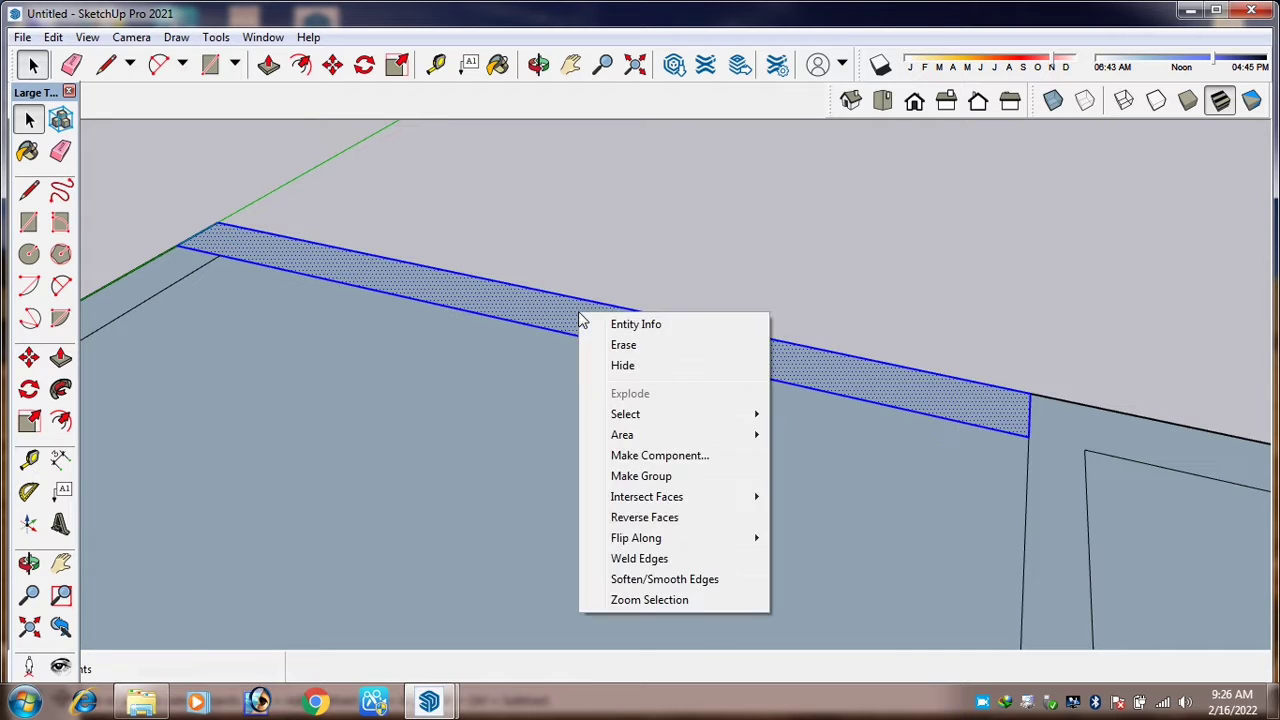
{"action": "left_click", "coordinate": [665, 478]}
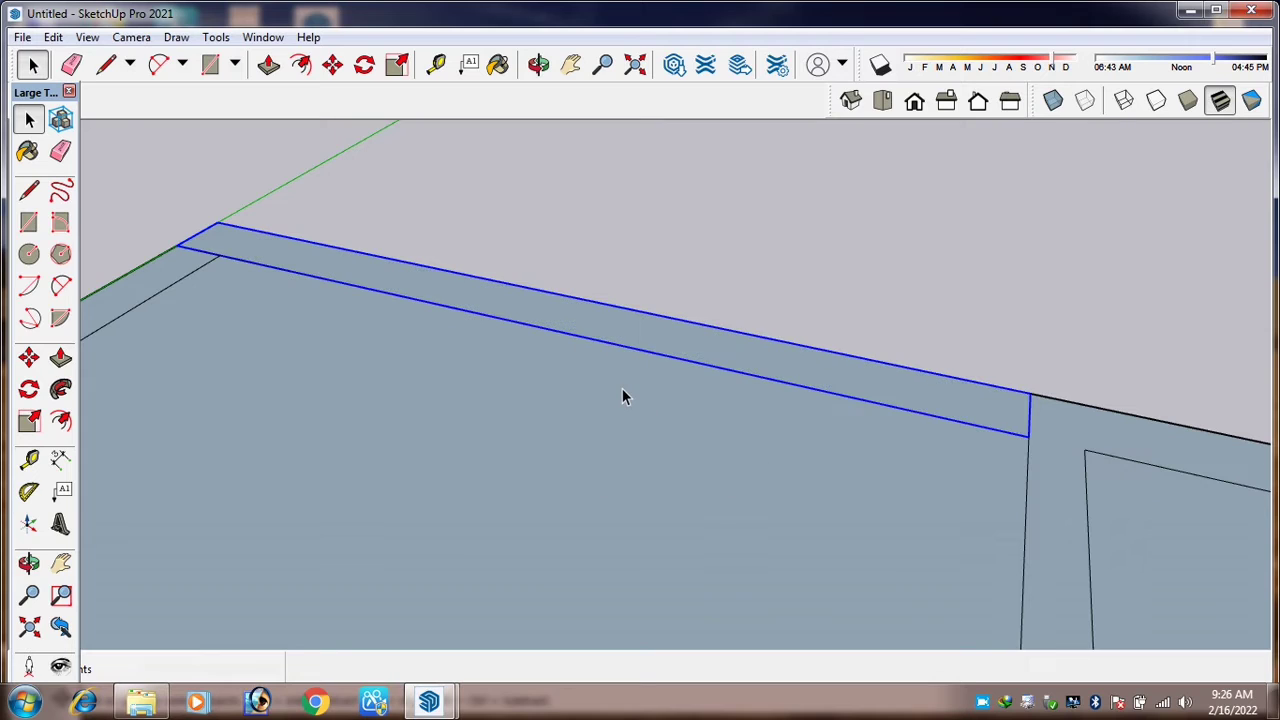
Open the rear wall group for editing and push/pull its face up to a height of 11'.
{"action": "scroll", "coordinate": [622, 392], "scroll_direction": "down", "scroll_amount": 3}
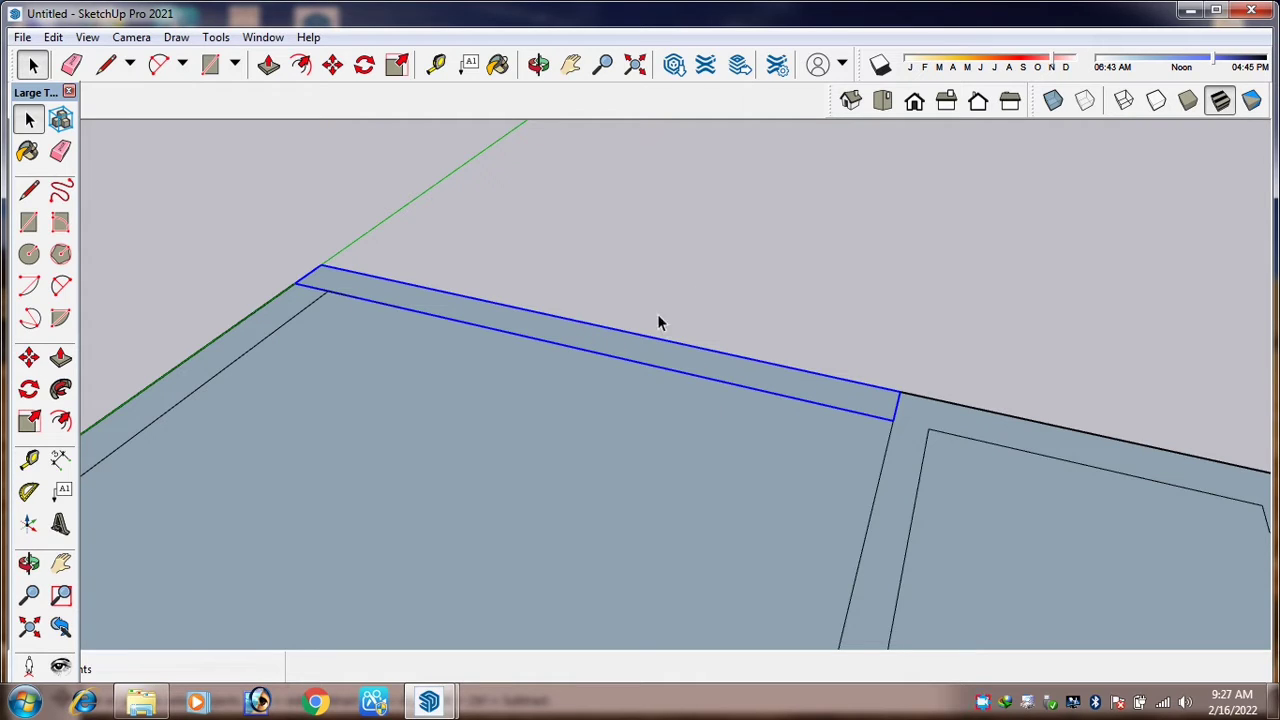
{"action": "double_click", "coordinate": [587, 340]}
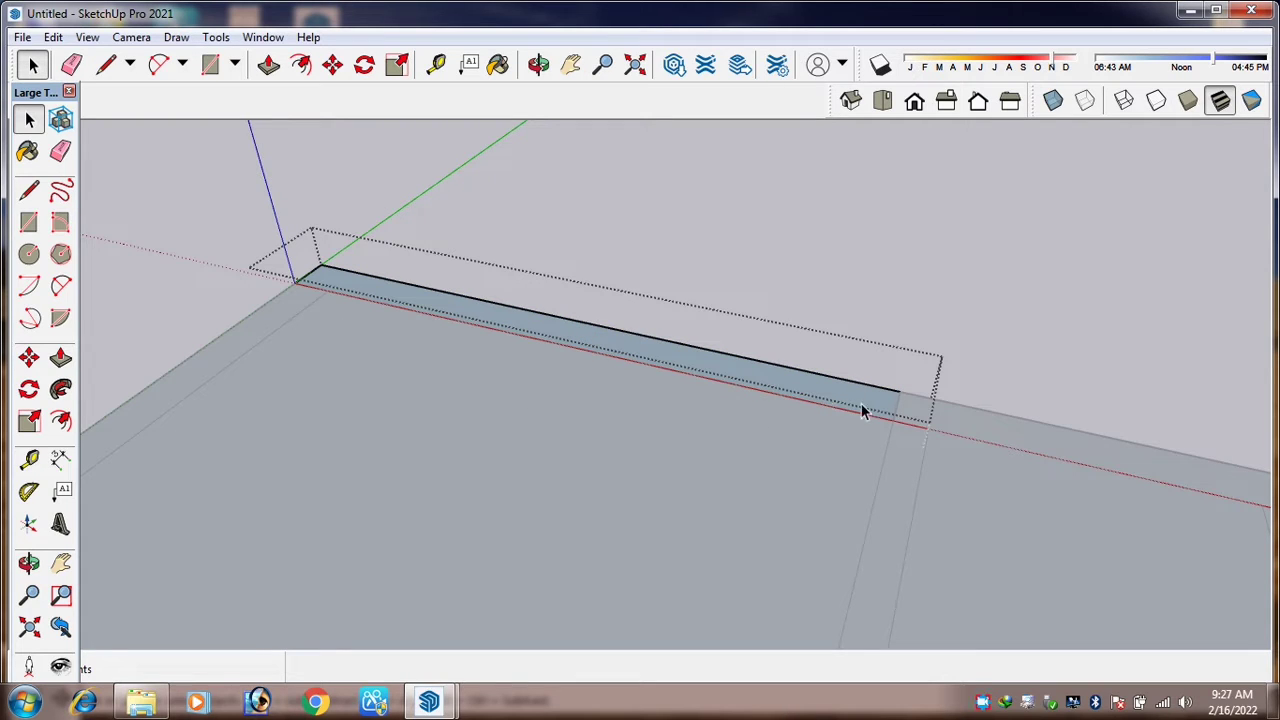
{"action": "scroll", "coordinate": [912, 406], "scroll_direction": "up", "scroll_amount": 2}
{"action": "scroll", "coordinate": [907, 339], "scroll_direction": "down", "scroll_amount": 1}
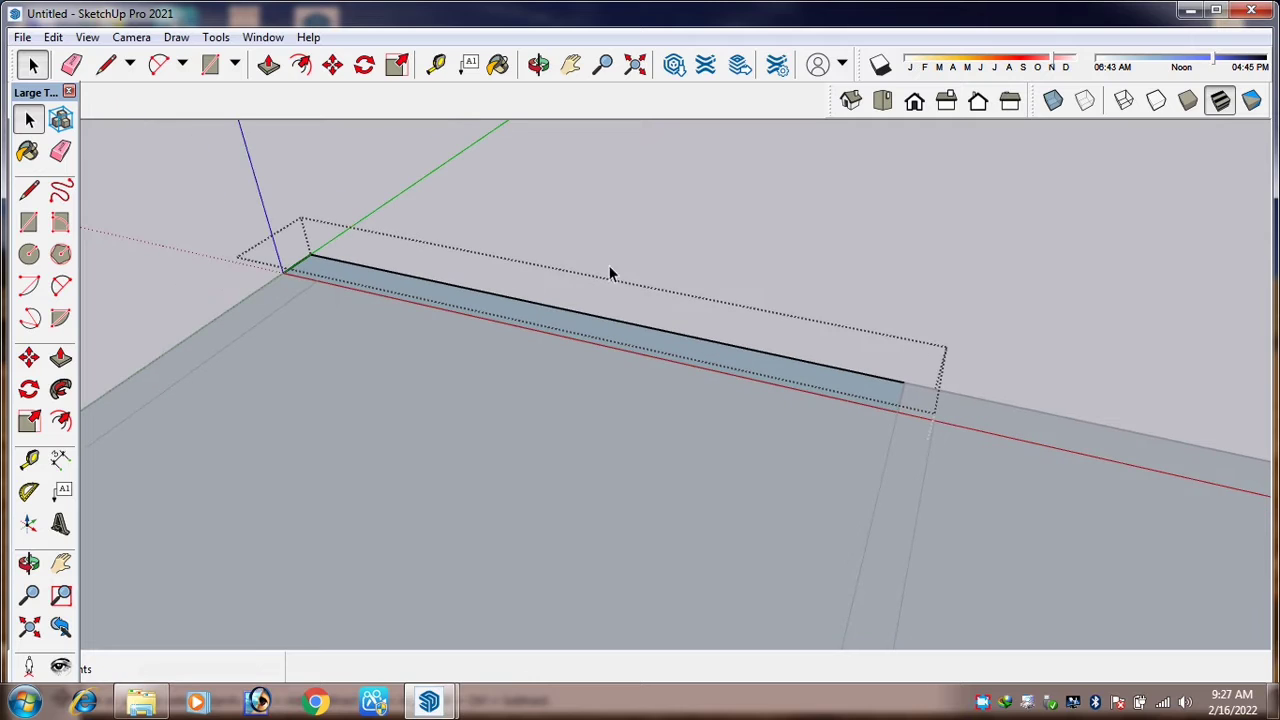
{"action": "scroll", "coordinate": [801, 416], "scroll_direction": "up", "scroll_amount": 2}
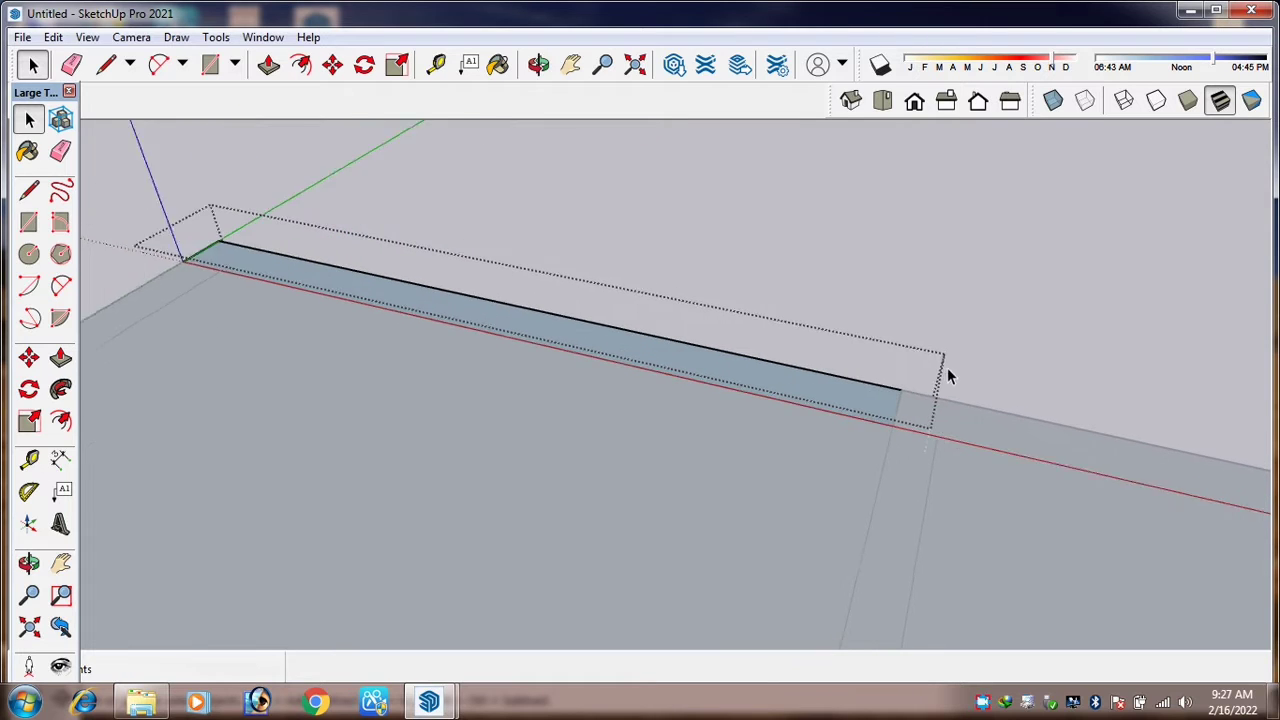
{"action": "scroll", "coordinate": [947, 367], "scroll_direction": "down", "scroll_amount": 1}
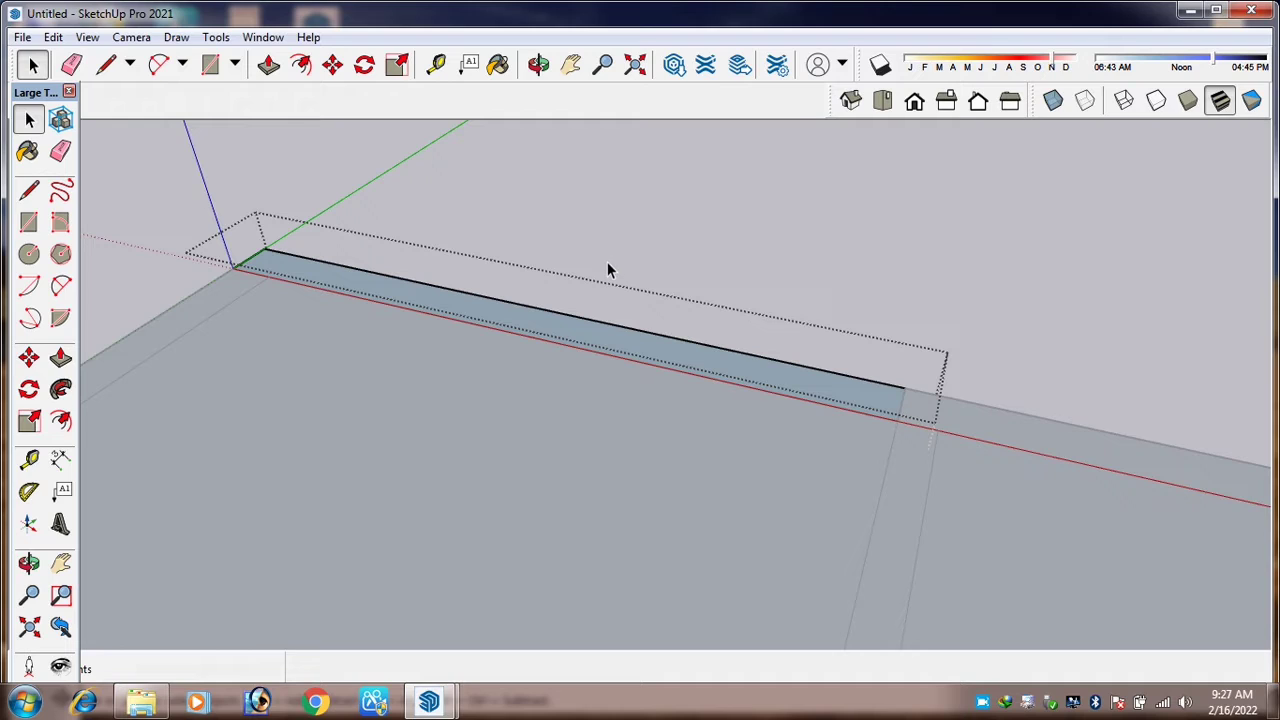
{"action": "key", "text": "p"}
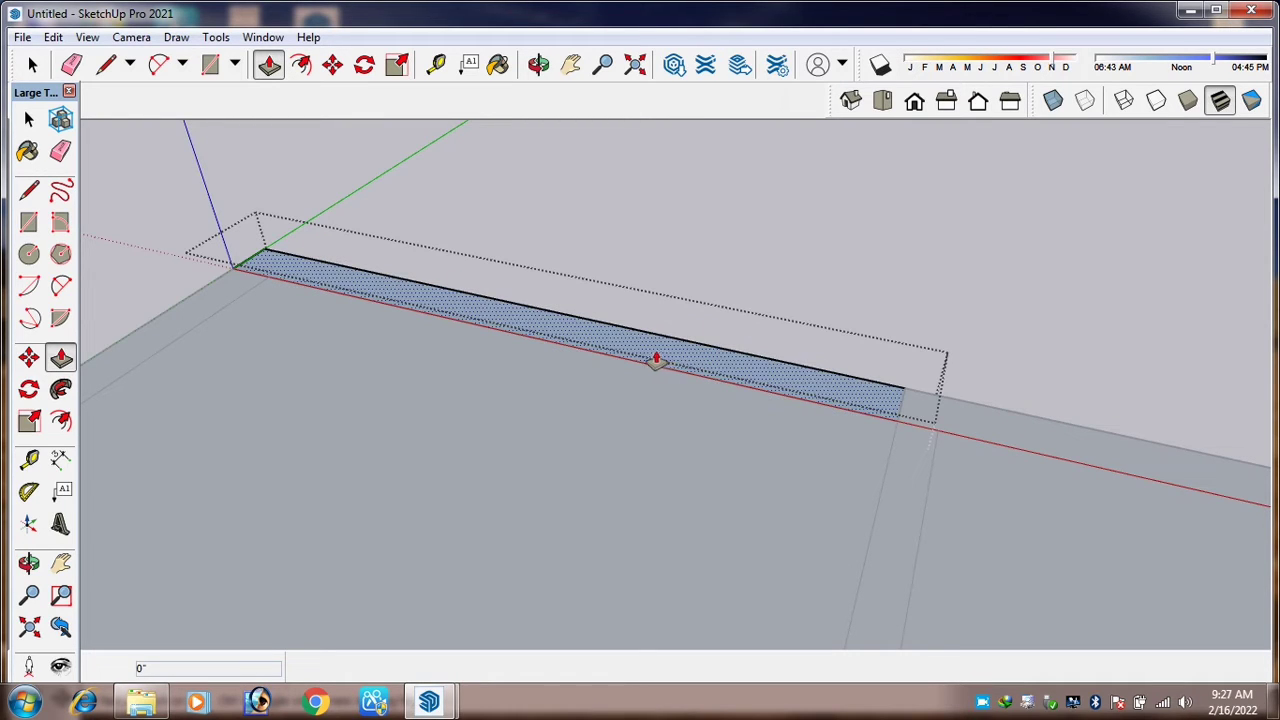
{"action": "scroll", "coordinate": [655, 360], "scroll_direction": "up", "scroll_amount": 2}
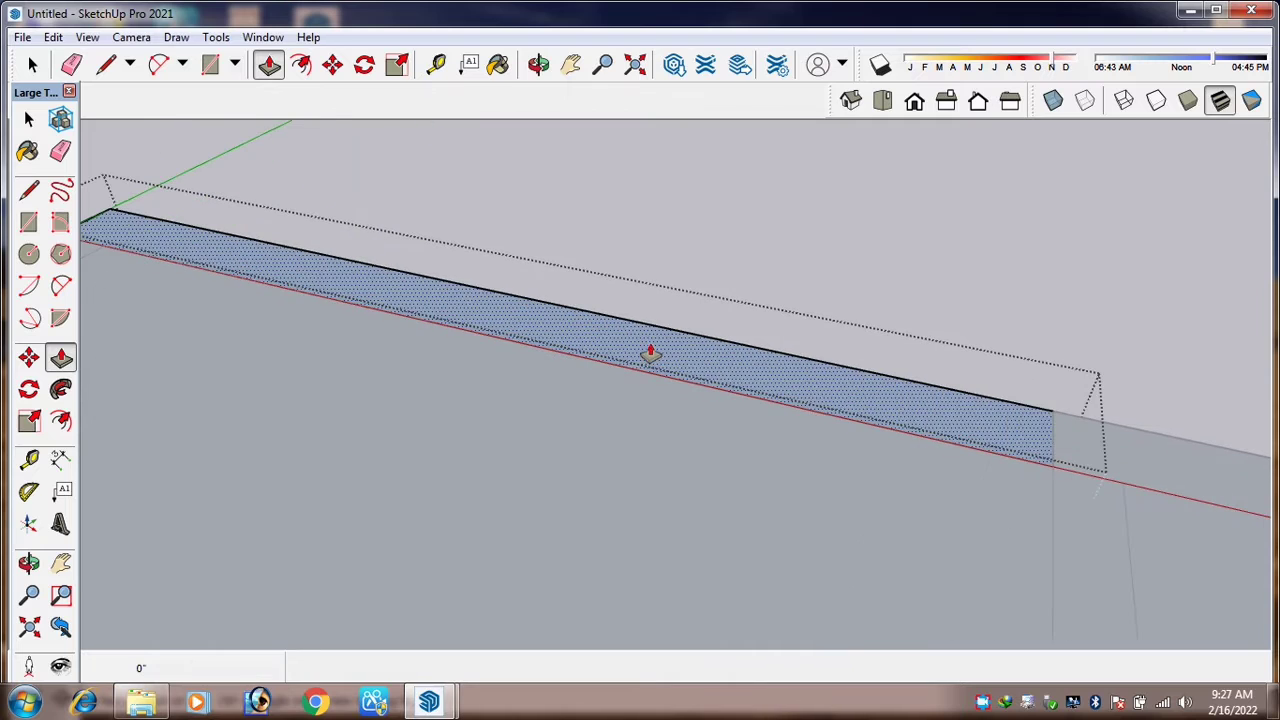
{"action": "left_click", "coordinate": [575, 315]}
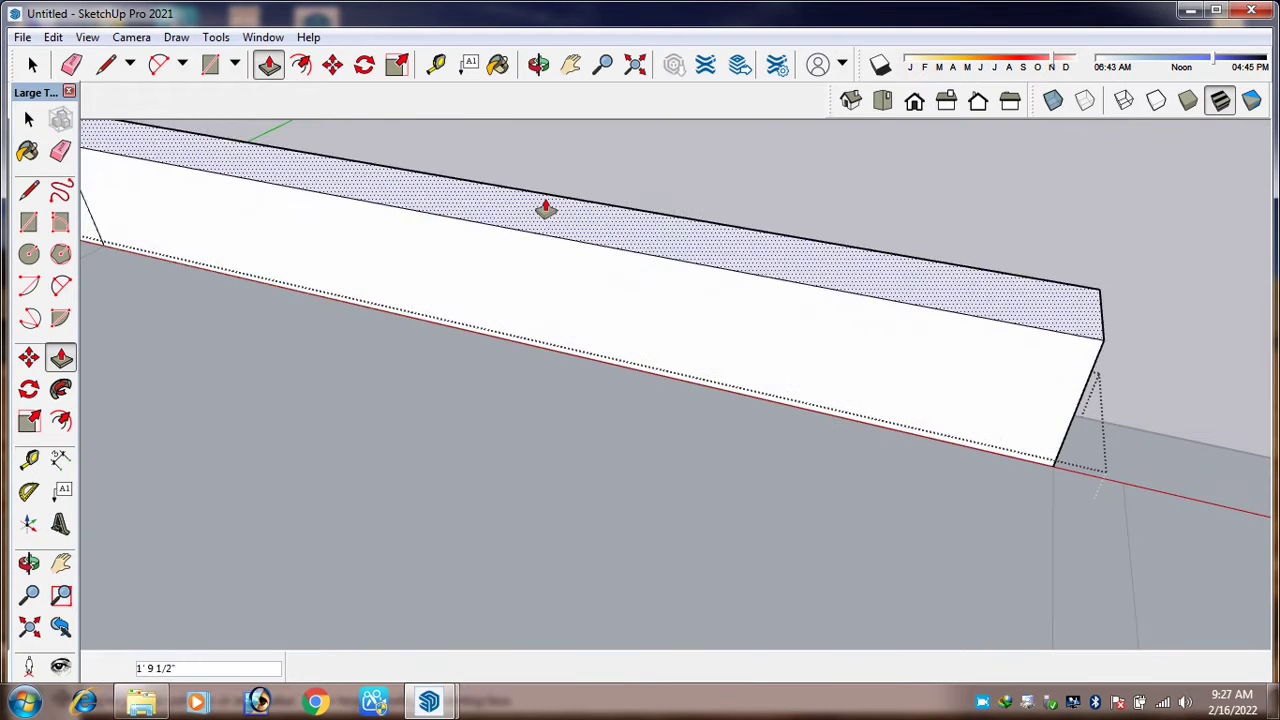
{"action": "scroll", "coordinate": [643, 443], "scroll_direction": "down", "scroll_amount": 6}
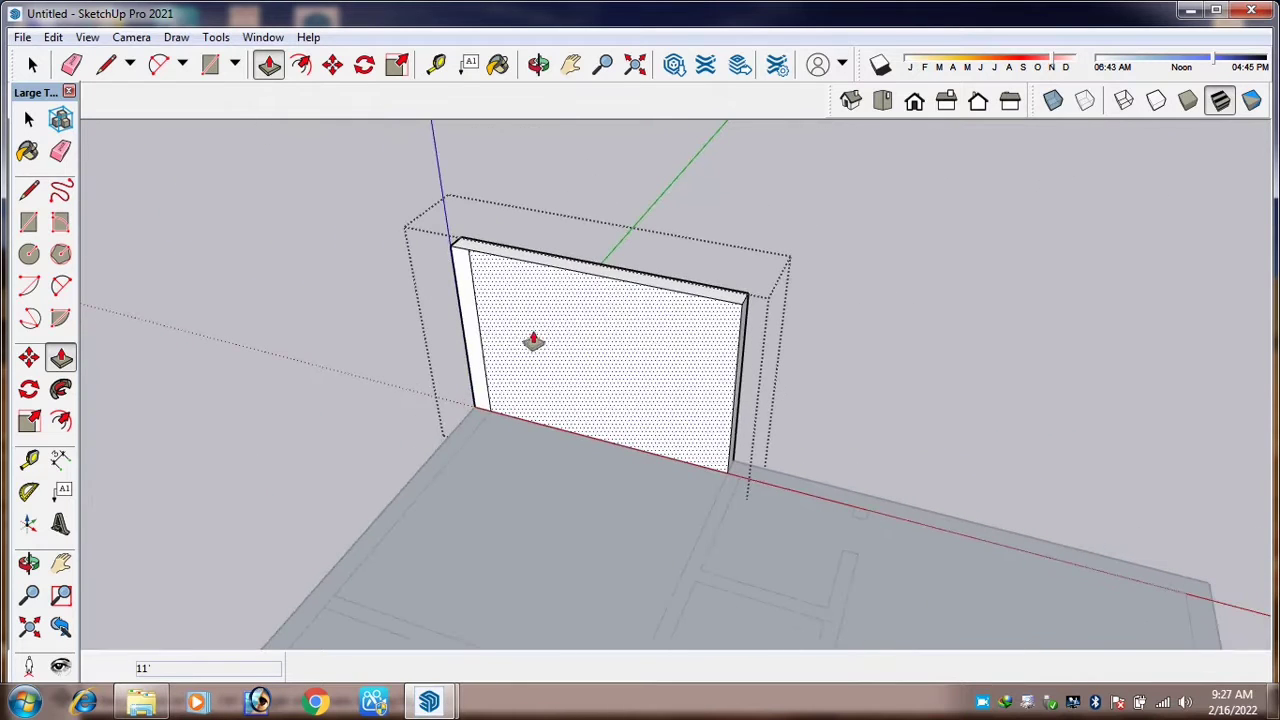
{"action": "scroll", "coordinate": [603, 288], "scroll_direction": "down", "scroll_amount": 2}
{"action": "scroll", "coordinate": [661, 392], "scroll_direction": "up", "scroll_amount": 1}
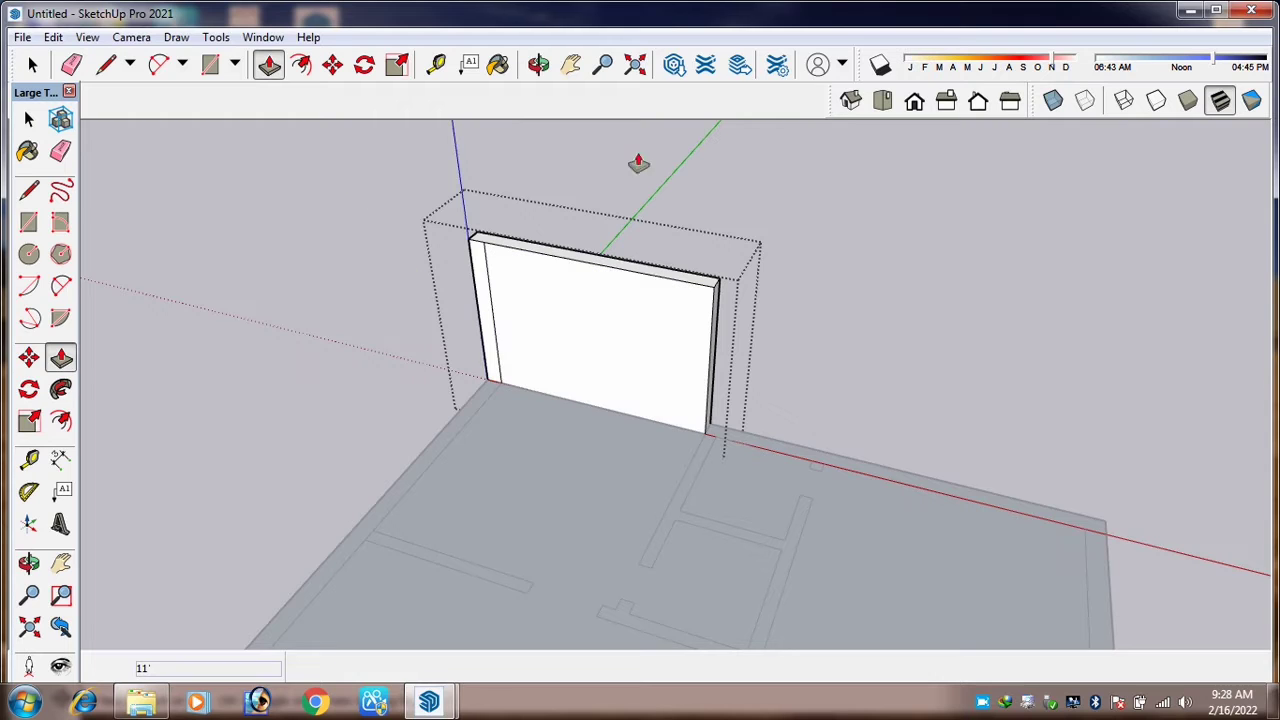
{"action": "scroll", "coordinate": [645, 310], "scroll_direction": "down", "scroll_amount": 1}
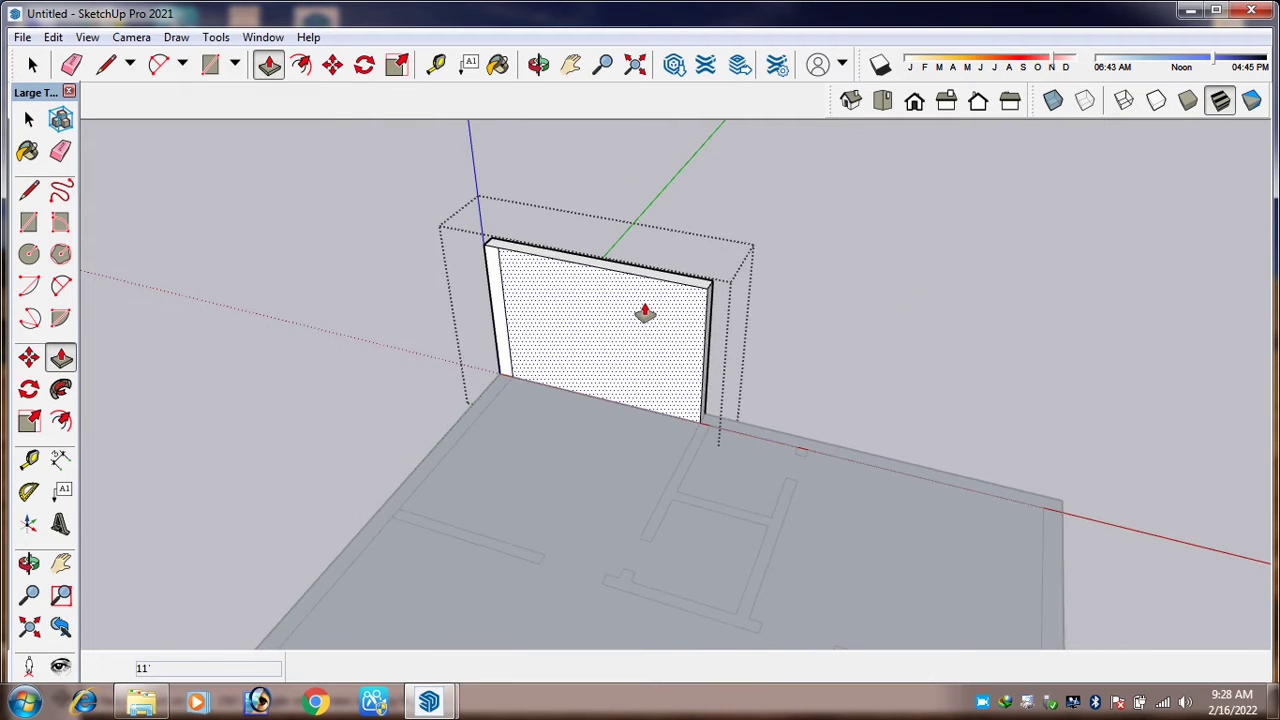
Push/pull the rear wall's free end face about 23' 11" along the plan's edge to the far outer corner.
{"action": "key", "text": "o"}
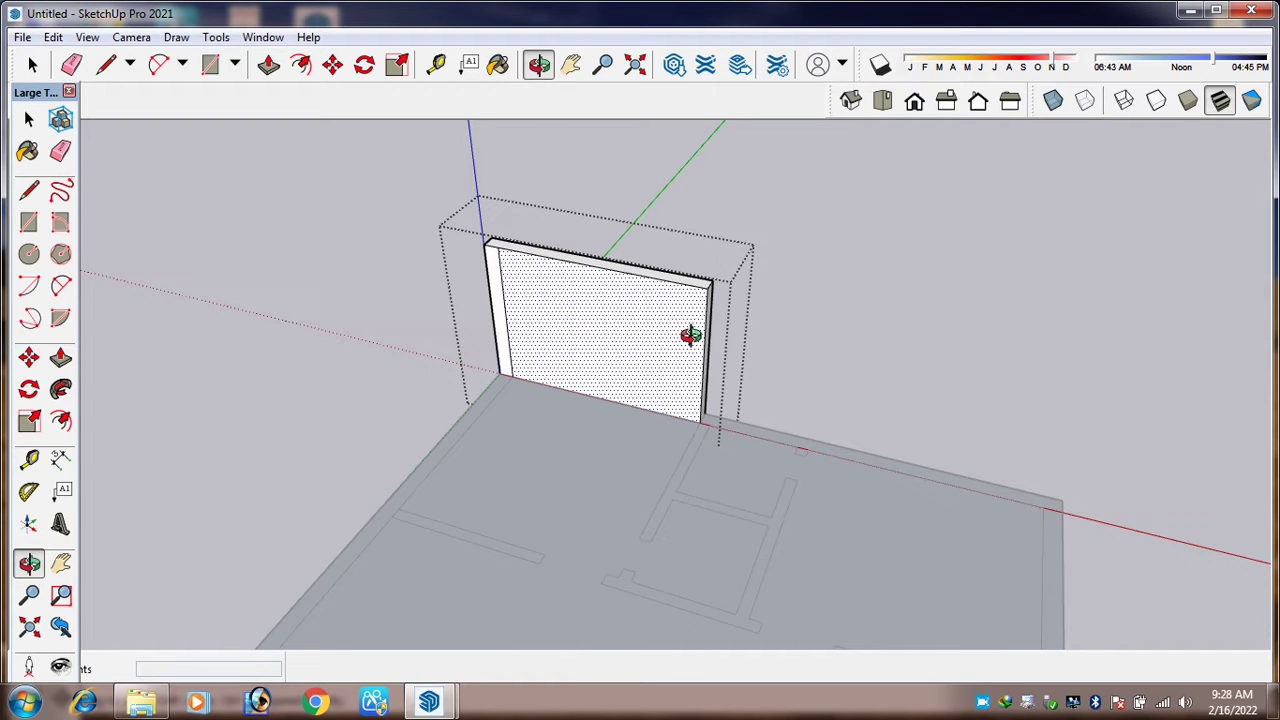
{"action": "left_click_drag", "start_coordinate": [690, 335], "coordinate": [666, 331]}
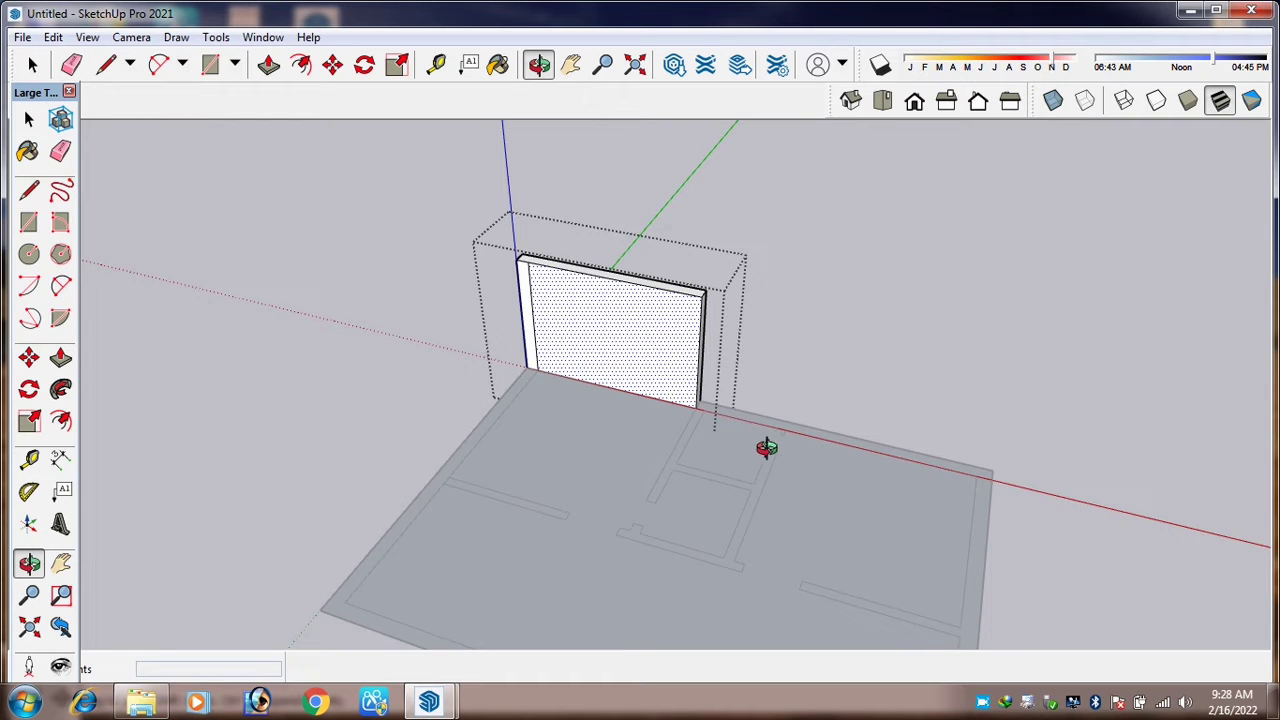
{"action": "left_click_drag", "start_coordinate": [766, 449], "coordinate": [497, 439]}
{"action": "scroll", "coordinate": [748, 422], "scroll_direction": "up", "scroll_amount": 1}
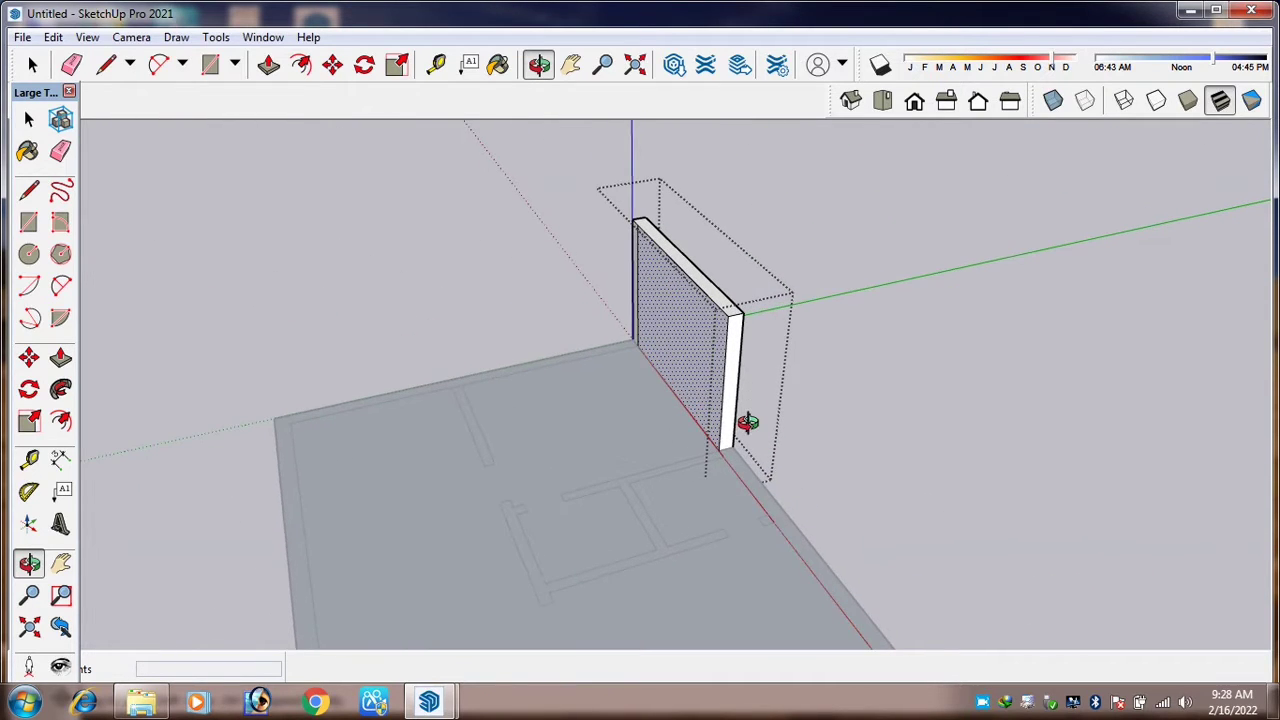
{"action": "left_click", "coordinate": [270, 66]}
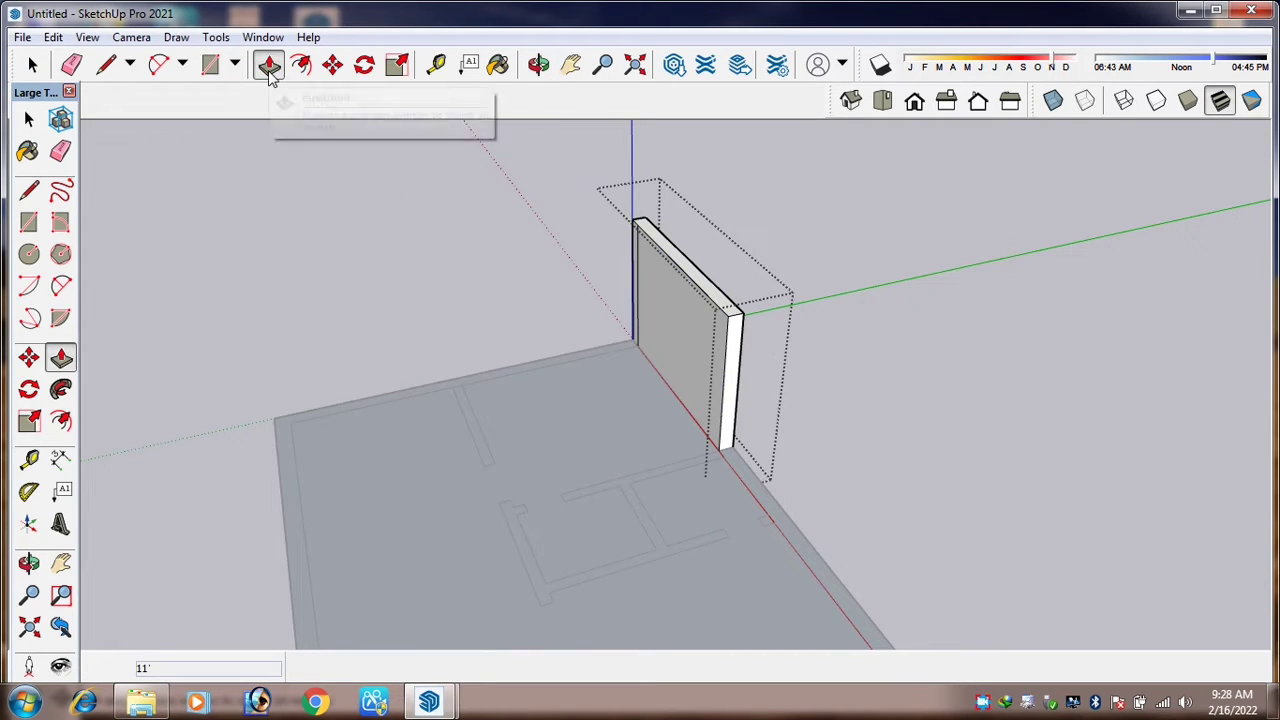
{"action": "left_click", "coordinate": [734, 363]}
{"action": "scroll", "coordinate": [734, 363], "scroll_direction": "down", "scroll_amount": 2}
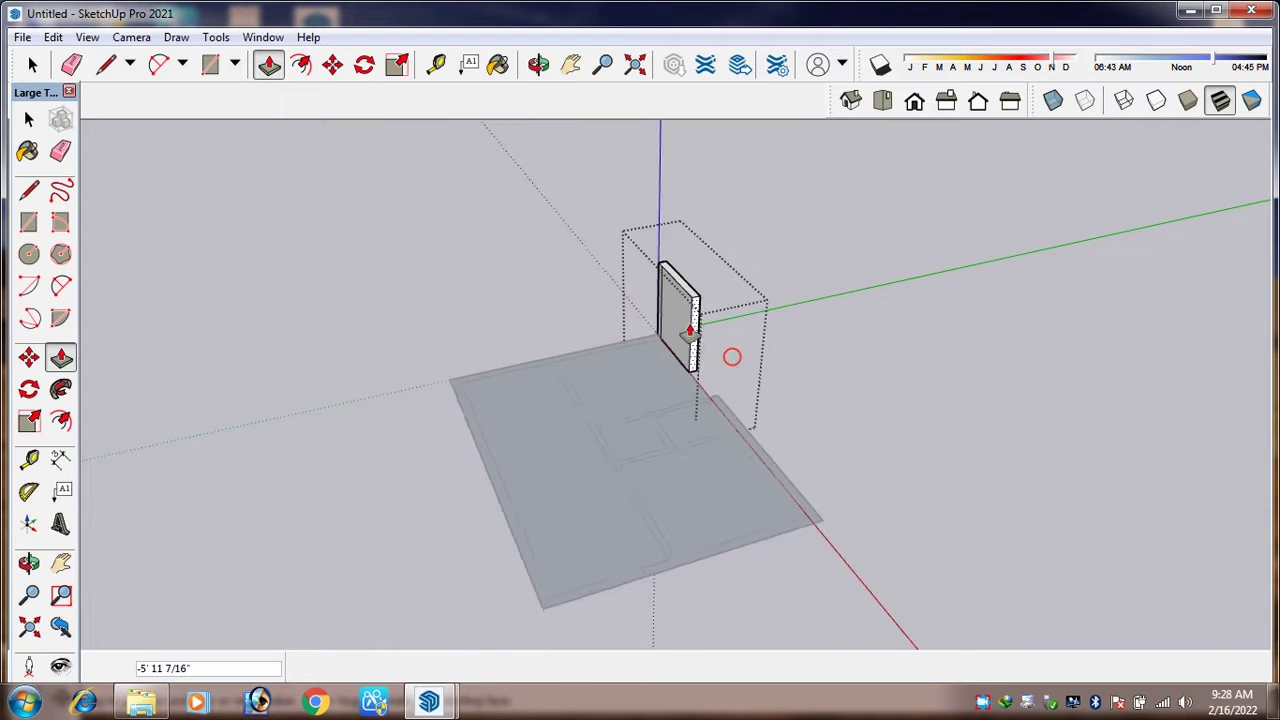
{"action": "scroll", "coordinate": [771, 491], "scroll_direction": "up", "scroll_amount": 3}
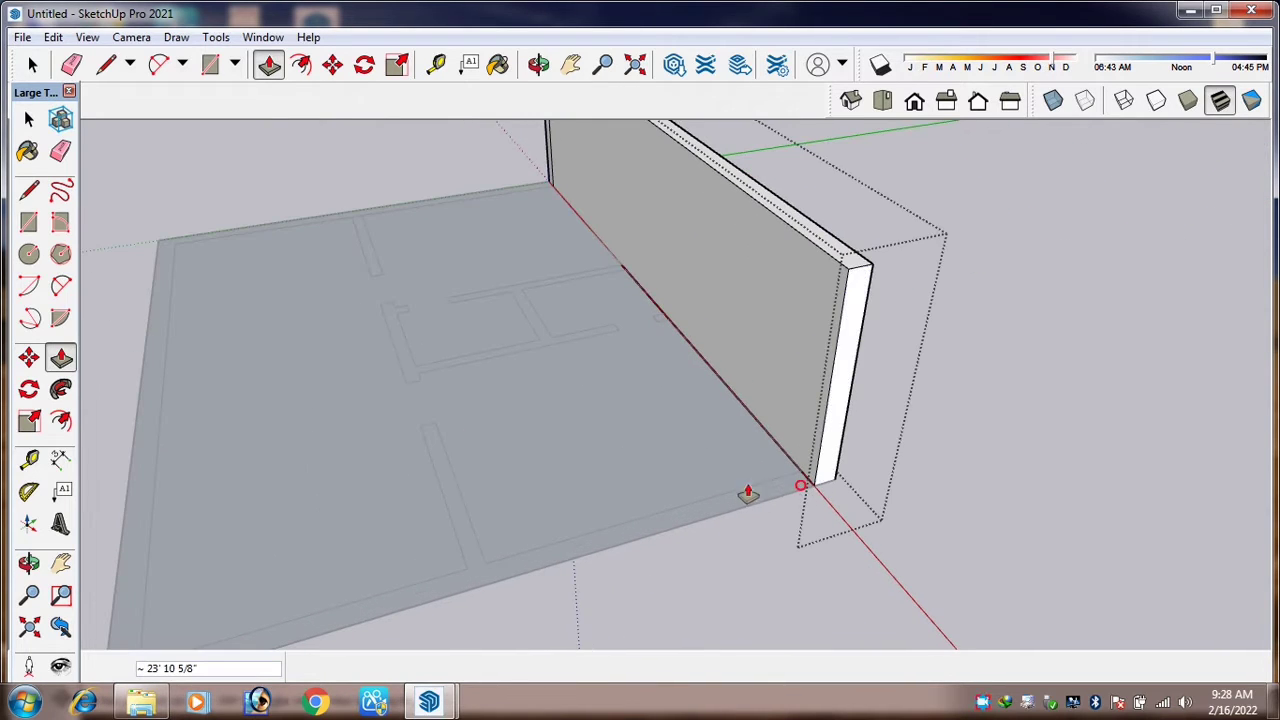
Draw a rectangle 11' 9" by 9" over the first partition strip, from its free end to the rear wall.
{"action": "scroll", "coordinate": [744, 491], "scroll_direction": "down", "scroll_amount": 2}
{"action": "key", "text": "o"}
{"action": "left_click_drag", "start_coordinate": [620, 428], "coordinate": [680, 406]}
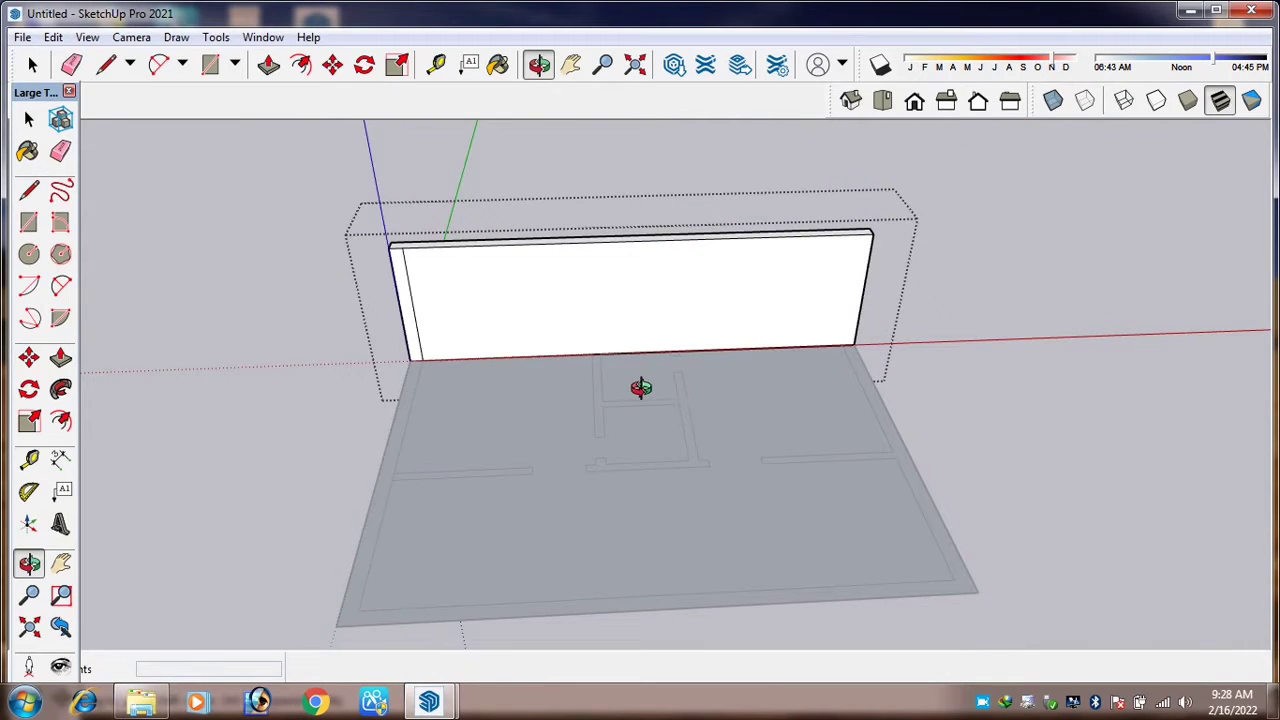
{"action": "scroll", "coordinate": [649, 337], "scroll_direction": "up", "scroll_amount": 4}
{"action": "scroll", "coordinate": [656, 452], "scroll_direction": "down", "scroll_amount": 3}
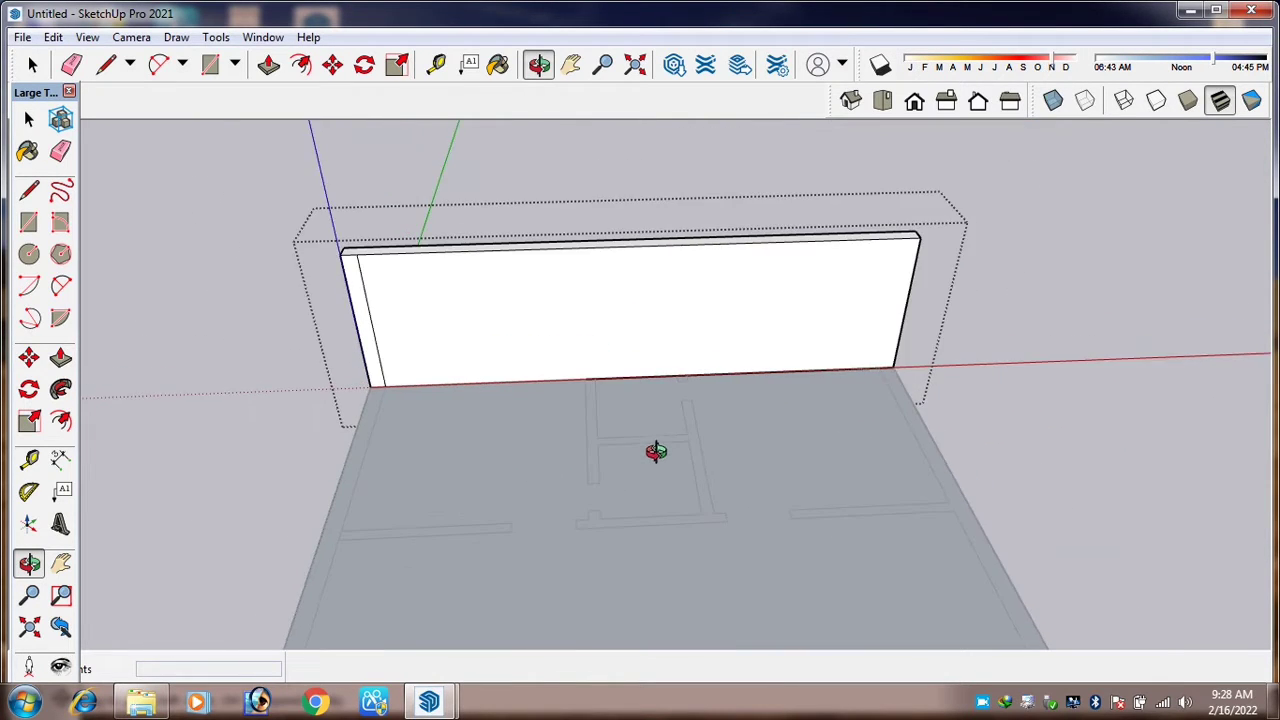
{"action": "left_click_drag", "start_coordinate": [655, 452], "coordinate": [591, 389]}
{"action": "scroll", "coordinate": [600, 380], "scroll_direction": "up", "scroll_amount": 5}
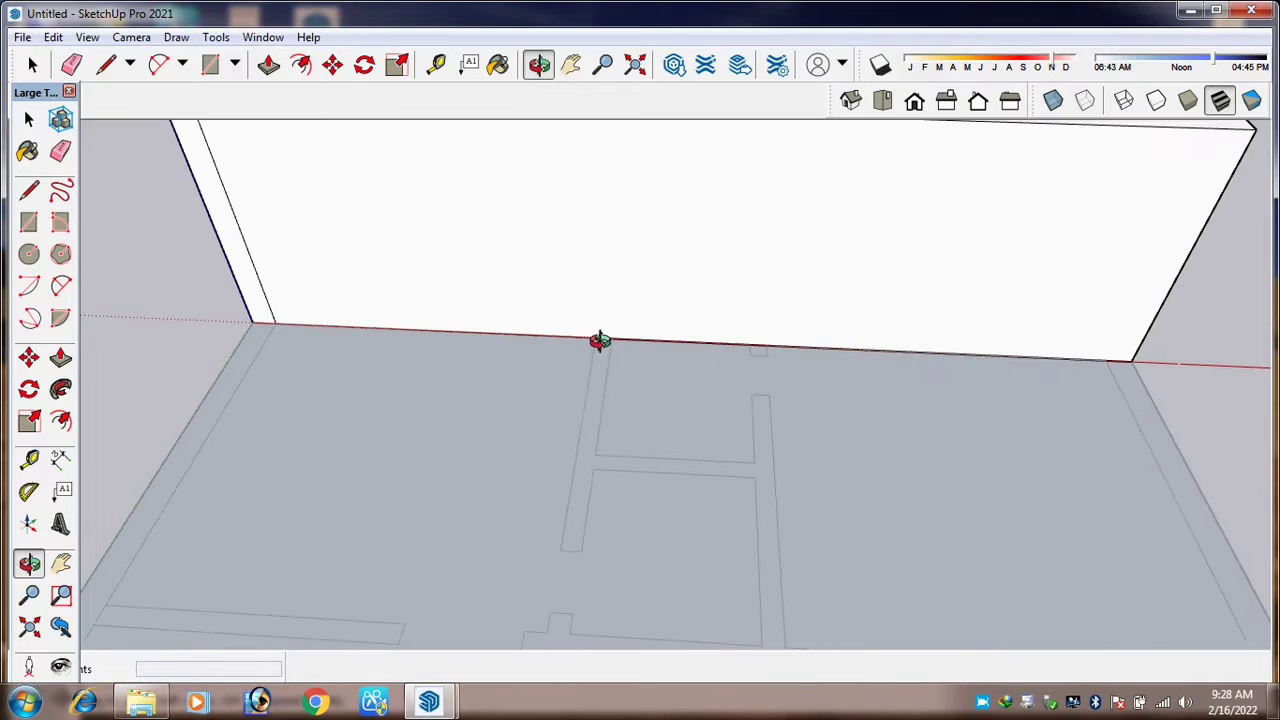
{"action": "key", "text": "r"}
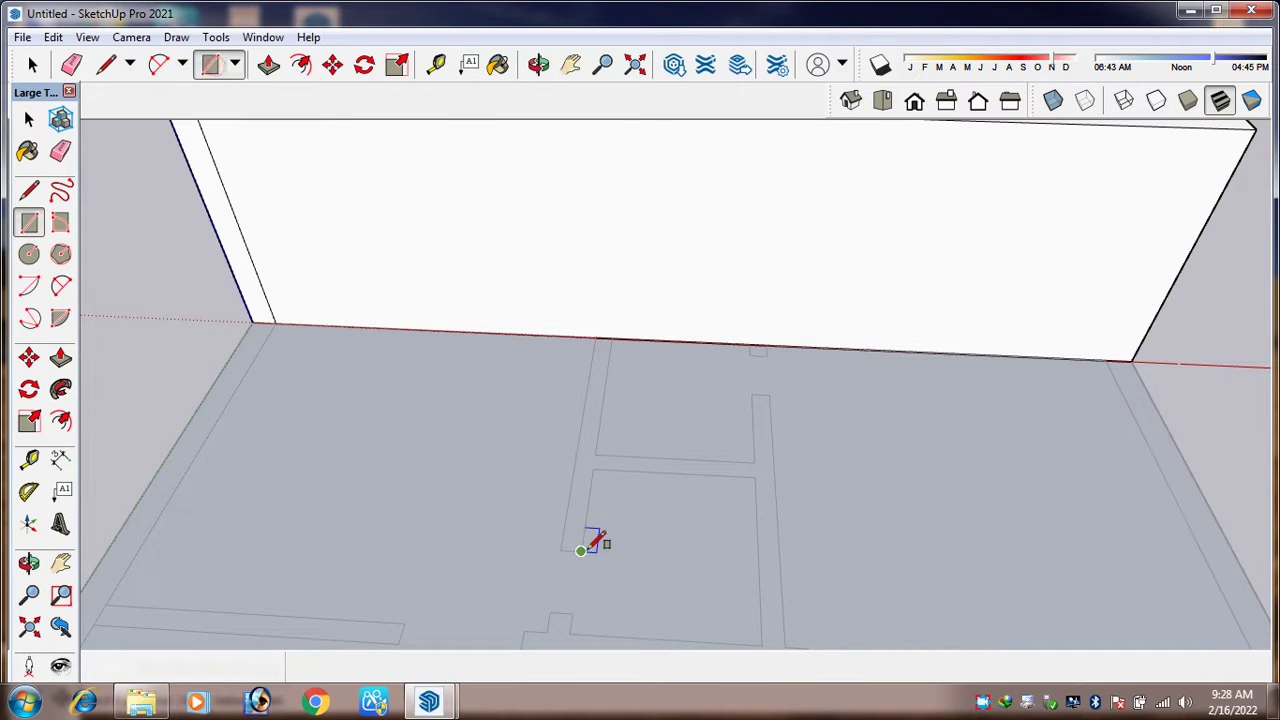
{"action": "left_click", "coordinate": [581, 549]}
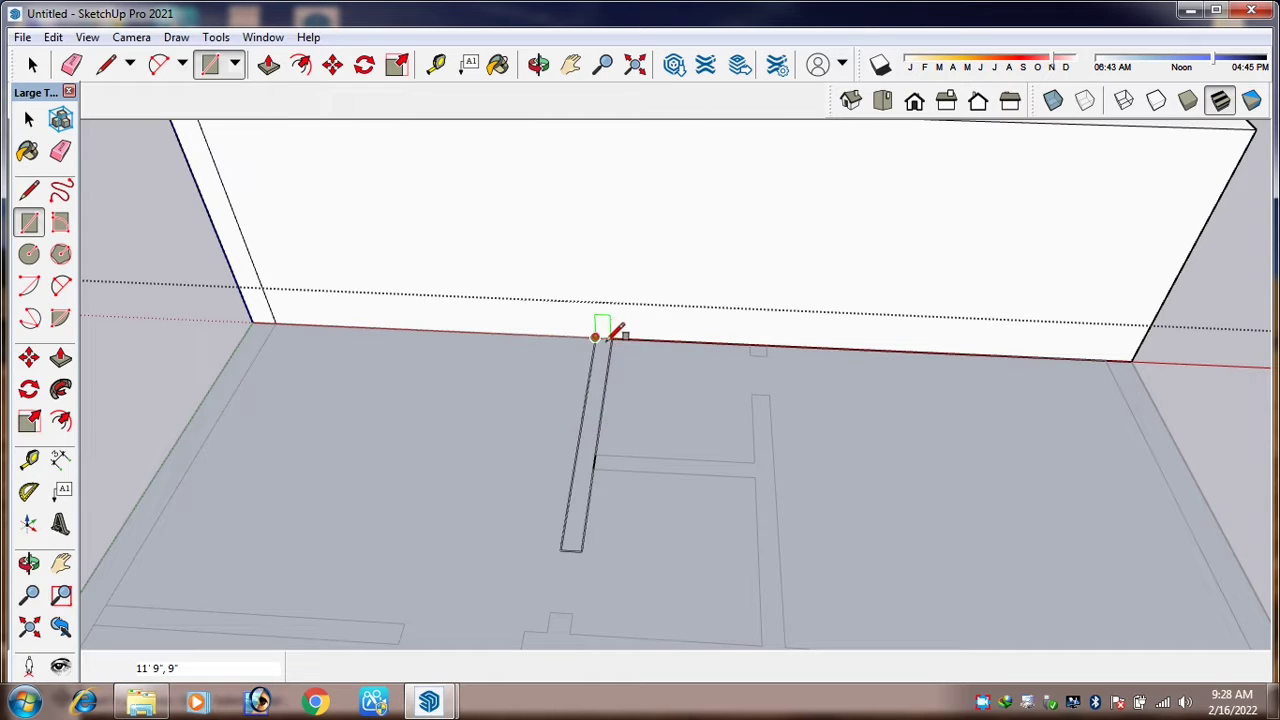
{"action": "left_click", "coordinate": [610, 362]}
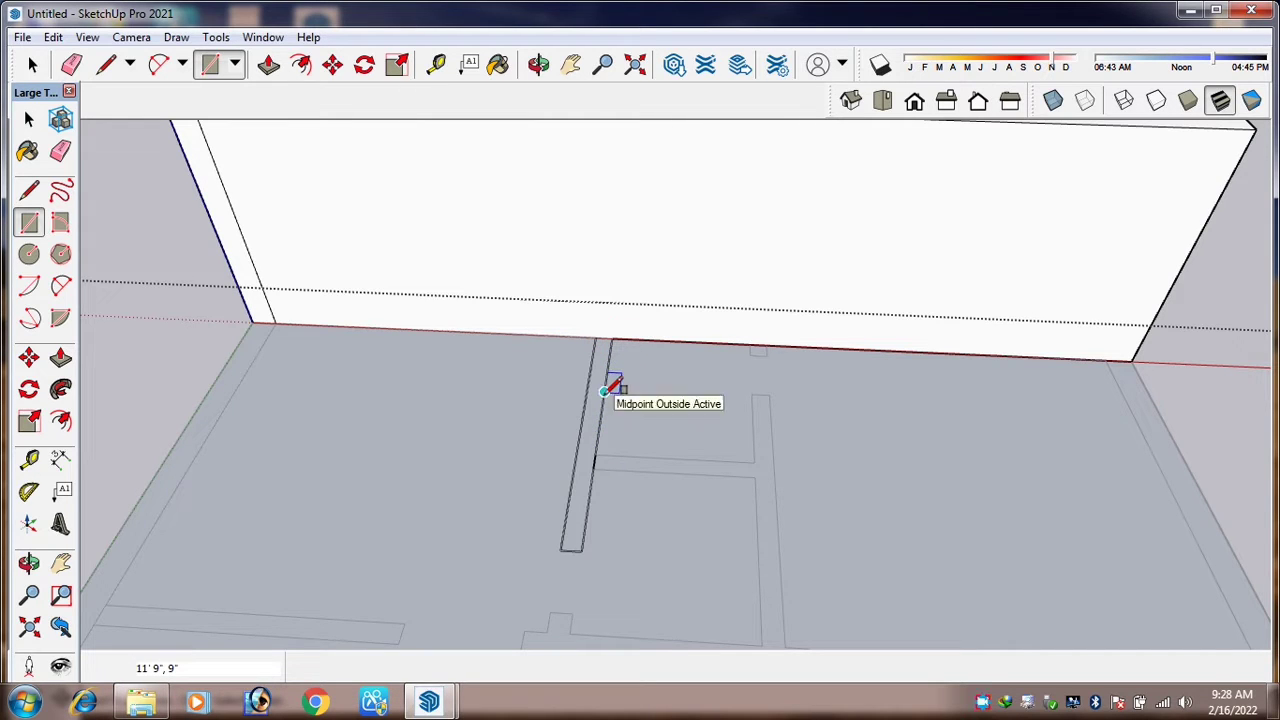
Push/pull the first partition's face up 11', level with the top of the rear wall.
{"action": "scroll", "coordinate": [630, 425], "scroll_direction": "down", "scroll_amount": 2}
{"action": "scroll", "coordinate": [613, 402], "scroll_direction": "up", "scroll_amount": 2}
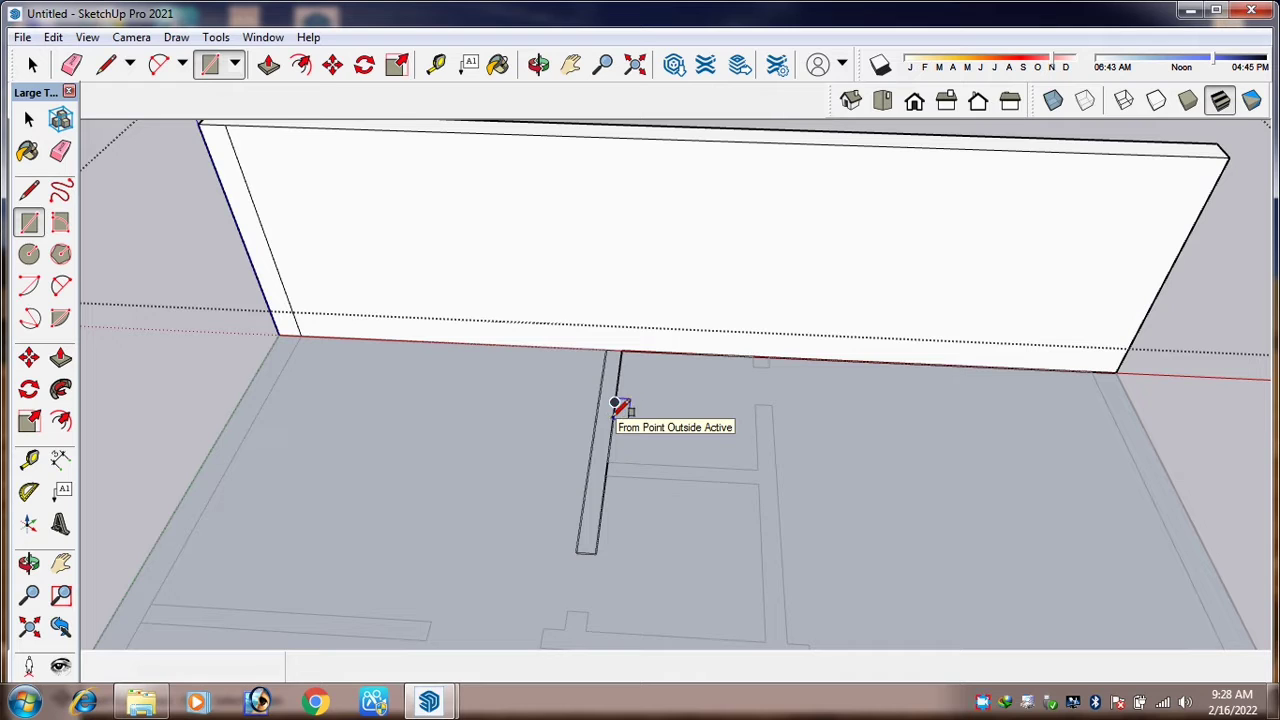
{"action": "scroll", "coordinate": [664, 334], "scroll_direction": "down", "scroll_amount": 3}
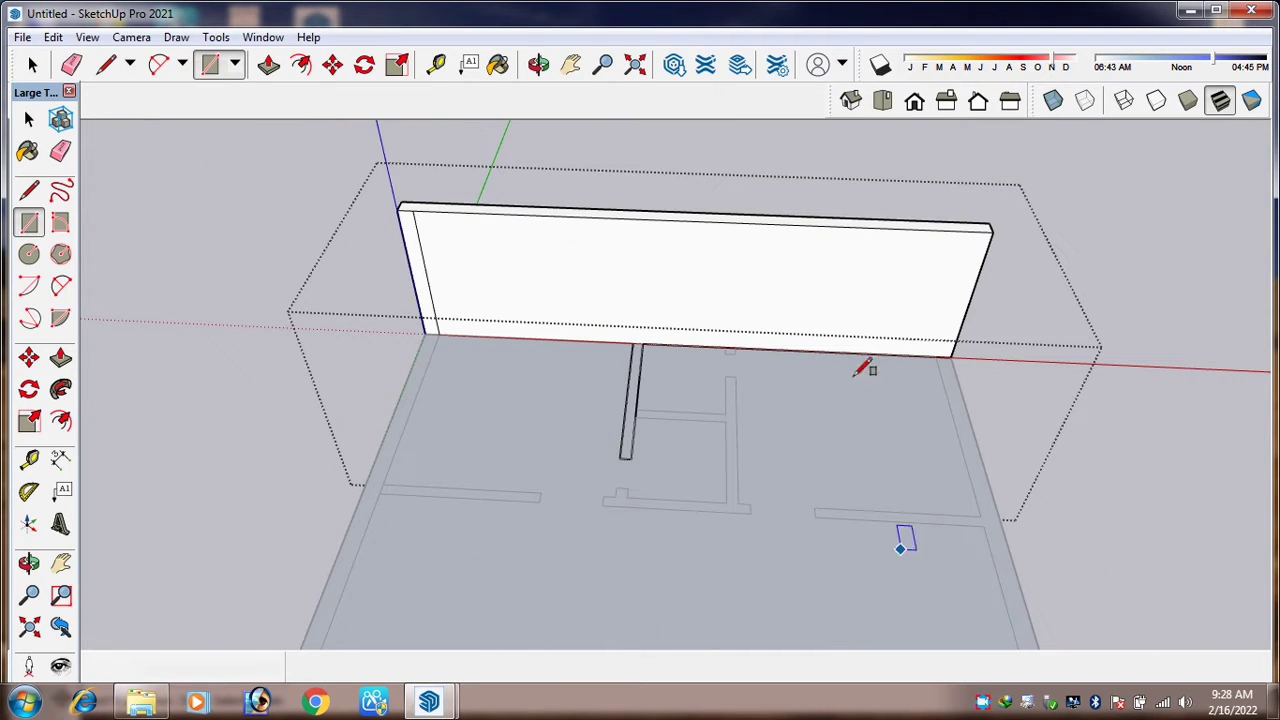
{"action": "scroll", "coordinate": [628, 370], "scroll_direction": "up", "scroll_amount": 3}
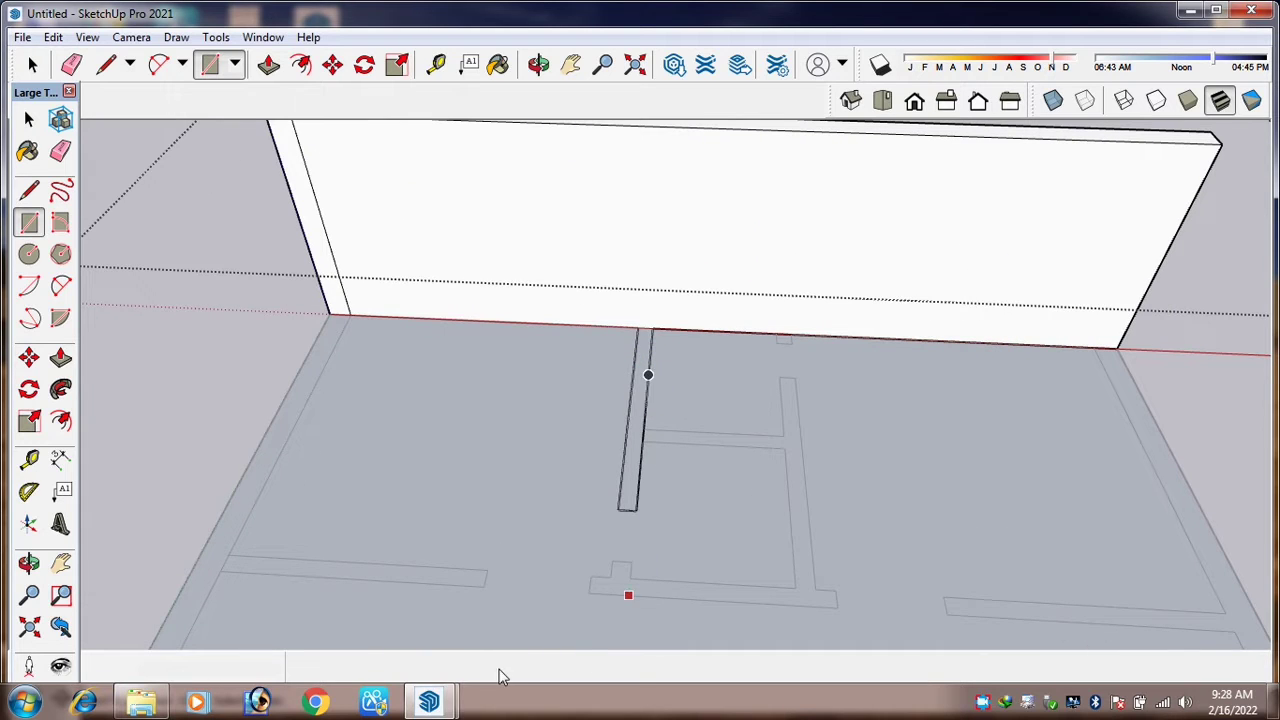
{"action": "key", "text": "p"}
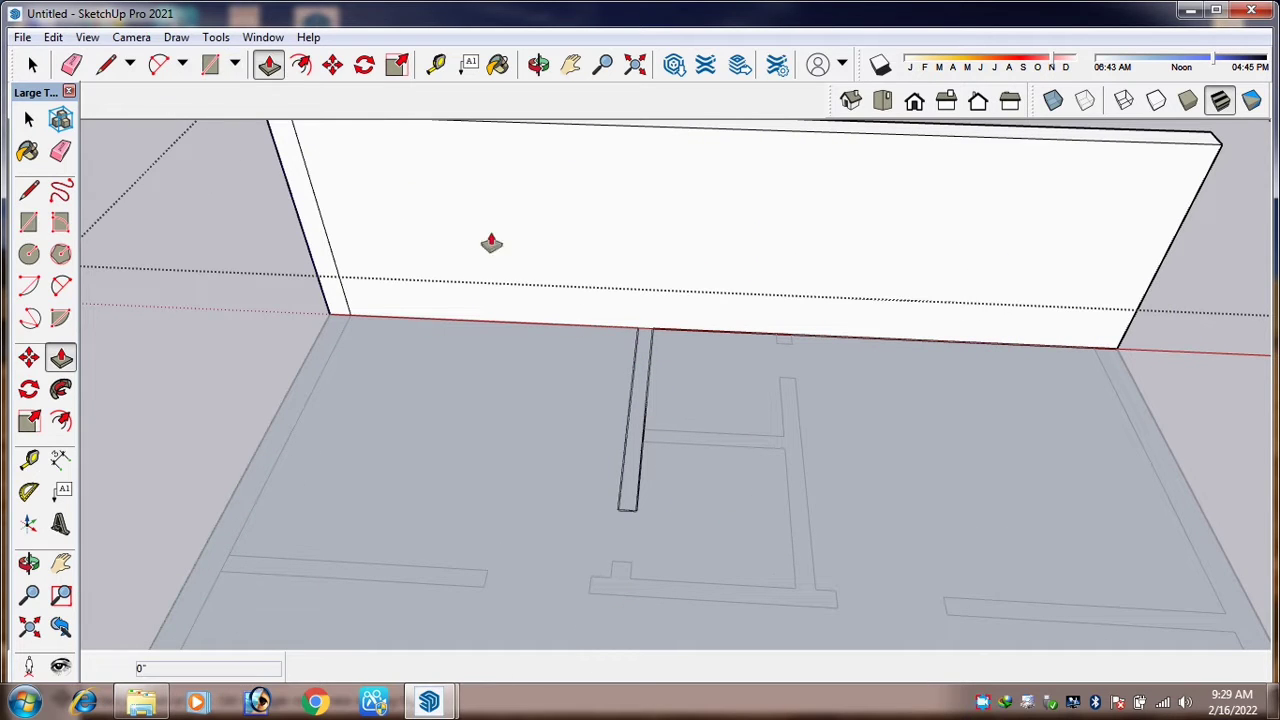
{"action": "left_click", "coordinate": [639, 408]}
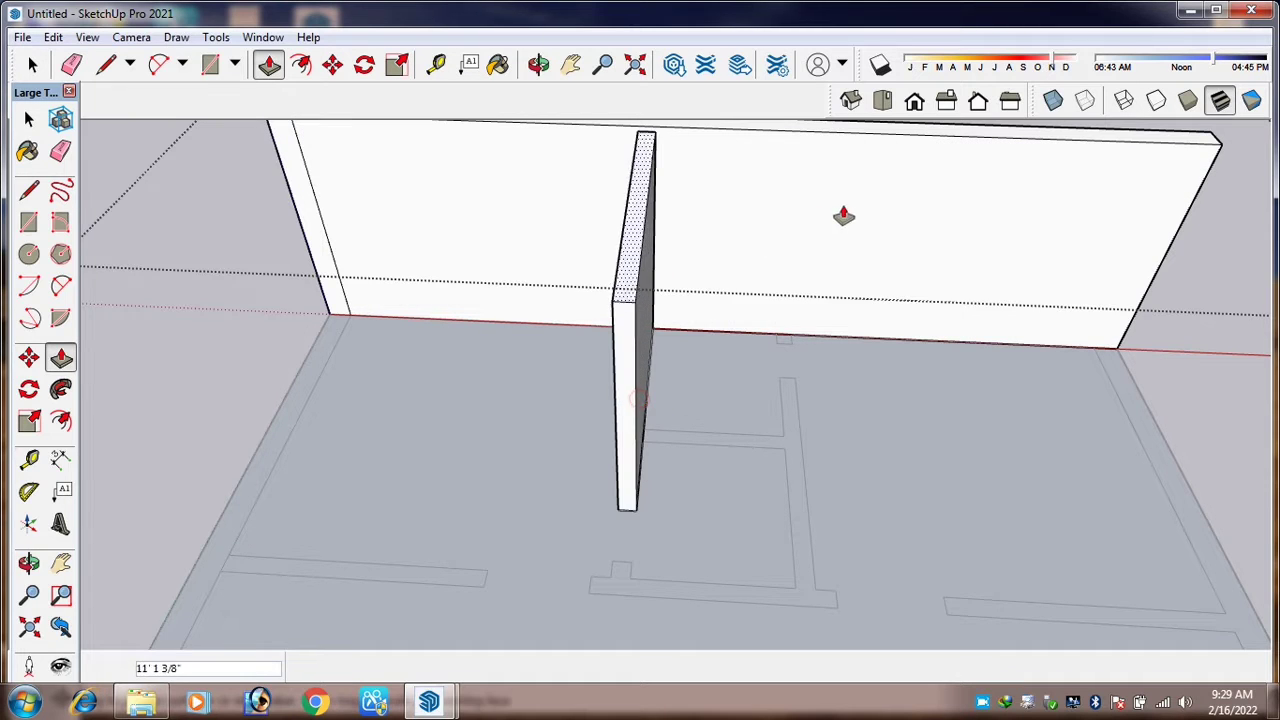
{"action": "left_click", "coordinate": [955, 143]}
{"action": "scroll", "coordinate": [771, 289], "scroll_direction": "down", "scroll_amount": 3}
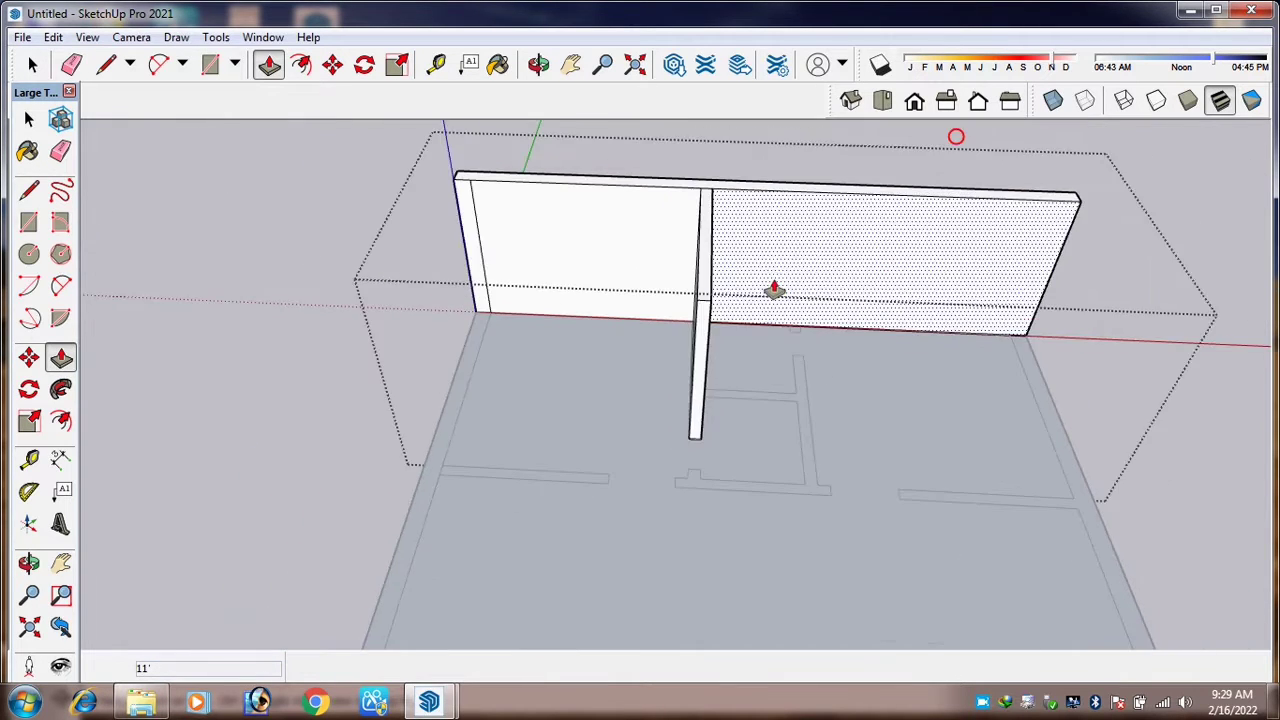
Draw a rectangle over the small wall stub that projects from the rear wall beside the doorway gap.
{"action": "scroll", "coordinate": [806, 369], "scroll_direction": "up", "scroll_amount": 3}
{"action": "scroll", "coordinate": [790, 373], "scroll_direction": "down", "scroll_amount": 2}
{"action": "middle_click_drag", "start_coordinate": [791, 371], "coordinate": [540, 417]}
{"action": "scroll", "coordinate": [810, 420], "scroll_direction": "down", "scroll_amount": 3}
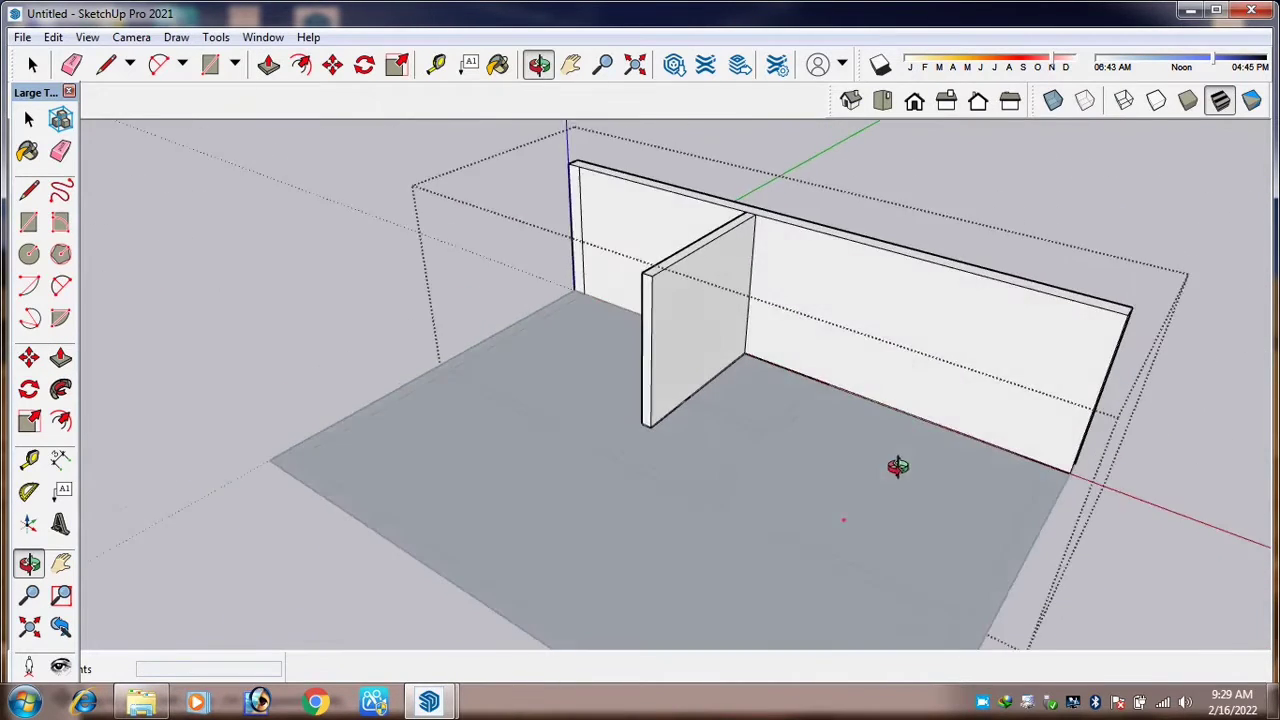
{"action": "scroll", "coordinate": [777, 426], "scroll_direction": "up", "scroll_amount": 5}
{"action": "middle_click_drag", "start_coordinate": [694, 463], "coordinate": [777, 491]}
{"action": "scroll", "coordinate": [690, 400], "scroll_direction": "down", "scroll_amount": 2}
{"action": "scroll", "coordinate": [776, 314], "scroll_direction": "up", "scroll_amount": 3}
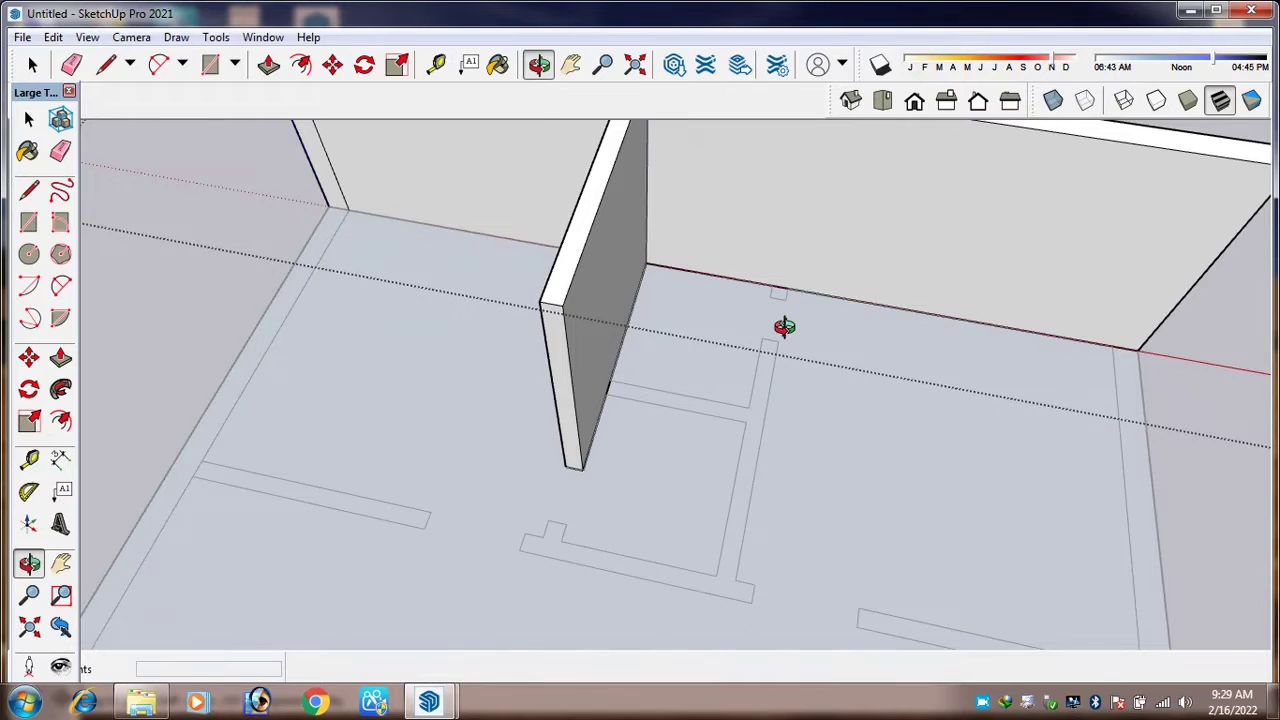
{"action": "scroll", "coordinate": [782, 324], "scroll_direction": "up", "scroll_amount": 2}
{"action": "key", "text": "r"}
{"action": "scroll", "coordinate": [797, 310], "scroll_direction": "up", "scroll_amount": 2}
{"action": "left_click", "coordinate": [783, 287]}
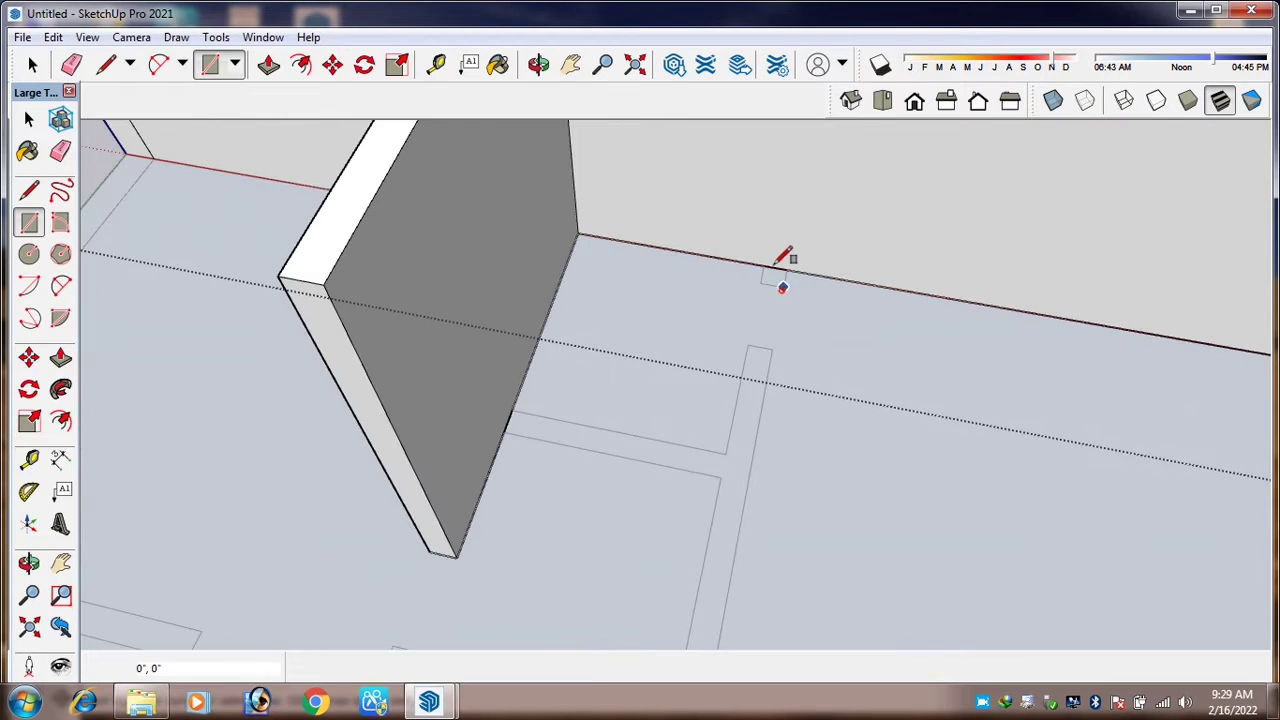
Push/pull the small stub's face up 11' to match the rear wall's height.
{"action": "key", "text": "p"}
{"action": "left_click", "coordinate": [777, 280]}
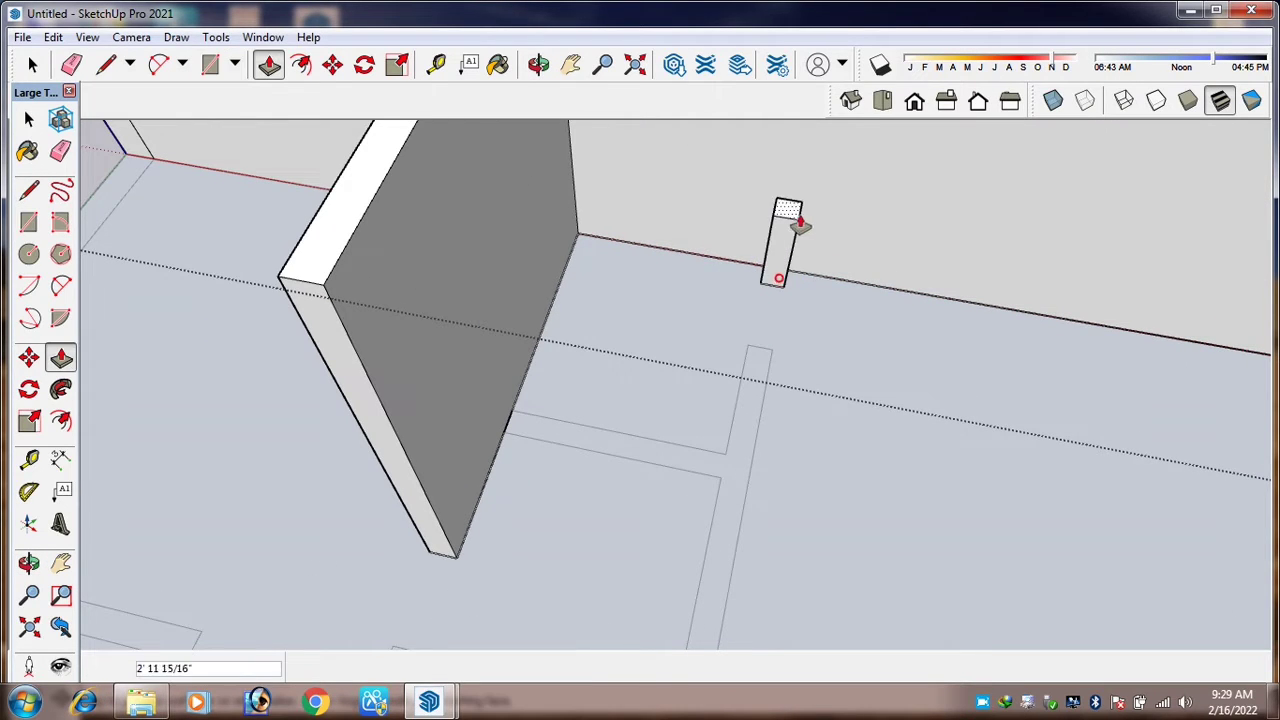
{"action": "scroll", "coordinate": [753, 276], "scroll_direction": "down", "scroll_amount": 5}
{"action": "left_click", "coordinate": [900, 197]}
{"action": "scroll", "coordinate": [777, 315], "scroll_direction": "up", "scroll_amount": 4}
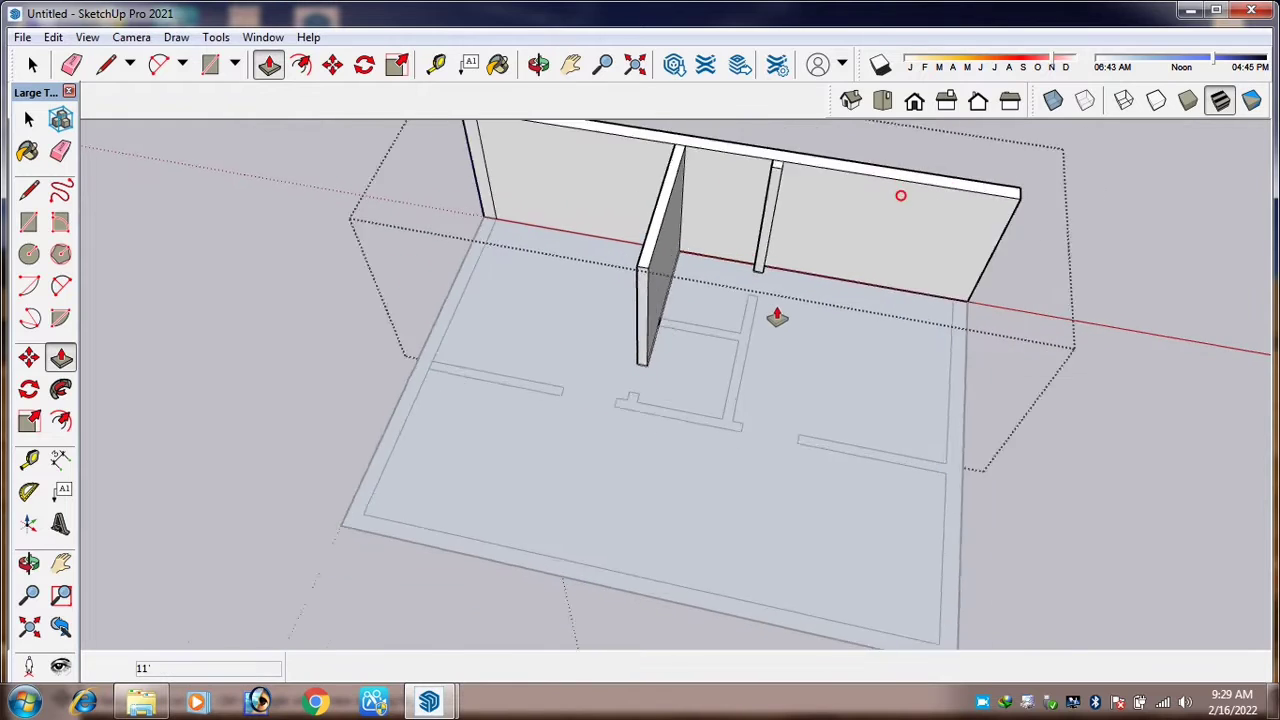
Draw a rectangle about 6' 3" long over the short cross wall between the two parallel partitions.
{"action": "middle_click_drag", "start_coordinate": [794, 346], "coordinate": [657, 311]}
{"action": "key", "text": "r"}
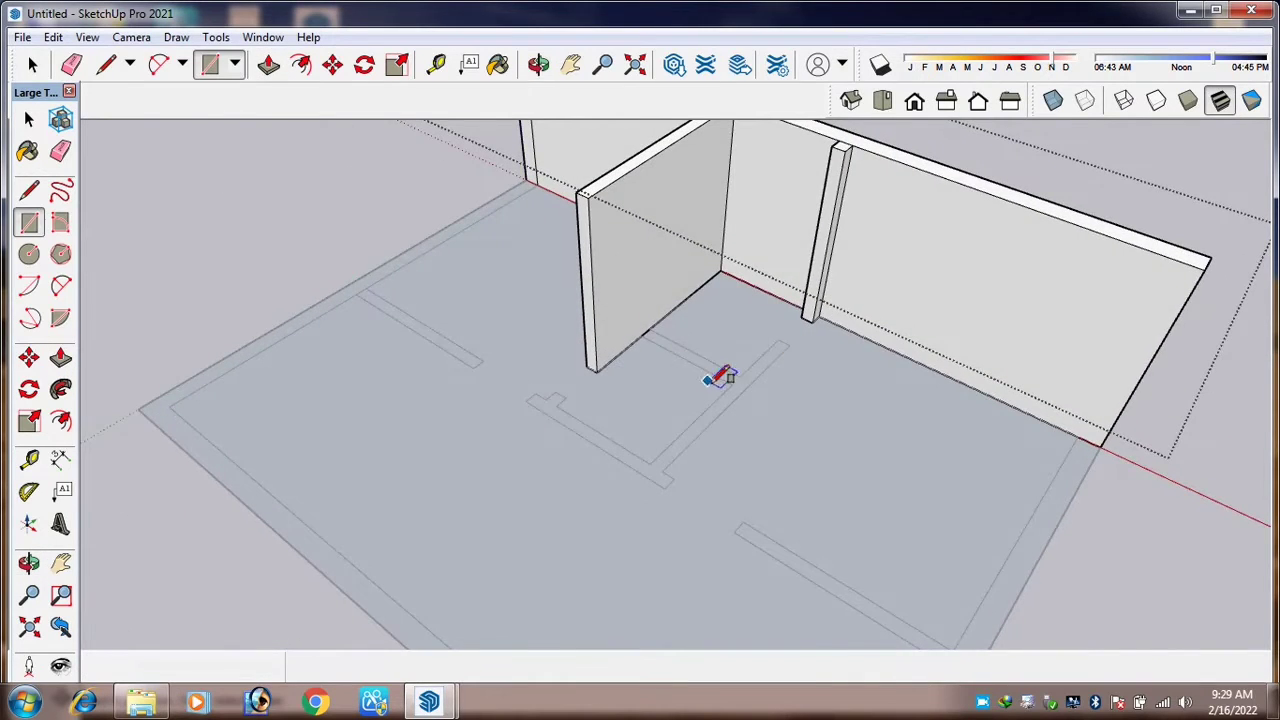
{"action": "scroll", "coordinate": [740, 365], "scroll_direction": "up", "scroll_amount": 3}
{"action": "left_click", "coordinate": [760, 371]}
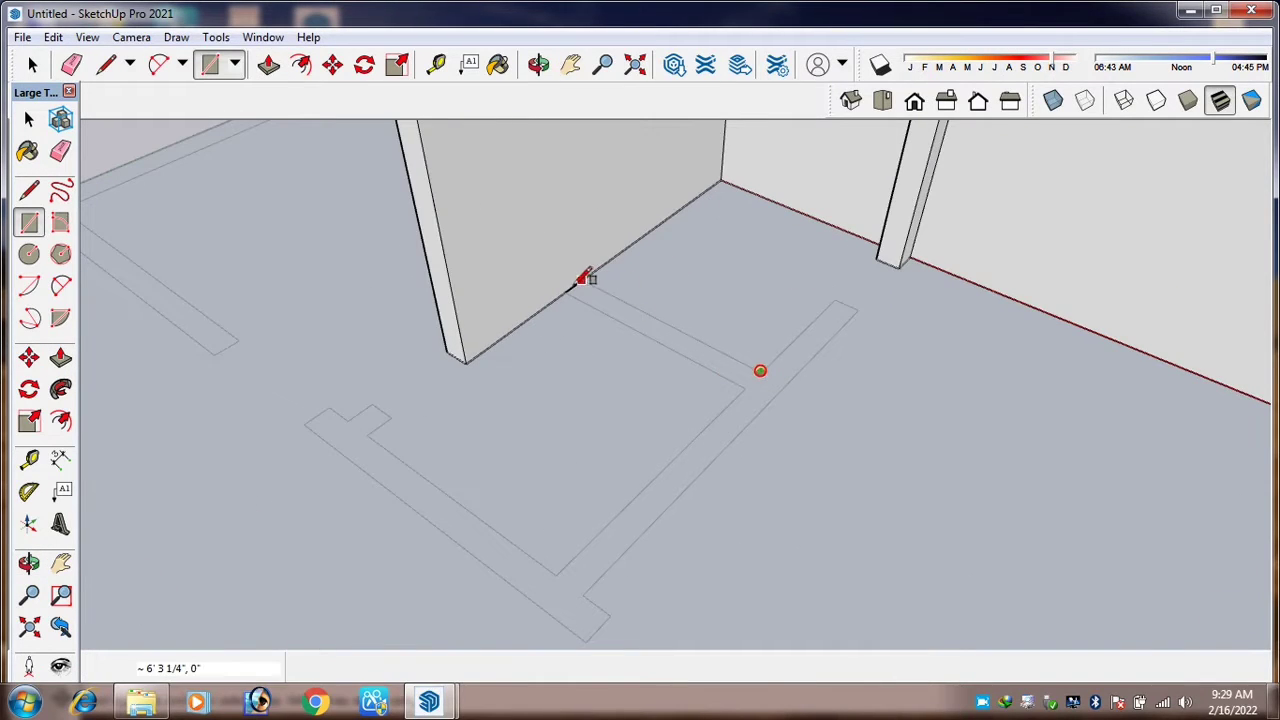
{"action": "left_click", "coordinate": [563, 292]}
Push/pull the short cross wall's face up 11', level with the top of the rear wall.
{"action": "key", "text": "p"}
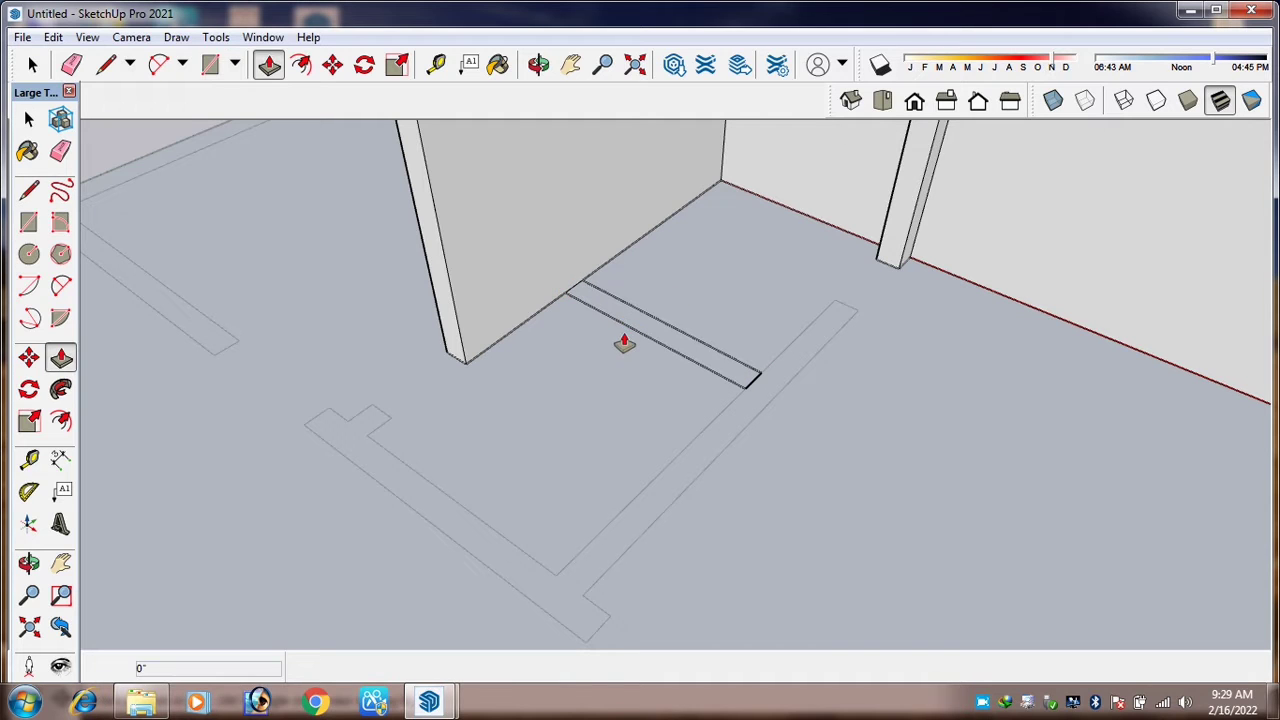
{"action": "left_click", "coordinate": [622, 322]}
{"action": "scroll", "coordinate": [631, 314], "scroll_direction": "down", "scroll_amount": 3}
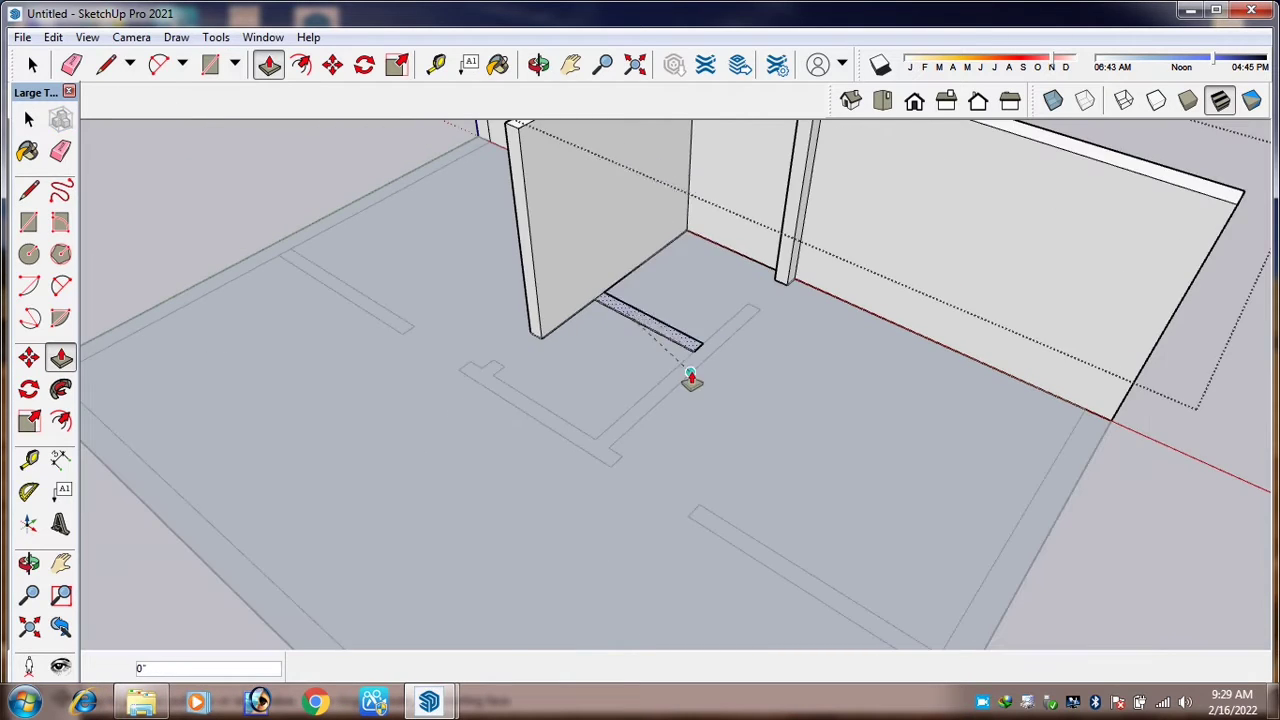
{"action": "scroll", "coordinate": [688, 380], "scroll_direction": "down", "scroll_amount": 2}
{"action": "left_click", "coordinate": [880, 189]}
{"action": "scroll", "coordinate": [740, 304], "scroll_direction": "up", "scroll_amount": 3}
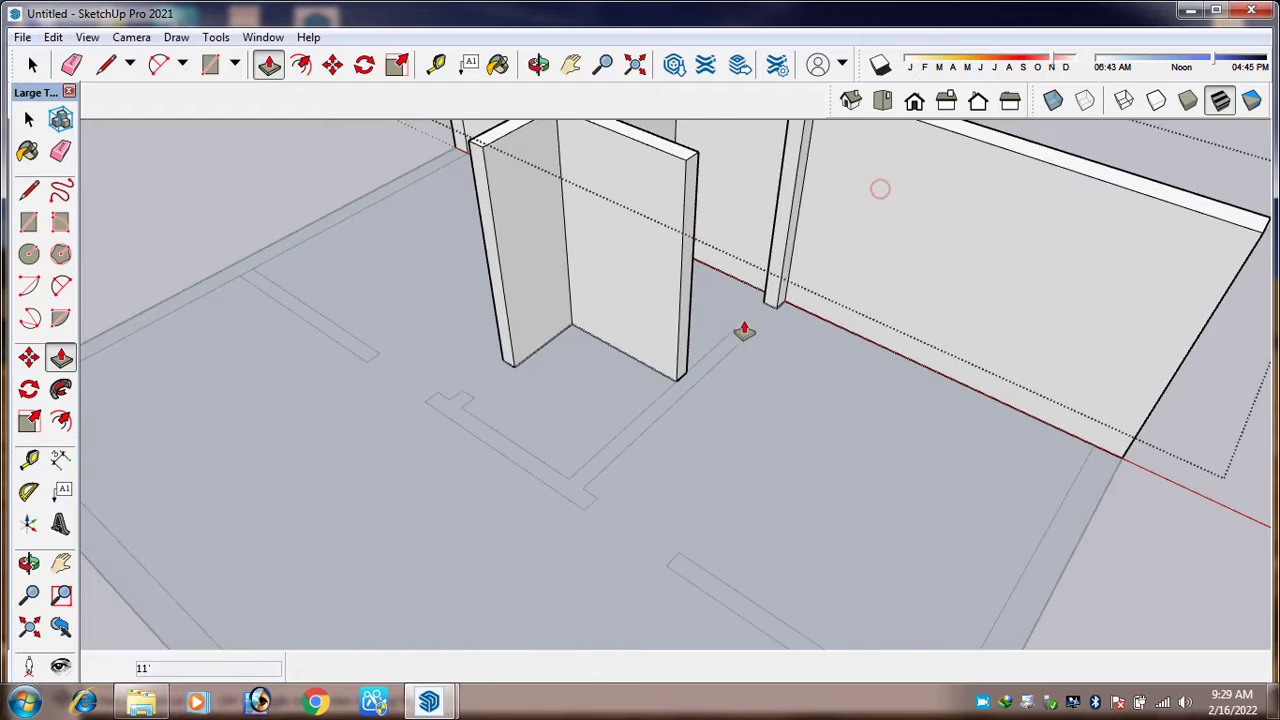
Draw a rectangle about 11' 4" by 9" over the second parallel partition, from the doorway gap to the front cross wall.
{"action": "middle_click_drag", "start_coordinate": [737, 380], "coordinate": [795, 357]}
{"action": "key", "text": "r"}
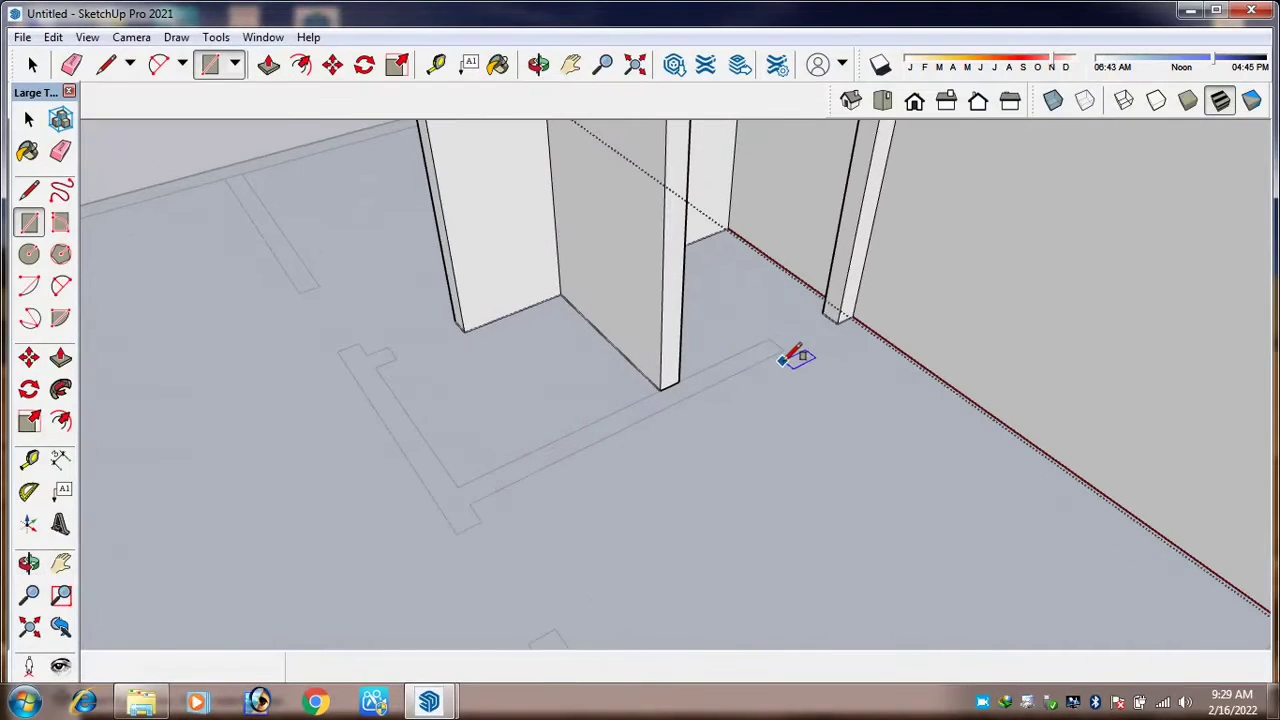
{"action": "left_click", "coordinate": [783, 349]}
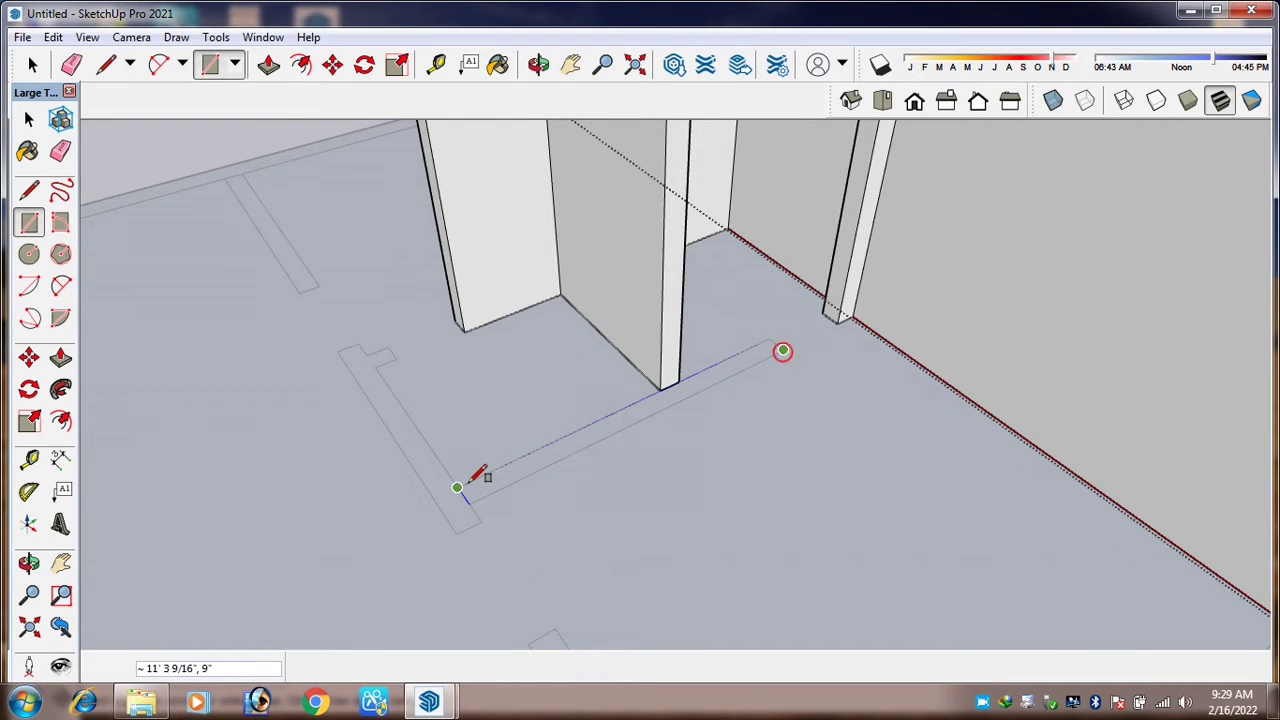
{"action": "left_click", "coordinate": [459, 488]}
Push/pull the second parallel partition's face up 11', level with the top of the rear wall.
{"action": "key", "text": "p"}
{"action": "left_click", "coordinate": [517, 481]}
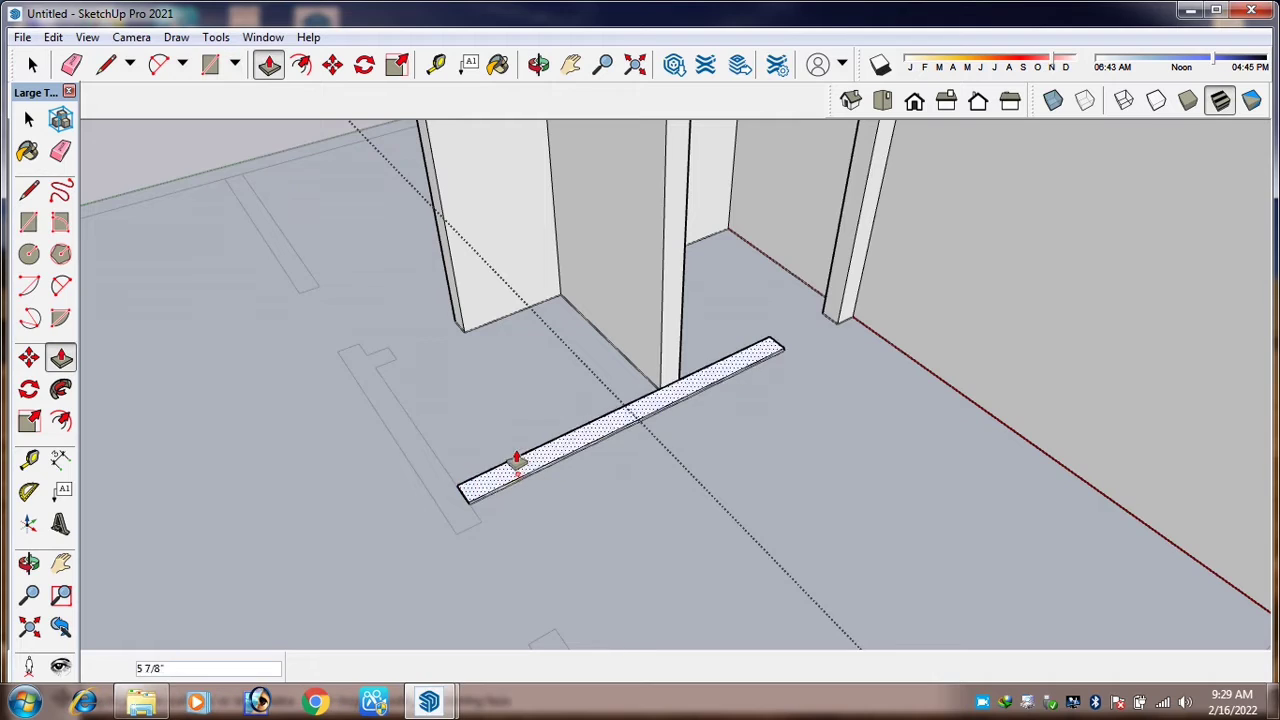
{"action": "scroll", "coordinate": [517, 462], "scroll_direction": "down", "scroll_amount": 4}
{"action": "left_click", "coordinate": [735, 345]}
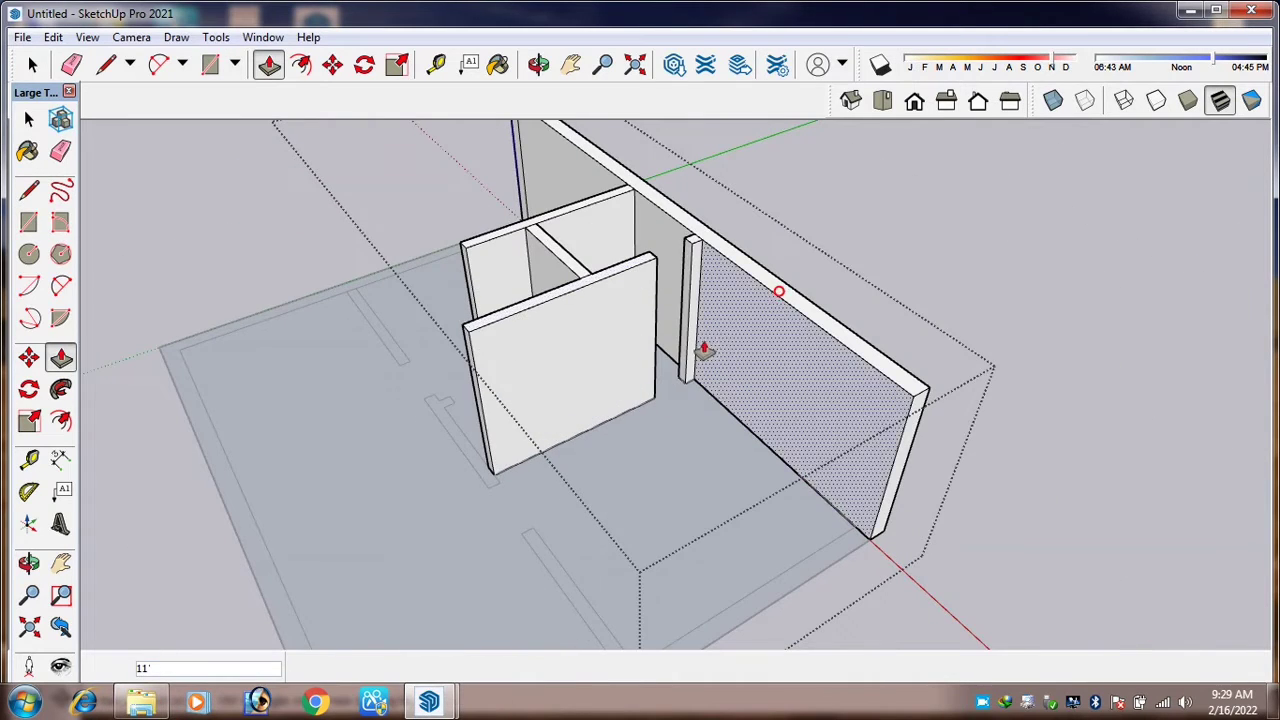
Draw a rectangle 15' by about 1' 1" over the outer side wall, from the inner cross wall to the origin corner.
{"action": "middle_click_drag", "start_coordinate": [697, 349], "coordinate": [394, 400]}
{"action": "scroll", "coordinate": [400, 428], "scroll_direction": "up", "scroll_amount": 3}
{"action": "key", "text": "r"}
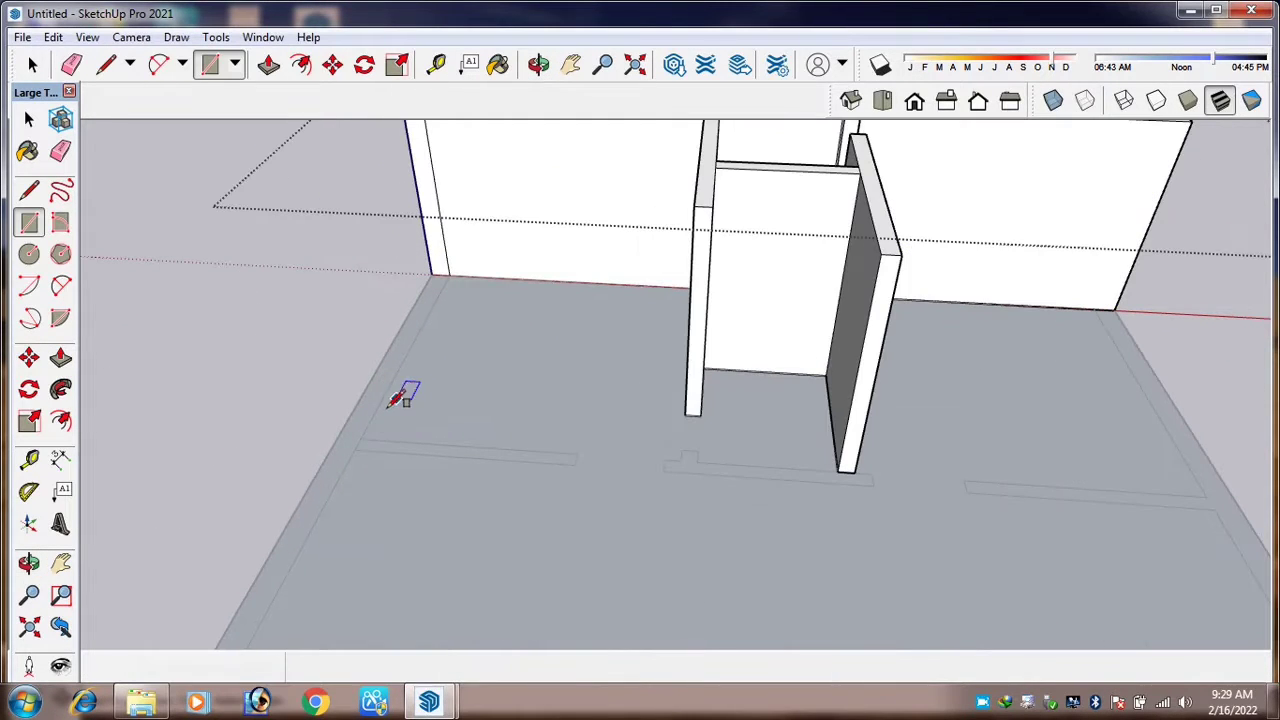
{"action": "scroll", "coordinate": [361, 437], "scroll_direction": "up", "scroll_amount": 2}
{"action": "left_click", "coordinate": [361, 437]}
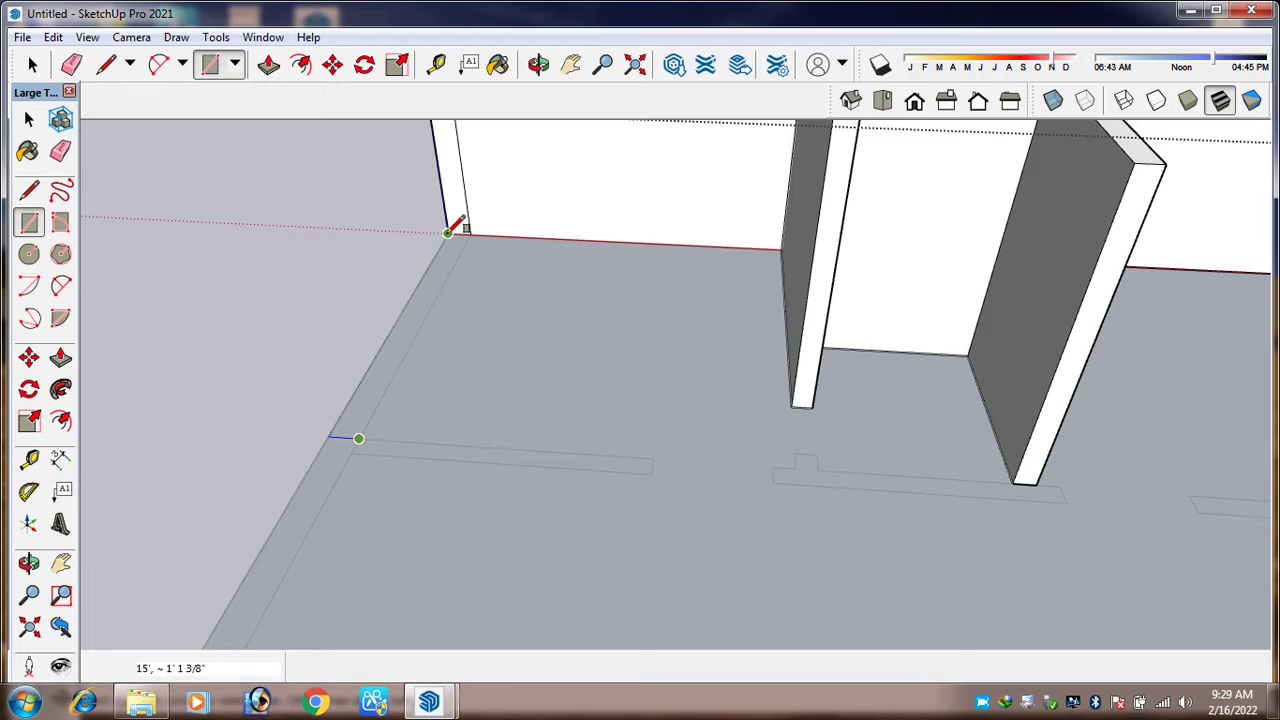
{"action": "left_click", "coordinate": [457, 260]}
Push/pull the outer side wall's face up 11', level with the top of the rear wall.
{"action": "key", "text": "p"}
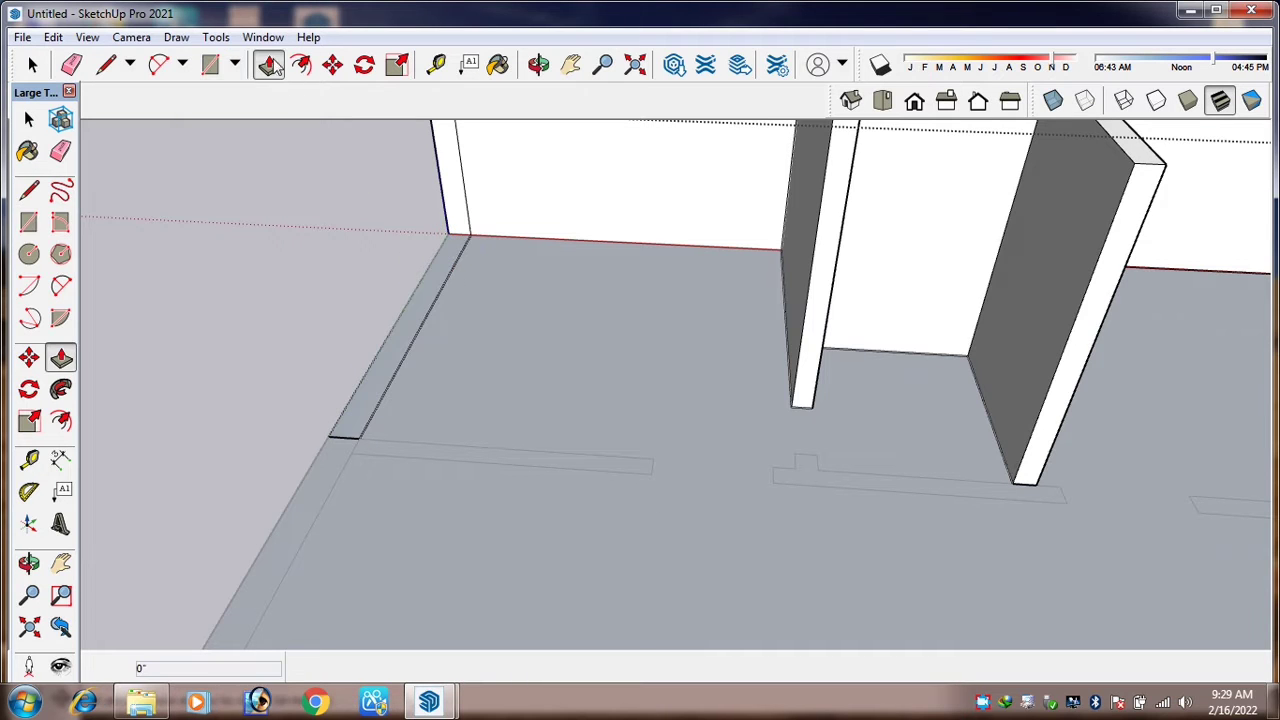
{"action": "left_click", "coordinate": [423, 300]}
{"action": "scroll", "coordinate": [423, 300], "scroll_direction": "down", "scroll_amount": 4}
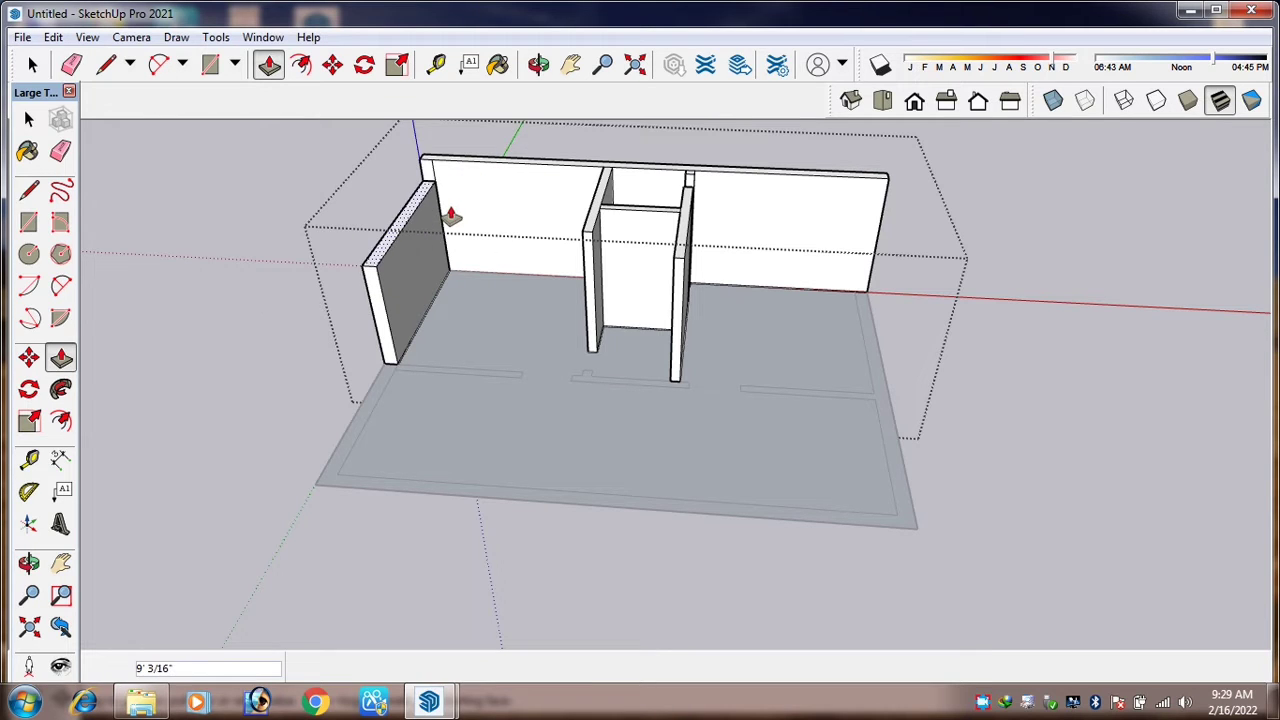
{"action": "scroll", "coordinate": [381, 188], "scroll_direction": "up", "scroll_amount": 2}
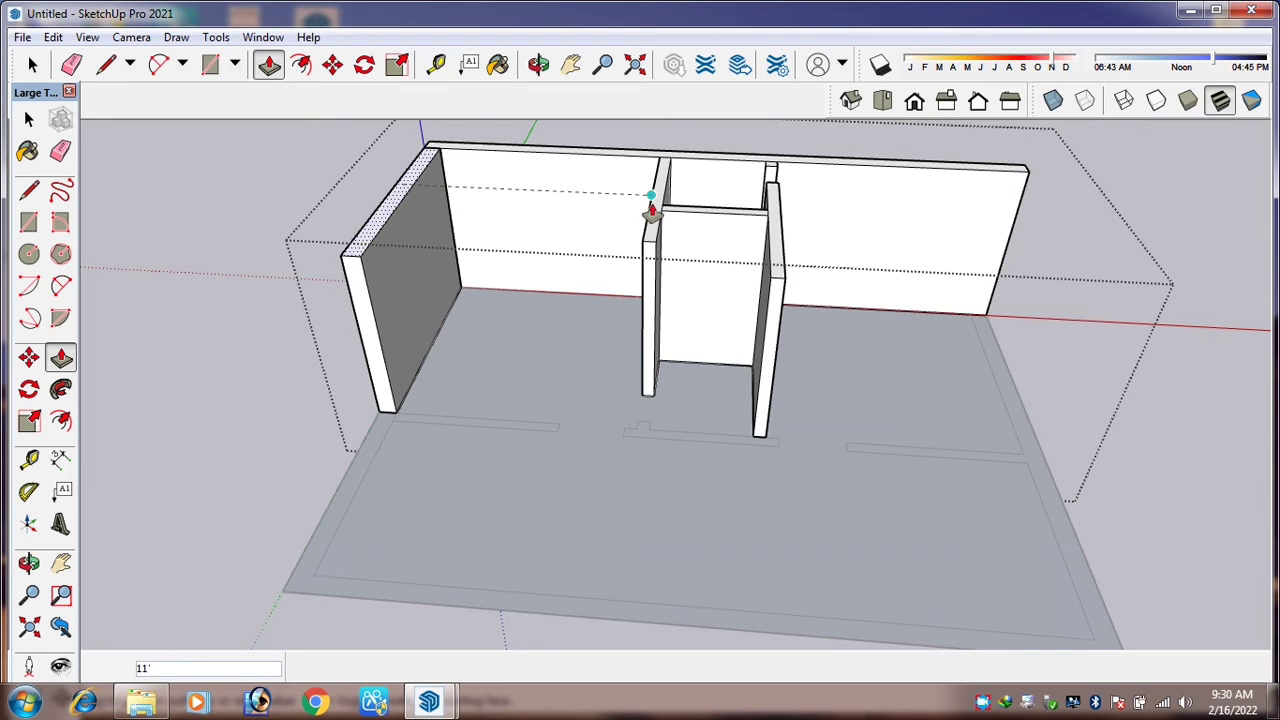
{"action": "left_click", "coordinate": [620, 158]}
Examine the raised outer walls and partitions, and the remaining plan strips, from several angles.
{"action": "scroll", "coordinate": [444, 342], "scroll_direction": "down", "scroll_amount": 3}
{"action": "scroll", "coordinate": [636, 266], "scroll_direction": "up", "scroll_amount": 3}
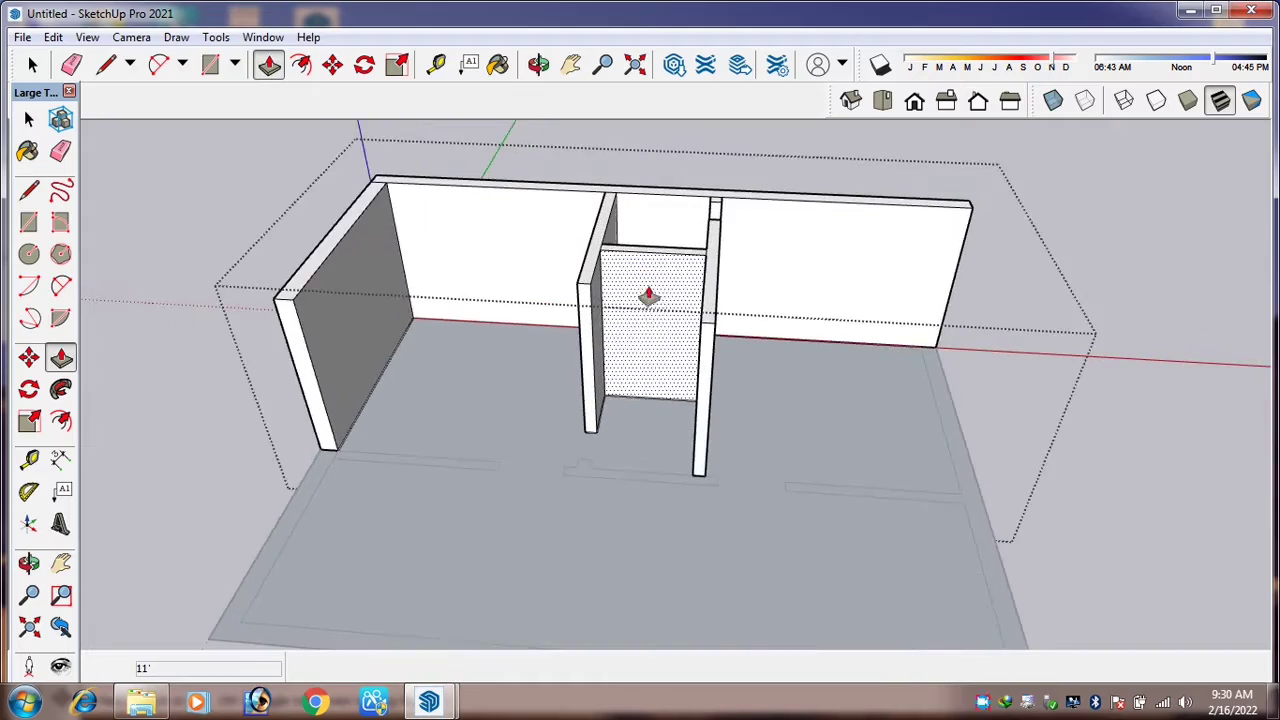
{"action": "scroll", "coordinate": [651, 312], "scroll_direction": "down", "scroll_amount": 1}
{"action": "key", "text": "o"}
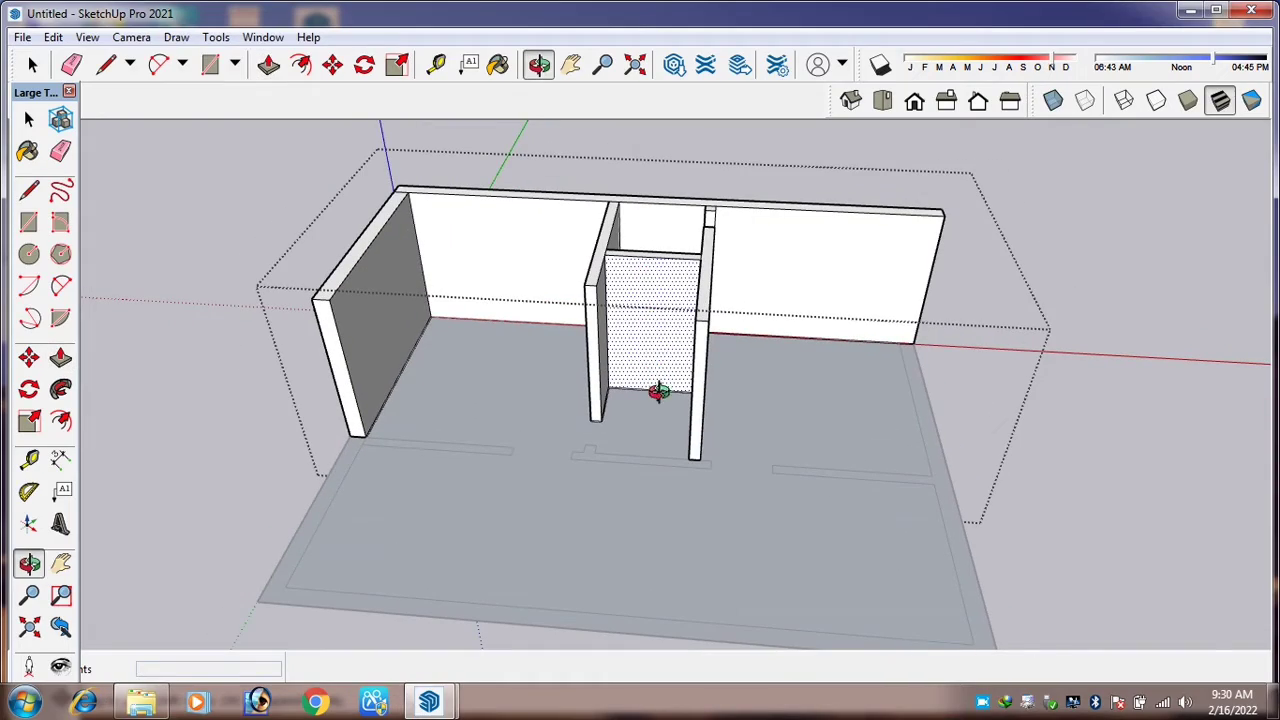
{"action": "left_click_drag", "start_coordinate": [659, 391], "coordinate": [734, 417]}
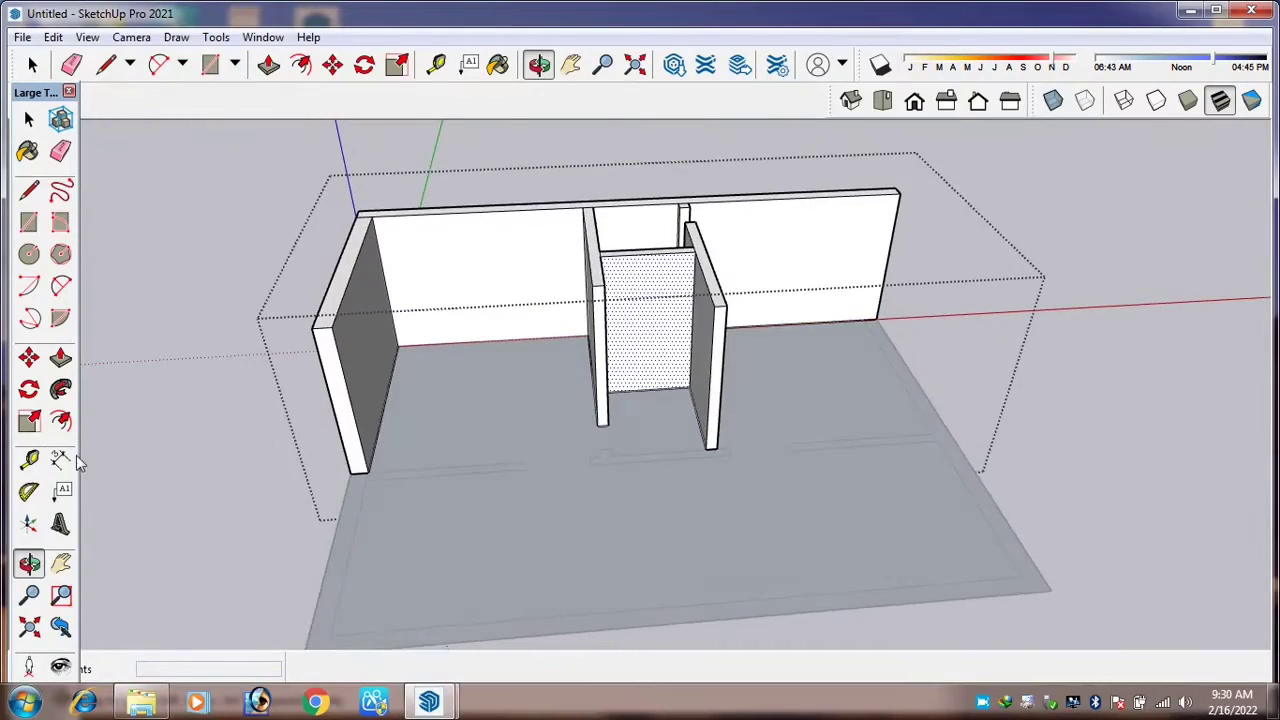
{"action": "scroll", "coordinate": [354, 400], "scroll_direction": "up", "scroll_amount": 4}
{"action": "scroll", "coordinate": [362, 408], "scroll_direction": "down", "scroll_amount": 3}
{"action": "left_click_drag", "start_coordinate": [433, 469], "coordinate": [181, 466]}
{"action": "scroll", "coordinate": [380, 306], "scroll_direction": "up", "scroll_amount": 4}
{"action": "scroll", "coordinate": [392, 345], "scroll_direction": "down", "scroll_amount": 4}
{"action": "left_click_drag", "start_coordinate": [407, 367], "coordinate": [383, 350]}
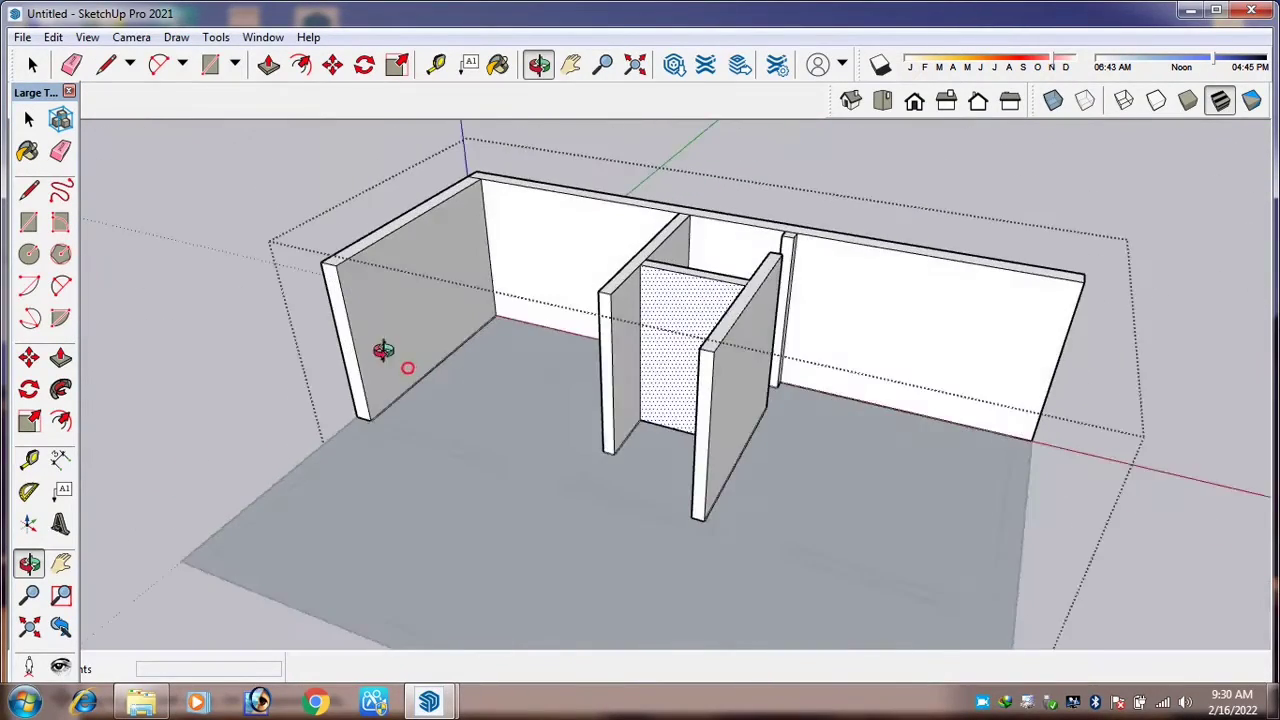
Push/pull the end face of the raised outer side wall outward along the plan to its front corner.
{"action": "key", "text": "p"}
{"action": "left_click", "coordinate": [340, 350]}
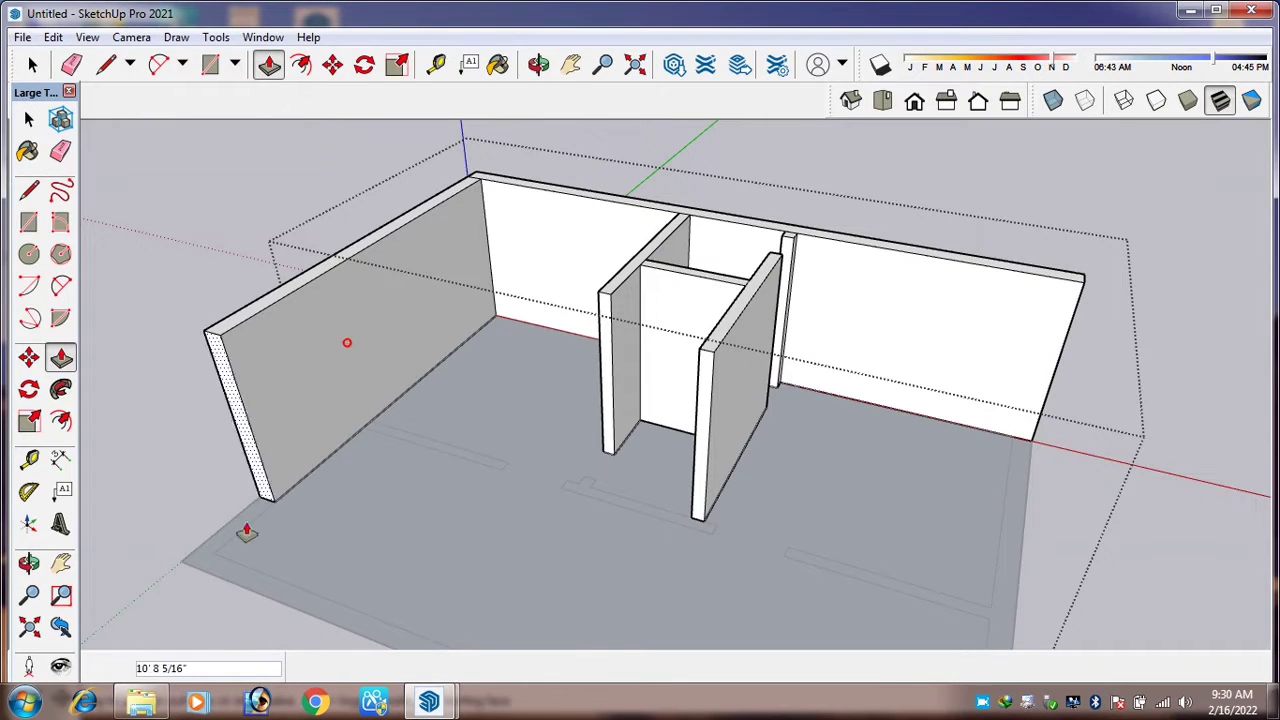
{"action": "scroll", "coordinate": [357, 380], "scroll_direction": "up", "scroll_amount": 8}
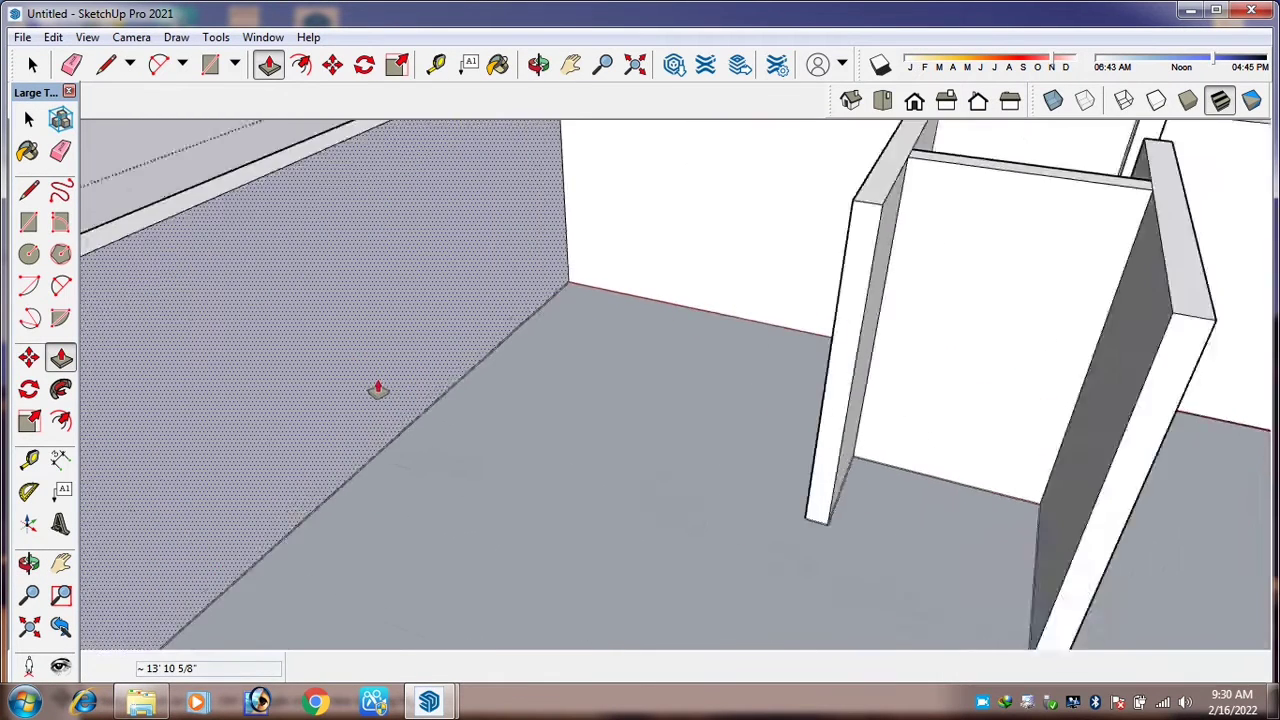
{"action": "mouse_move", "coordinate": [323, 406]}
{"action": "middle_mouse_down"}
{"action": "mouse_move", "coordinate": [474, 443]}
{"action": "mouse_move", "coordinate": [645, 601]}
{"action": "mouse_move", "coordinate": [577, 576]}
{"action": "mouse_move", "coordinate": [466, 483]}
{"action": "mouse_move", "coordinate": [538, 514]}
{"action": "mouse_move", "coordinate": [529, 386]}
{"action": "mouse_move", "coordinate": [591, 514]}
{"action": "mouse_move", "coordinate": [479, 481]}
{"action": "mouse_move", "coordinate": [617, 503]}
{"action": "mouse_move", "coordinate": [723, 500]}
{"action": "mouse_move", "coordinate": [640, 449]}
{"action": "mouse_move", "coordinate": [771, 460]}
{"action": "mouse_move", "coordinate": [700, 425]}
{"action": "mouse_move", "coordinate": [723, 477]}
{"action": "middle_mouse_up"}
{"action": "scroll", "coordinate": [480, 466], "scroll_direction": "down", "scroll_amount": 2}
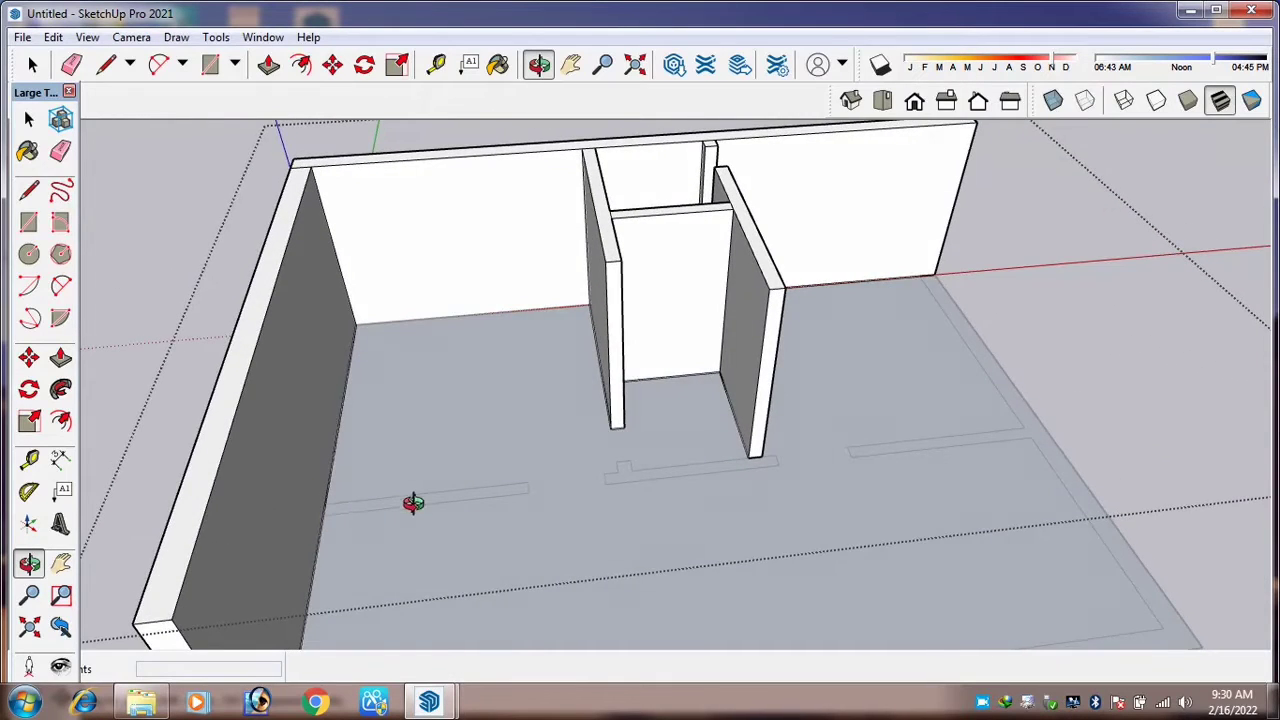
Lay guides along both edges of the inner cross-wall strip and draw a short line across the middle of its first segment.
{"action": "scroll", "coordinate": [414, 503], "scroll_direction": "up", "scroll_amount": 3}
{"action": "scroll", "coordinate": [487, 515], "scroll_direction": "down", "scroll_amount": 1}
{"action": "scroll", "coordinate": [412, 508], "scroll_direction": "up", "scroll_amount": 3}
{"action": "mouse_move", "coordinate": [520, 495]}
{"action": "left_mouse_down"}
{"action": "mouse_move", "coordinate": [557, 491]}
{"action": "mouse_move", "coordinate": [516, 518]}
{"action": "left_mouse_up"}
{"action": "scroll", "coordinate": [557, 491], "scroll_direction": "down", "scroll_amount": 3}
{"action": "key", "text": "l"}
{"action": "scroll", "coordinate": [480, 500], "scroll_direction": "up", "scroll_amount": 4}
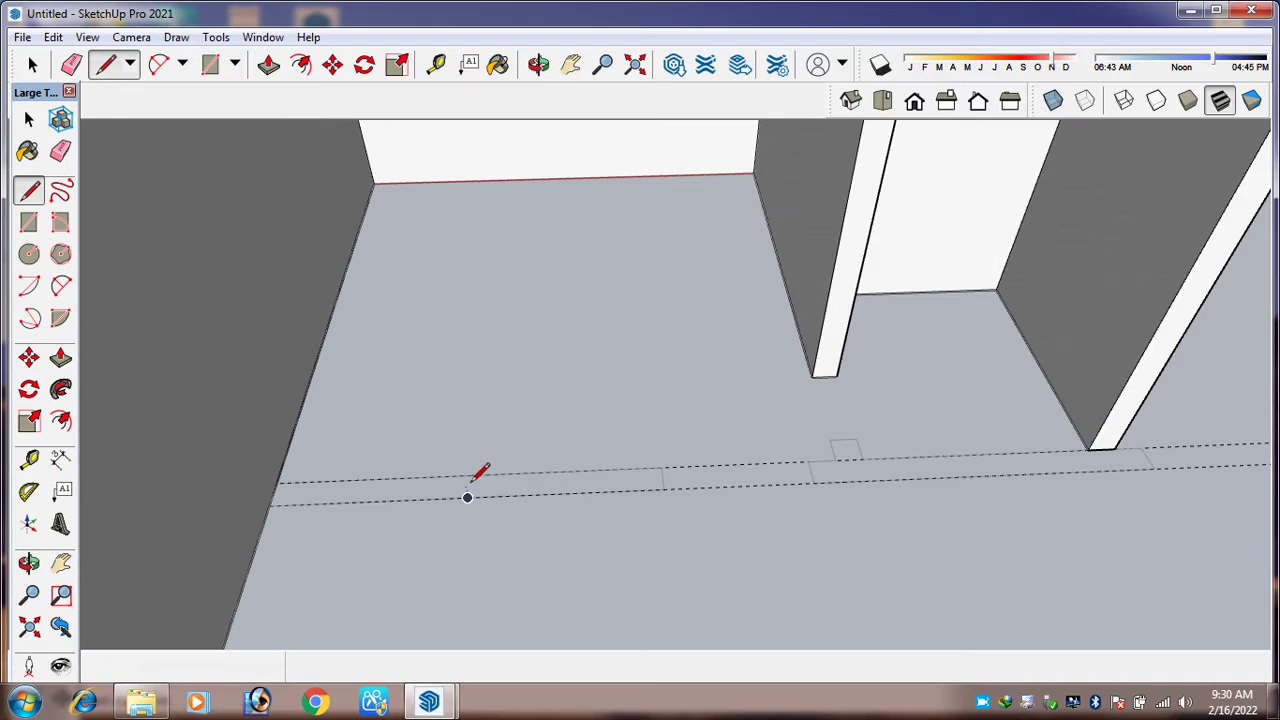
{"action": "left_click", "coordinate": [466, 502]}
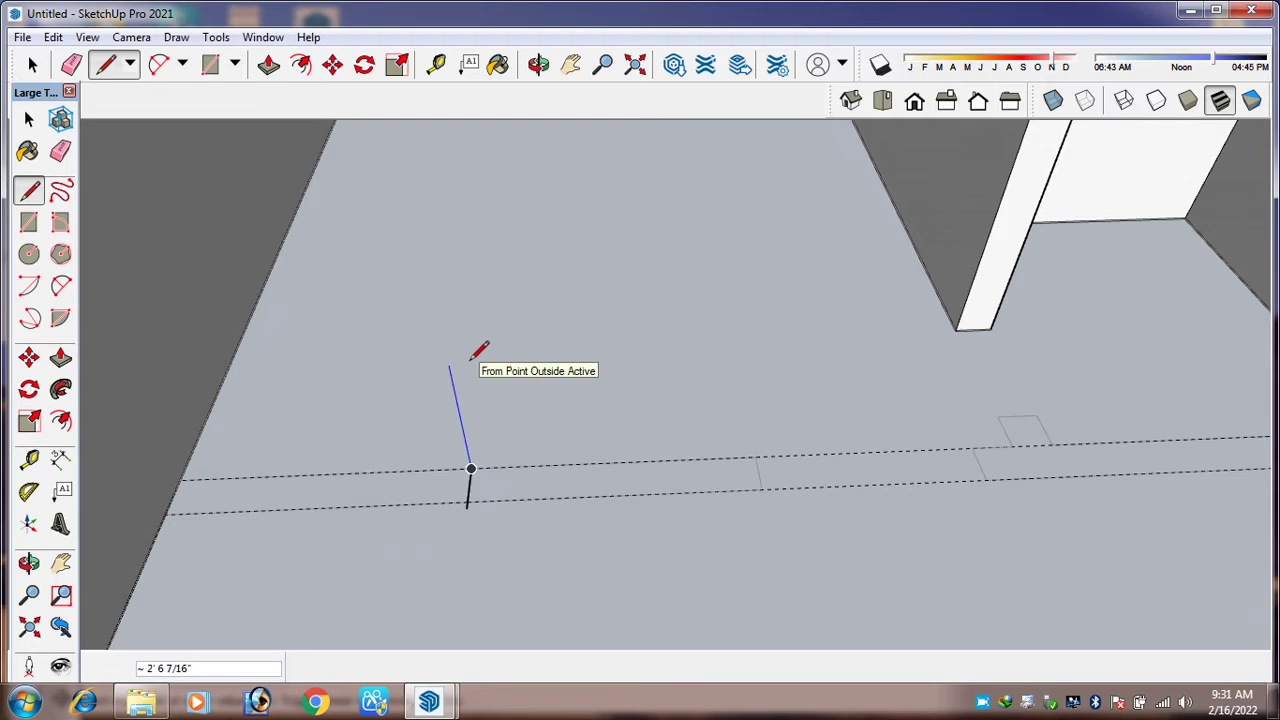
{"action": "key", "text": "Escape"}
{"action": "scroll", "coordinate": [486, 466], "scroll_direction": "down", "scroll_amount": 3}
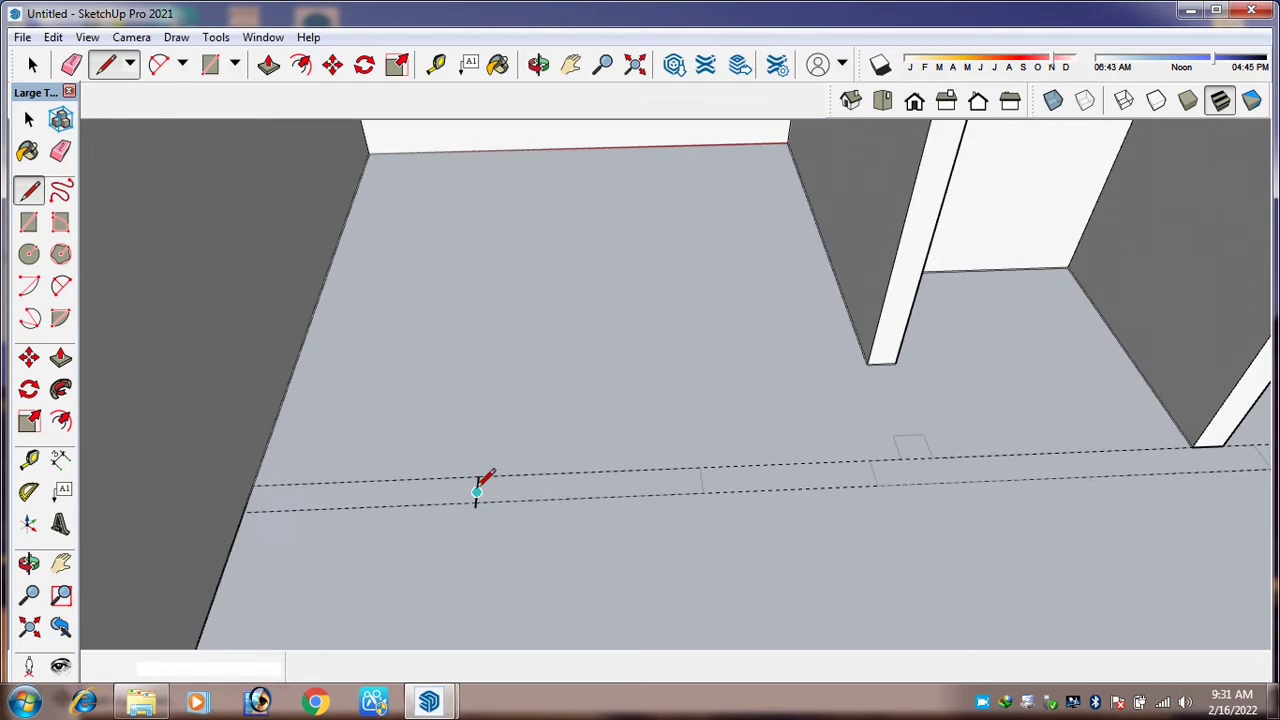
{"action": "scroll", "coordinate": [517, 497], "scroll_direction": "up", "scroll_amount": 3}
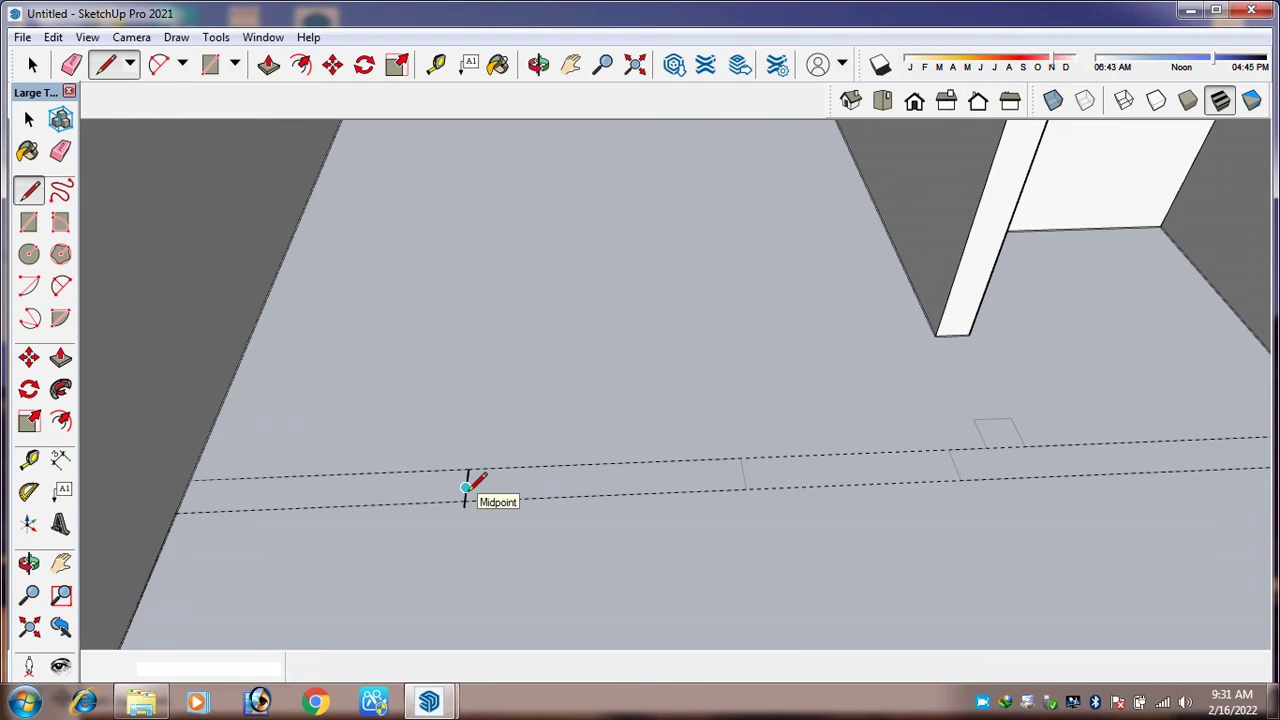
{"action": "left_click", "coordinate": [436, 64]}
{"action": "scroll", "coordinate": [471, 480], "scroll_direction": "up", "scroll_amount": 4}
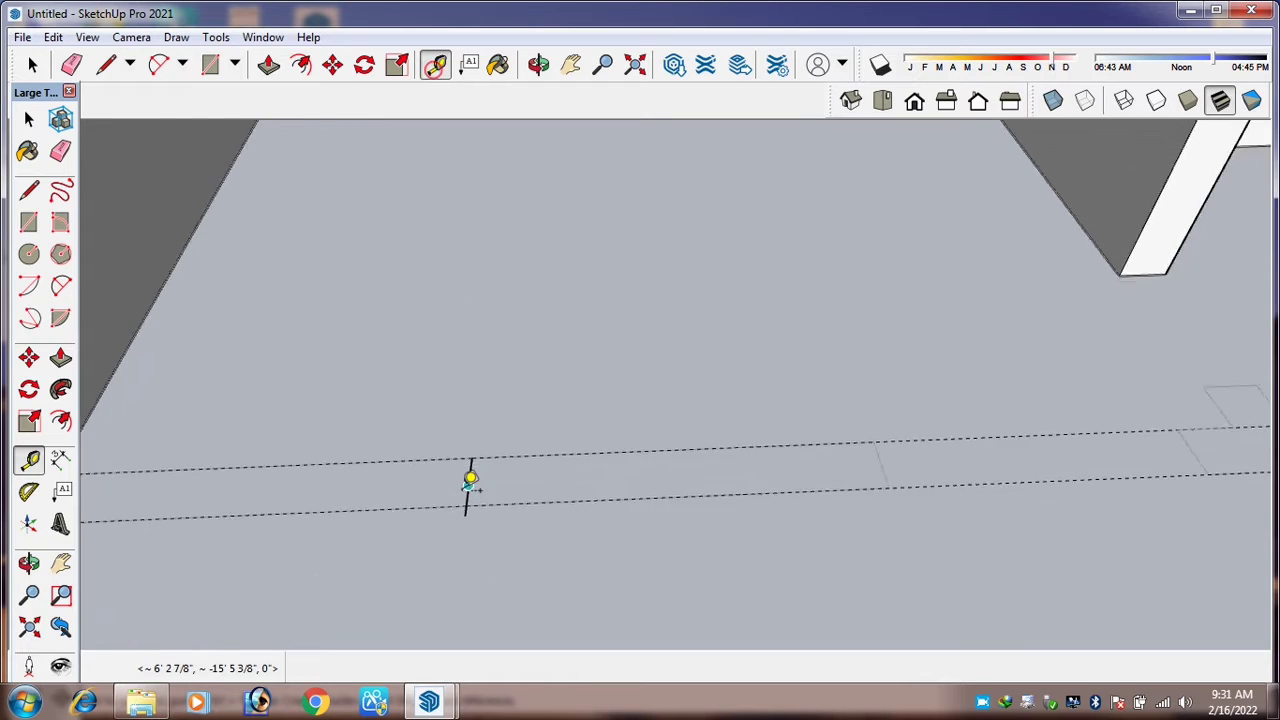
{"action": "left_click", "coordinate": [473, 476]}
{"action": "scroll", "coordinate": [590, 464], "scroll_direction": "down", "scroll_amount": 2}
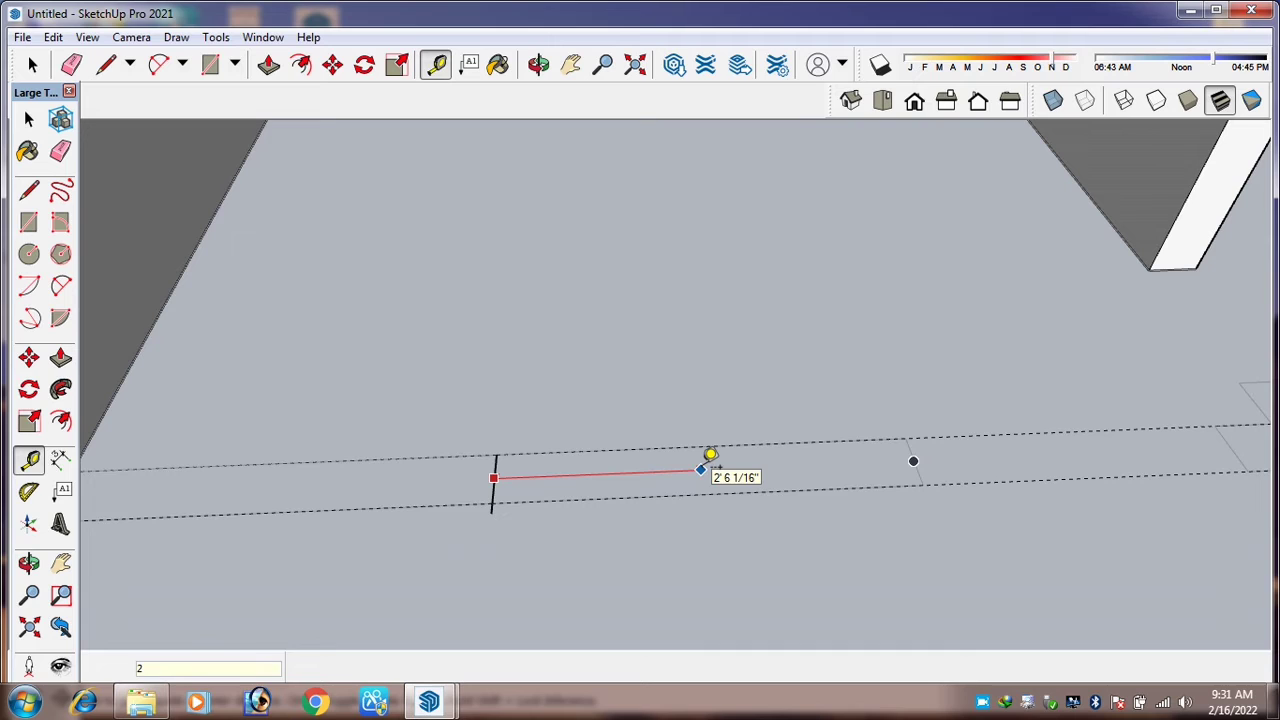
{"action": "key", "text": "space"}
{"action": "left_click", "coordinate": [506, 472]}
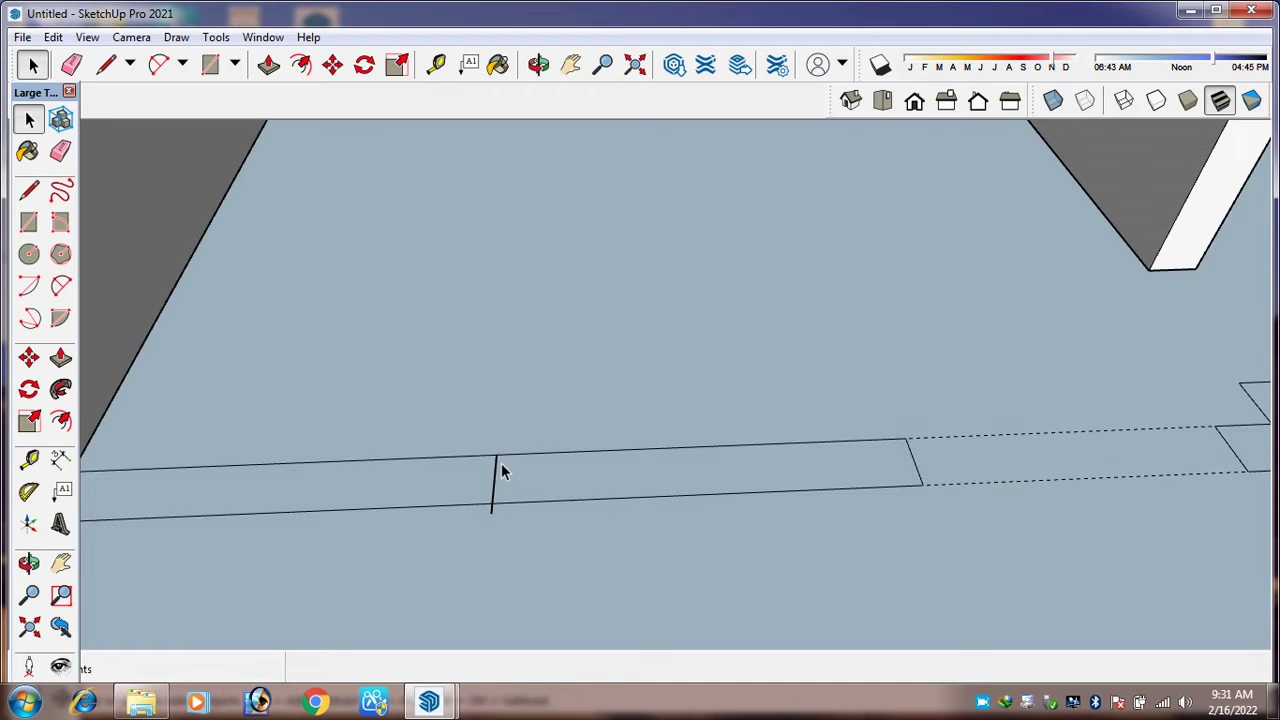
{"action": "scroll", "coordinate": [501, 470], "scroll_direction": "down", "scroll_amount": 2}
{"action": "scroll", "coordinate": [421, 463], "scroll_direction": "down", "scroll_amount": 2}
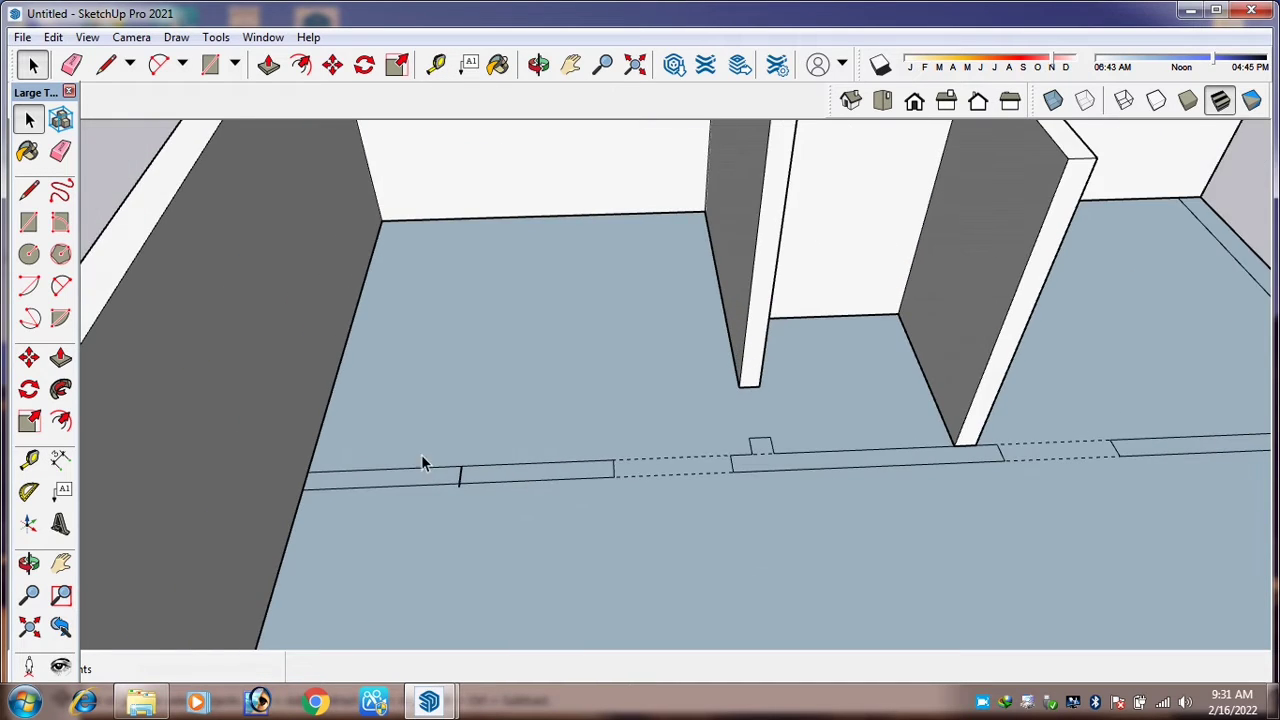
{"action": "scroll", "coordinate": [394, 357], "scroll_direction": "down", "scroll_amount": 2}
{"action": "scroll", "coordinate": [500, 446], "scroll_direction": "down", "scroll_amount": 2}
{"action": "middle_click_drag", "start_coordinate": [558, 484], "coordinate": [403, 391]}
{"action": "scroll", "coordinate": [403, 390], "scroll_direction": "up", "scroll_amount": 2}
{"action": "double_click", "coordinate": [330, 288]}
Place guides parallel to the outer side wall, one through the short midpoint line and one 3' to either side of it.
{"action": "key", "text": "t"}
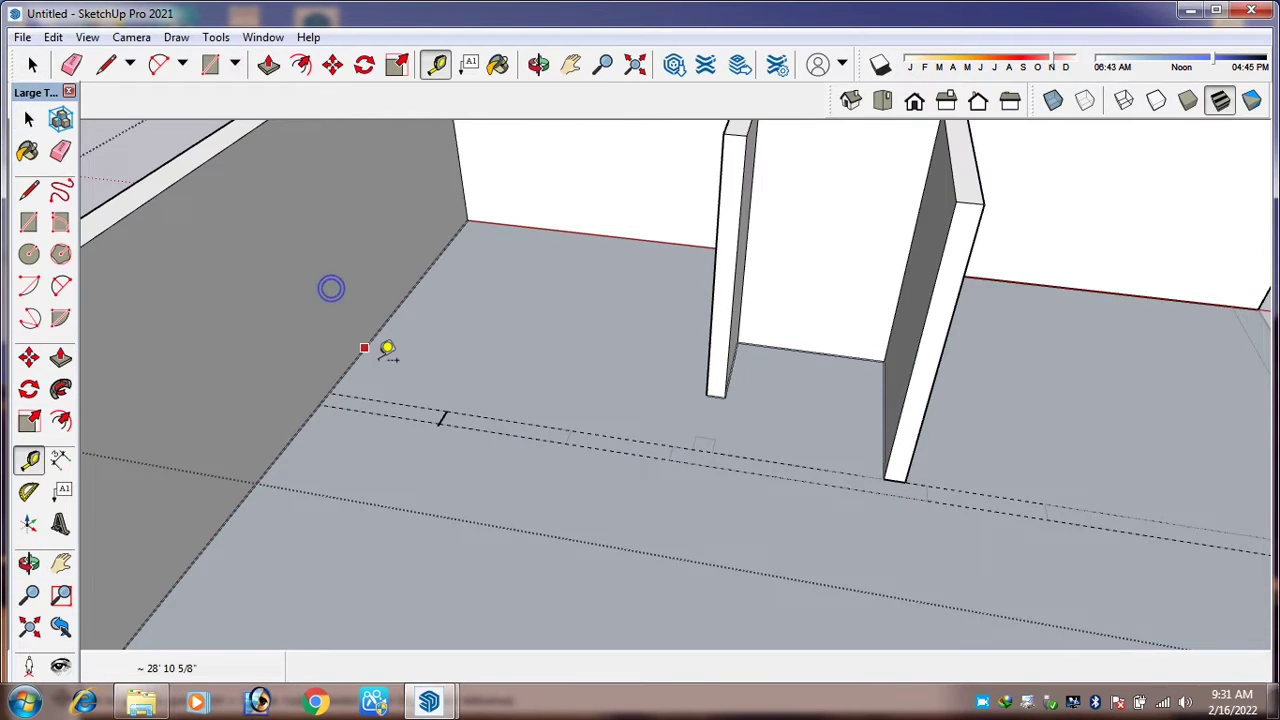
{"action": "scroll", "coordinate": [446, 417], "scroll_direction": "up", "scroll_amount": 3}
{"action": "left_click", "coordinate": [441, 413]}
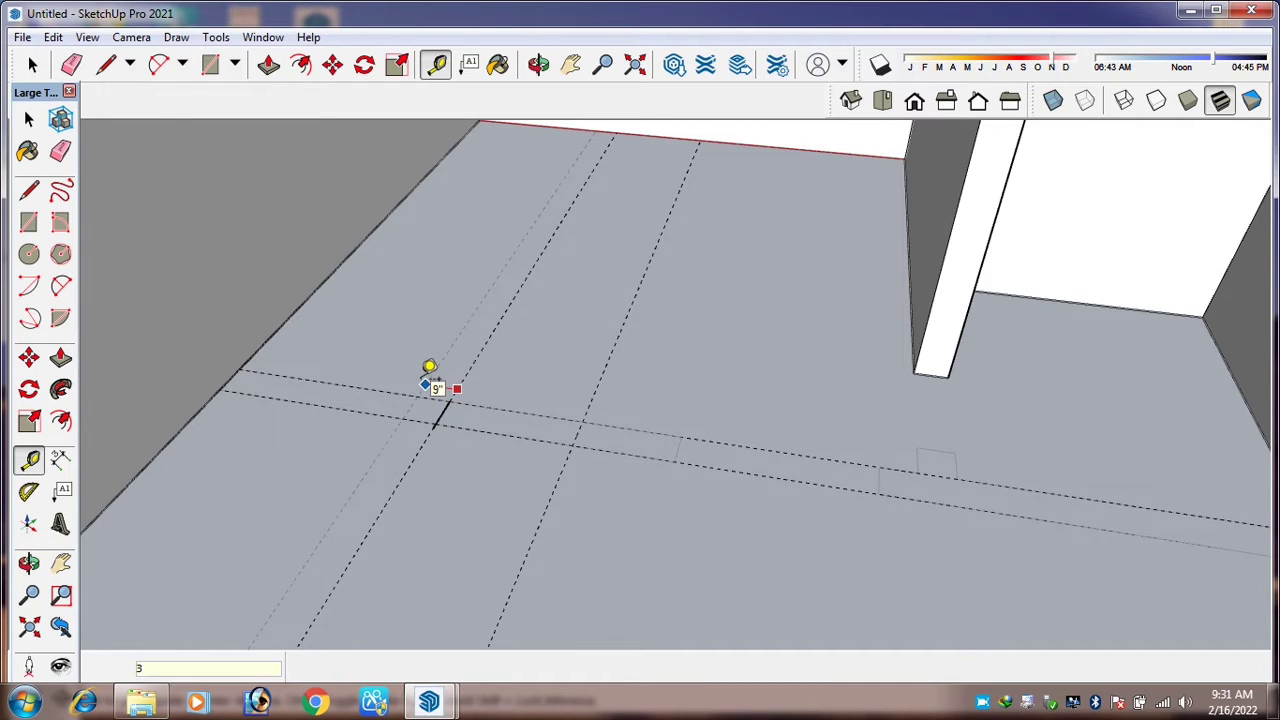
{"action": "scroll", "coordinate": [528, 466], "scroll_direction": "down", "scroll_amount": 4}
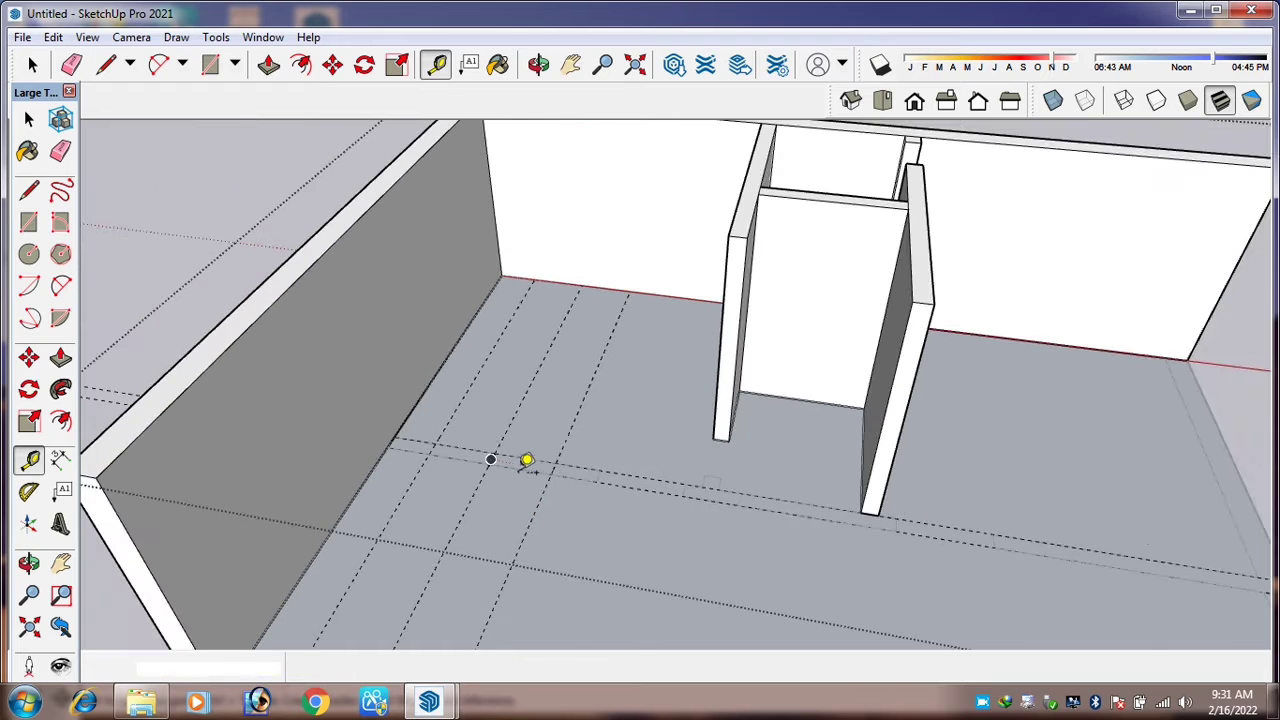
{"action": "scroll", "coordinate": [437, 425], "scroll_direction": "up", "scroll_amount": 4}
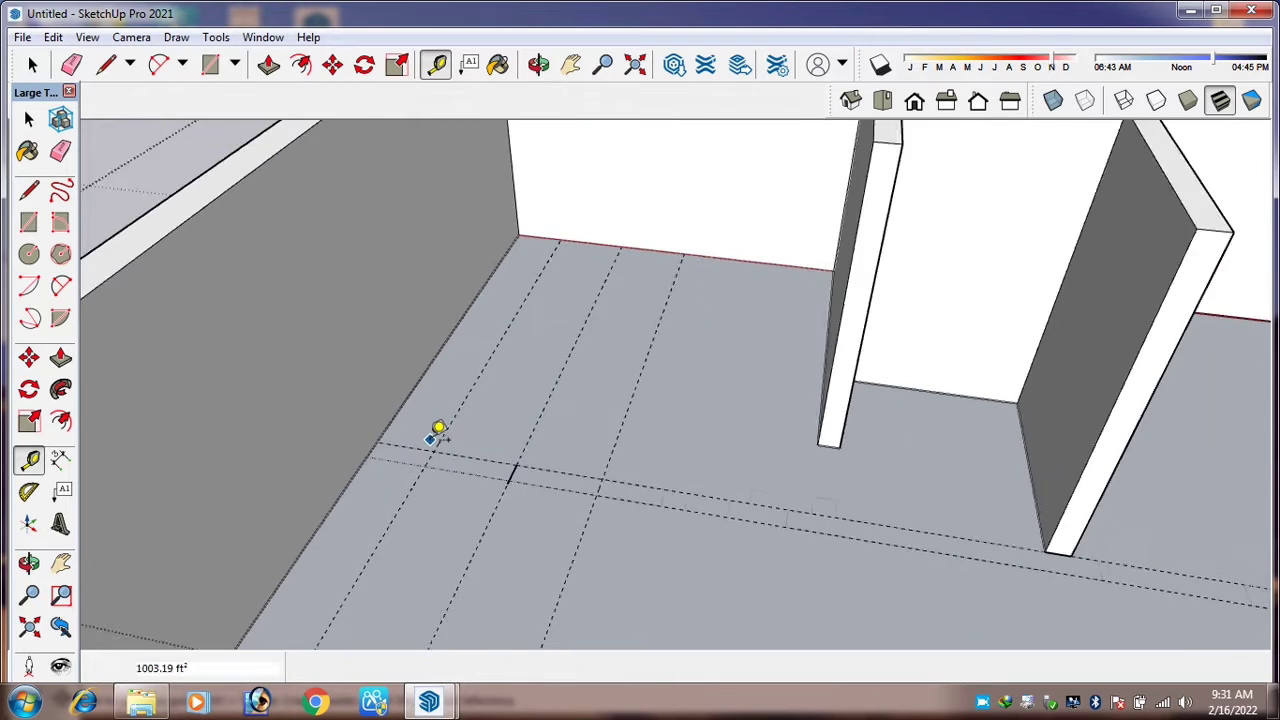
Draw a 2' 1 1/2" by 9" rectangle on the cross-wall strip between the side wall and first guide, and push/pull it up 11'.
{"action": "key", "text": "r"}
{"action": "scroll", "coordinate": [409, 445], "scroll_direction": "up", "scroll_amount": 2}
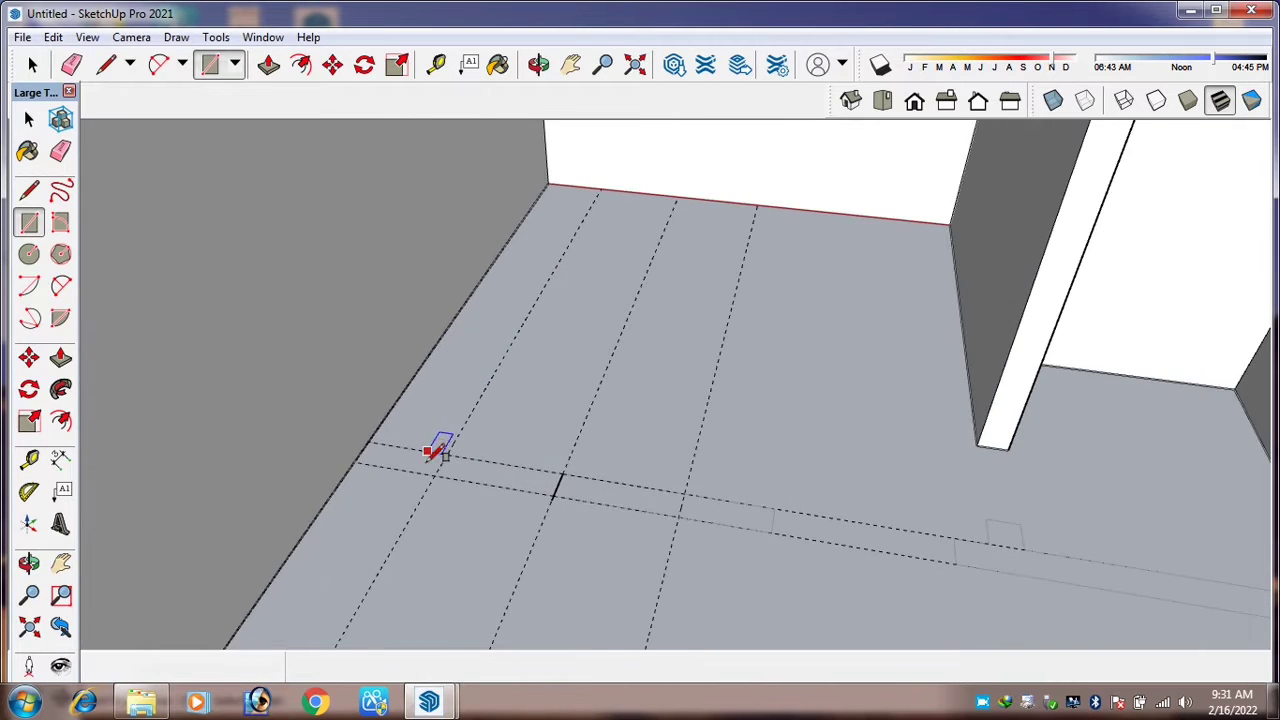
{"action": "left_click", "coordinate": [435, 477]}
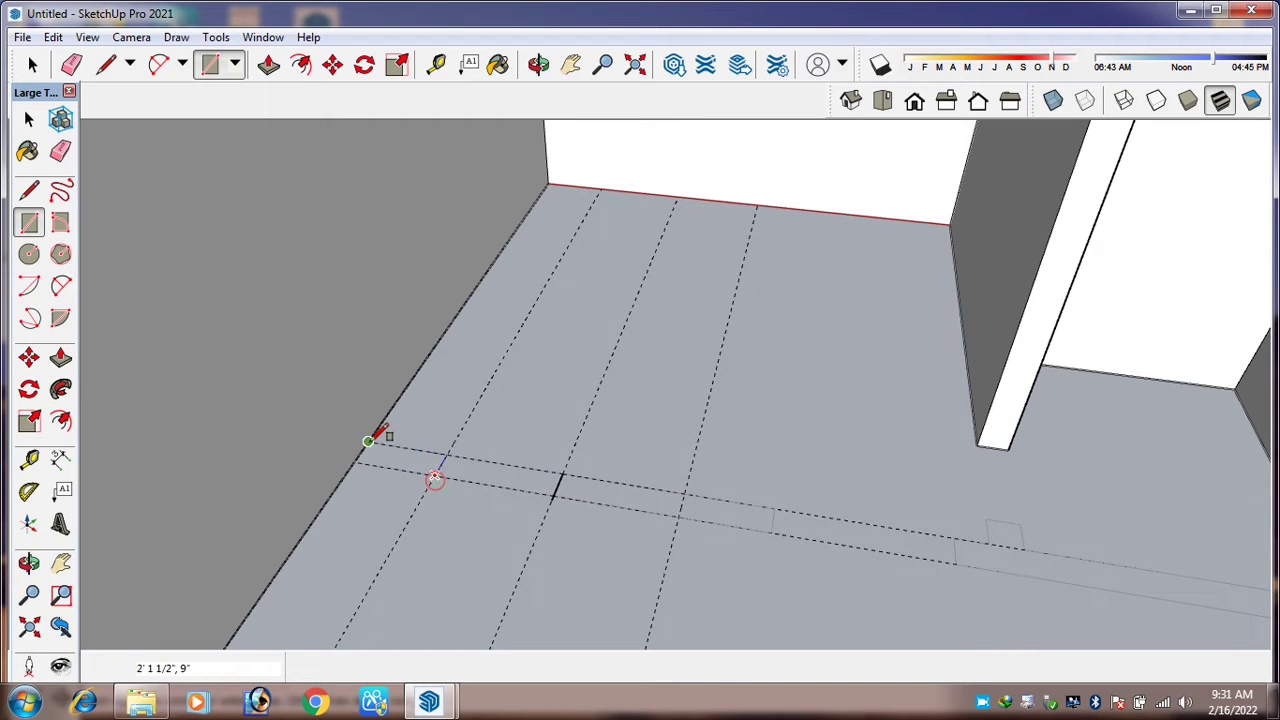
{"action": "key", "text": "p"}
{"action": "left_click", "coordinate": [375, 457]}
{"action": "scroll", "coordinate": [400, 370], "scroll_direction": "down", "scroll_amount": 4}
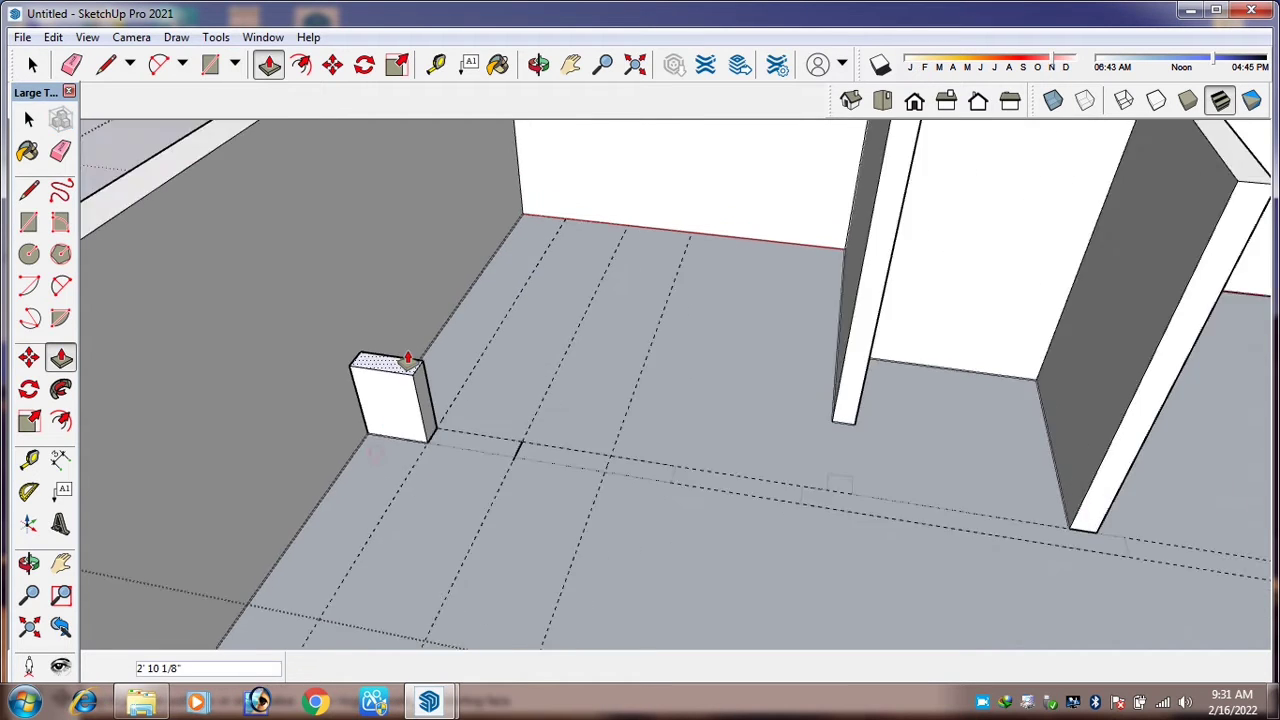
{"action": "scroll", "coordinate": [520, 415], "scroll_direction": "up", "scroll_amount": 2}
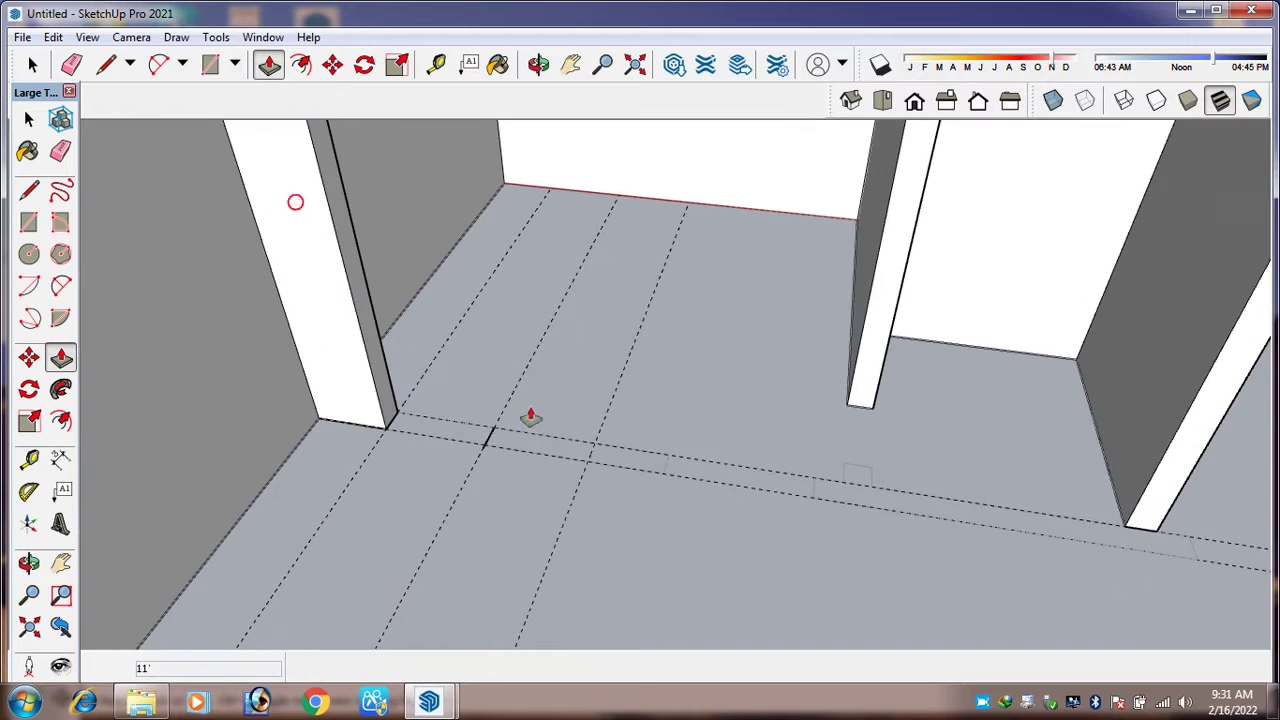
Draw a 6' by 9" rectangle on the strip between the two outer guides and erase the midpoint line dividing it.
{"action": "key", "text": "r"}
{"action": "scroll", "coordinate": [596, 468], "scroll_direction": "up", "scroll_amount": 3}
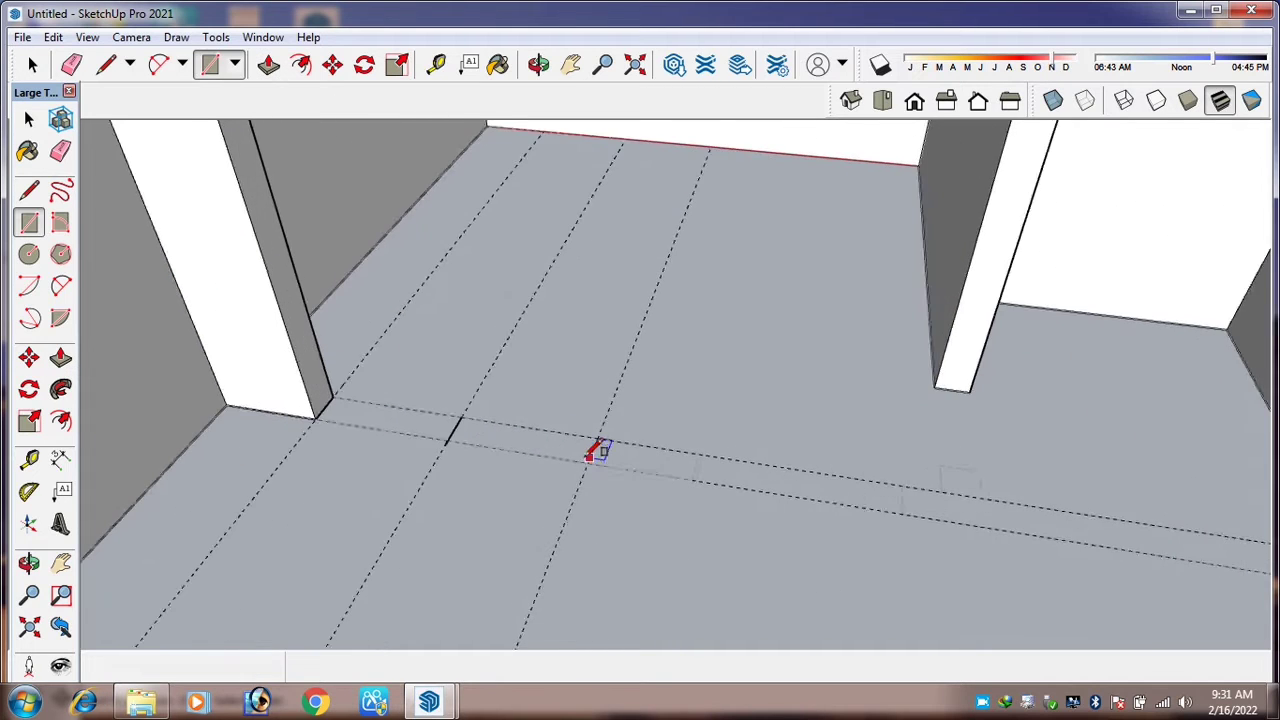
{"action": "scroll", "coordinate": [593, 459], "scroll_direction": "up", "scroll_amount": 2}
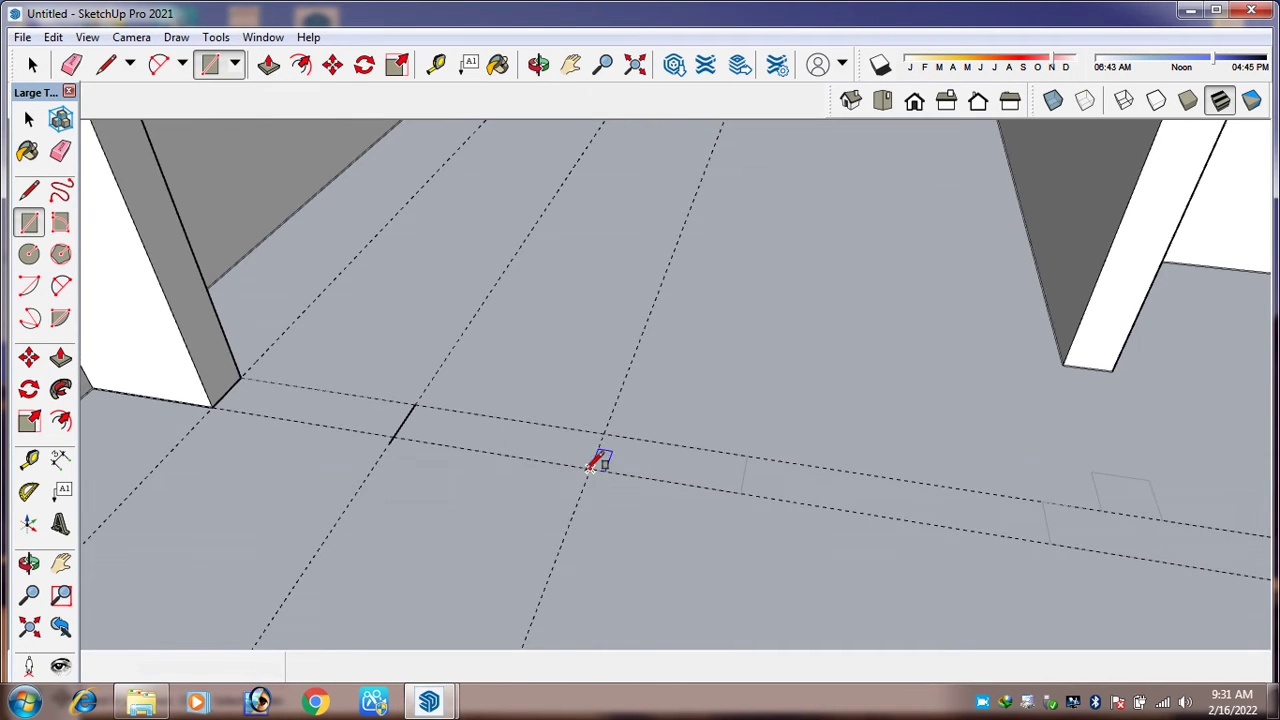
{"action": "left_click", "coordinate": [590, 467]}
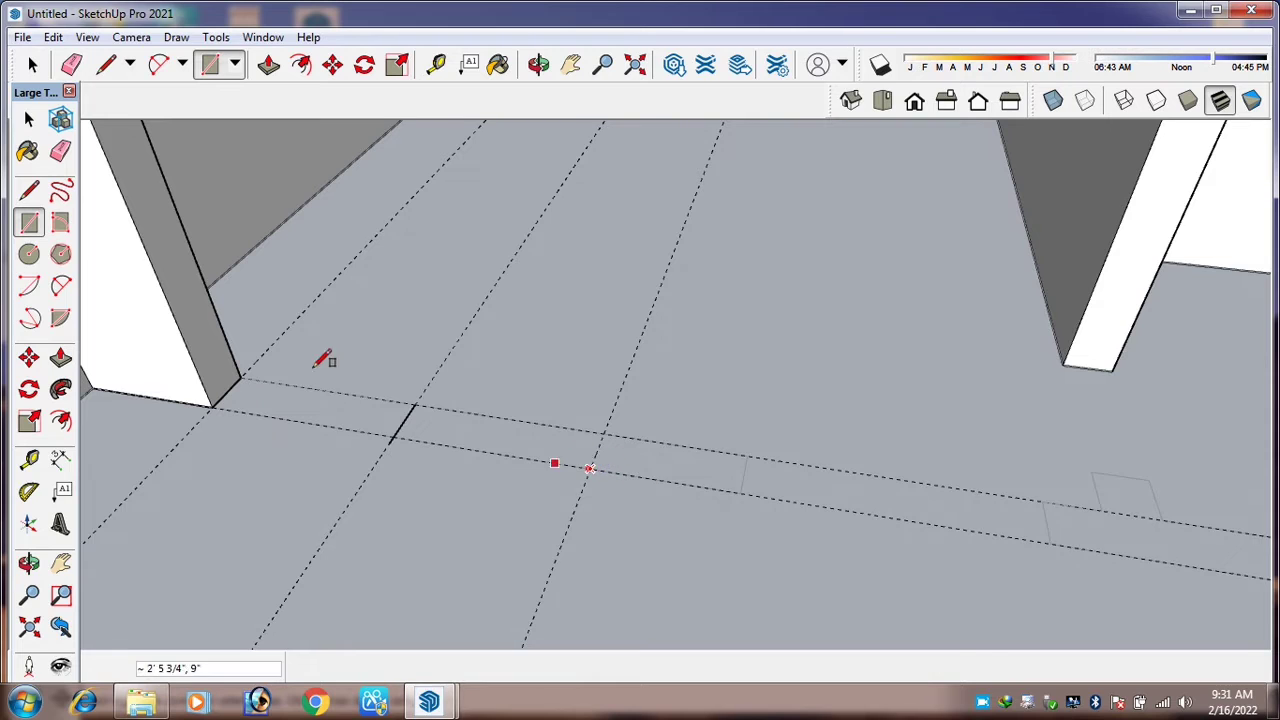
{"action": "left_click", "coordinate": [240, 378]}
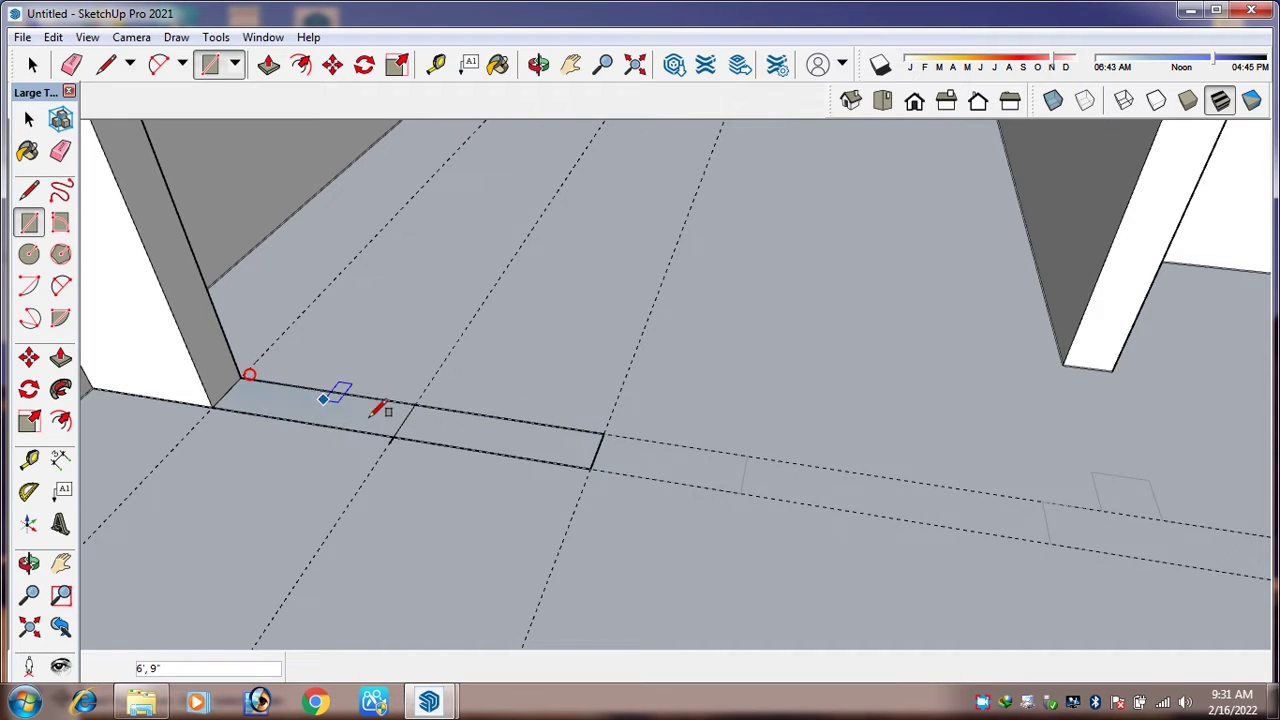
{"action": "scroll", "coordinate": [405, 415], "scroll_direction": "down", "scroll_amount": 2}
{"action": "key", "text": "p"}
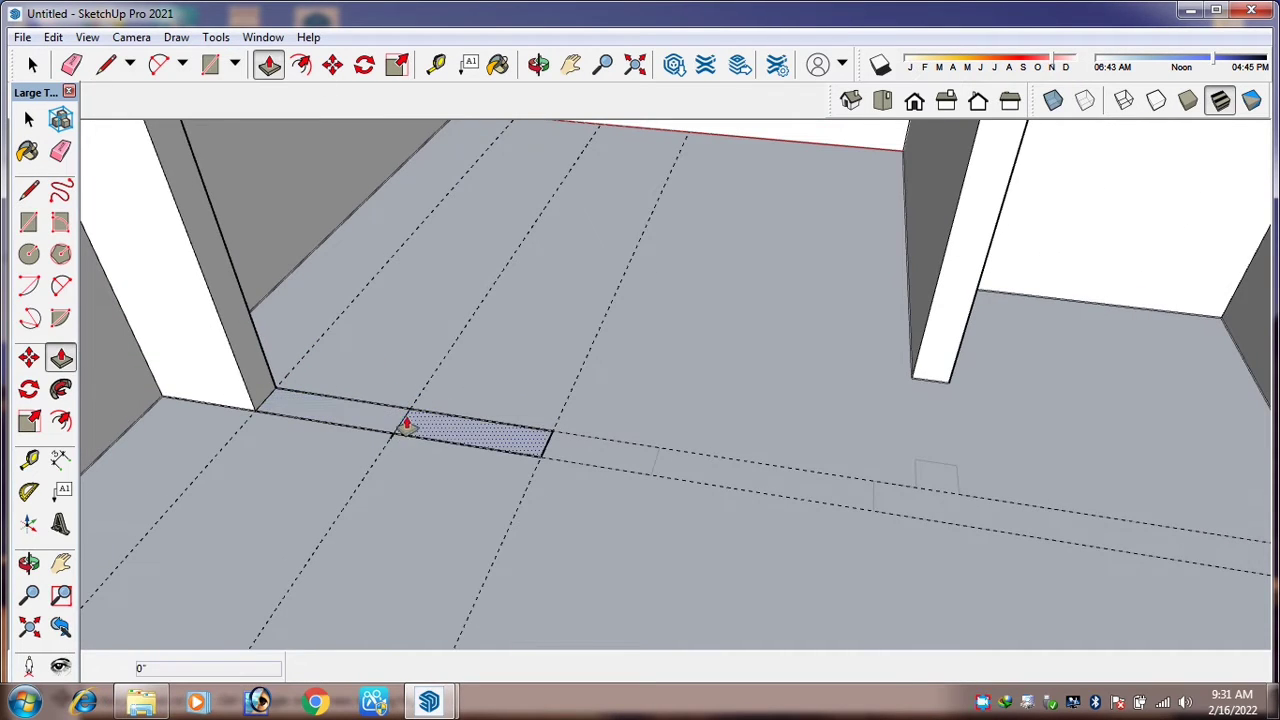
{"action": "scroll", "coordinate": [405, 425], "scroll_direction": "up", "scroll_amount": 4}
{"action": "key", "text": "e"}
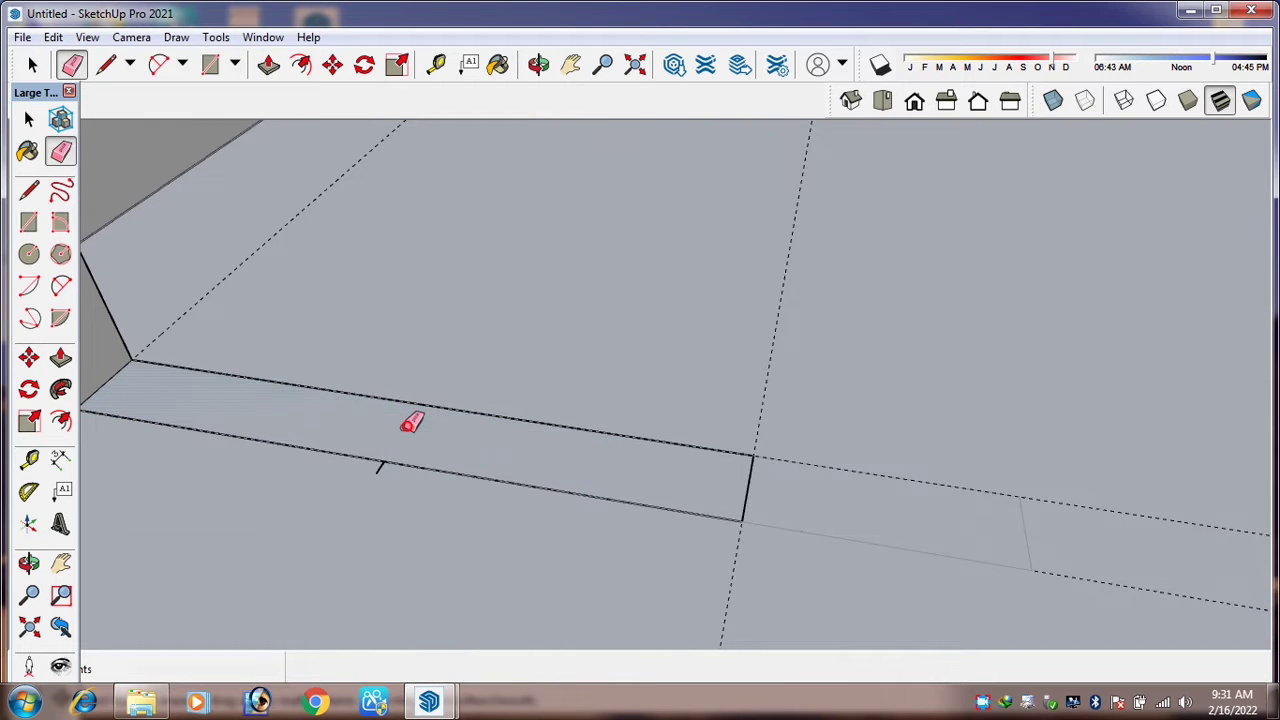
{"action": "scroll", "coordinate": [411, 422], "scroll_direction": "down", "scroll_amount": 3}
Push/pull the 6' rectangle between the outer guides up 3' as the low wall under the window opening.
{"action": "key", "text": "p"}
{"action": "left_click", "coordinate": [414, 422]}
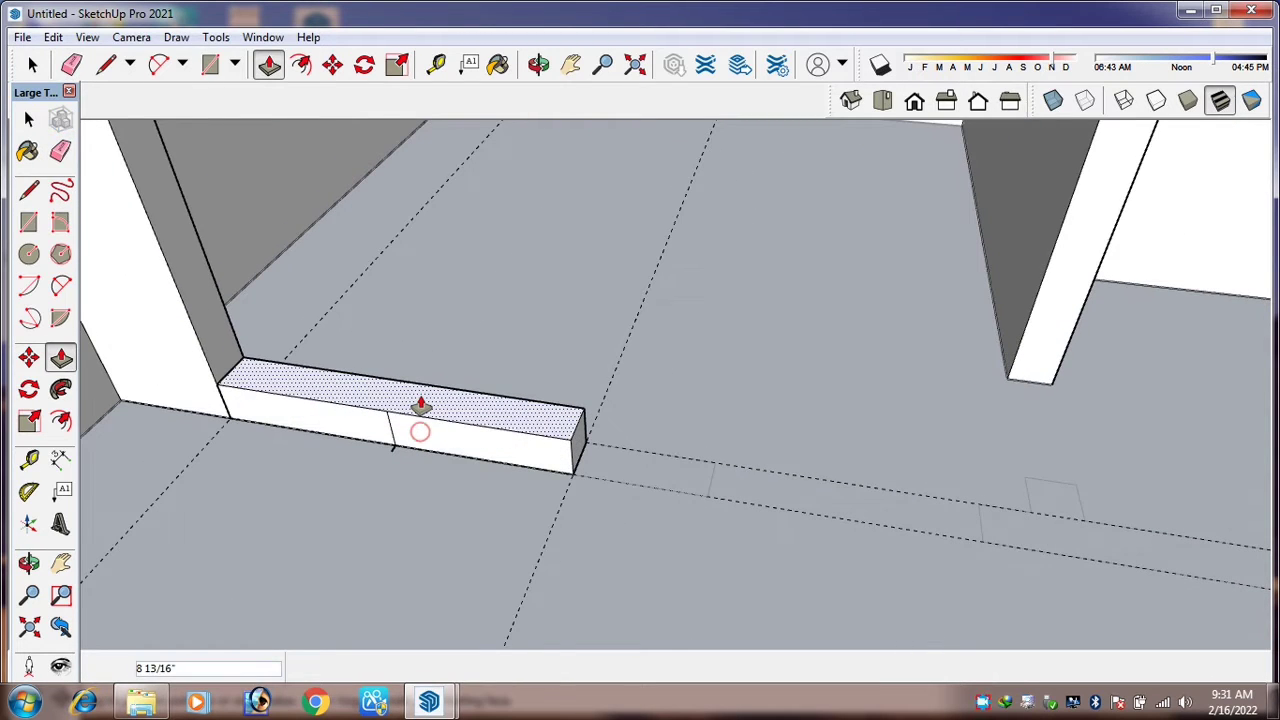
{"action": "key", "text": "Return"}
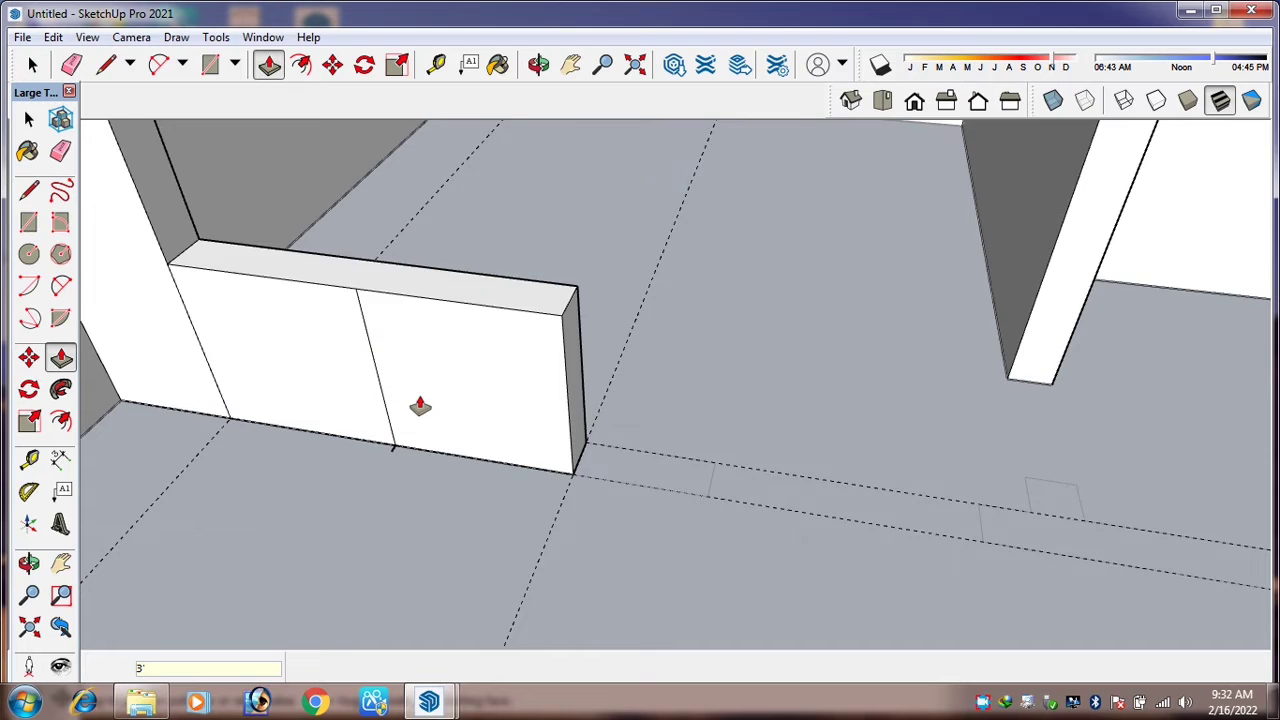
Erase the leftover vertical line on the low wall's front face and the line stub at its base.
{"action": "scroll", "coordinate": [420, 406], "scroll_direction": "down", "scroll_amount": 3}
{"action": "scroll", "coordinate": [402, 370], "scroll_direction": "up", "scroll_amount": 2}
{"action": "key", "text": "e"}
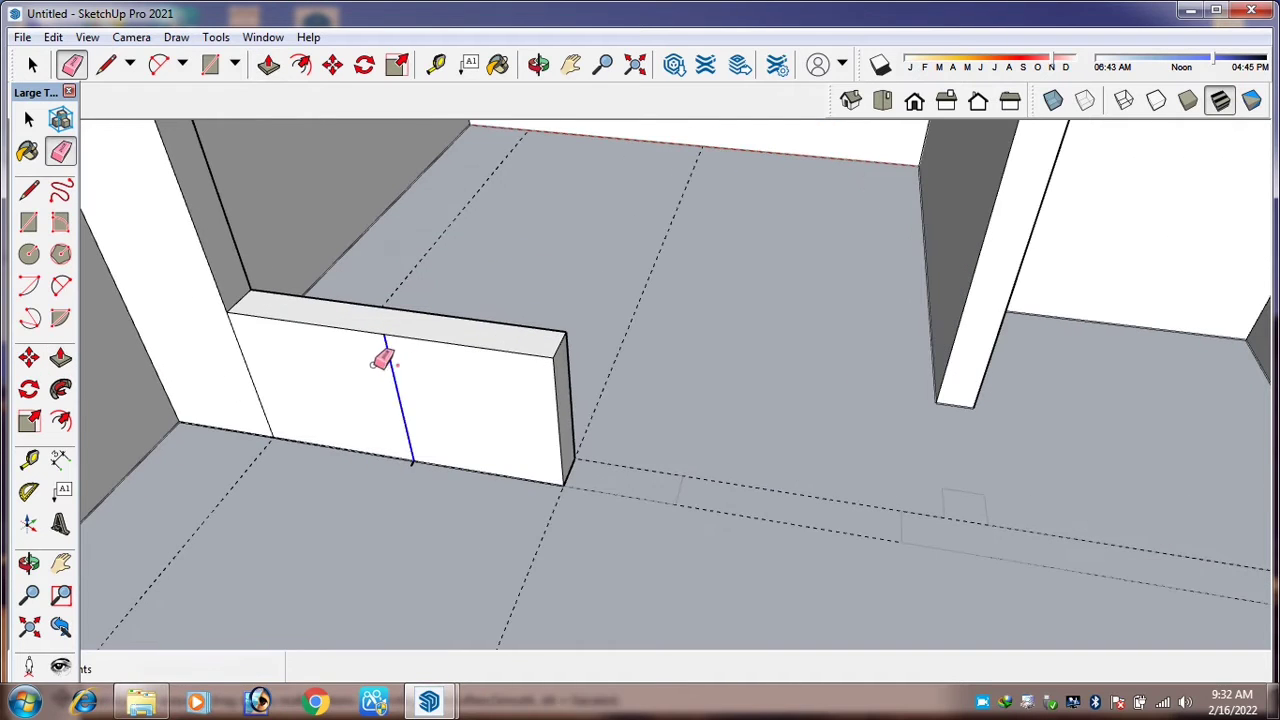
{"action": "left_click", "coordinate": [392, 370]}
{"action": "scroll", "coordinate": [443, 414], "scroll_direction": "down", "scroll_amount": 2}
{"action": "scroll", "coordinate": [423, 457], "scroll_direction": "up", "scroll_amount": 5}
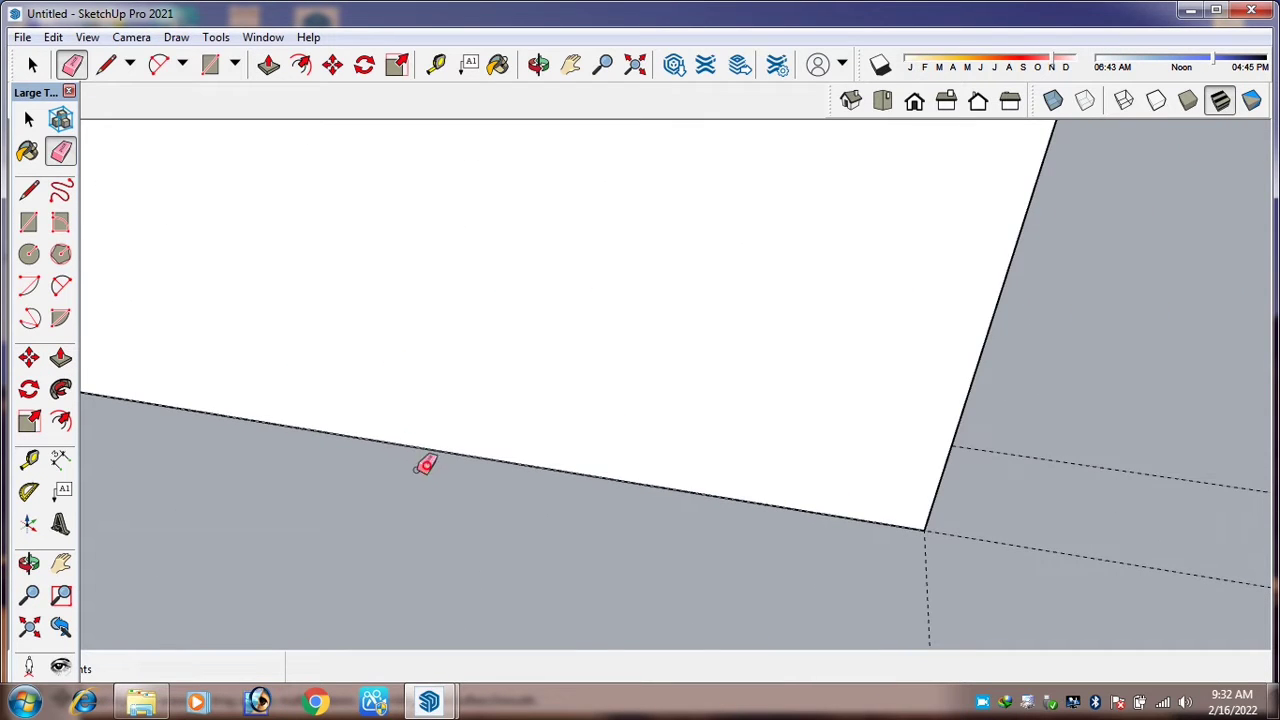
Draw a 2' 1 1/2" by 9" rectangle over the strip from the low wall's end to the end of the first segment.
{"action": "scroll", "coordinate": [425, 465], "scroll_direction": "down", "scroll_amount": 6}
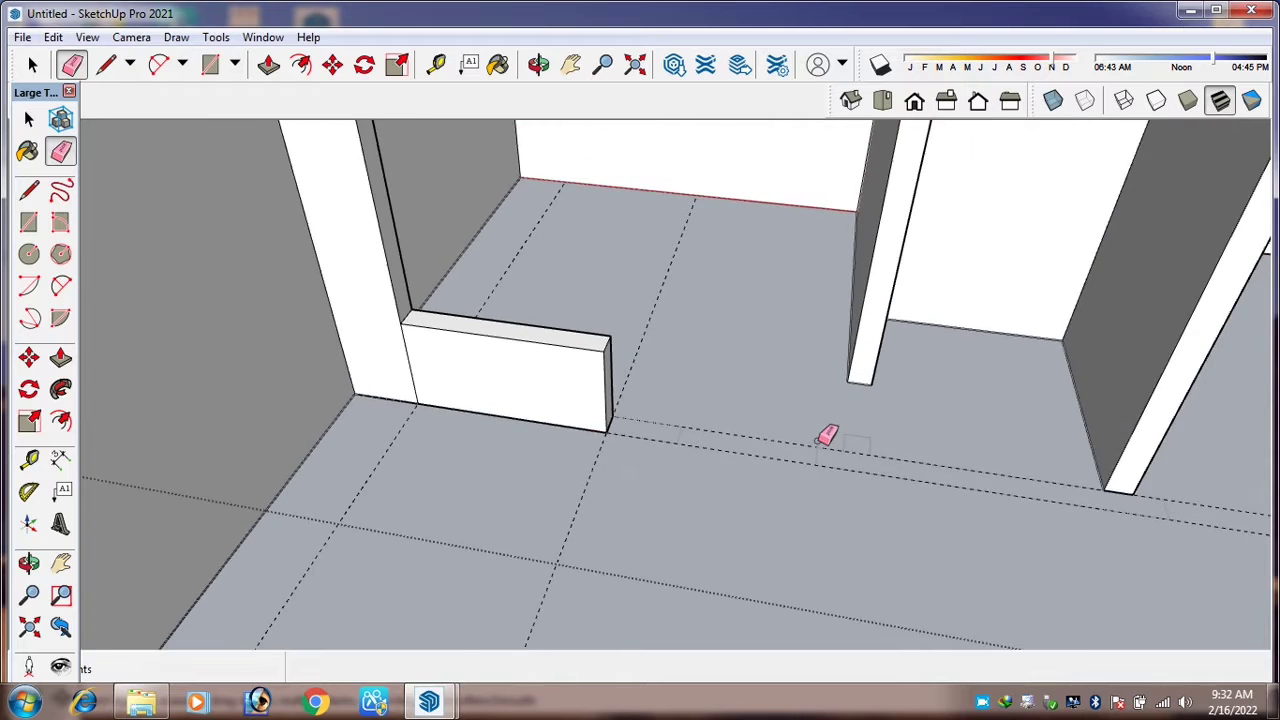
{"action": "scroll", "coordinate": [823, 437], "scroll_direction": "up", "scroll_amount": 2}
{"action": "scroll", "coordinate": [637, 440], "scroll_direction": "up", "scroll_amount": 2}
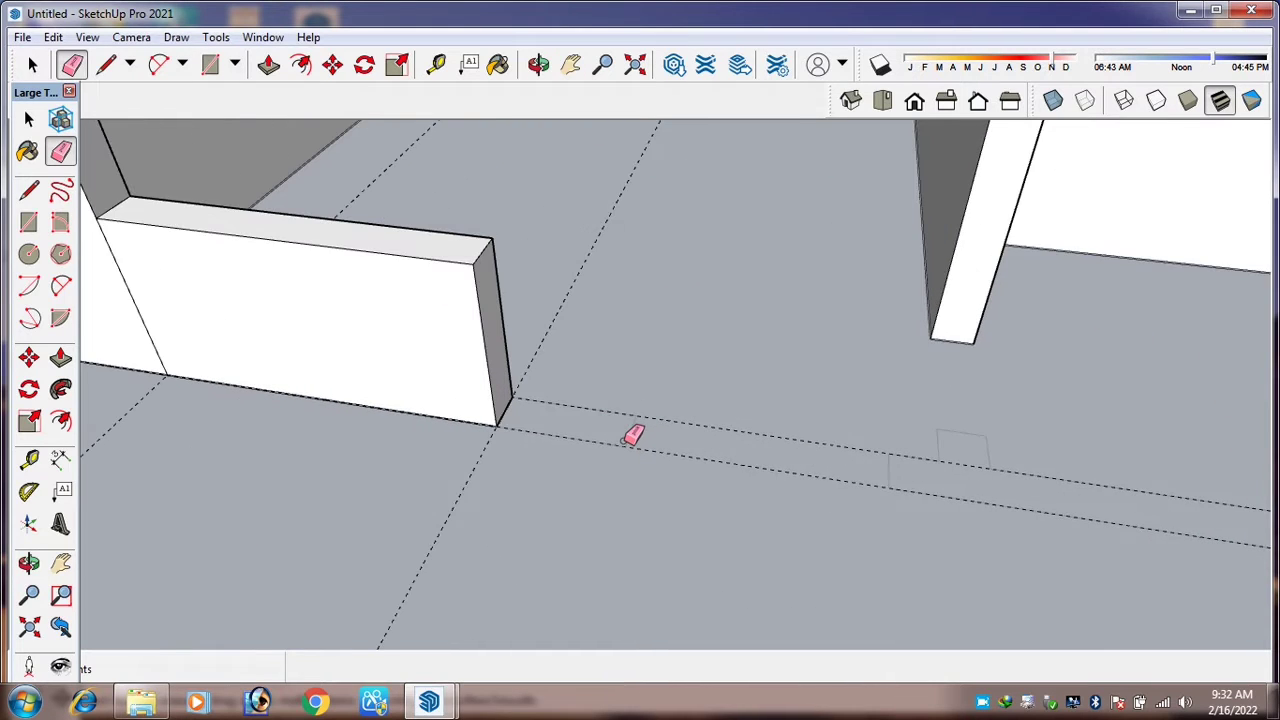
{"action": "key", "text": "r"}
{"action": "scroll", "coordinate": [640, 440], "scroll_direction": "up", "scroll_amount": 1}
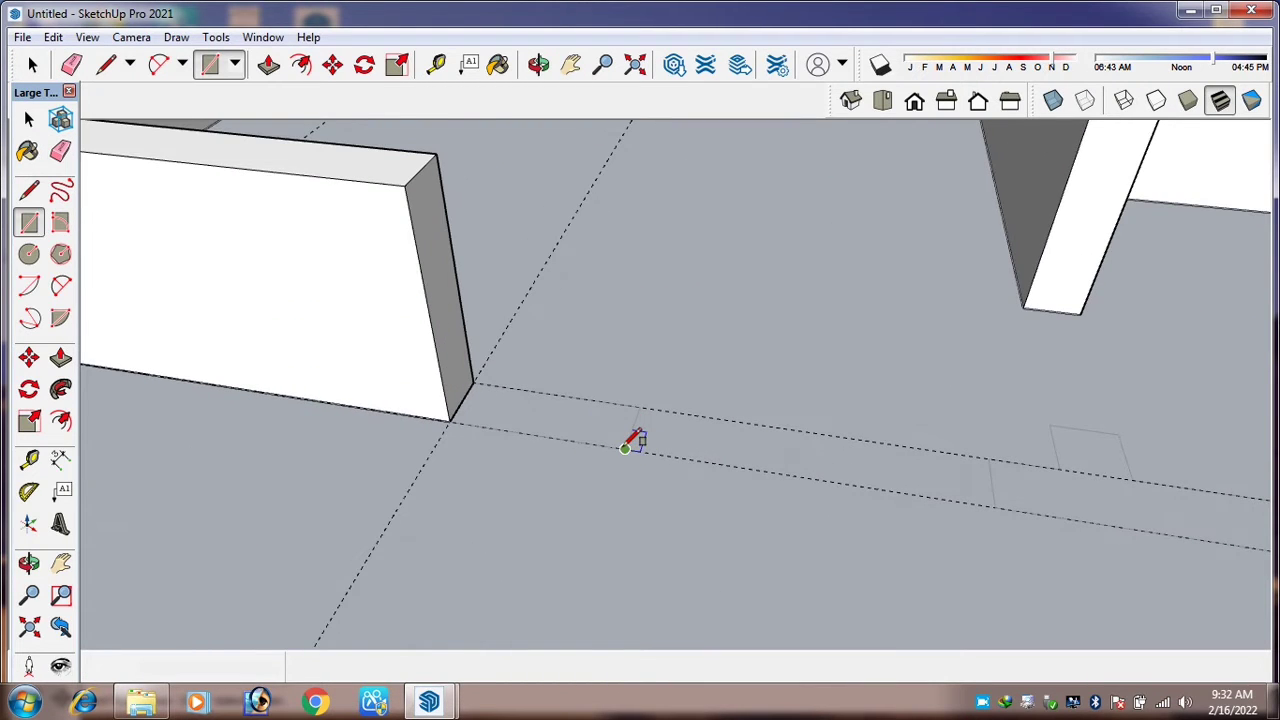
{"action": "left_click", "coordinate": [625, 448]}
{"action": "left_click", "coordinate": [474, 380]}
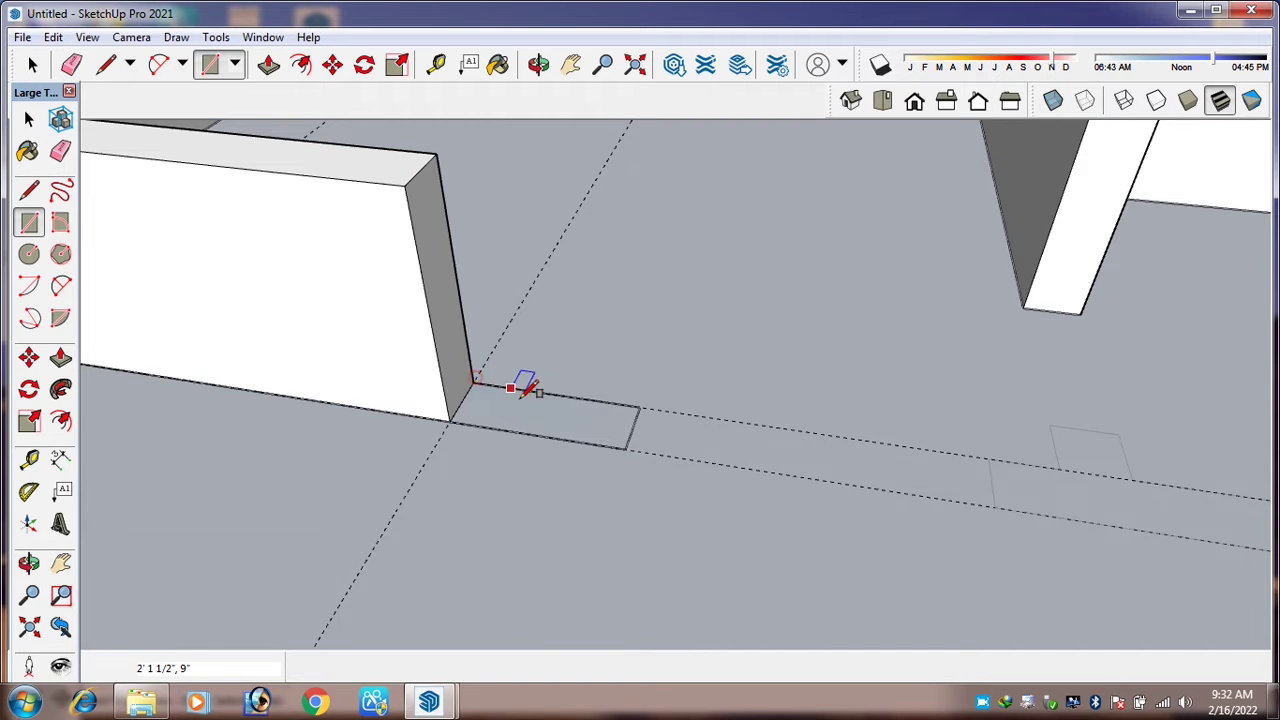
Push/pull the rectangle beyond the low wall up 11', level with the top of the first wall piece.
{"action": "key", "text": "p"}
{"action": "left_click_drag", "start_coordinate": [523, 408], "coordinate": [523, 331]}
{"action": "scroll", "coordinate": [525, 337], "scroll_direction": "down", "scroll_amount": 3}
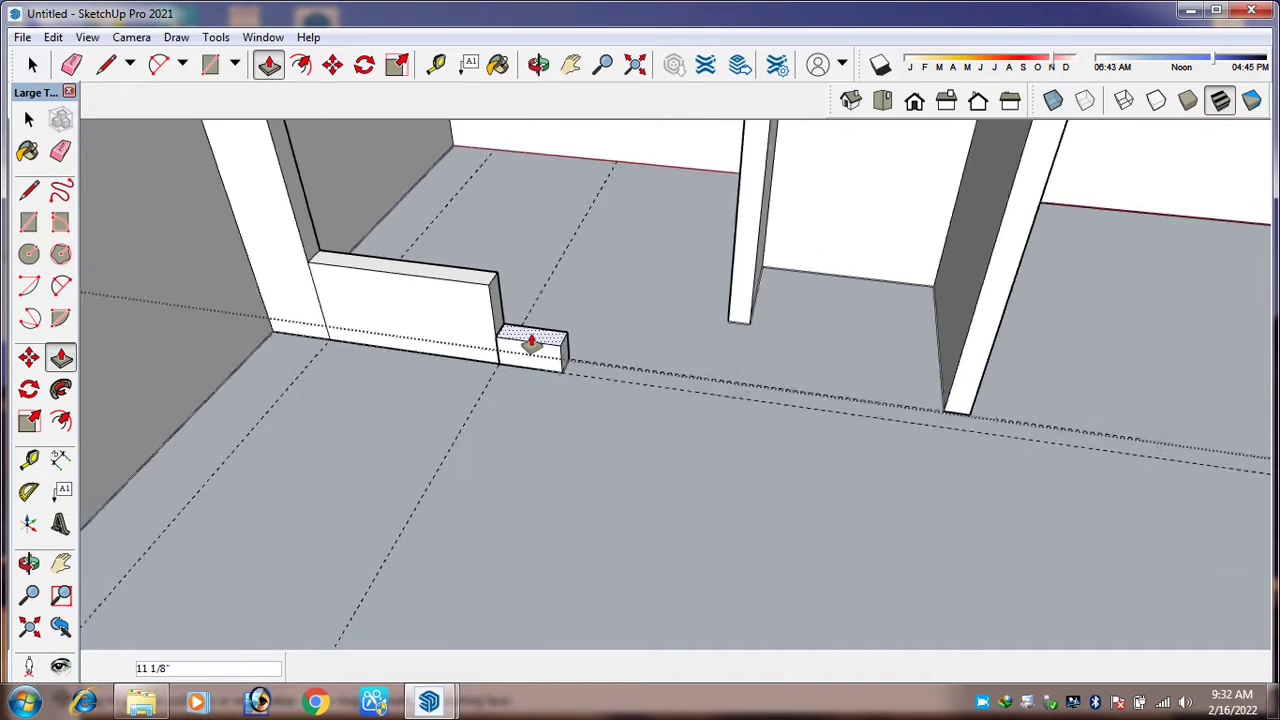
{"action": "scroll", "coordinate": [531, 343], "scroll_direction": "down", "scroll_amount": 1}
{"action": "scroll", "coordinate": [687, 262], "scroll_direction": "down", "scroll_amount": 1}
{"action": "left_click", "coordinate": [405, 140]}
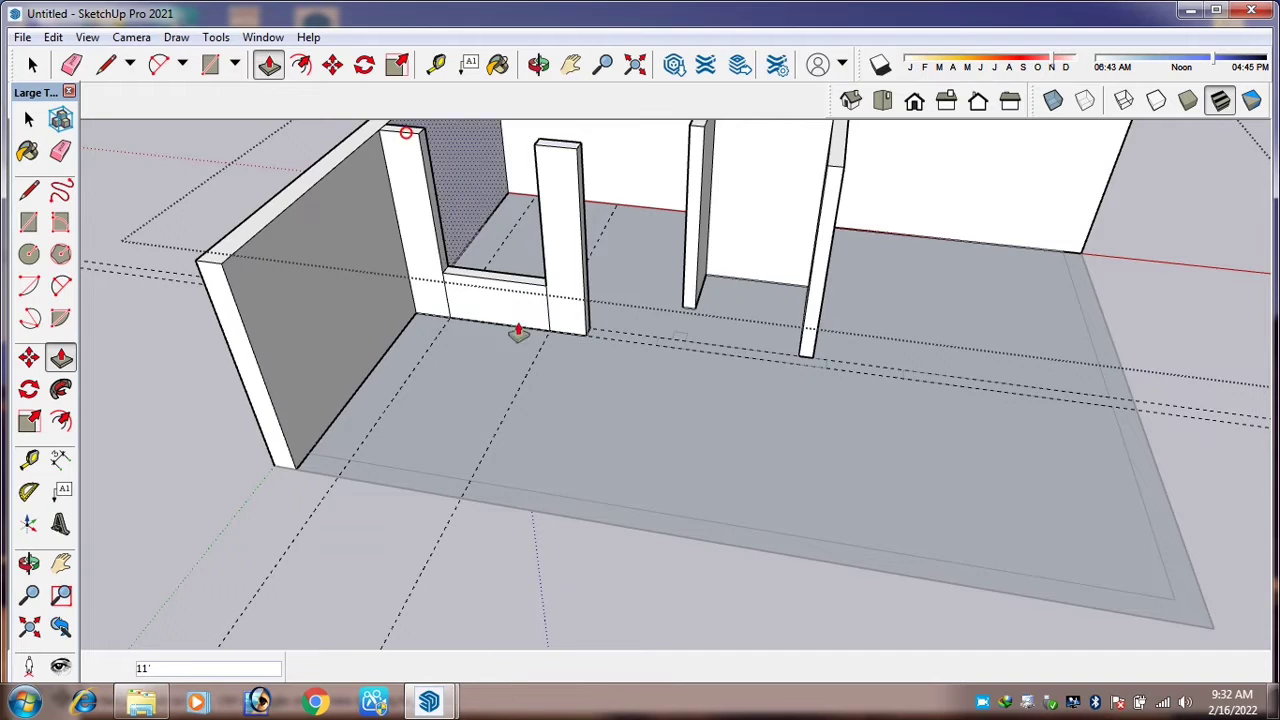
Delete all the guides from the model.
{"action": "scroll", "coordinate": [420, 400], "scroll_direction": "up", "scroll_amount": 1}
{"action": "scroll", "coordinate": [603, 326], "scroll_direction": "up", "scroll_amount": 1}
{"action": "scroll", "coordinate": [618, 360], "scroll_direction": "up", "scroll_amount": 2}
{"action": "scroll", "coordinate": [618, 360], "scroll_direction": "up", "scroll_amount": 2}
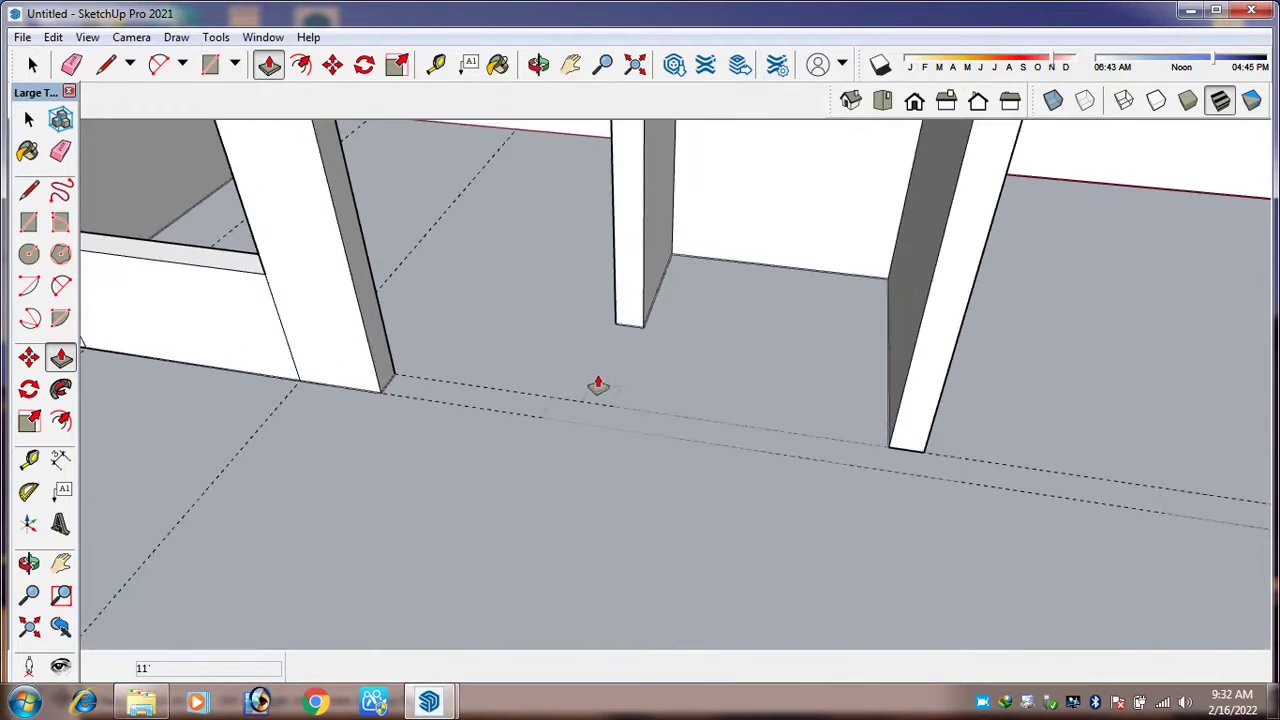
{"action": "left_click", "coordinate": [53, 37]}
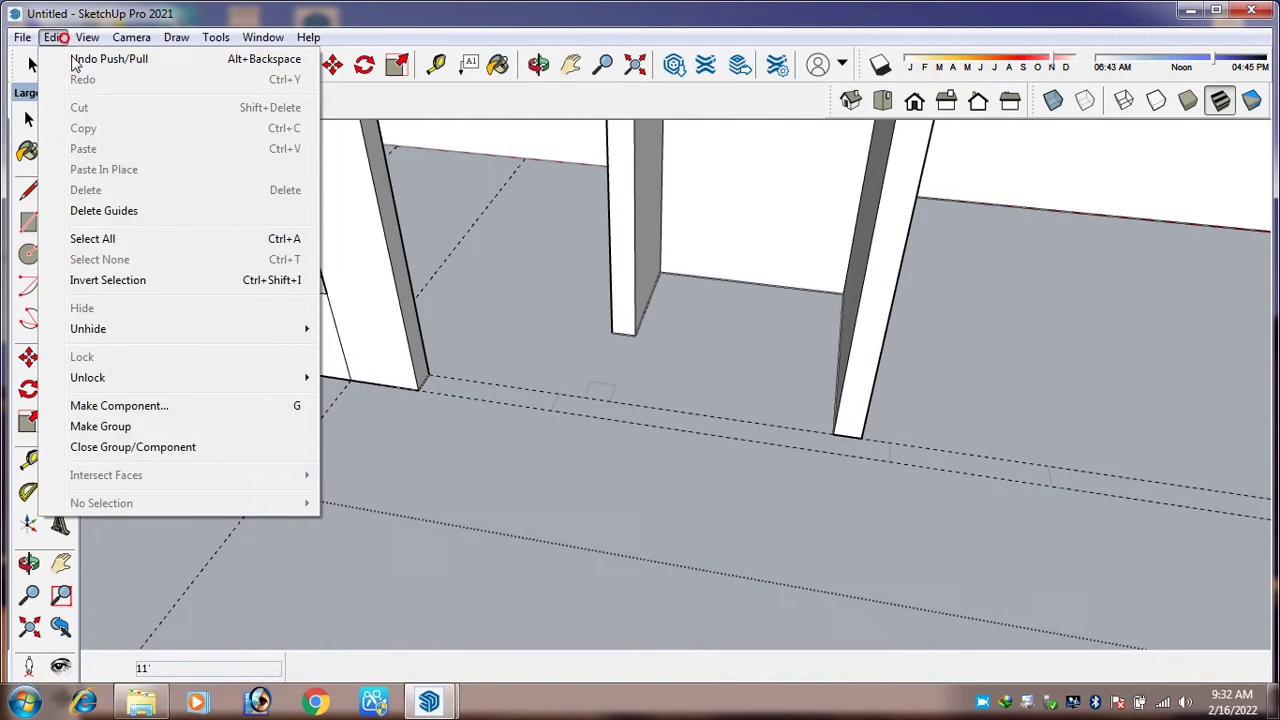
{"action": "left_click", "coordinate": [137, 209]}
Erase the leftover vertical seam lines on the window wall's front face, at both ends of the low wall.
{"action": "scroll", "coordinate": [677, 403], "scroll_direction": "down", "scroll_amount": 1}
{"action": "scroll", "coordinate": [677, 403], "scroll_direction": "down", "scroll_amount": 2}
{"action": "middle_click_drag", "start_coordinate": [680, 403], "coordinate": [474, 350]}
{"action": "scroll", "coordinate": [435, 363], "scroll_direction": "up", "scroll_amount": 3}
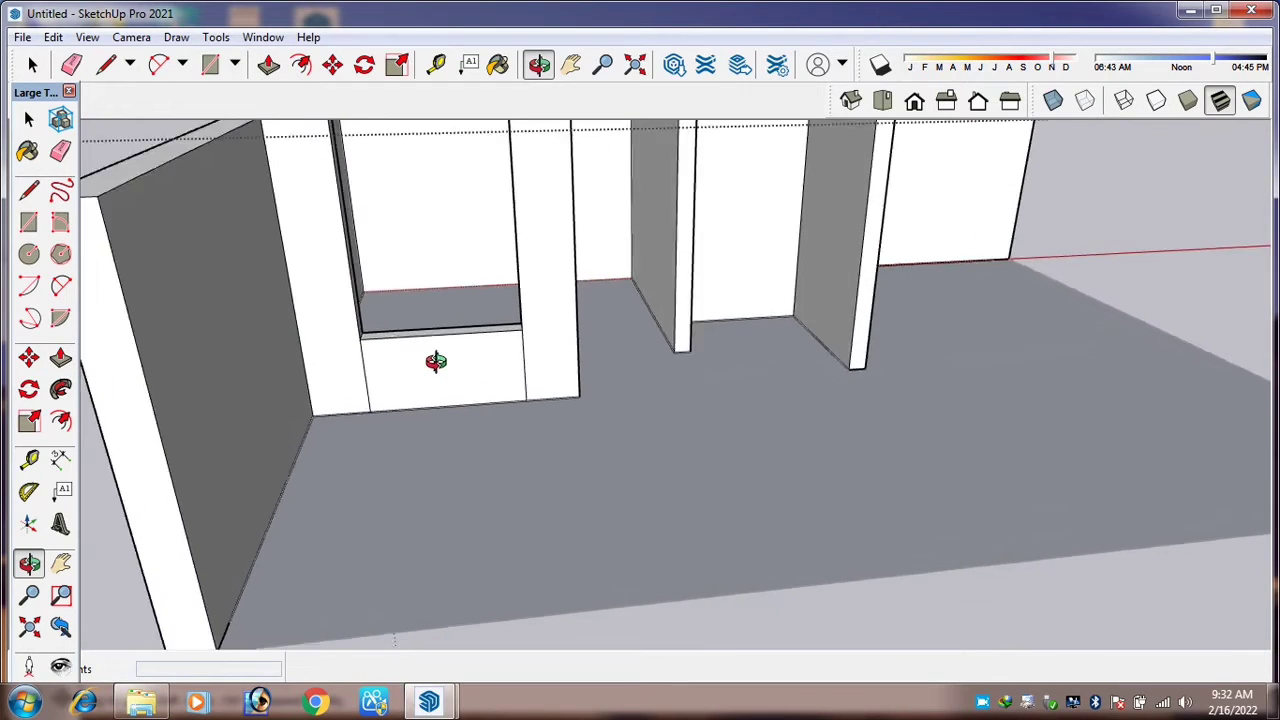
{"action": "scroll", "coordinate": [442, 368], "scroll_direction": "down", "scroll_amount": 3}
{"action": "scroll", "coordinate": [443, 369], "scroll_direction": "up", "scroll_amount": 3}
{"action": "key", "text": "e"}
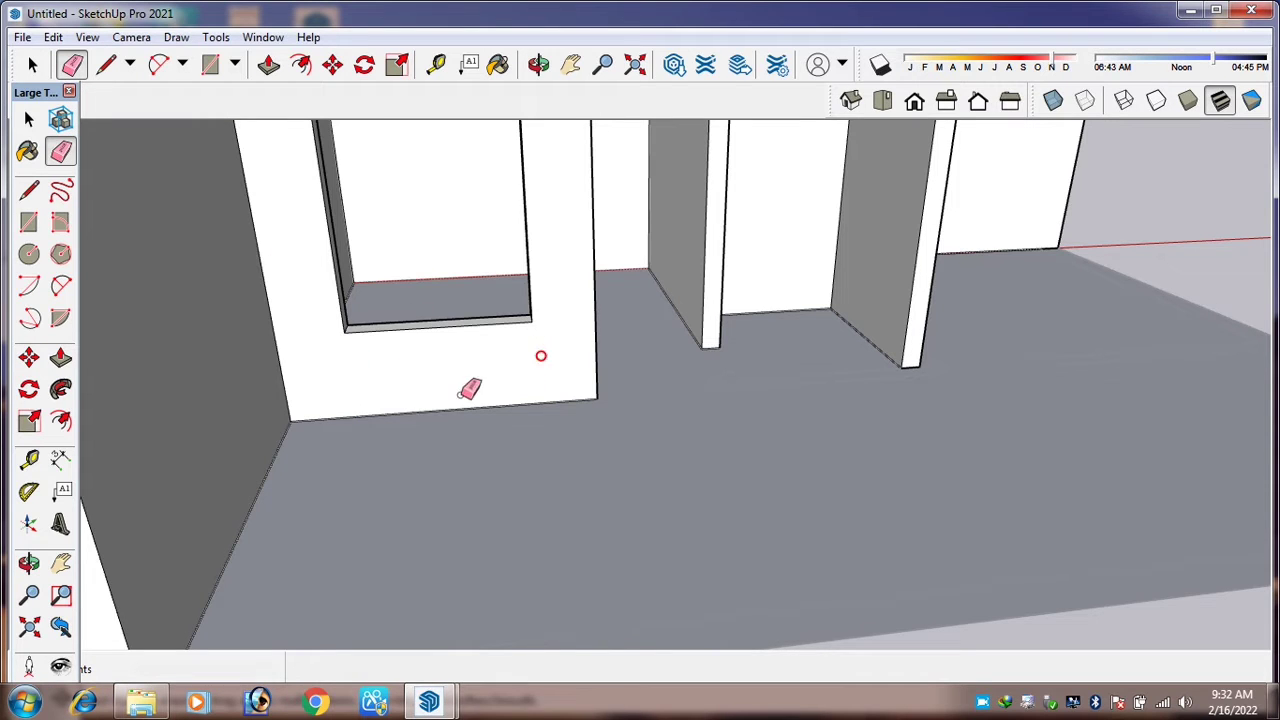
Draw a rectangle over the short stub outline projecting from the middle wall strip, between the window wall and the partition.
{"action": "scroll", "coordinate": [650, 370], "scroll_direction": "down", "scroll_amount": 5}
{"action": "scroll", "coordinate": [648, 373], "scroll_direction": "up", "scroll_amount": 3}
{"action": "scroll", "coordinate": [514, 431], "scroll_direction": "down", "scroll_amount": 3}
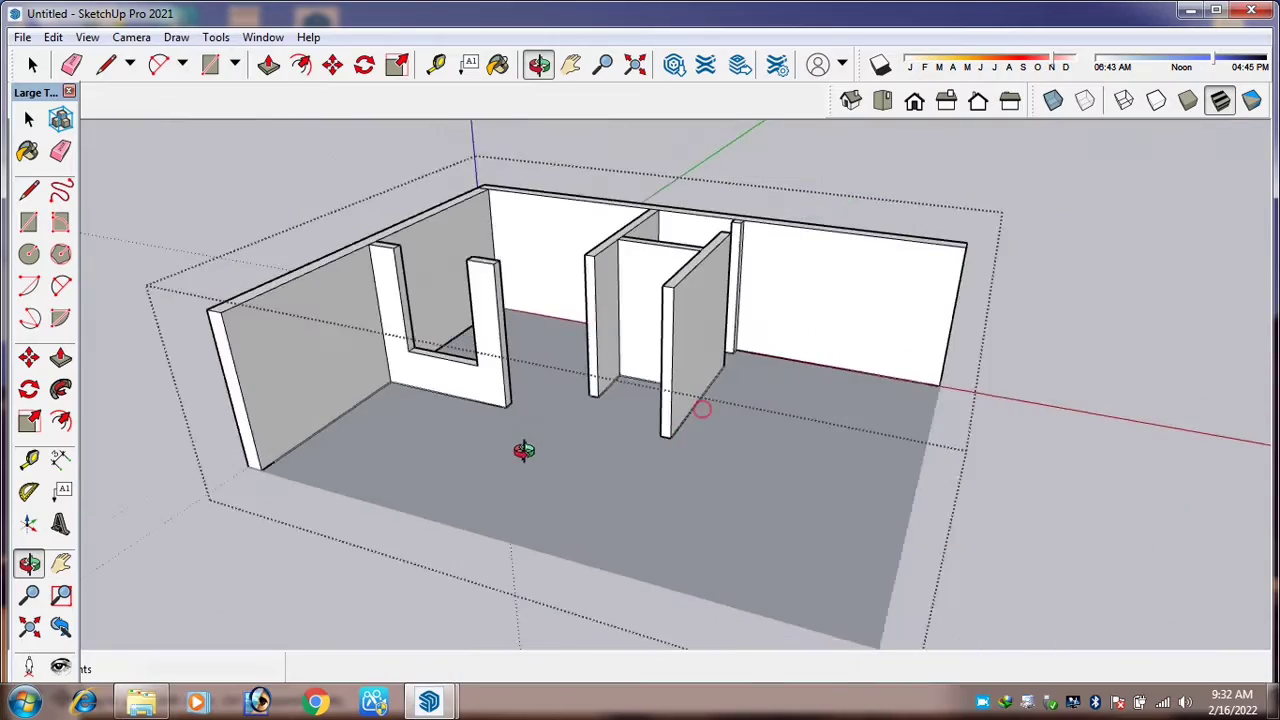
{"action": "left_click_drag", "start_coordinate": [537, 438], "coordinate": [550, 539]}
{"action": "scroll", "coordinate": [606, 434], "scroll_direction": "up", "scroll_amount": 5}
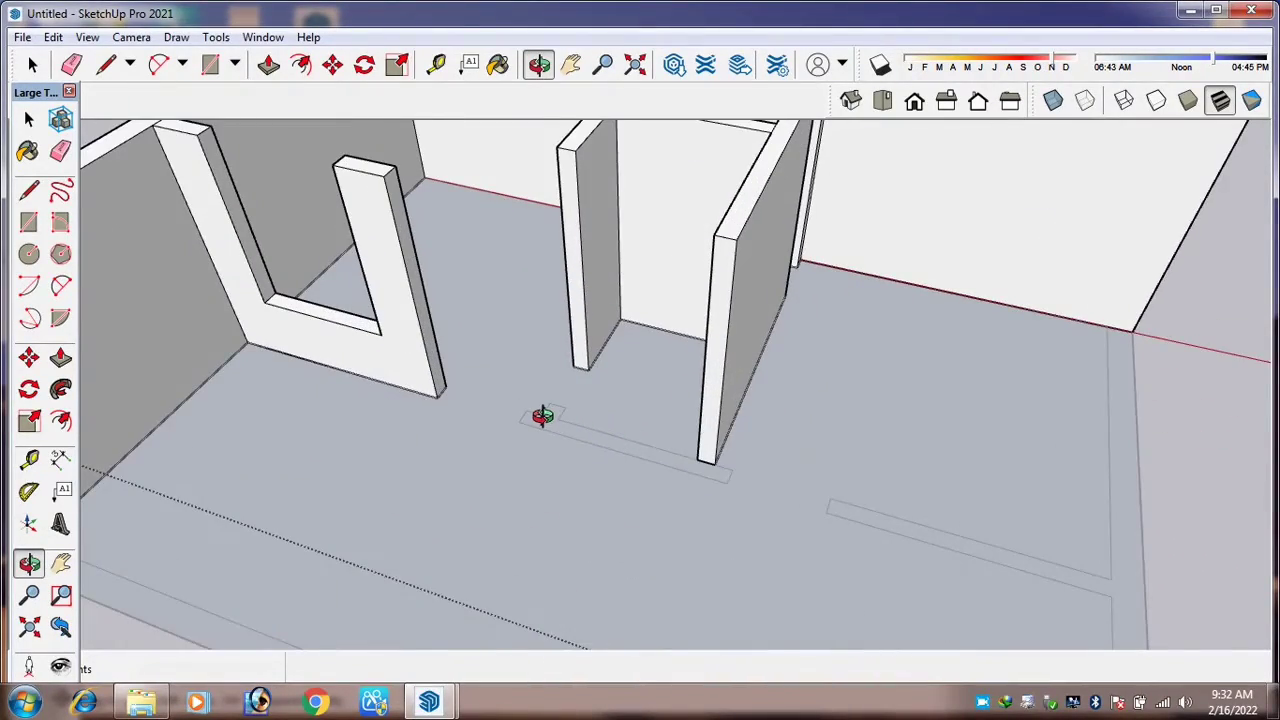
{"action": "scroll", "coordinate": [541, 416], "scroll_direction": "up", "scroll_amount": 3}
{"action": "key", "text": "r"}
{"action": "scroll", "coordinate": [541, 411], "scroll_direction": "up", "scroll_amount": 2}
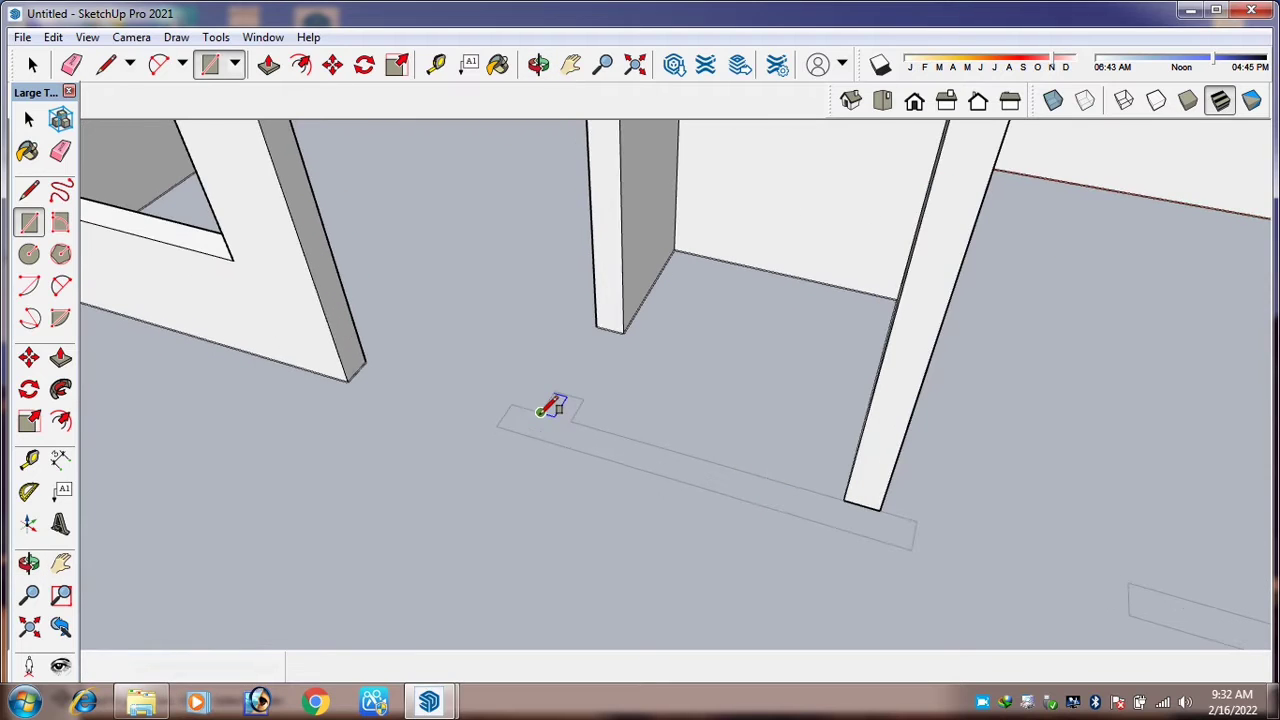
{"action": "scroll", "coordinate": [540, 413], "scroll_direction": "up", "scroll_amount": 2}
{"action": "left_click", "coordinate": [540, 416]}
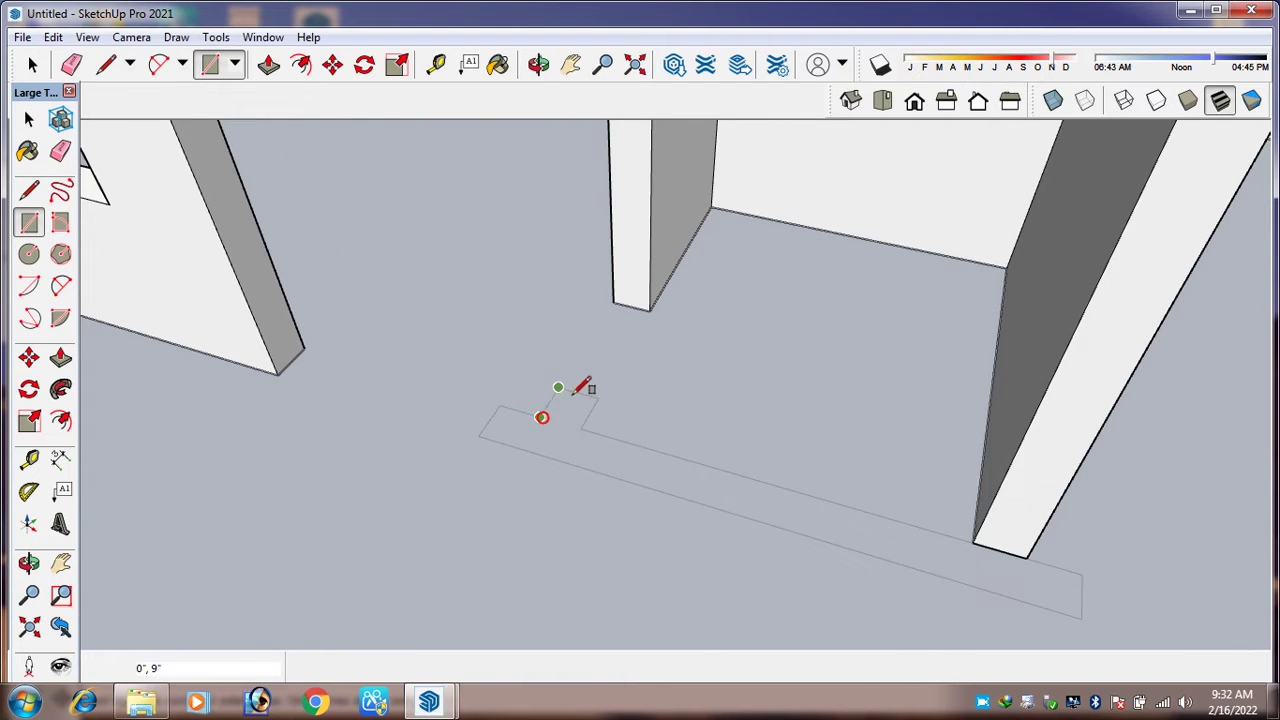
{"action": "left_click", "coordinate": [549, 402]}
Push/pull the stub rectangle up 11', level with the top of the neighbouring partition.
{"action": "key", "text": "p"}
{"action": "left_click", "coordinate": [565, 410]}
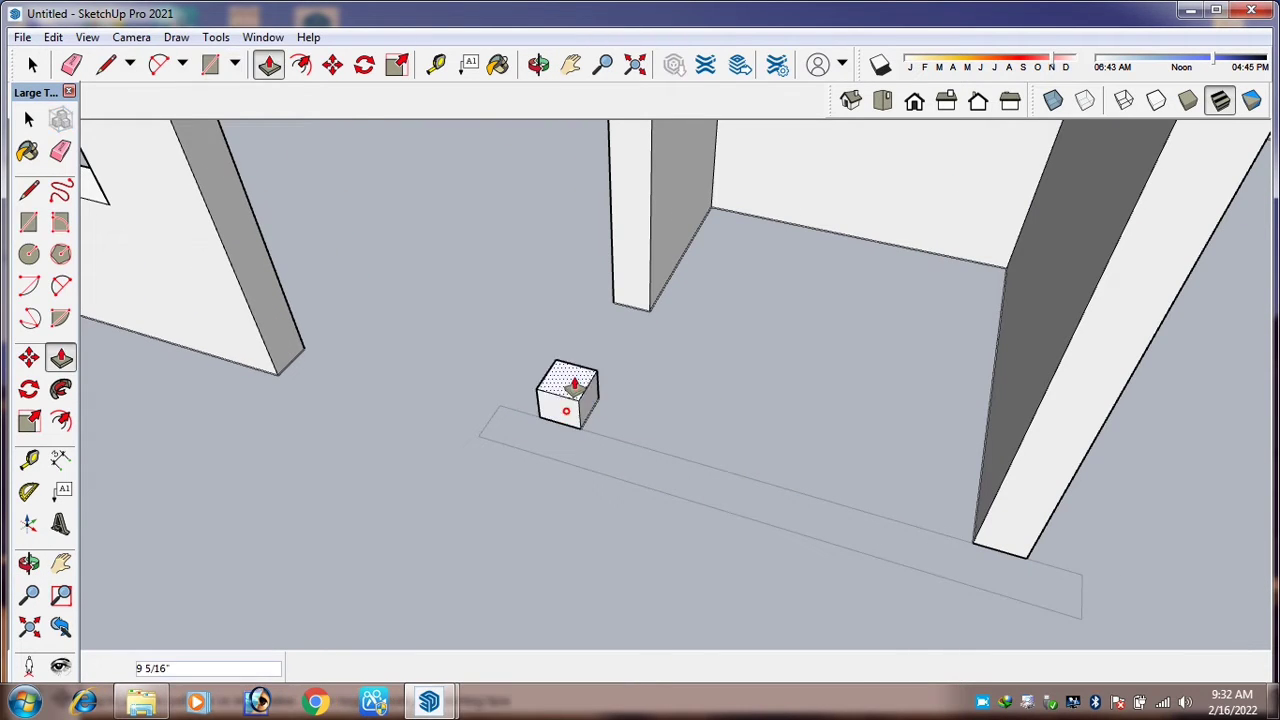
{"action": "middle_click_drag", "start_coordinate": [565, 400], "coordinate": [820, 190]}
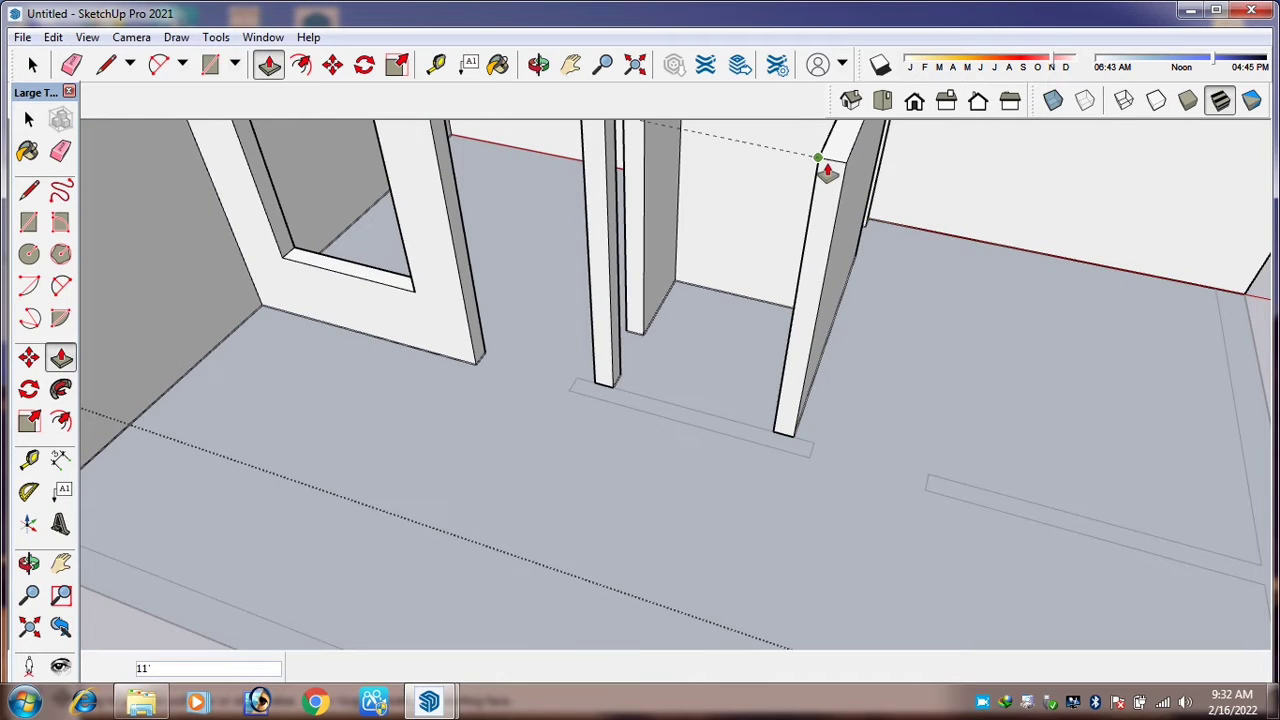
{"action": "left_click", "coordinate": [823, 171]}
Draw a rectangle over the long middle wall strip in front of the stub and the partition.
{"action": "key", "text": "r"}
{"action": "scroll", "coordinate": [560, 355], "scroll_direction": "up", "scroll_amount": 2}
{"action": "left_click", "coordinate": [510, 372]}
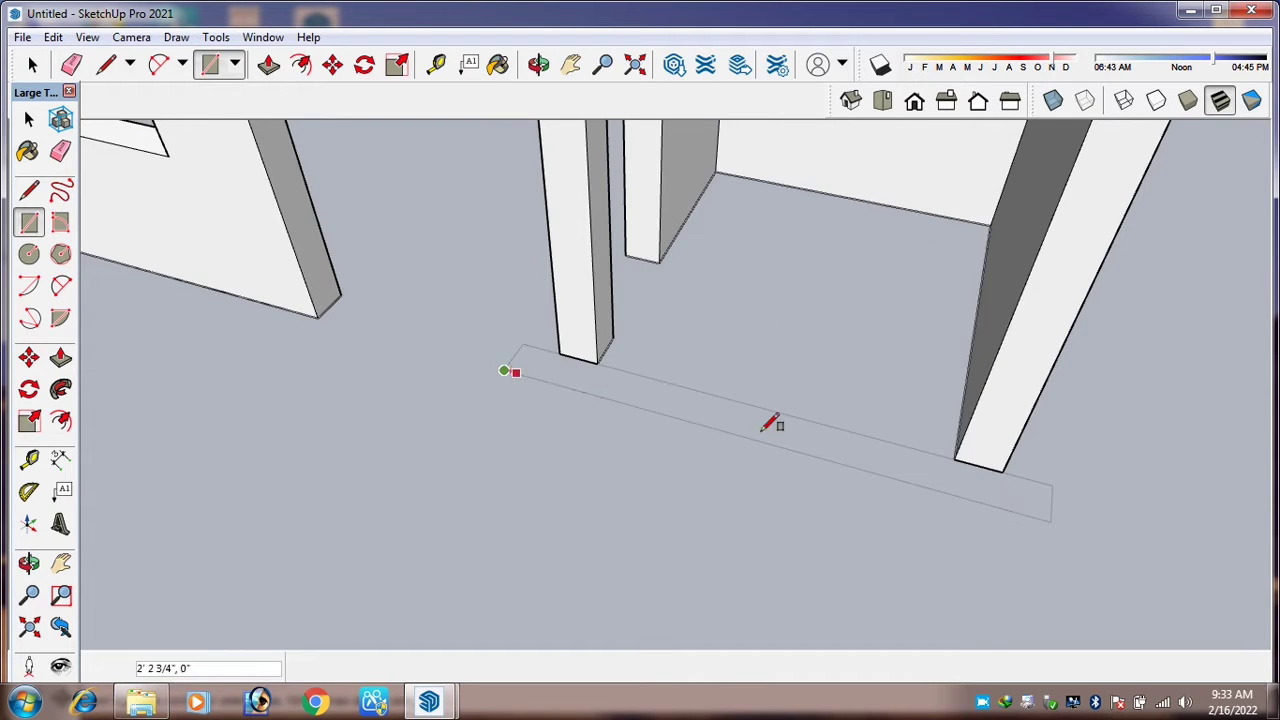
{"action": "left_click", "coordinate": [1055, 479]}
Push/pull the middle strip's rectangle up 11', level with the top of the window wall.
{"action": "key", "text": "p"}
{"action": "scroll", "coordinate": [878, 477], "scroll_direction": "down", "scroll_amount": 2}
{"action": "left_click", "coordinate": [877, 477]}
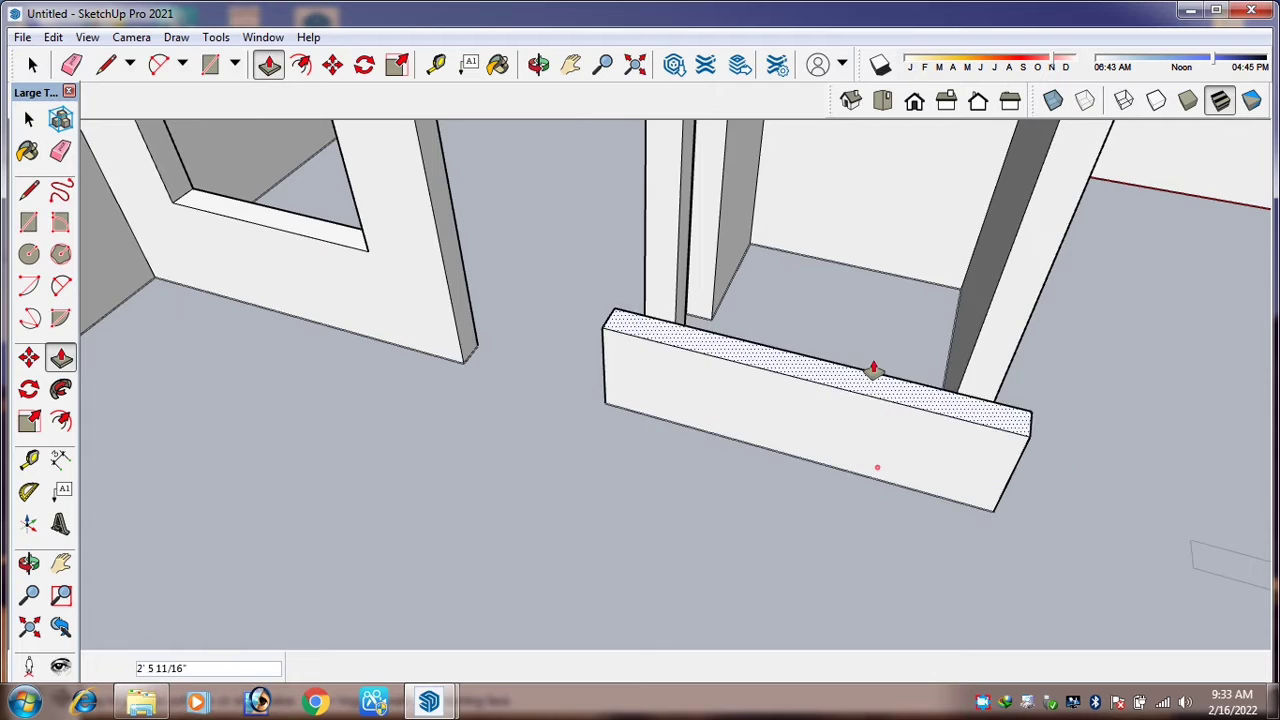
{"action": "scroll", "coordinate": [871, 366], "scroll_direction": "down", "scroll_amount": 2}
{"action": "middle_click_drag", "start_coordinate": [837, 380], "coordinate": [960, 229]}
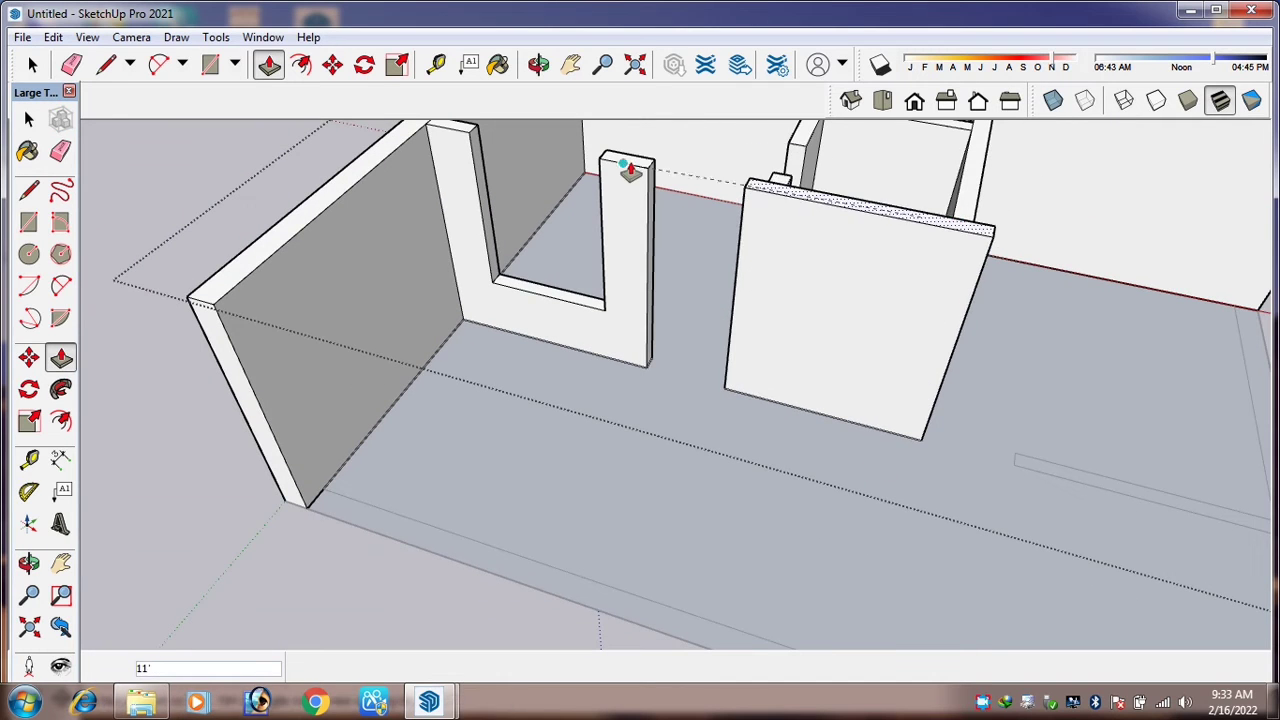
Draw an upright rectangle on the back wall's inner face at its free end, from the side wall strip's inner line to the wall's top corner.
{"action": "scroll", "coordinate": [629, 357], "scroll_direction": "down", "scroll_amount": 2}
{"action": "scroll", "coordinate": [580, 357], "scroll_direction": "down", "scroll_amount": 2}
{"action": "scroll", "coordinate": [826, 383], "scroll_direction": "up", "scroll_amount": 3}
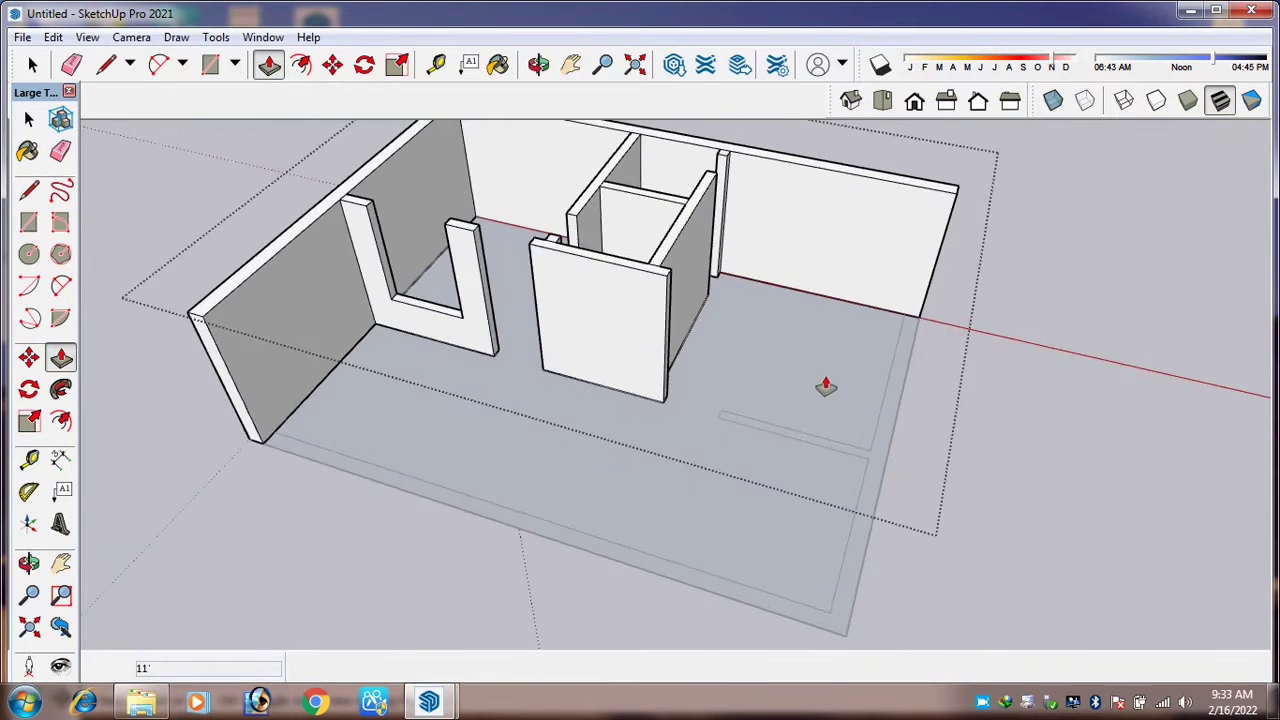
{"action": "scroll", "coordinate": [871, 364], "scroll_direction": "up", "scroll_amount": 4}
{"action": "middle_click_drag", "start_coordinate": [871, 364], "coordinate": [677, 426]}
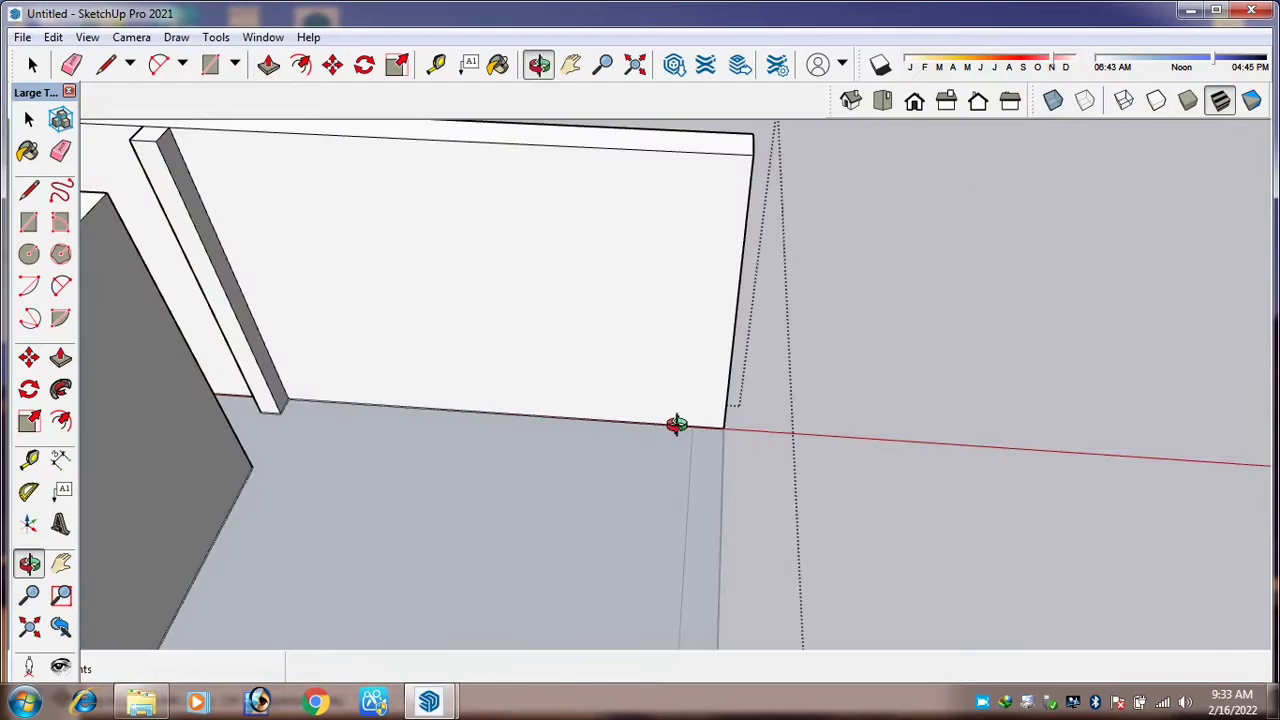
{"action": "key", "text": "r"}
{"action": "left_click", "coordinate": [692, 425]}
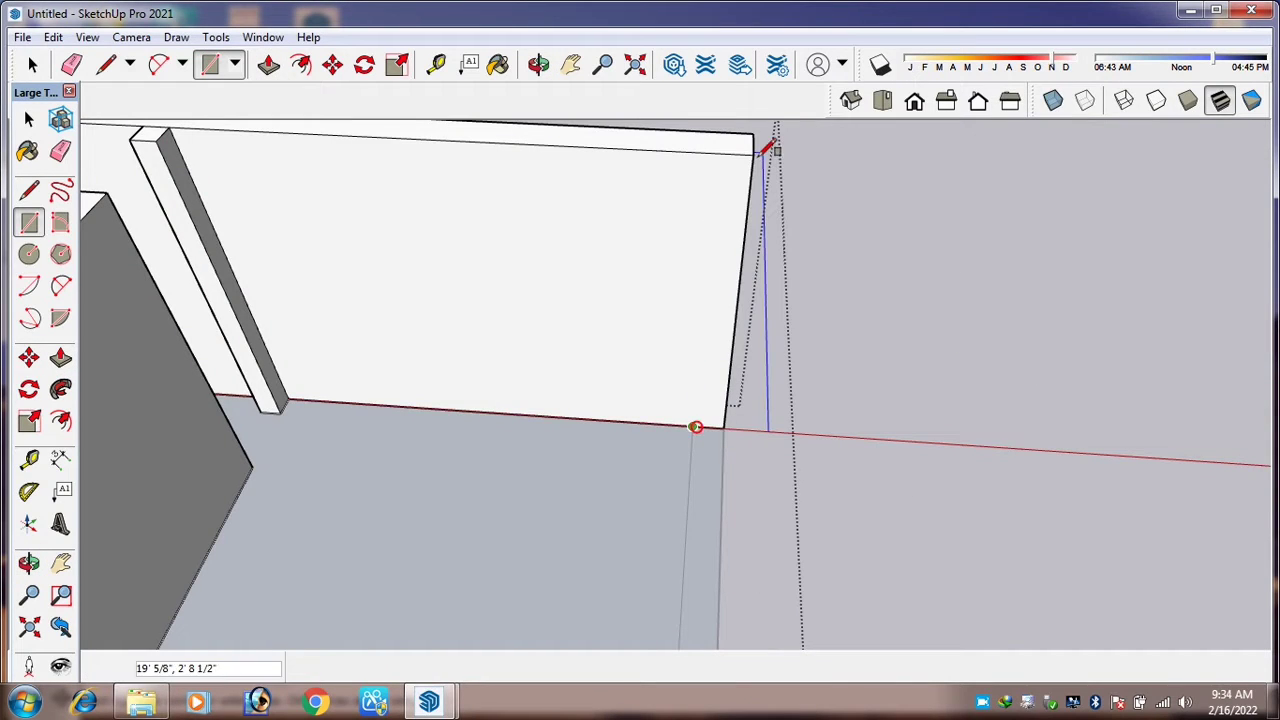
{"action": "left_click", "coordinate": [752, 140]}
Push/pull the upright rectangle out to the floor's front edge as the missing outer side wall.
{"action": "scroll", "coordinate": [735, 210], "scroll_direction": "down", "scroll_amount": 2}
{"action": "key", "text": "p"}
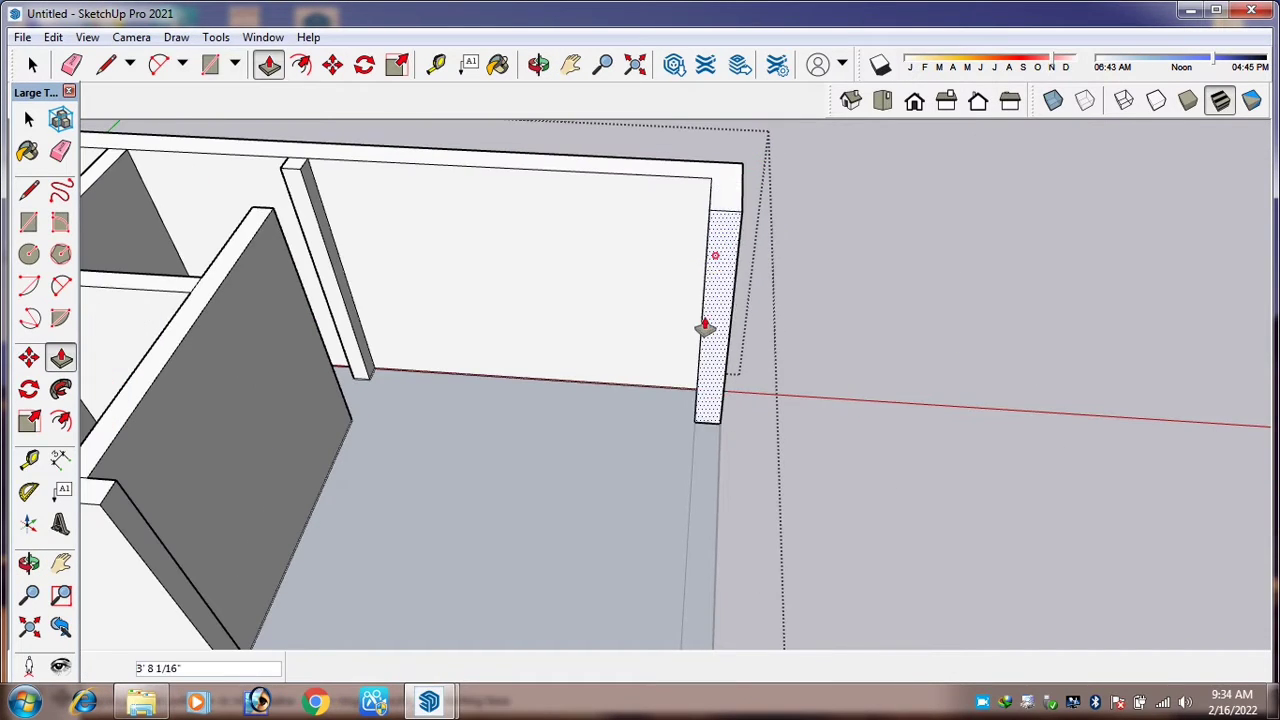
{"action": "scroll", "coordinate": [712, 300], "scroll_direction": "down", "scroll_amount": 5}
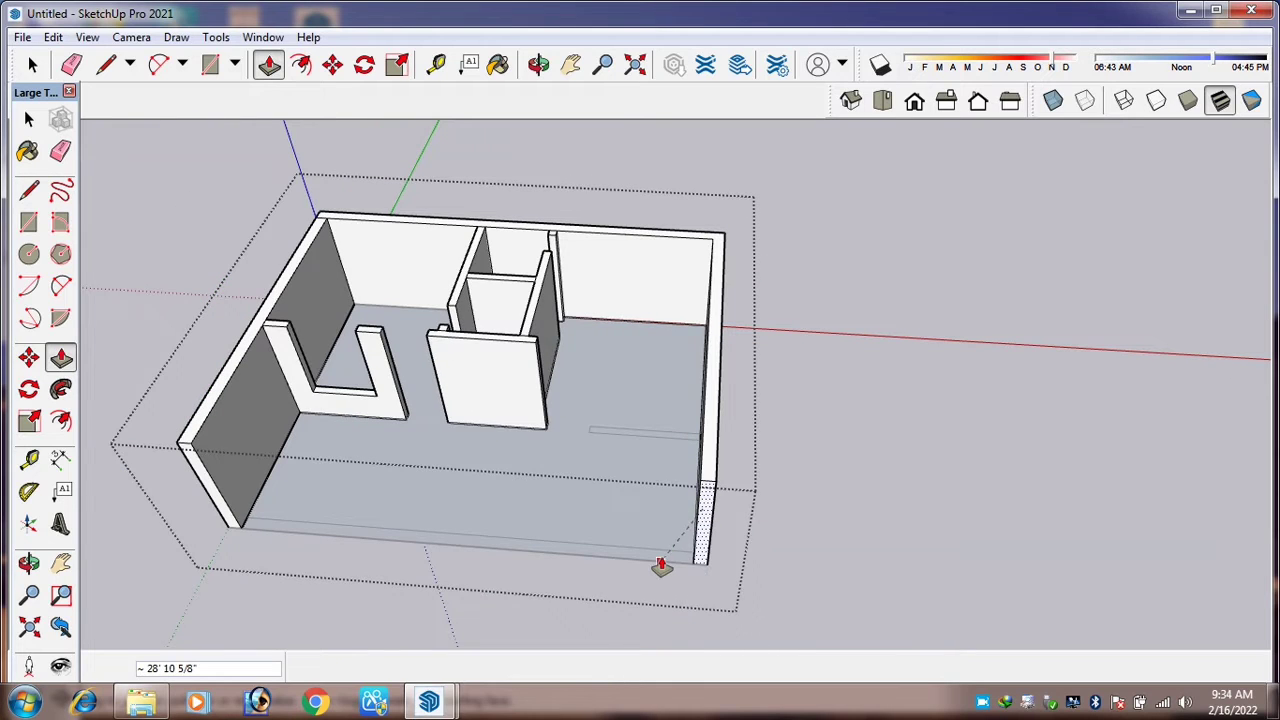
{"action": "scroll", "coordinate": [675, 565], "scroll_direction": "up", "scroll_amount": 2}
Draw a 10' 3" by 9" rectangle over the interior wall strip that meets the new side wall.
{"action": "middle_click_drag", "start_coordinate": [677, 557], "coordinate": [674, 414]}
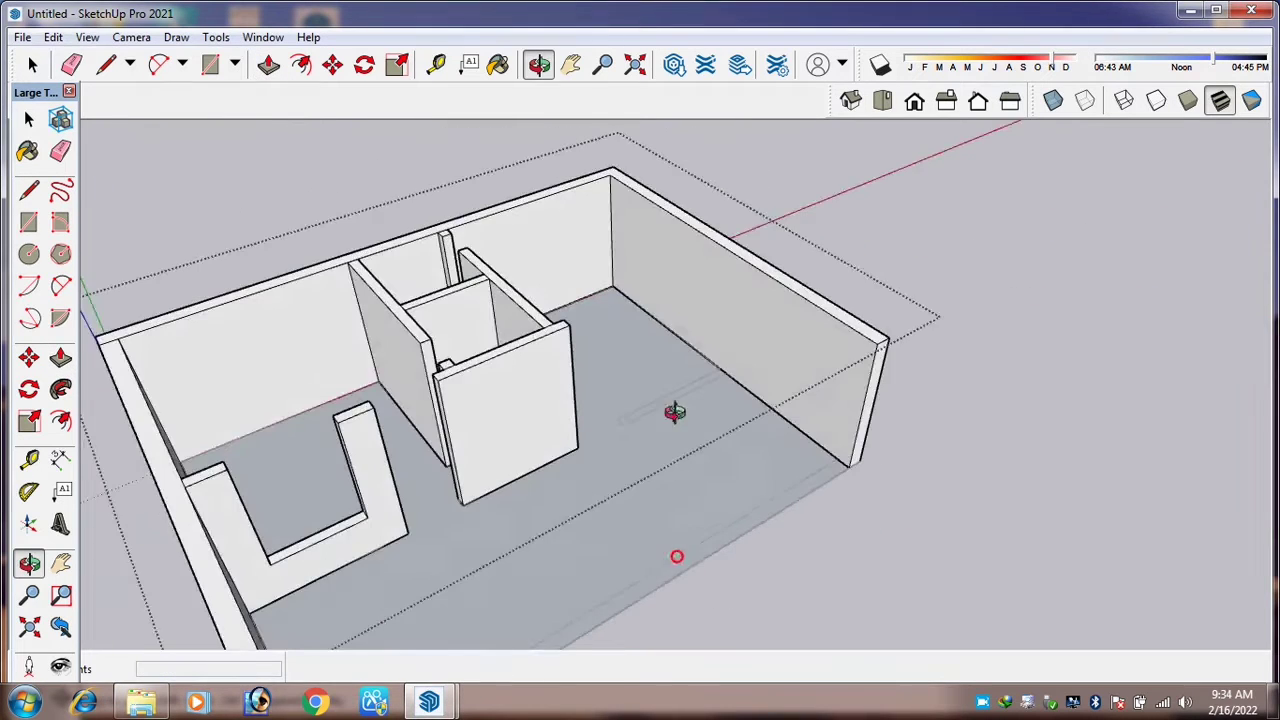
{"action": "scroll", "coordinate": [720, 402], "scroll_direction": "up", "scroll_amount": 4}
{"action": "scroll", "coordinate": [750, 391], "scroll_direction": "up", "scroll_amount": 3}
{"action": "key", "text": "r"}
{"action": "scroll", "coordinate": [763, 366], "scroll_direction": "up", "scroll_amount": 3}
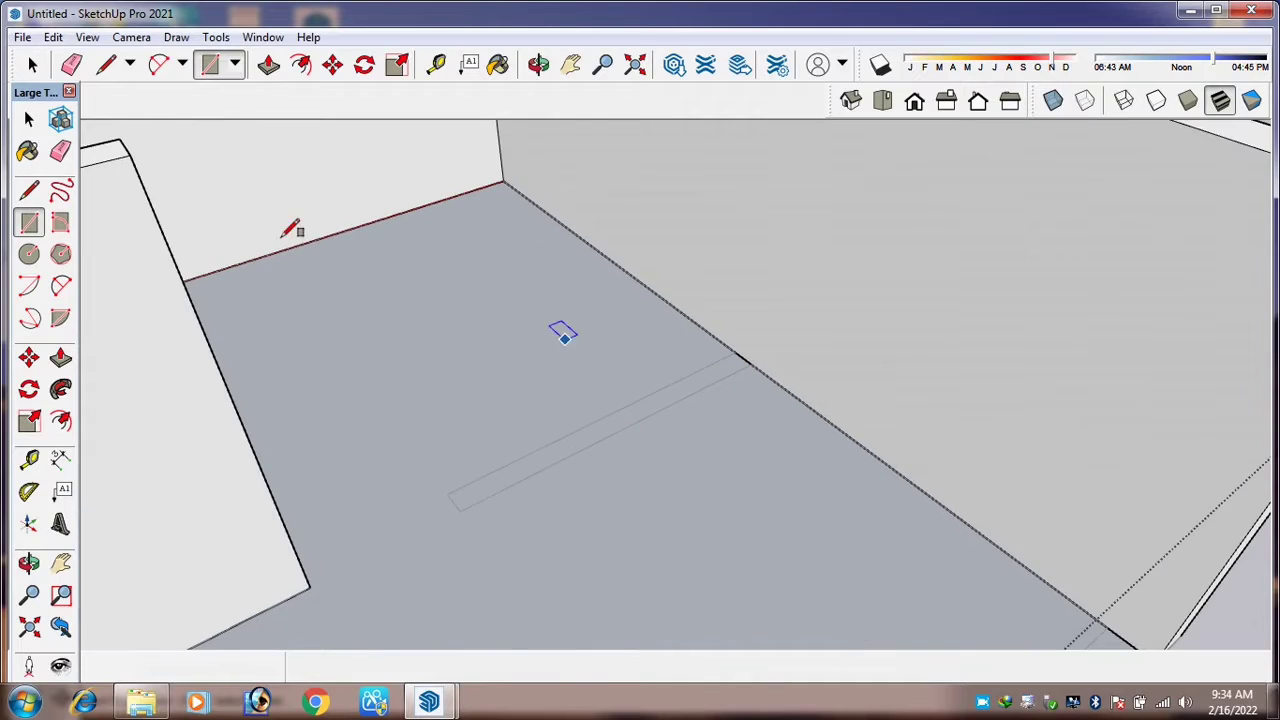
{"action": "left_click", "coordinate": [752, 363]}
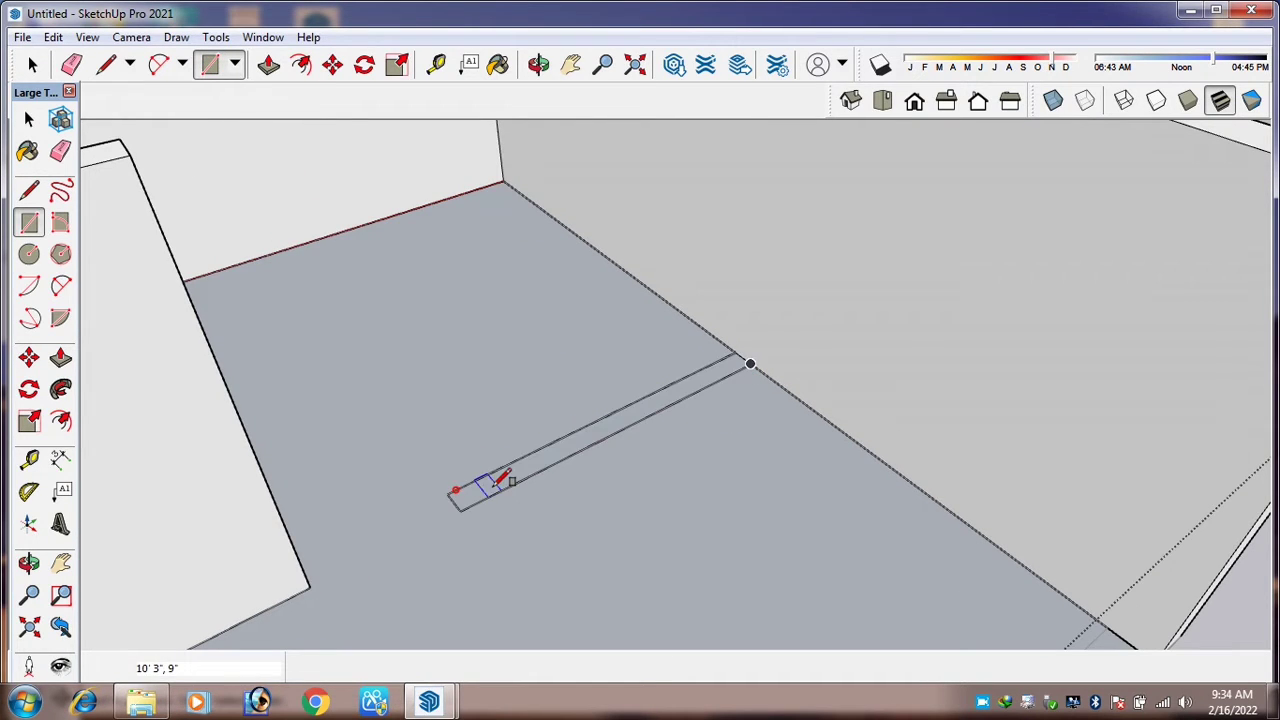
{"action": "left_click", "coordinate": [456, 491]}
Push/pull the 10' 3" rectangle beside the new side wall up 11'.
{"action": "key", "text": "p"}
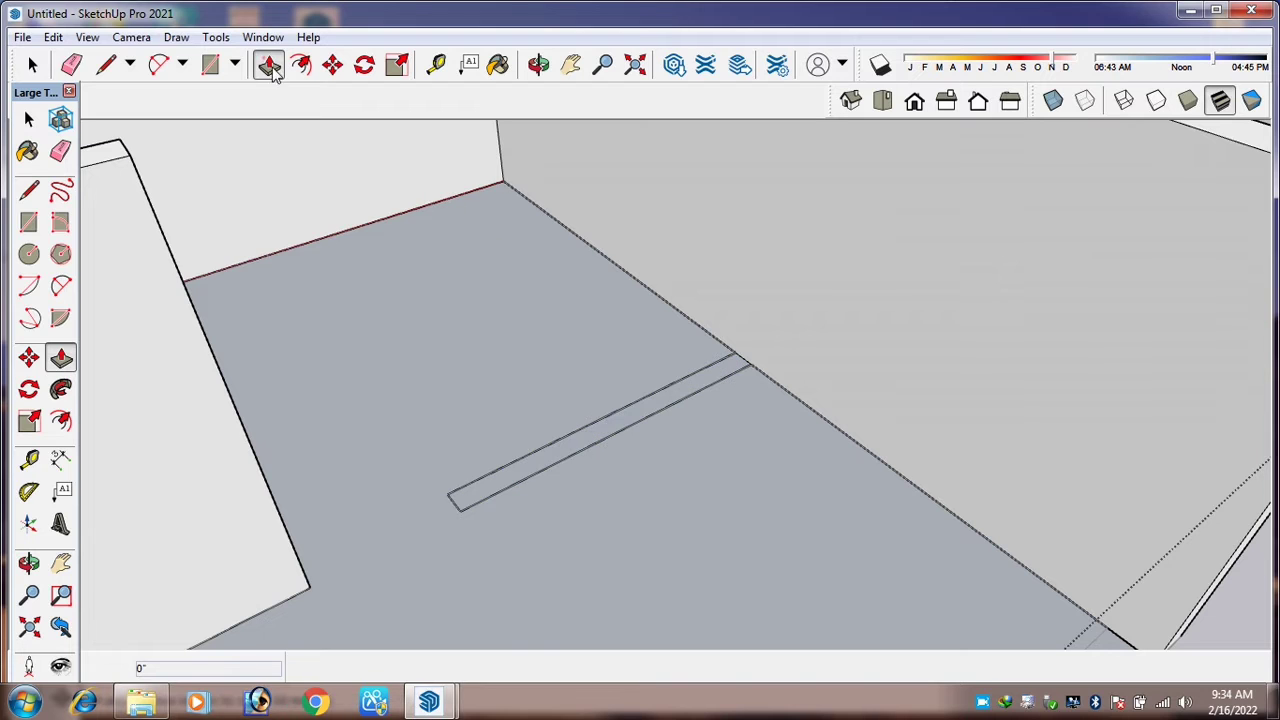
{"action": "left_click", "coordinate": [571, 455]}
{"action": "scroll", "coordinate": [571, 451], "scroll_direction": "down", "scroll_amount": 3}
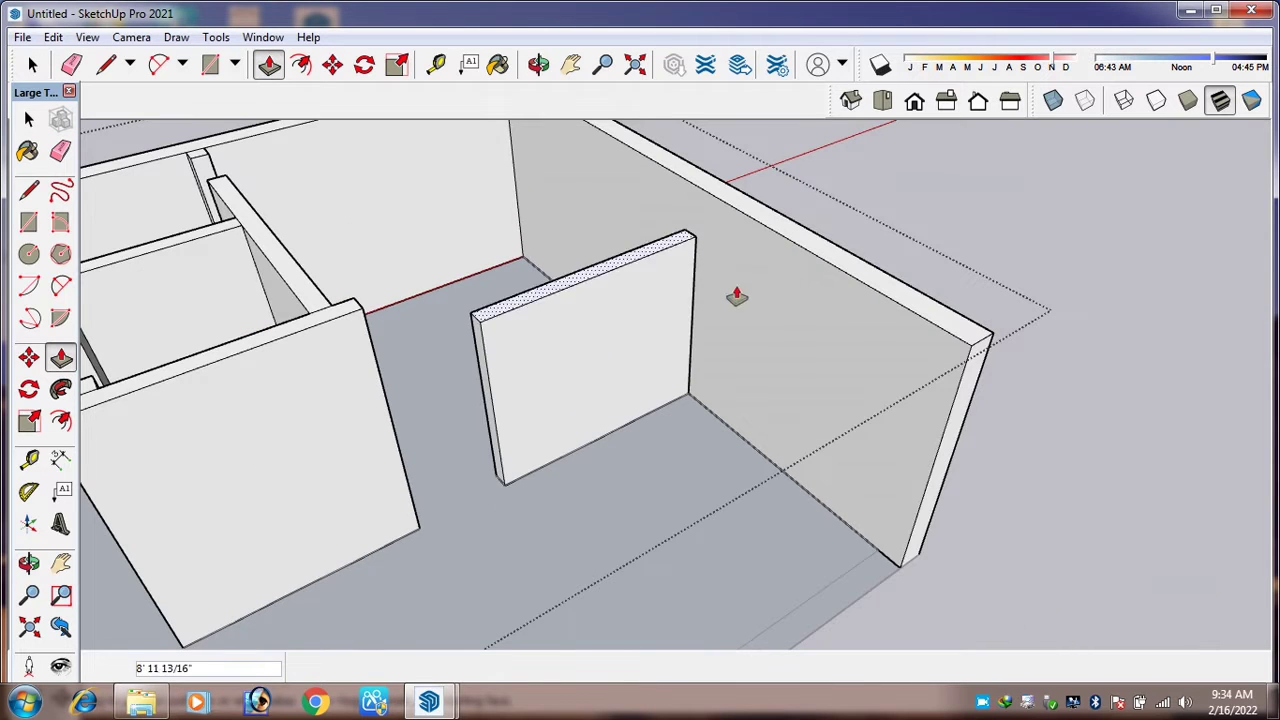
{"action": "type", "text": "11'"}
{"action": "key", "text": "Return"}
{"action": "scroll", "coordinate": [750, 377], "scroll_direction": "down", "scroll_amount": 3}
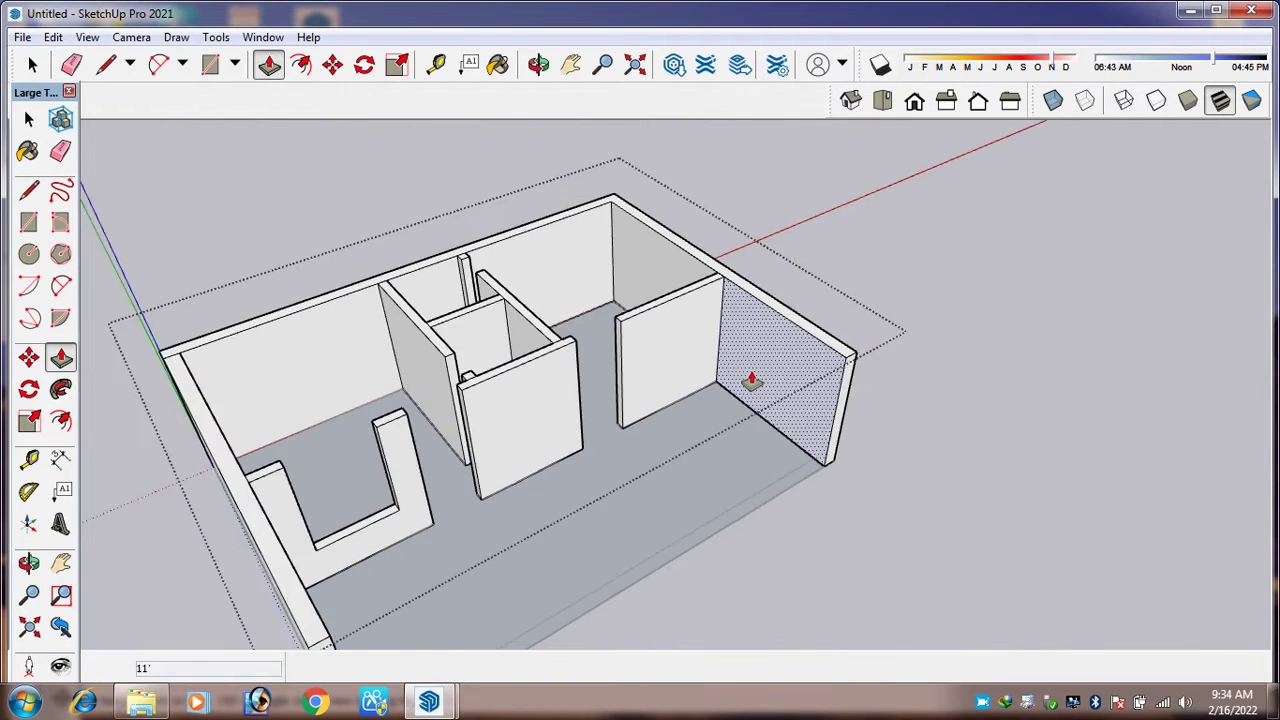
Draw an 11' vertical line up the middle of the front face of the interior wall that adjoins the new side wall.
{"action": "scroll", "coordinate": [750, 380], "scroll_direction": "down", "scroll_amount": 2}
{"action": "middle_click_drag", "start_coordinate": [750, 380], "coordinate": [545, 398]}
{"action": "scroll", "coordinate": [375, 381], "scroll_direction": "up", "scroll_amount": 4}
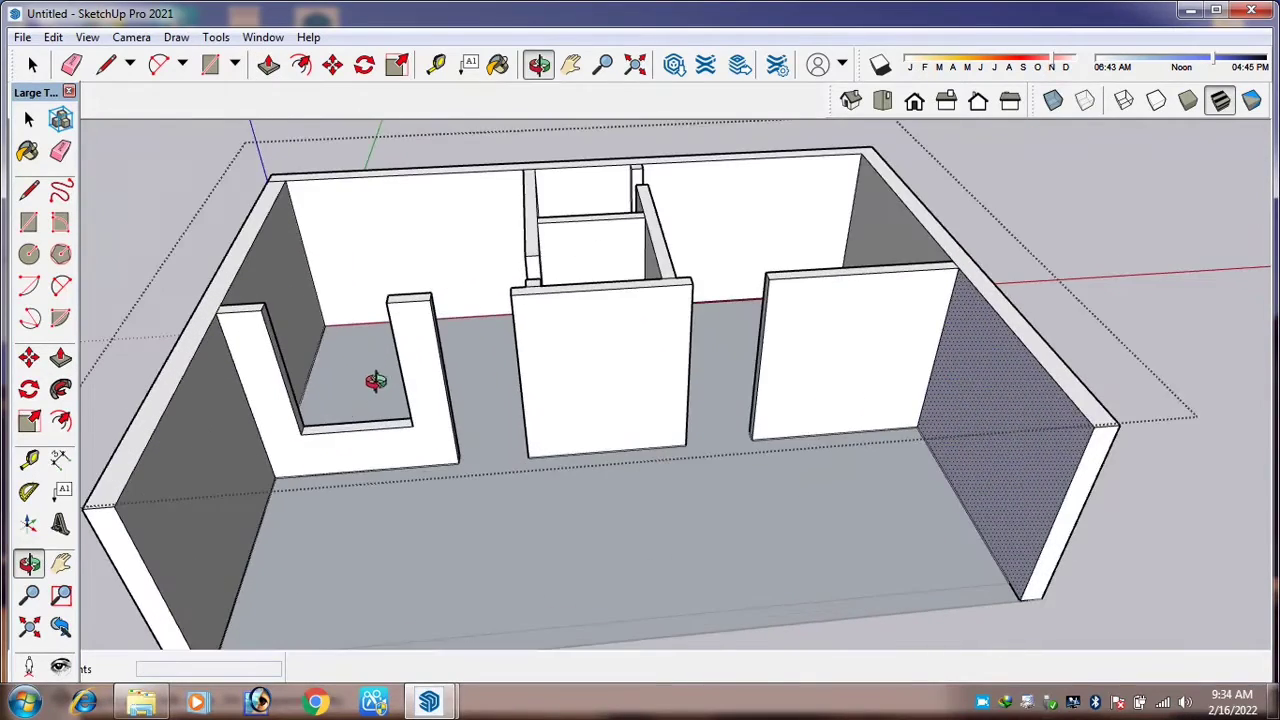
{"action": "scroll", "coordinate": [334, 376], "scroll_direction": "down", "scroll_amount": 2}
{"action": "scroll", "coordinate": [771, 355], "scroll_direction": "up", "scroll_amount": 2}
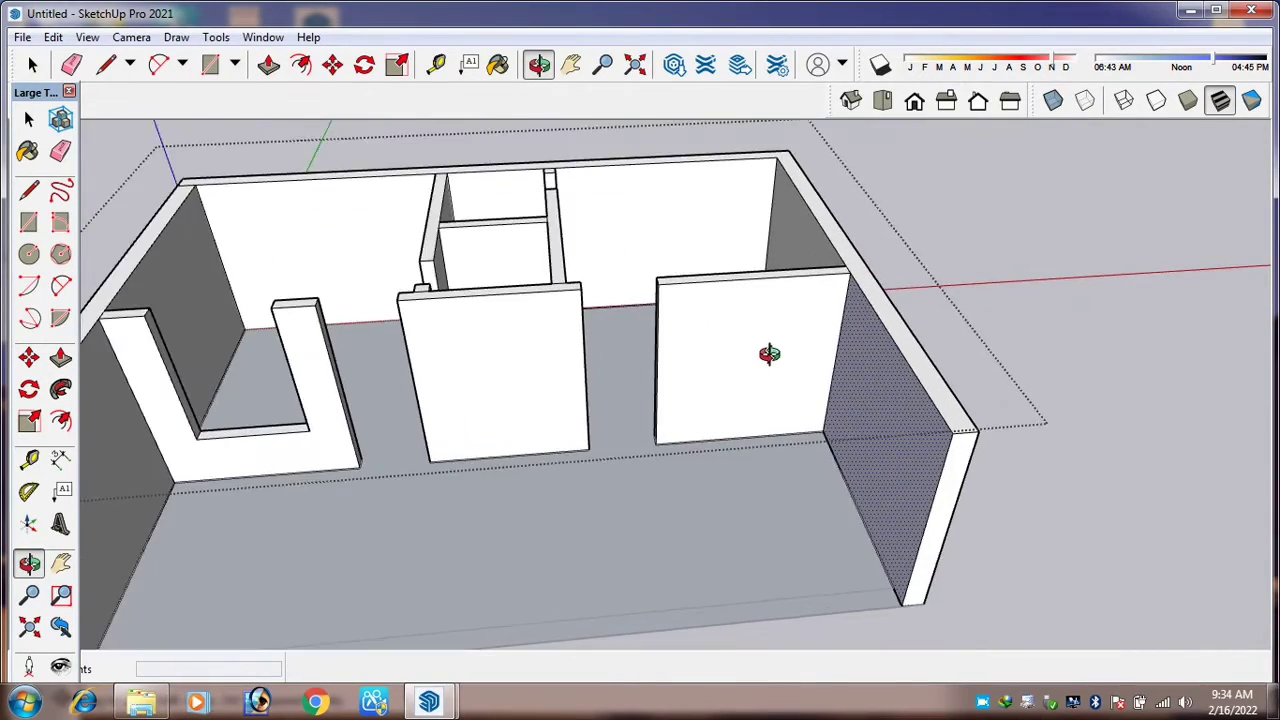
{"action": "left_click_drag", "start_coordinate": [771, 359], "coordinate": [706, 244]}
{"action": "left_click_drag", "start_coordinate": [735, 306], "coordinate": [749, 394]}
{"action": "scroll", "coordinate": [814, 337], "scroll_direction": "up", "scroll_amount": 3}
{"action": "scroll", "coordinate": [734, 434], "scroll_direction": "up", "scroll_amount": 3}
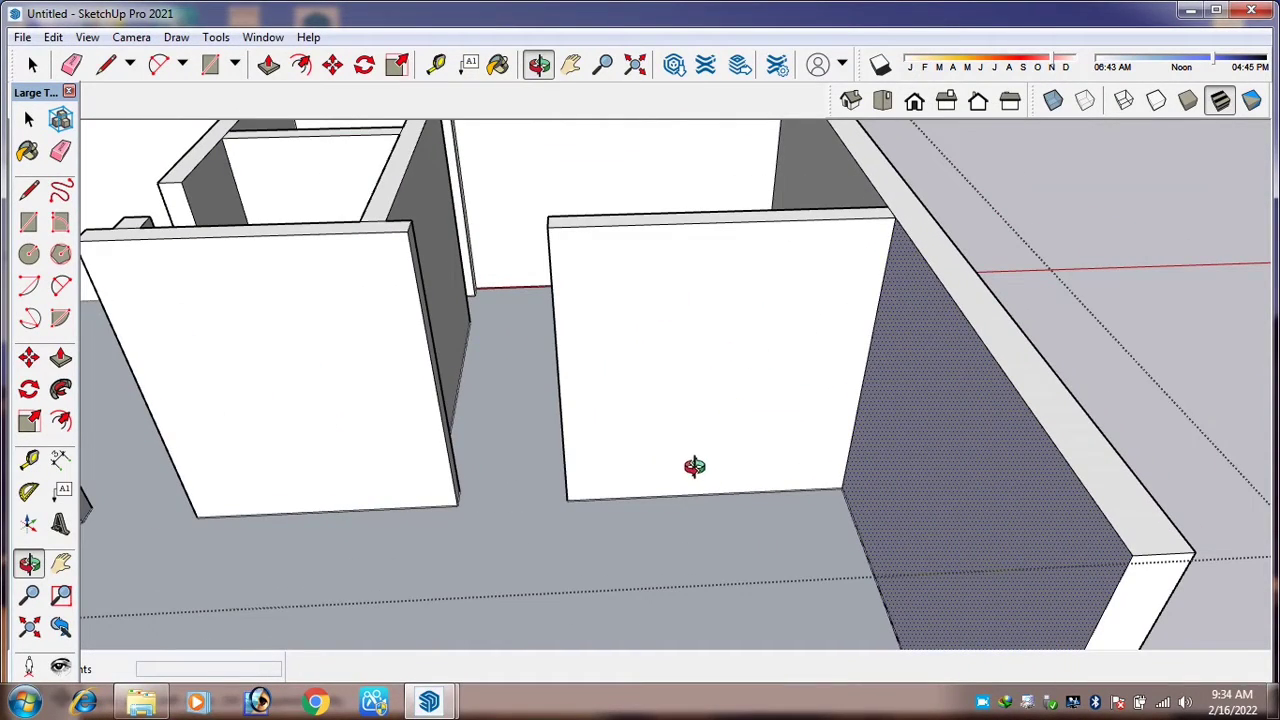
{"action": "key", "text": "l"}
{"action": "scroll", "coordinate": [745, 483], "scroll_direction": "up", "scroll_amount": 3}
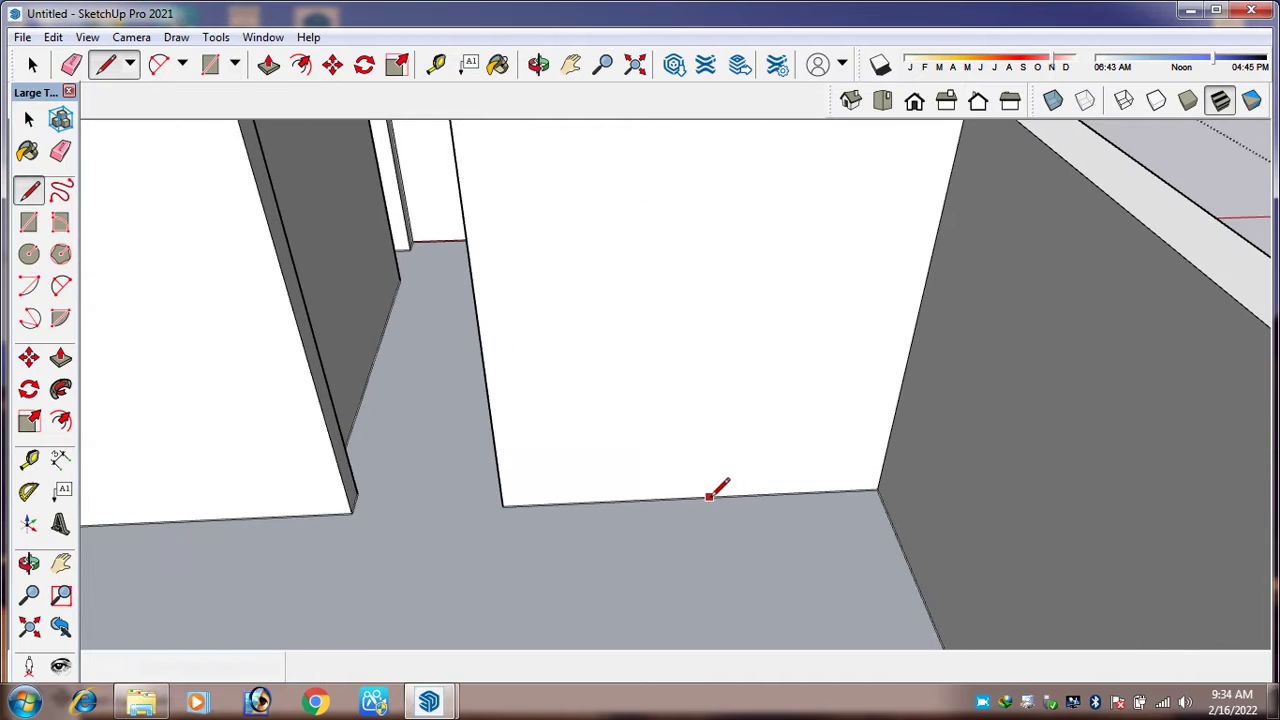
{"action": "left_click", "coordinate": [691, 497]}
{"action": "scroll", "coordinate": [693, 493], "scroll_direction": "down", "scroll_amount": 4}
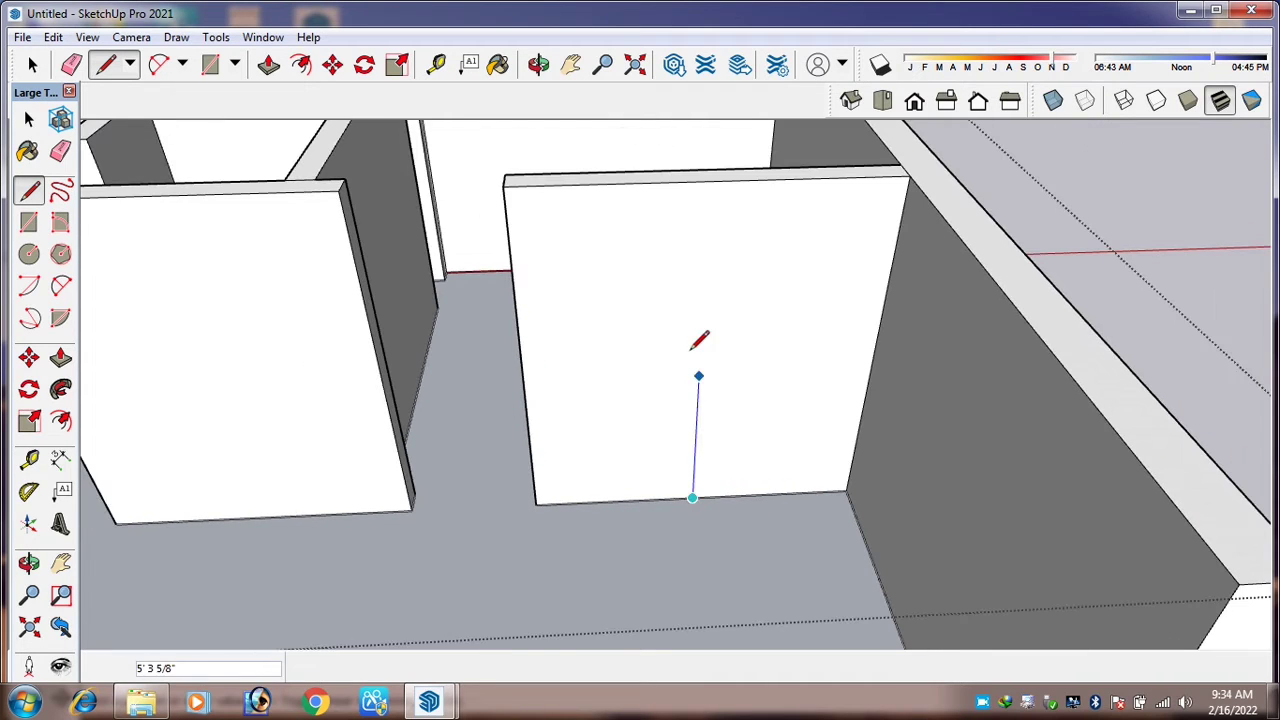
{"action": "left_click", "coordinate": [708, 180]}
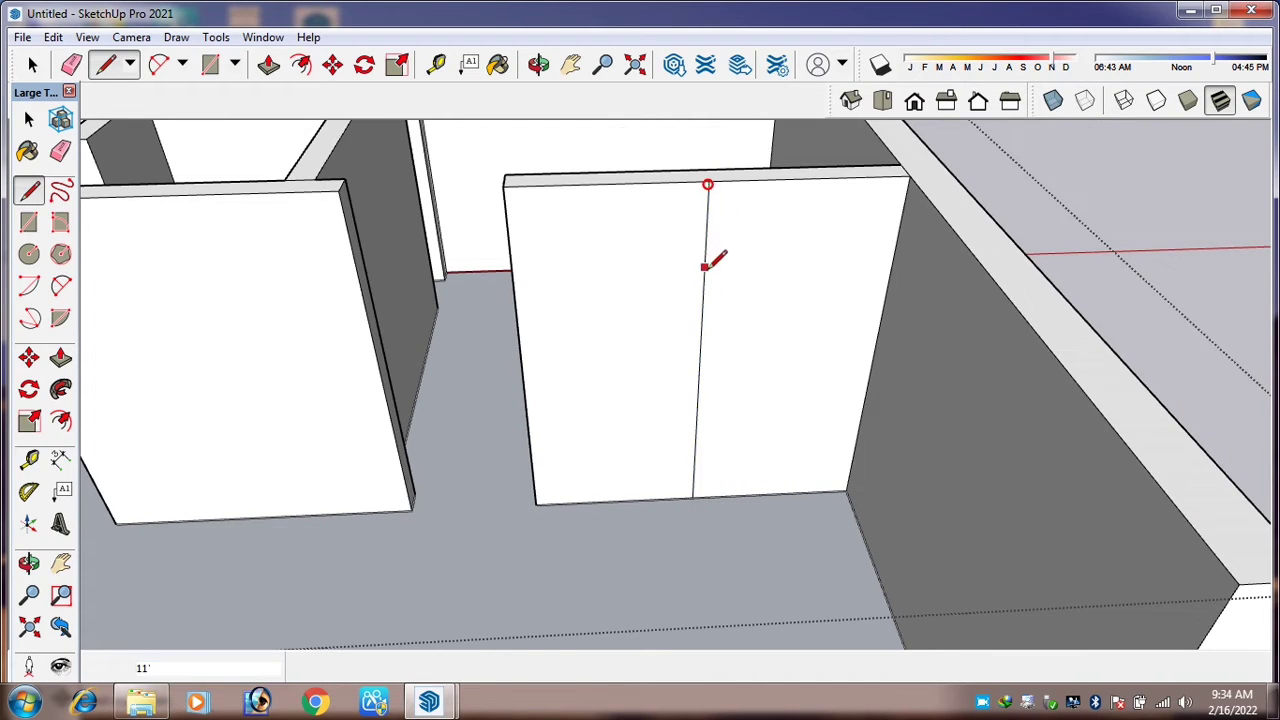
Place vertical guides 3' to either side of the centre line on that interior wall's front face.
{"action": "scroll", "coordinate": [707, 262], "scroll_direction": "up", "scroll_amount": 1}
{"action": "key", "text": "t"}
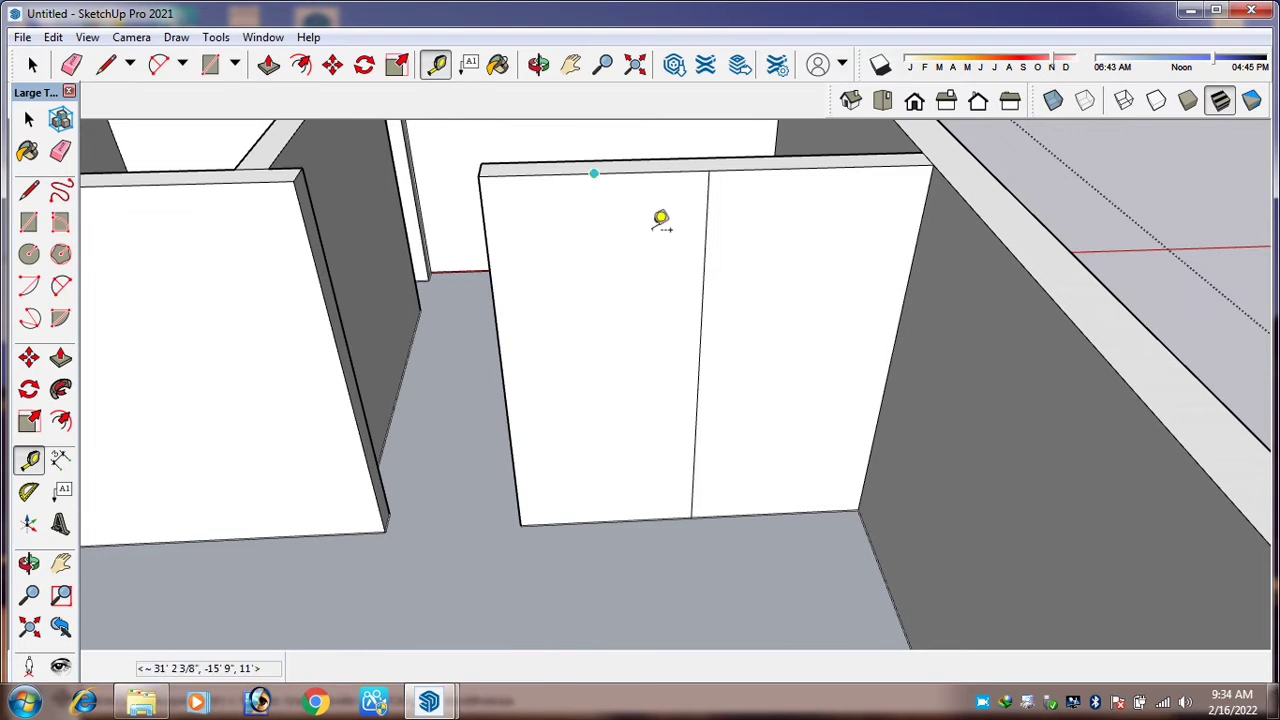
{"action": "left_click", "coordinate": [701, 312]}
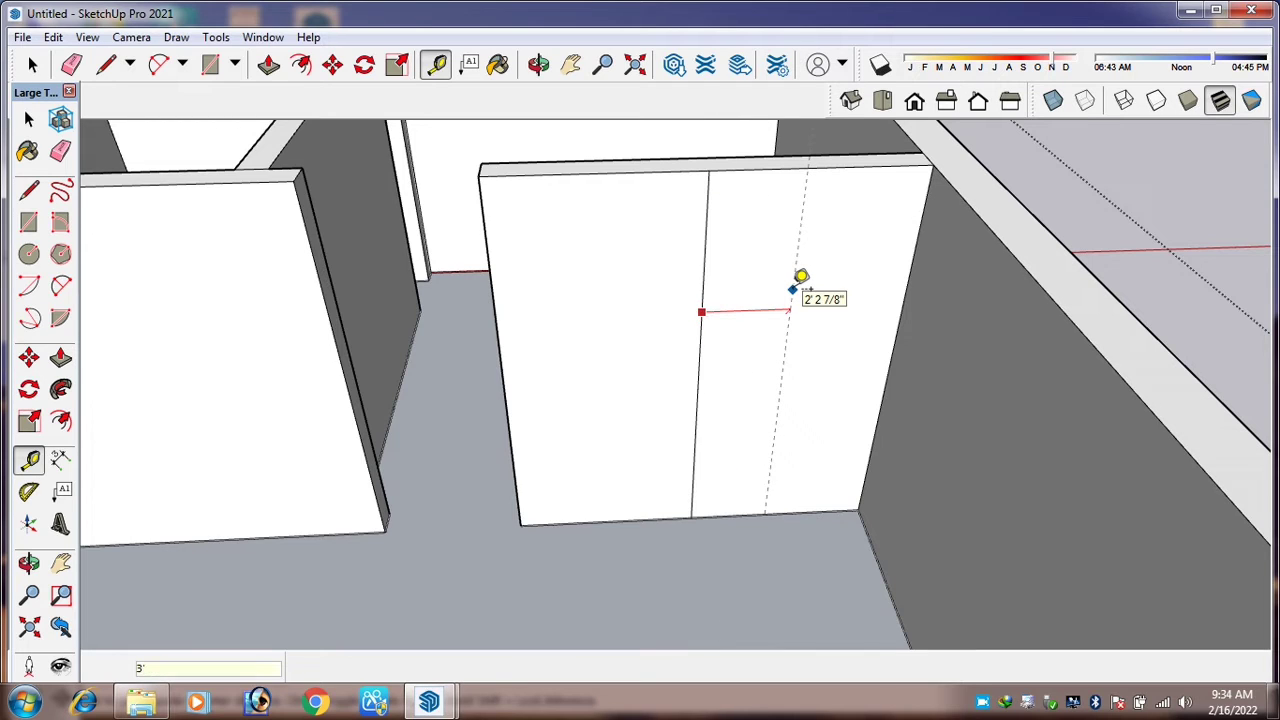
{"action": "key", "text": "Return"}
{"action": "left_click", "coordinate": [703, 287]}
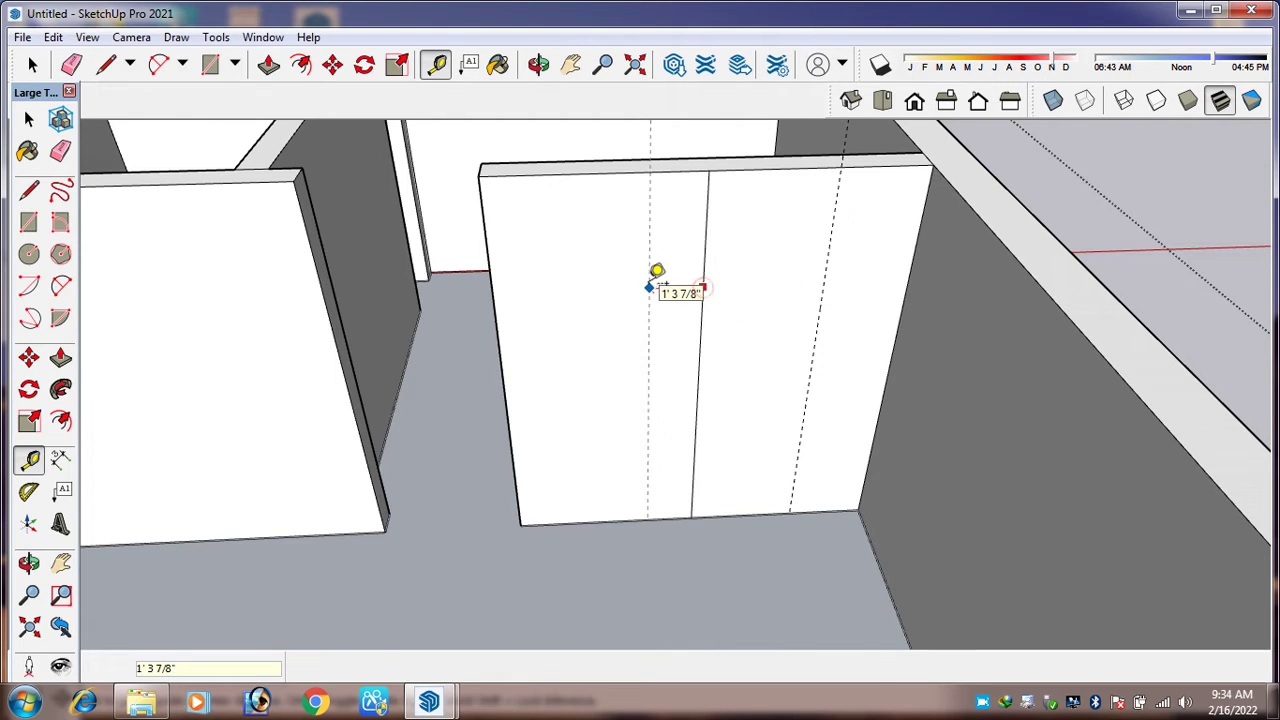
Place a horizontal guide 3' above the base of the interior wall's front face.
{"action": "left_click", "coordinate": [724, 516]}
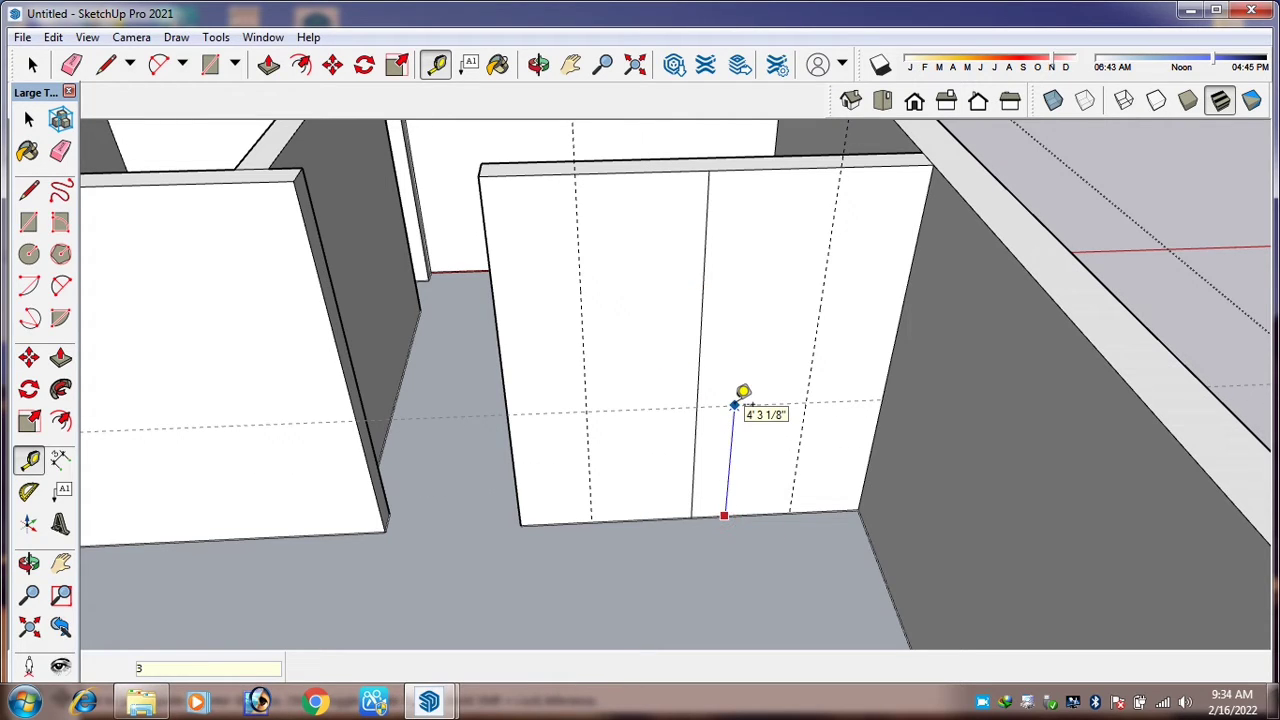
{"action": "type", "text": "3"}
{"action": "key", "text": "Return"}
{"action": "left_click", "coordinate": [761, 441]}
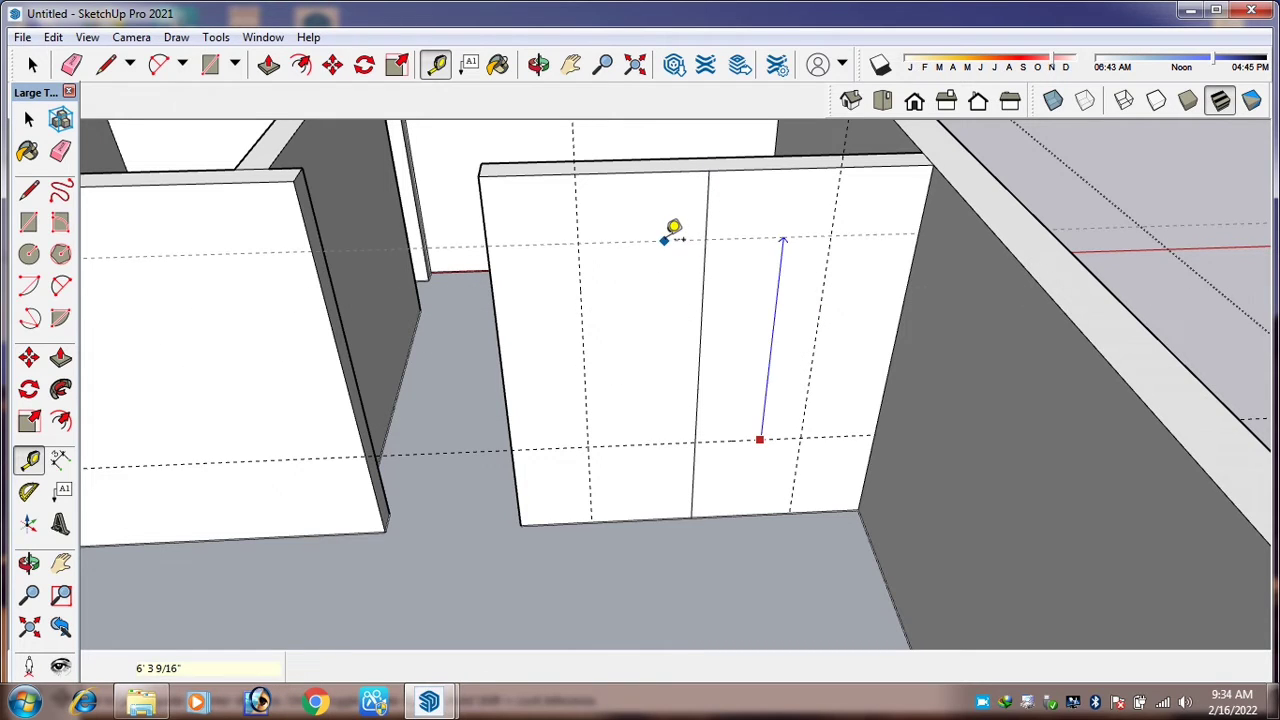
{"action": "type", "text": "3"}
{"action": "key", "text": "Return"}
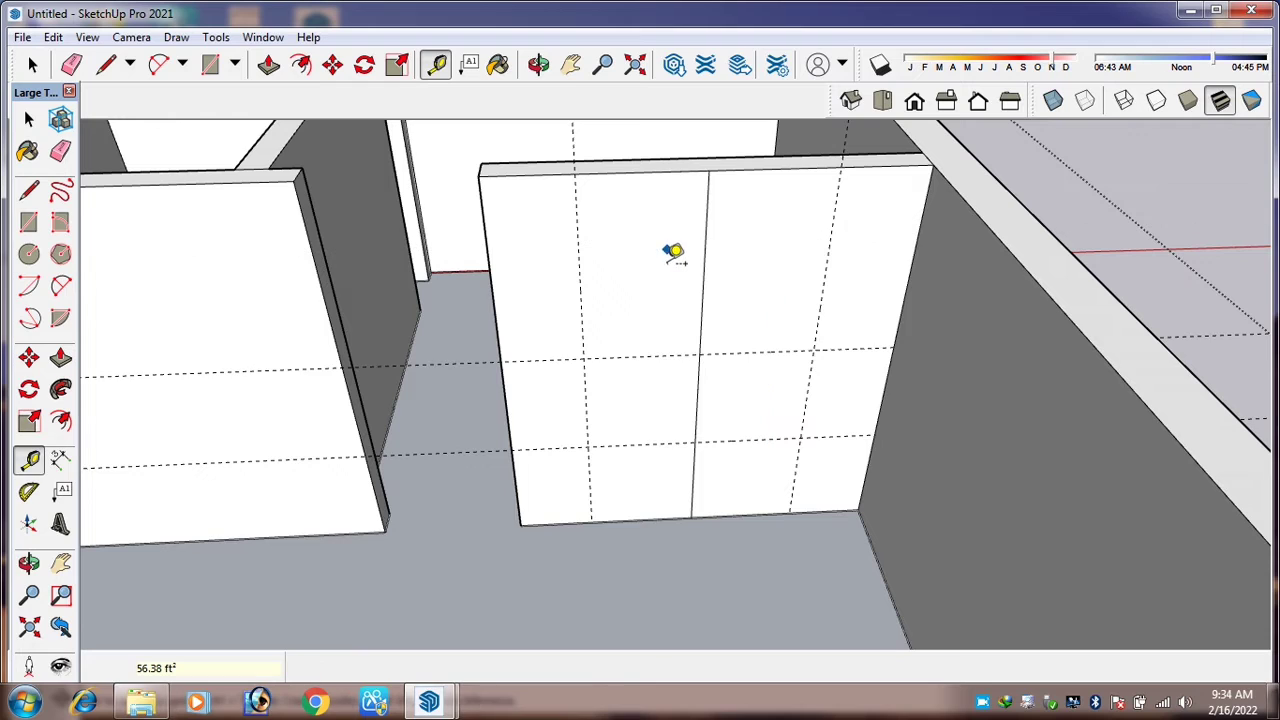
{"action": "key", "text": "ctrl+z"}
Place a horizontal guide 6' above the lower one and draw a 6' by 6' rectangle between the four guide intersections.
{"action": "left_click", "coordinate": [719, 441]}
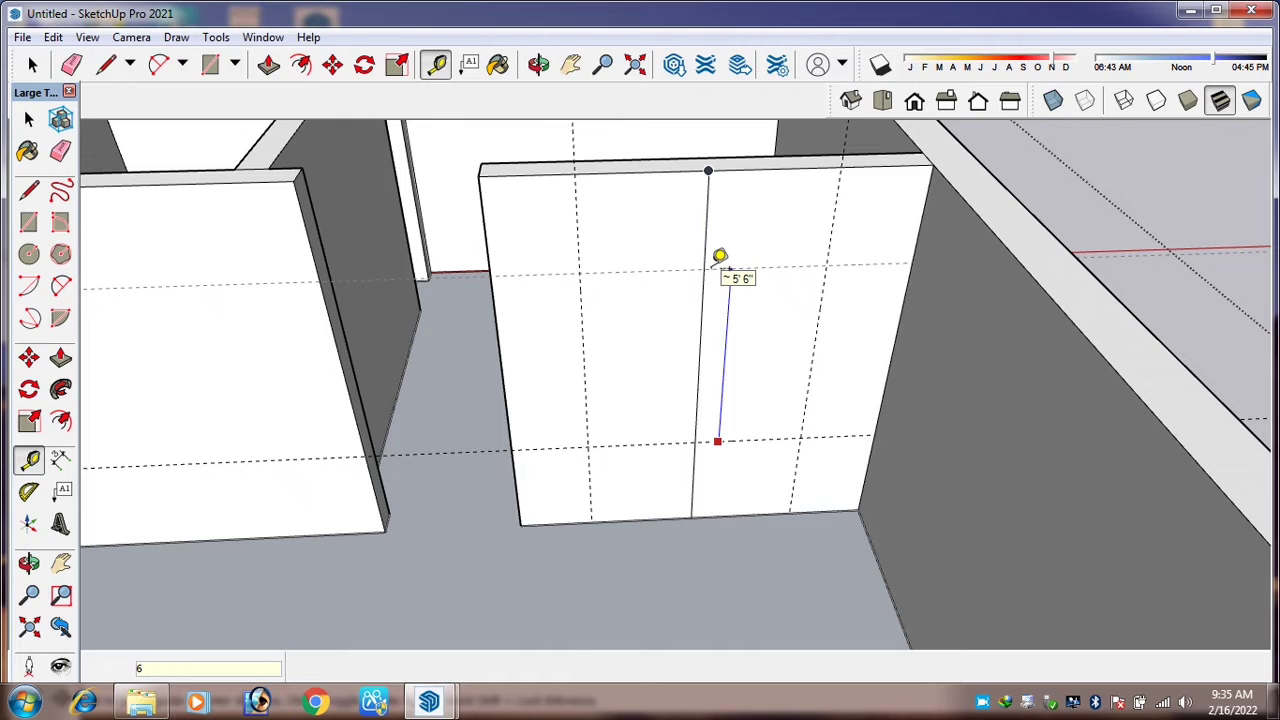
{"action": "key", "text": "Return"}
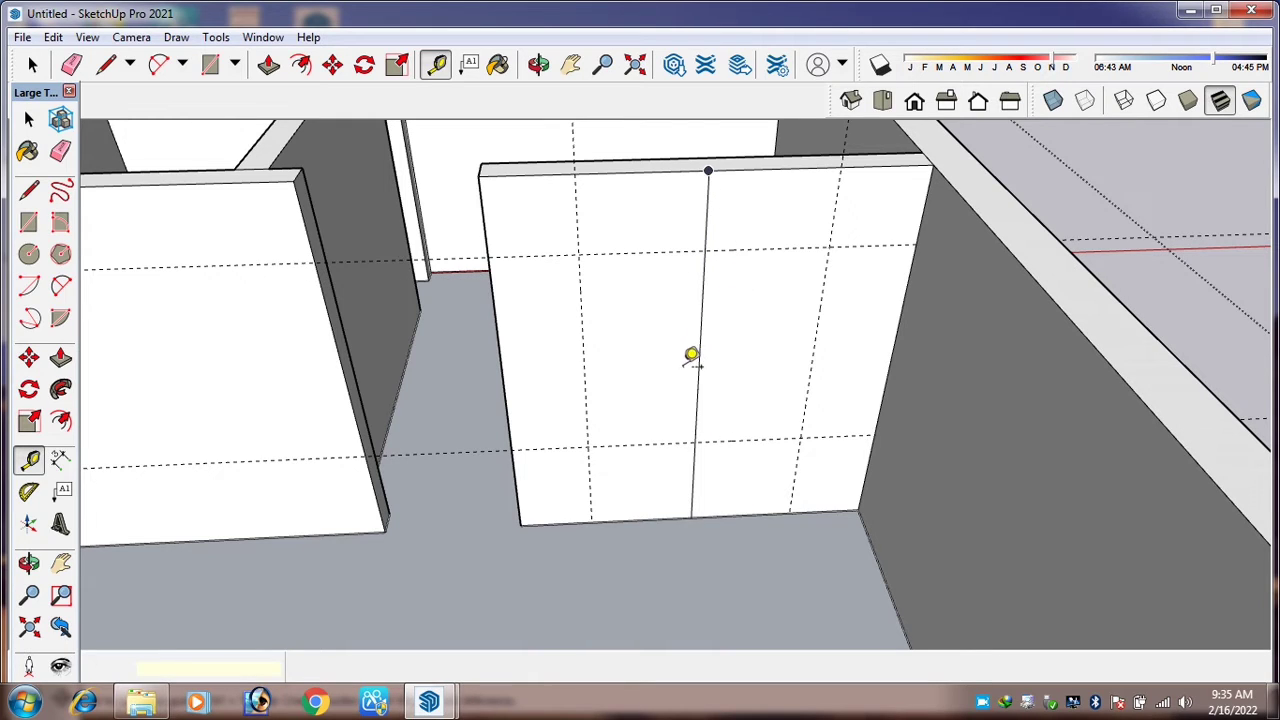
{"action": "key", "text": "r"}
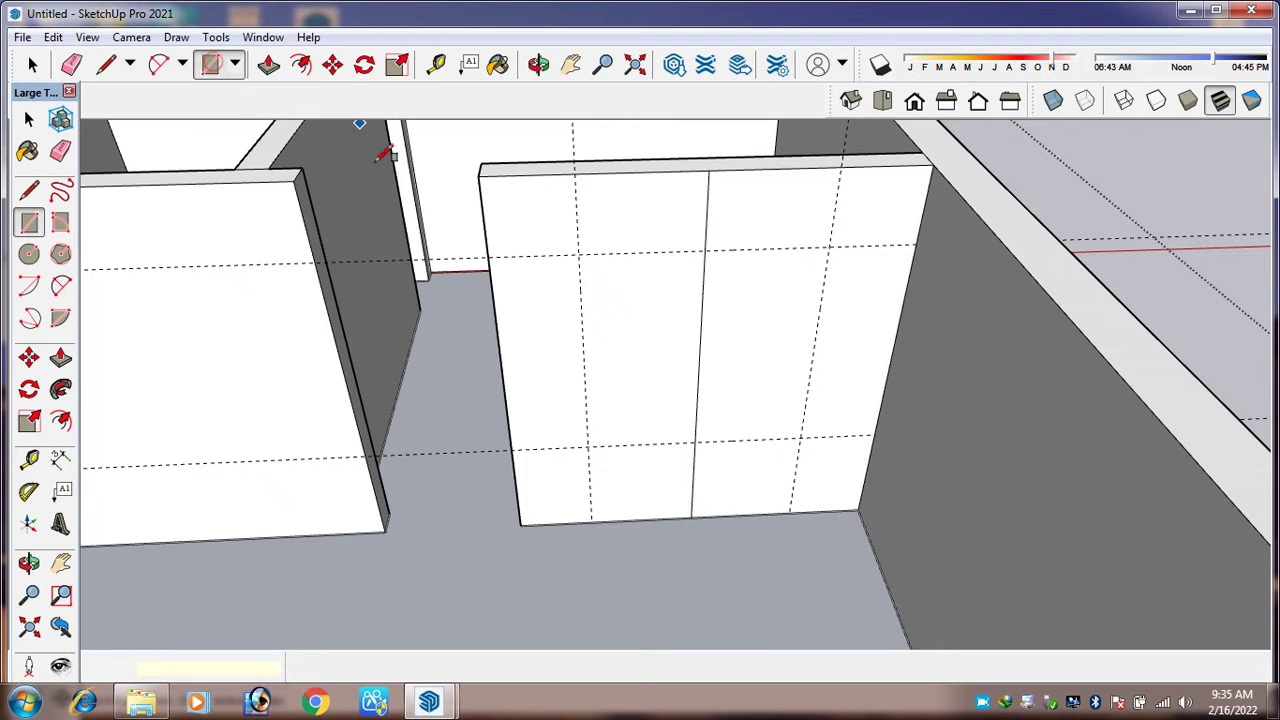
{"action": "left_click", "coordinate": [587, 447]}
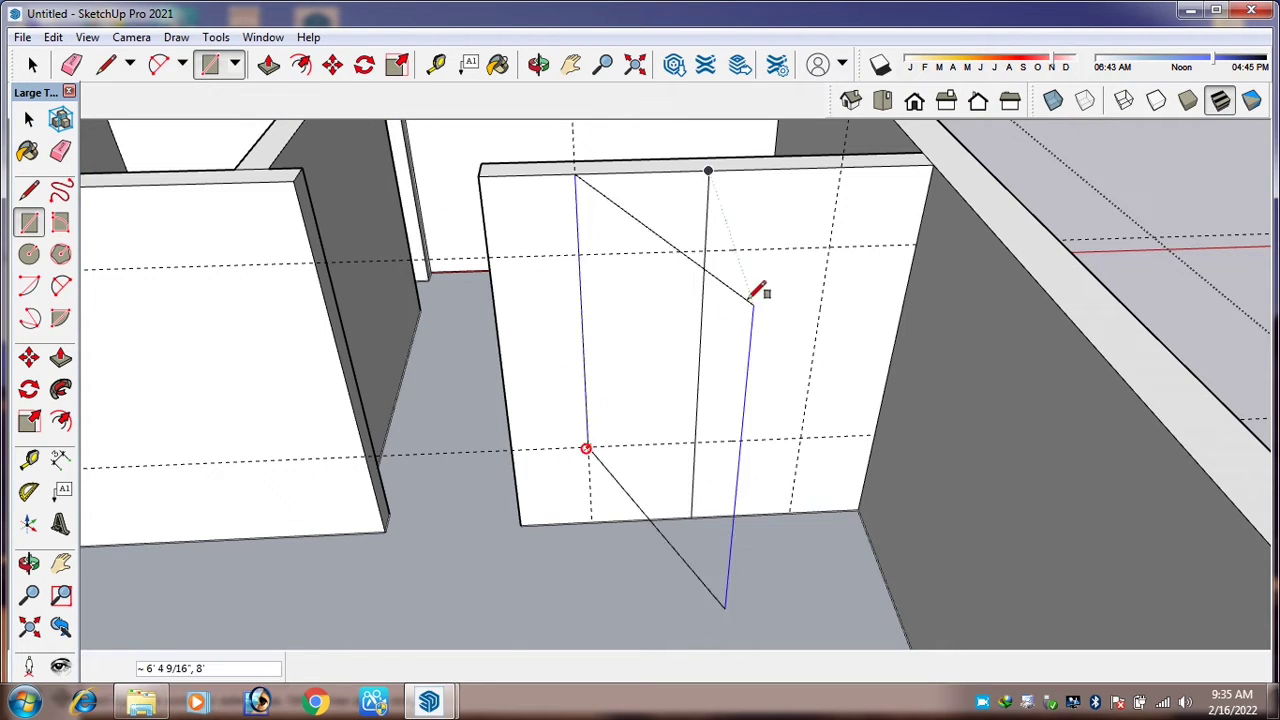
{"action": "left_click", "coordinate": [829, 246]}
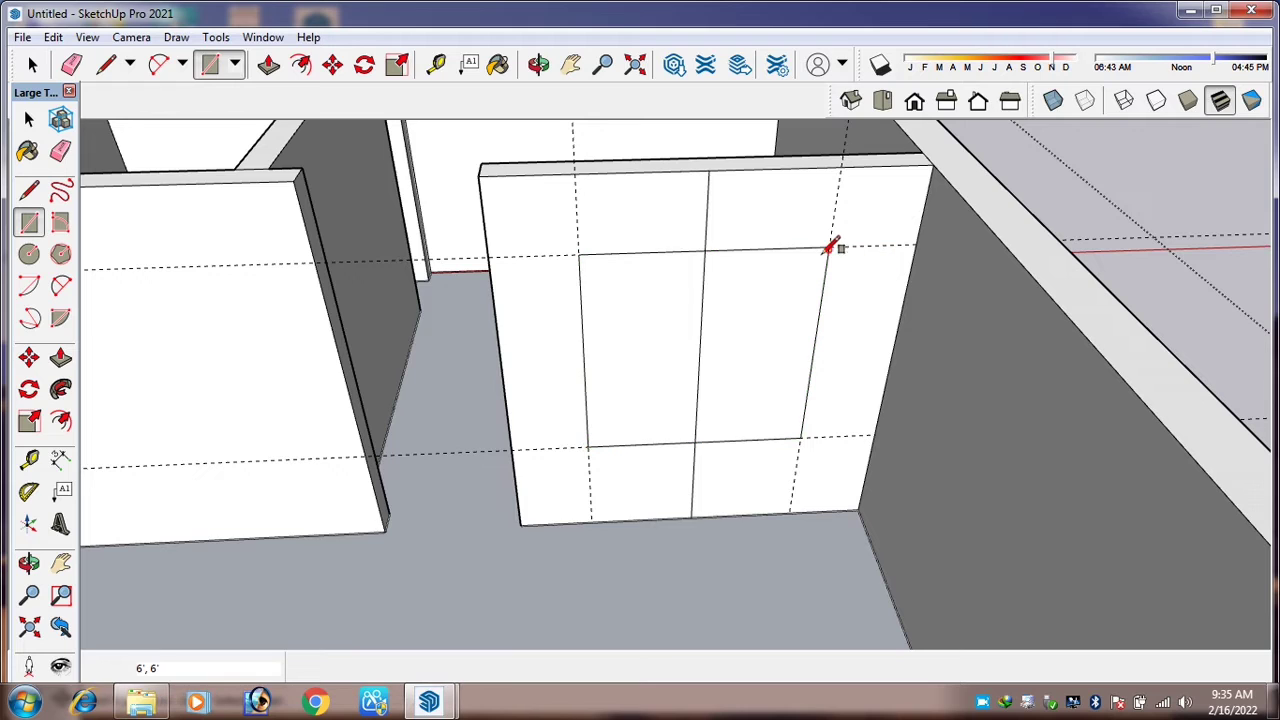
Erase the centre line inside the 6' square and push the square 9" through the wall to open the window.
{"action": "scroll", "coordinate": [770, 354], "scroll_direction": "up", "scroll_amount": 2}
{"action": "key", "text": "e"}
{"action": "left_click", "coordinate": [706, 337]}
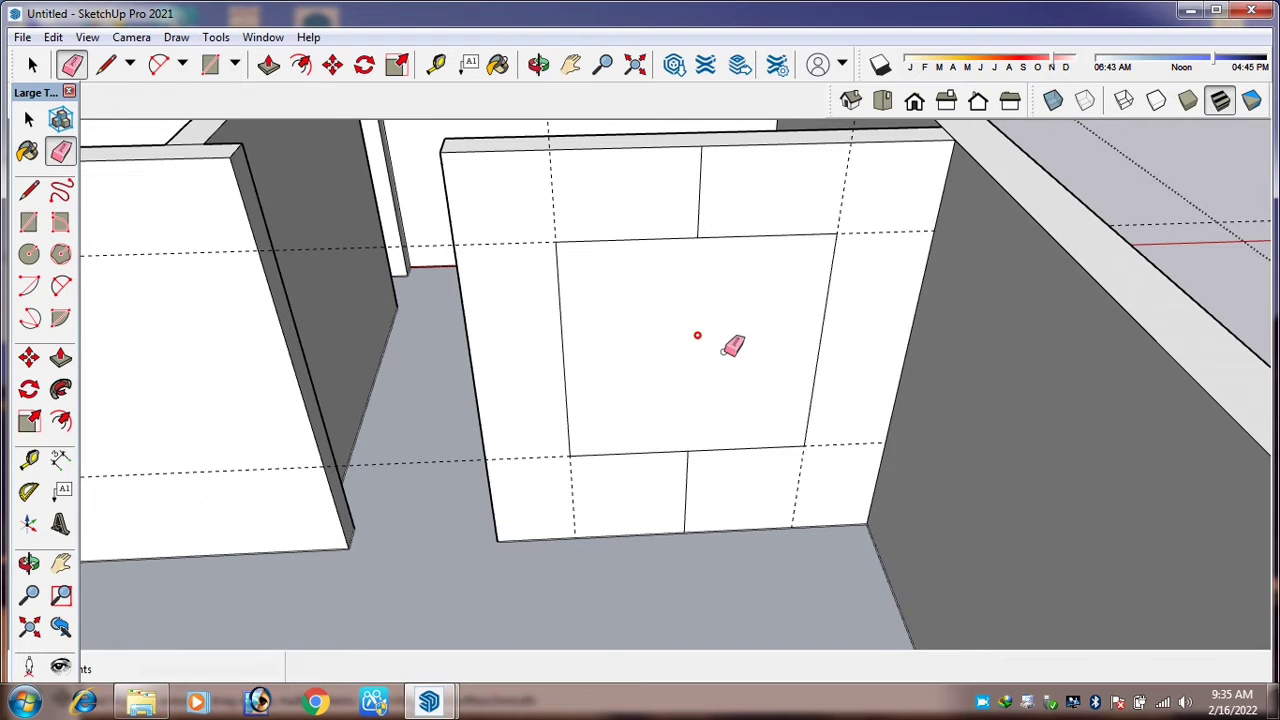
{"action": "key", "text": "p"}
{"action": "left_click", "coordinate": [791, 443]}
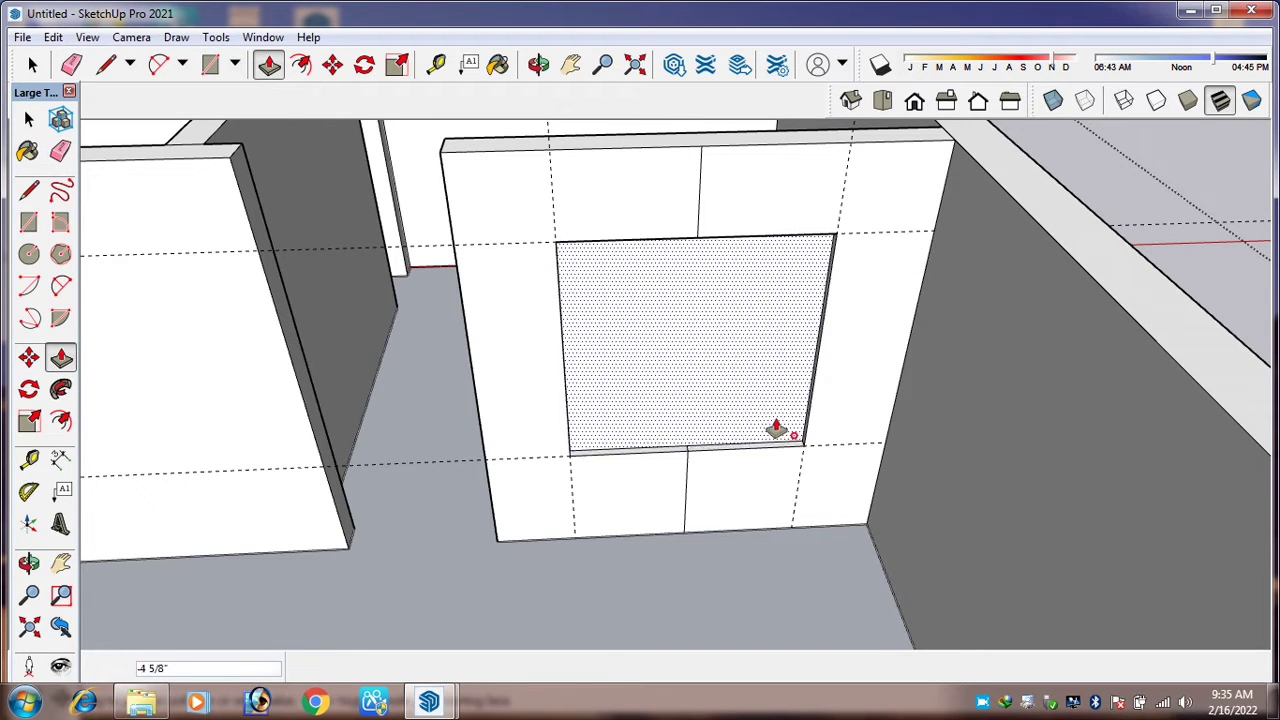
{"action": "left_click", "coordinate": [651, 441]}
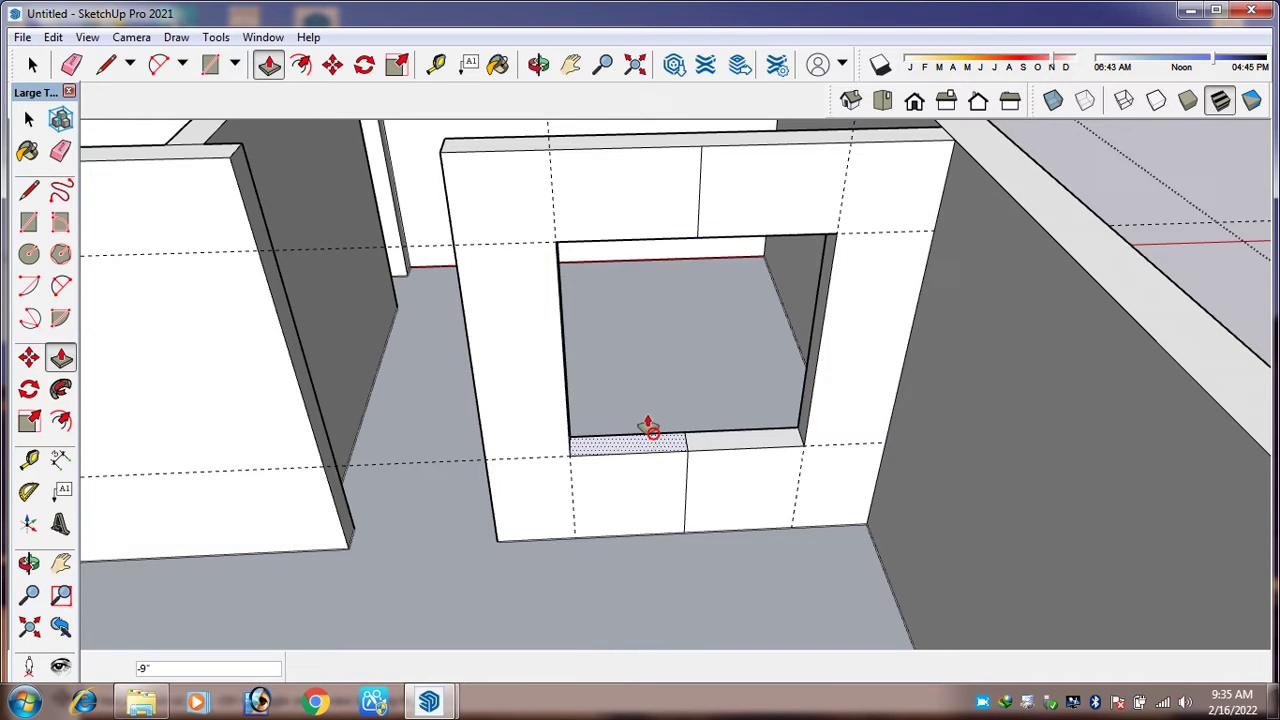
Delete all guides and erase the leftover centre-line segments on the sill and above and below the new window opening.
{"action": "left_click", "coordinate": [53, 37]}
{"action": "left_click", "coordinate": [102, 209]}
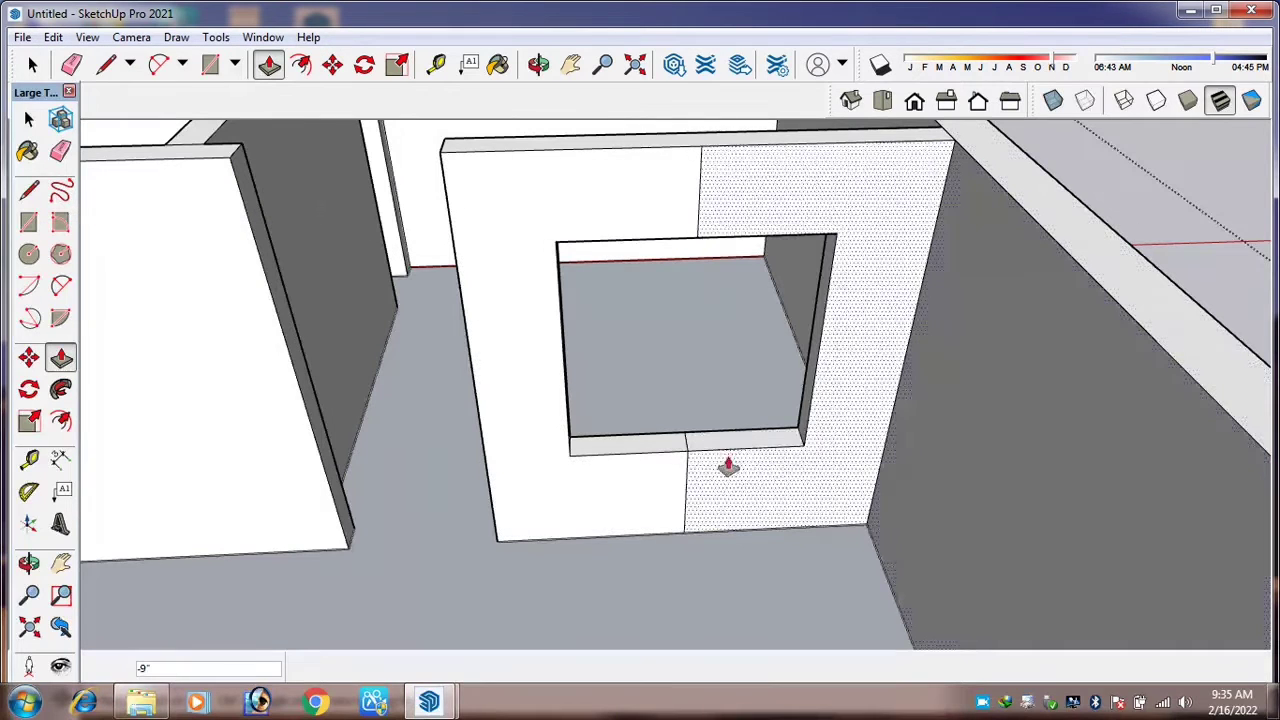
{"action": "key", "text": "e"}
{"action": "scroll", "coordinate": [694, 432], "scroll_direction": "up", "scroll_amount": 3}
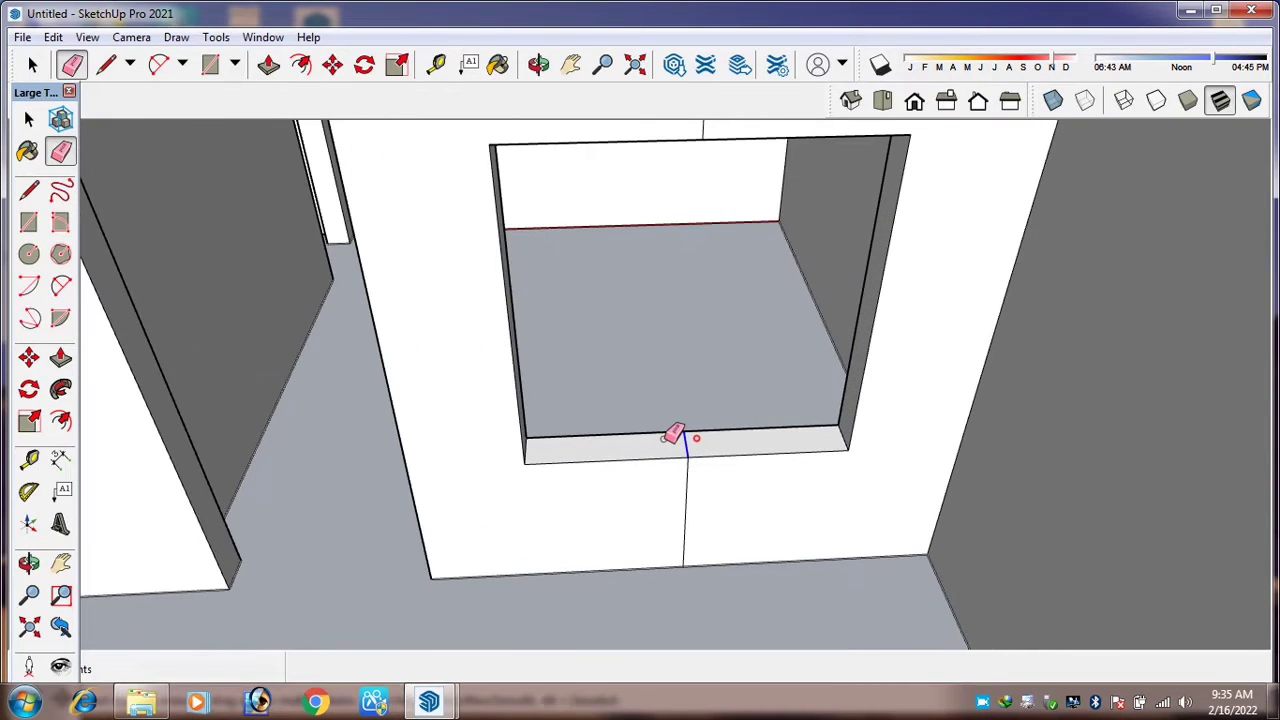
{"action": "scroll", "coordinate": [668, 481], "scroll_direction": "down", "scroll_amount": 3}
{"action": "left_click", "coordinate": [690, 210]}
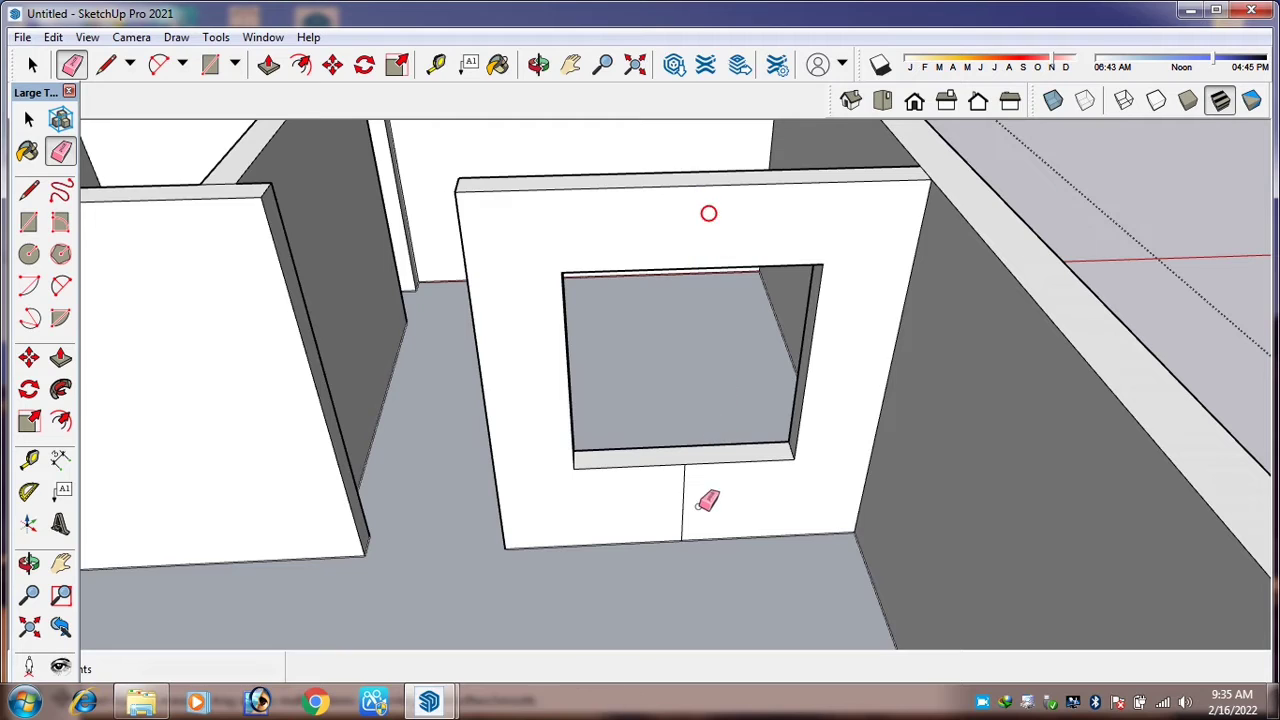
{"action": "left_click", "coordinate": [686, 500]}
{"action": "scroll", "coordinate": [640, 212], "scroll_direction": "up", "scroll_amount": 2}
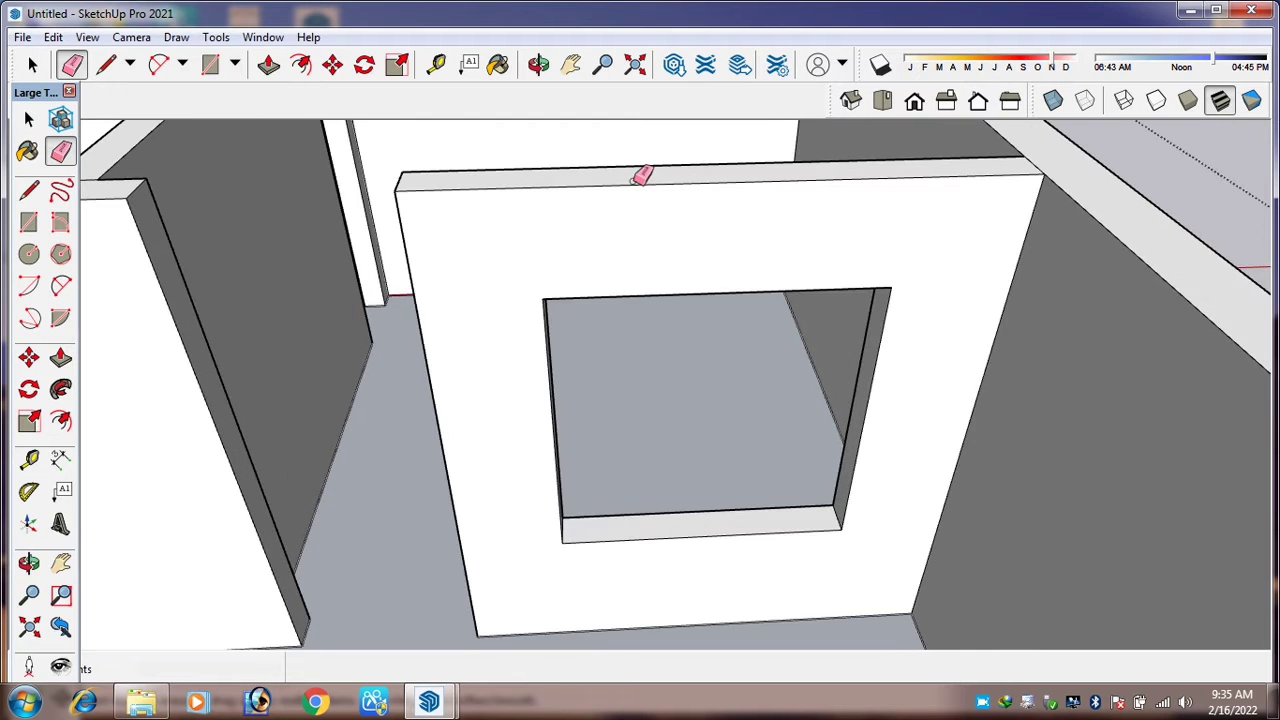
{"action": "left_click", "coordinate": [636, 185]}
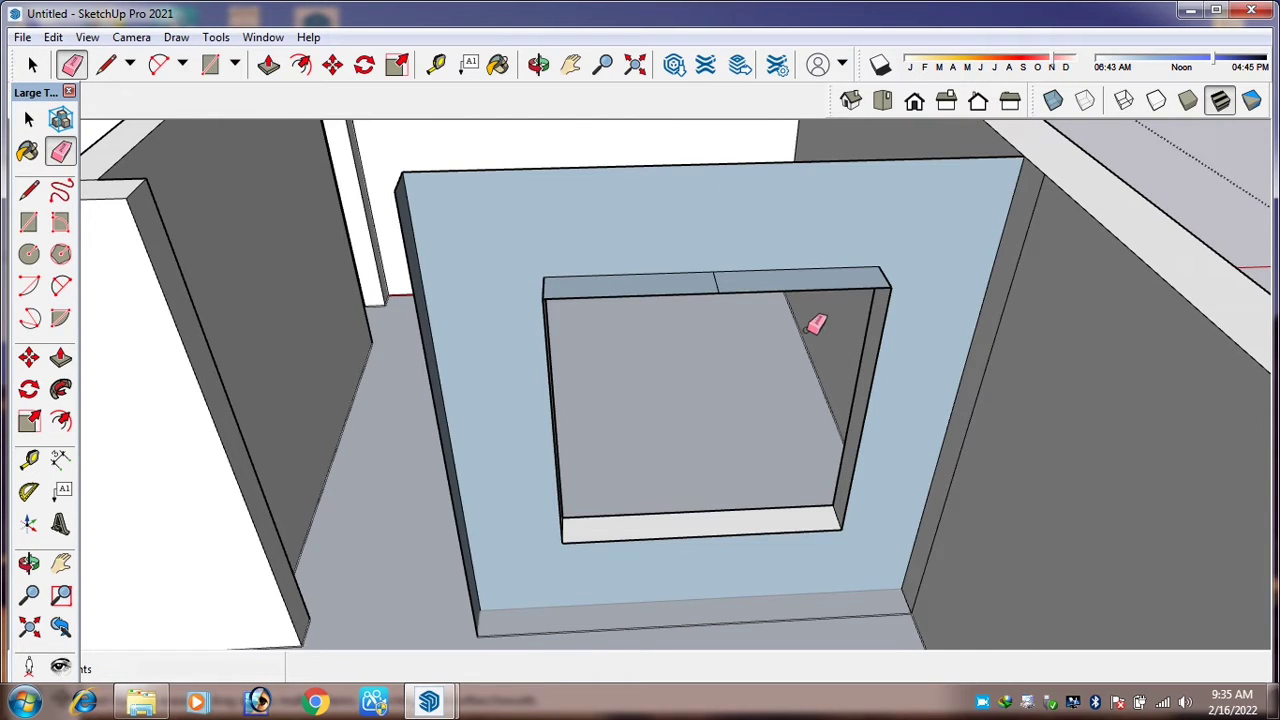
{"action": "key", "text": "ctrl+z"}
Look over the raised interior walls and their openings across the whole model.
{"action": "scroll", "coordinate": [917, 356], "scroll_direction": "down", "scroll_amount": 8}
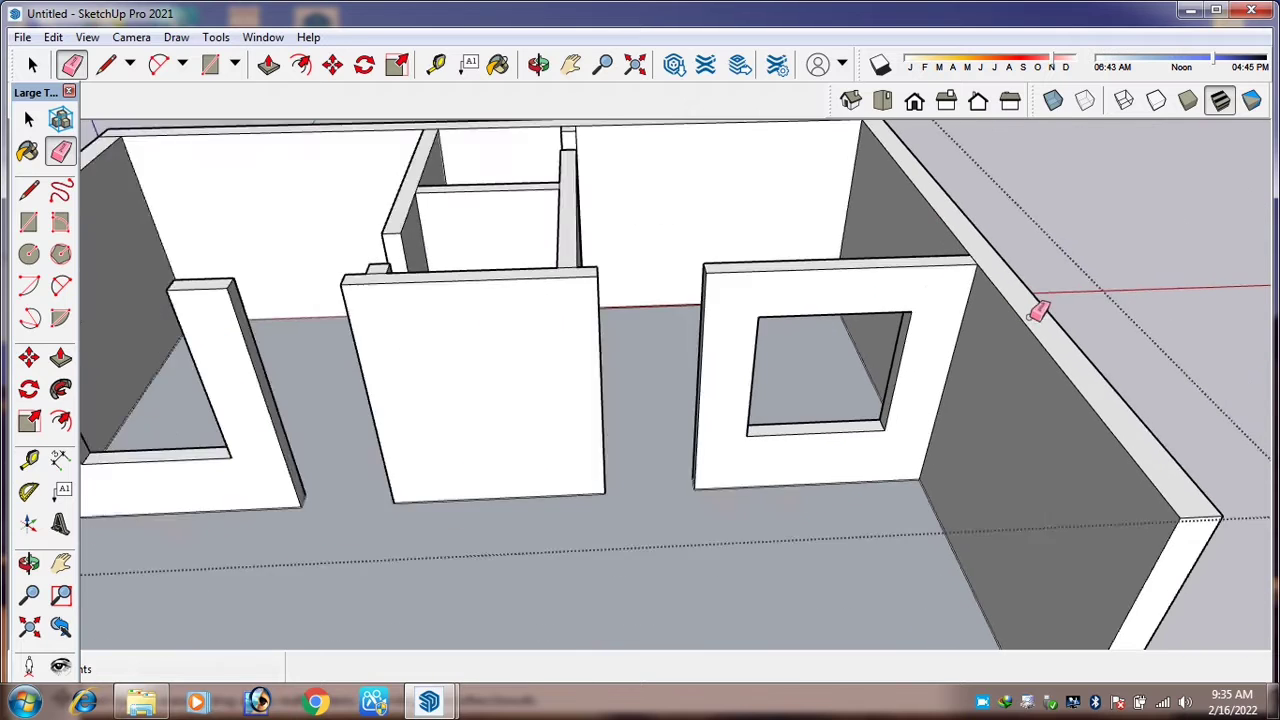
{"action": "scroll", "coordinate": [466, 158], "scroll_direction": "up", "scroll_amount": 5}
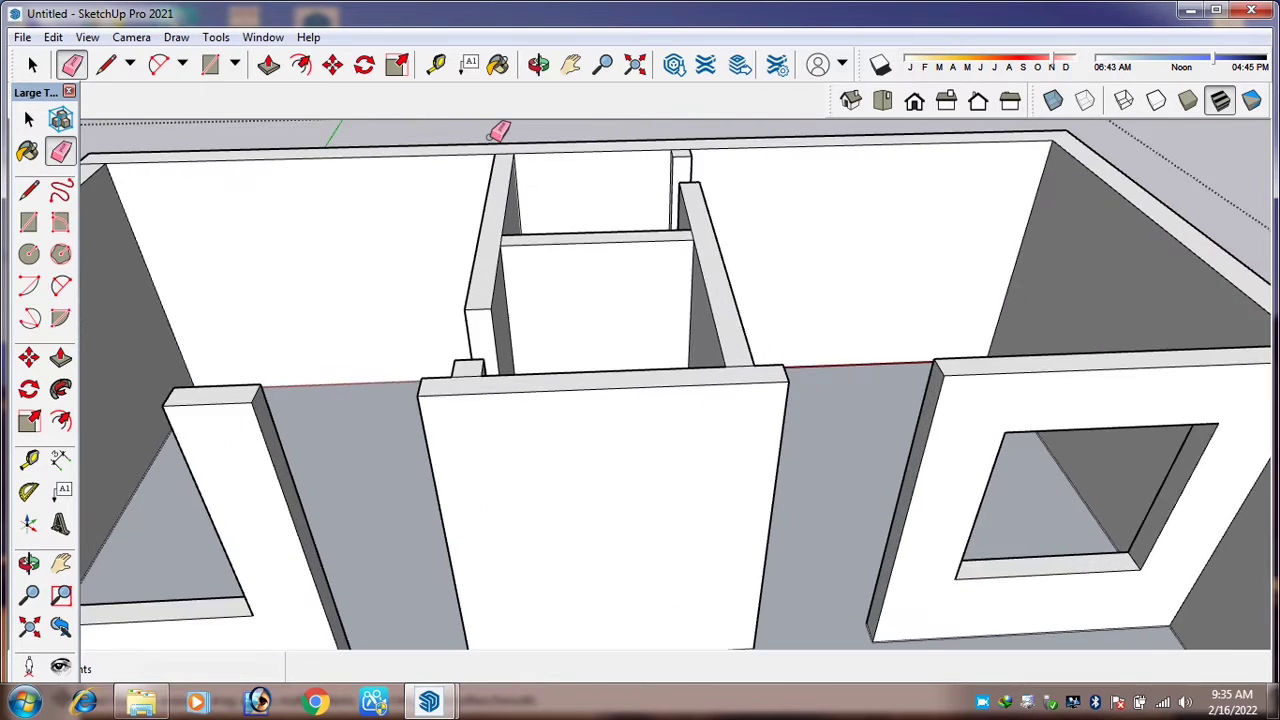
{"action": "scroll", "coordinate": [527, 137], "scroll_direction": "down", "scroll_amount": 4}
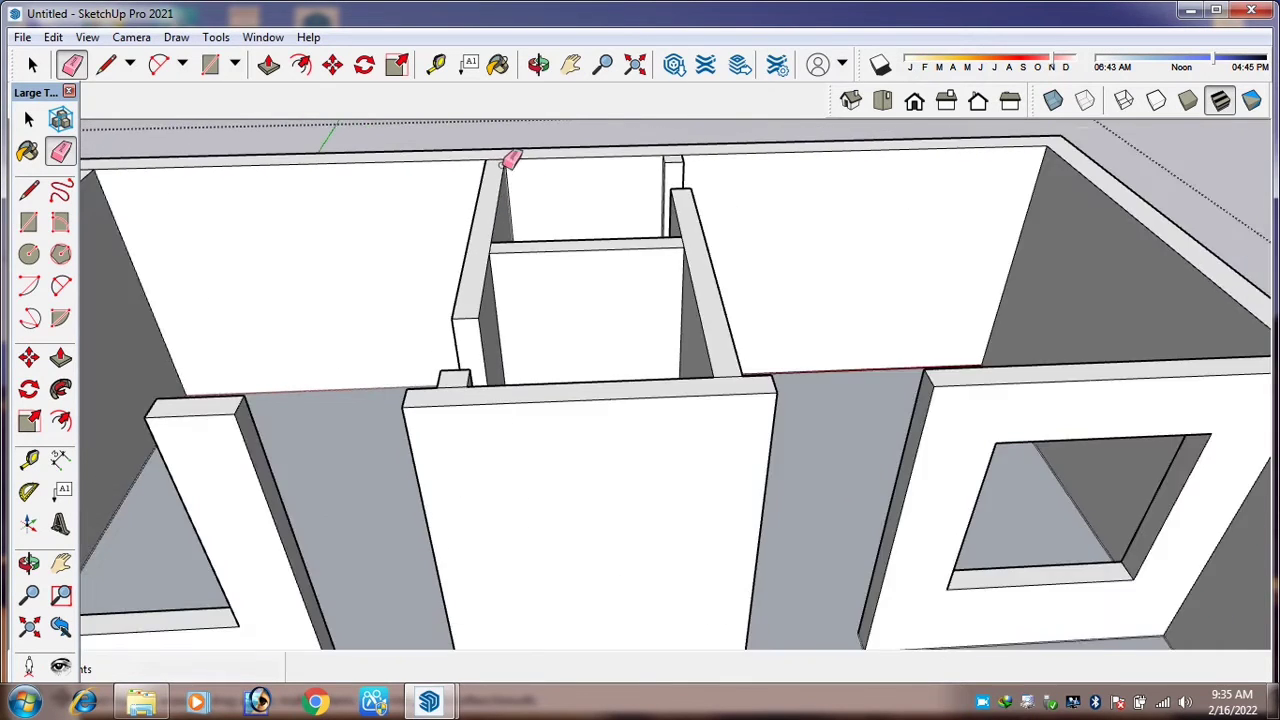
{"action": "scroll", "coordinate": [470, 372], "scroll_direction": "up", "scroll_amount": 2}
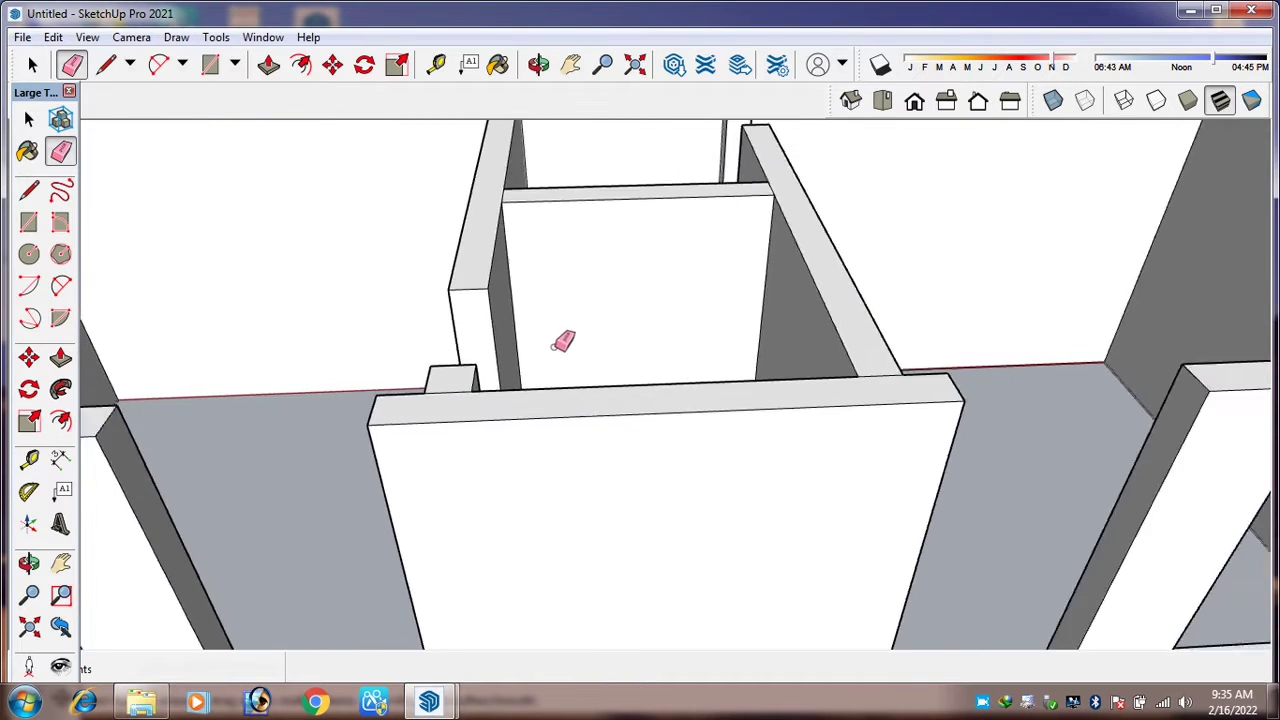
{"action": "scroll", "coordinate": [600, 330], "scroll_direction": "down", "scroll_amount": 5}
{"action": "scroll", "coordinate": [650, 316], "scroll_direction": "down", "scroll_amount": 2}
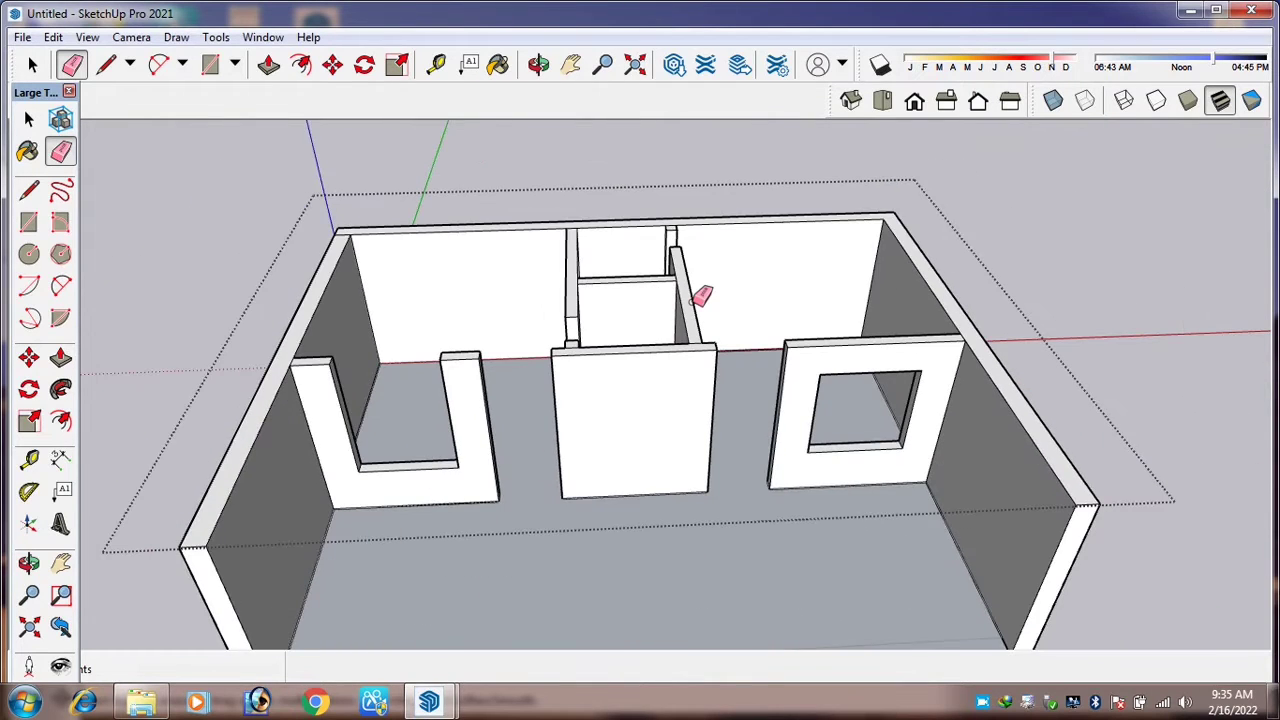
{"action": "scroll", "coordinate": [690, 302], "scroll_direction": "down", "scroll_amount": 1}
Place a horizontal guide 6' above the front sill edge of the open-topped window in the other interior wall.
{"action": "scroll", "coordinate": [401, 343], "scroll_direction": "up", "scroll_amount": 3}
{"action": "middle_click_drag", "start_coordinate": [427, 415], "coordinate": [495, 399]}
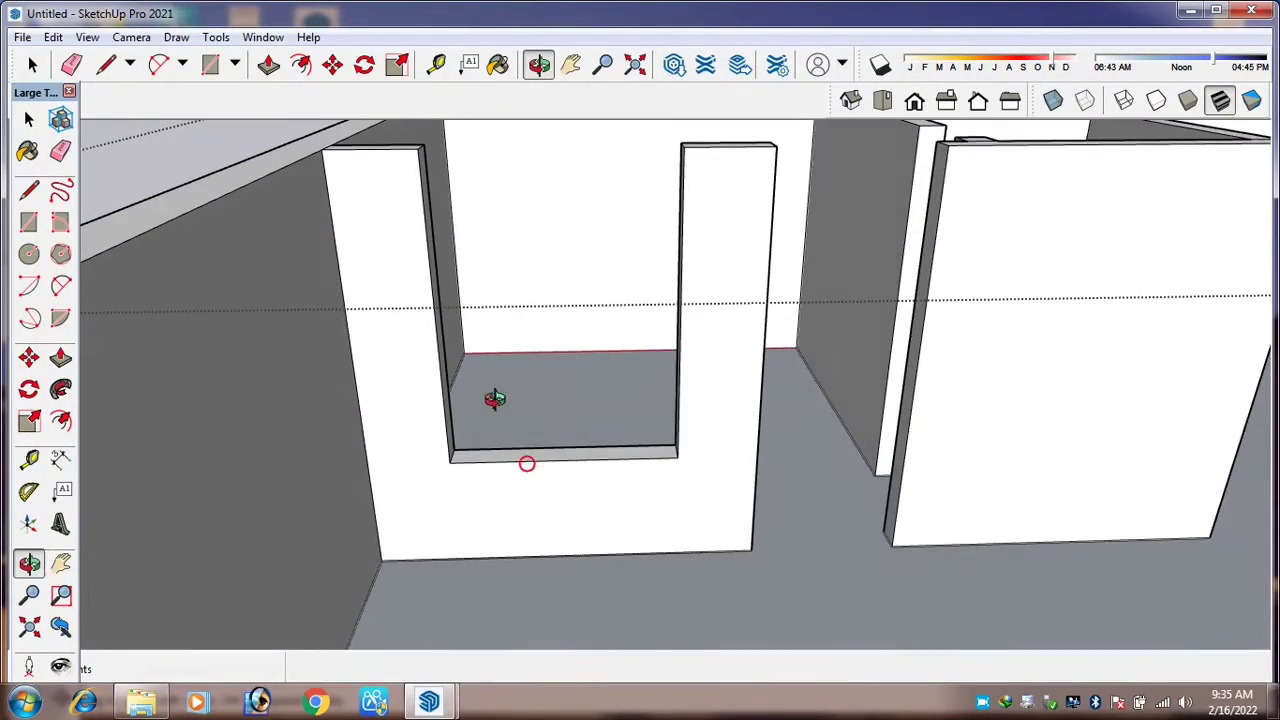
{"action": "left_click", "coordinate": [435, 64]}
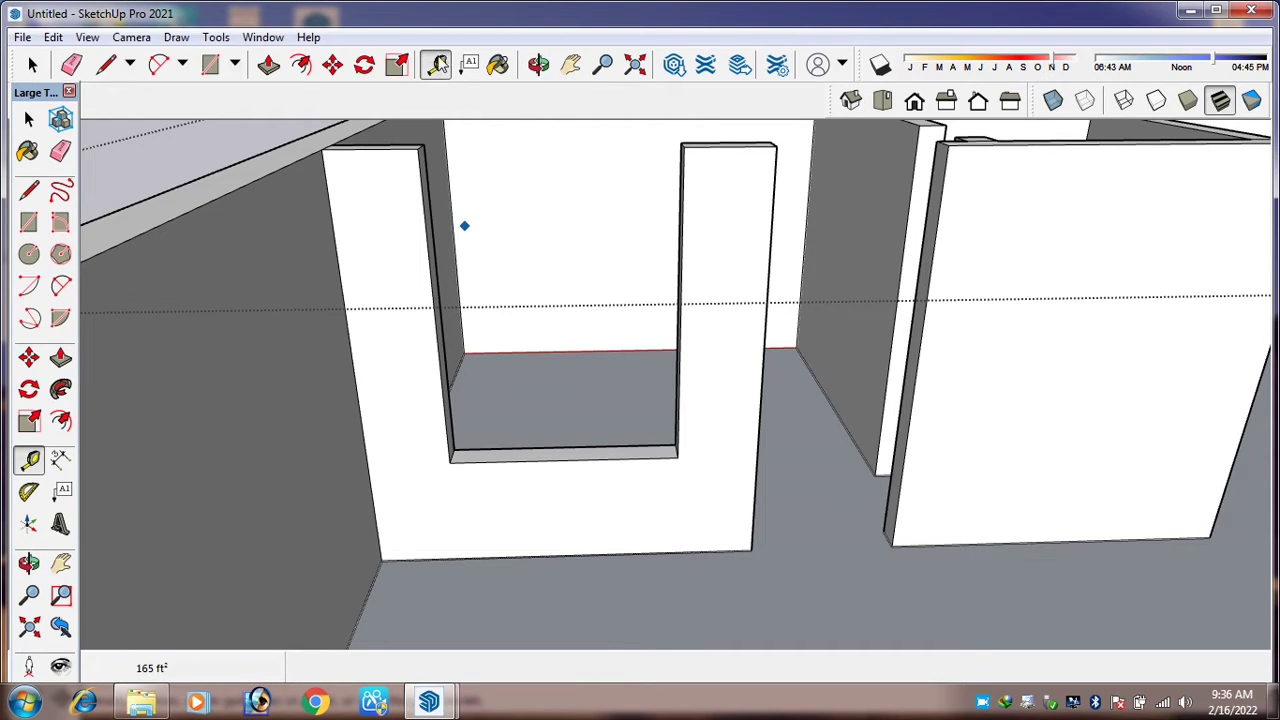
{"action": "left_click", "coordinate": [600, 459]}
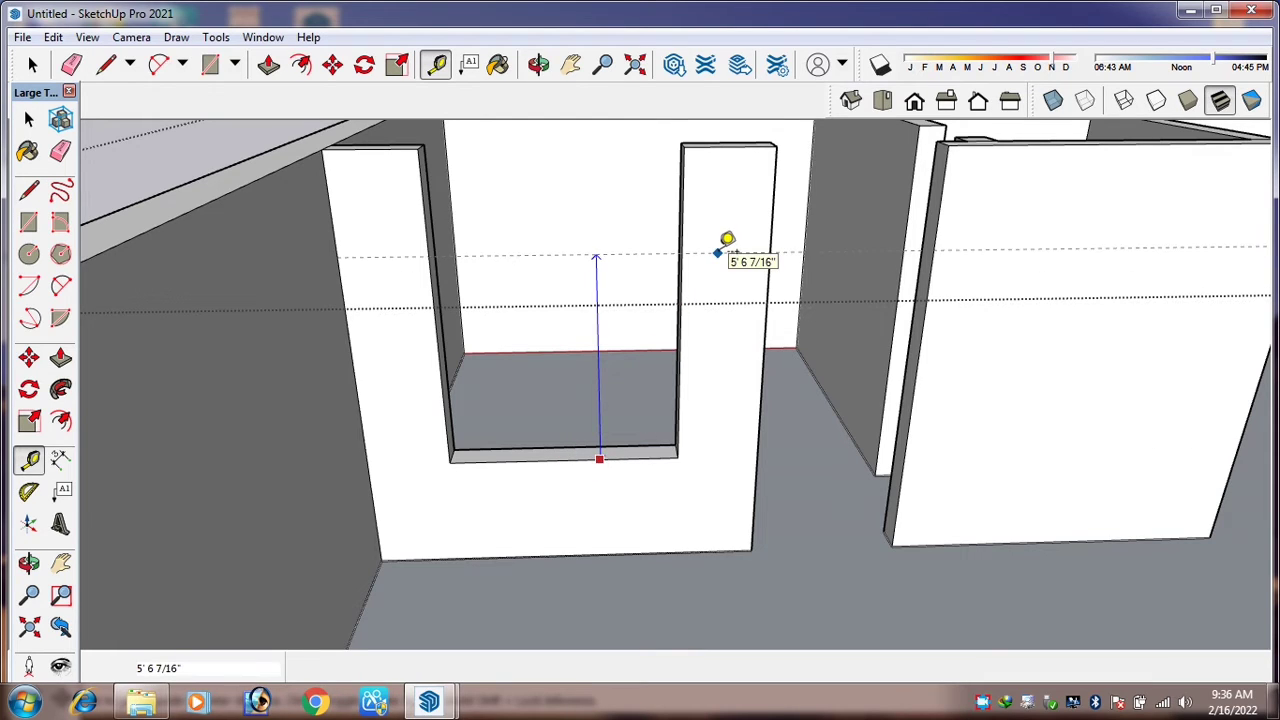
{"action": "type", "text": "6"}
{"action": "key", "text": "Return"}
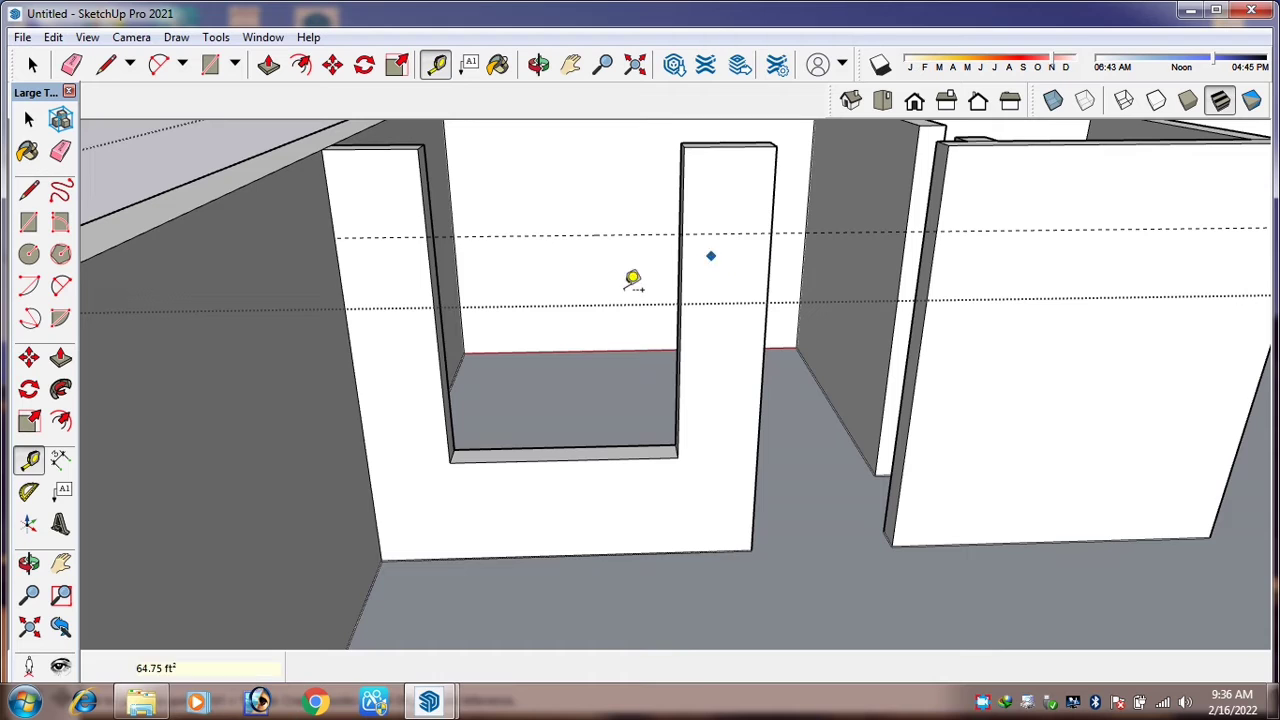
Draw a 2' by 9" rectangle on the inner side face of the open-topped window, from the guide up to the wall top.
{"action": "middle_click_drag", "start_coordinate": [575, 400], "coordinate": [390, 432]}
{"action": "middle_click_drag", "start_coordinate": [290, 133], "coordinate": [328, 240]}
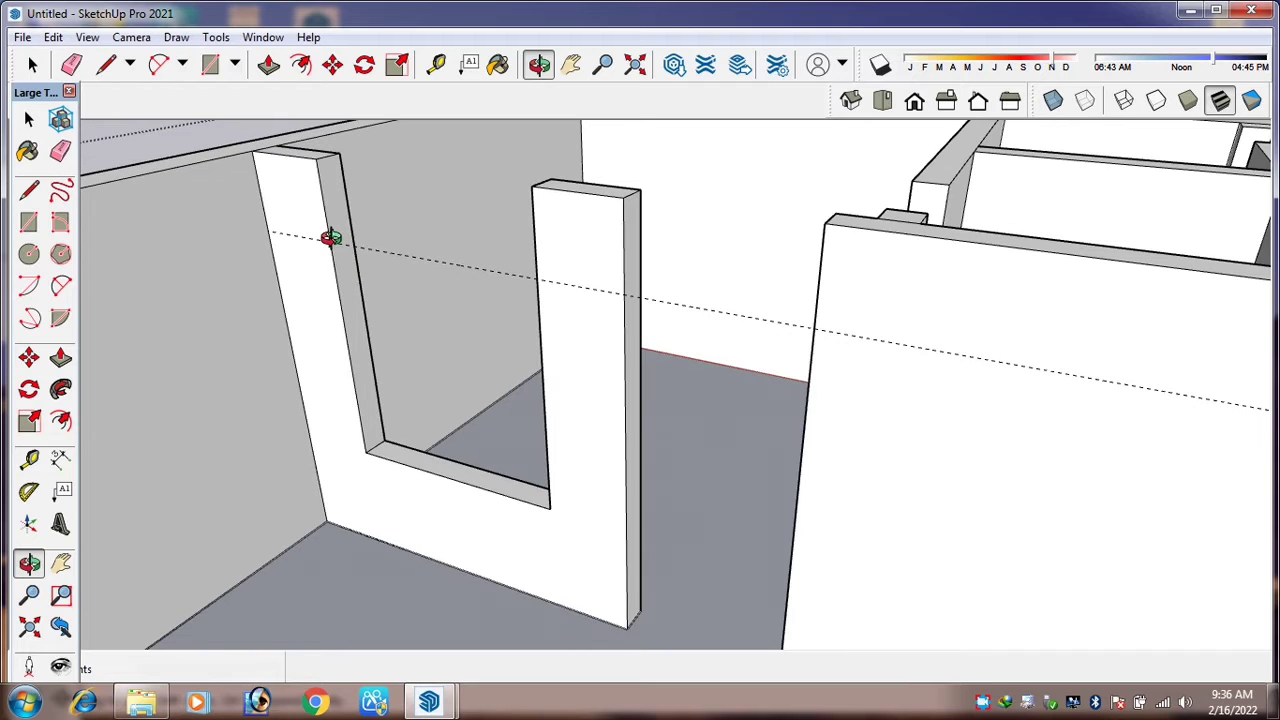
{"action": "middle_click_drag", "start_coordinate": [1070, 378], "coordinate": [908, 357]}
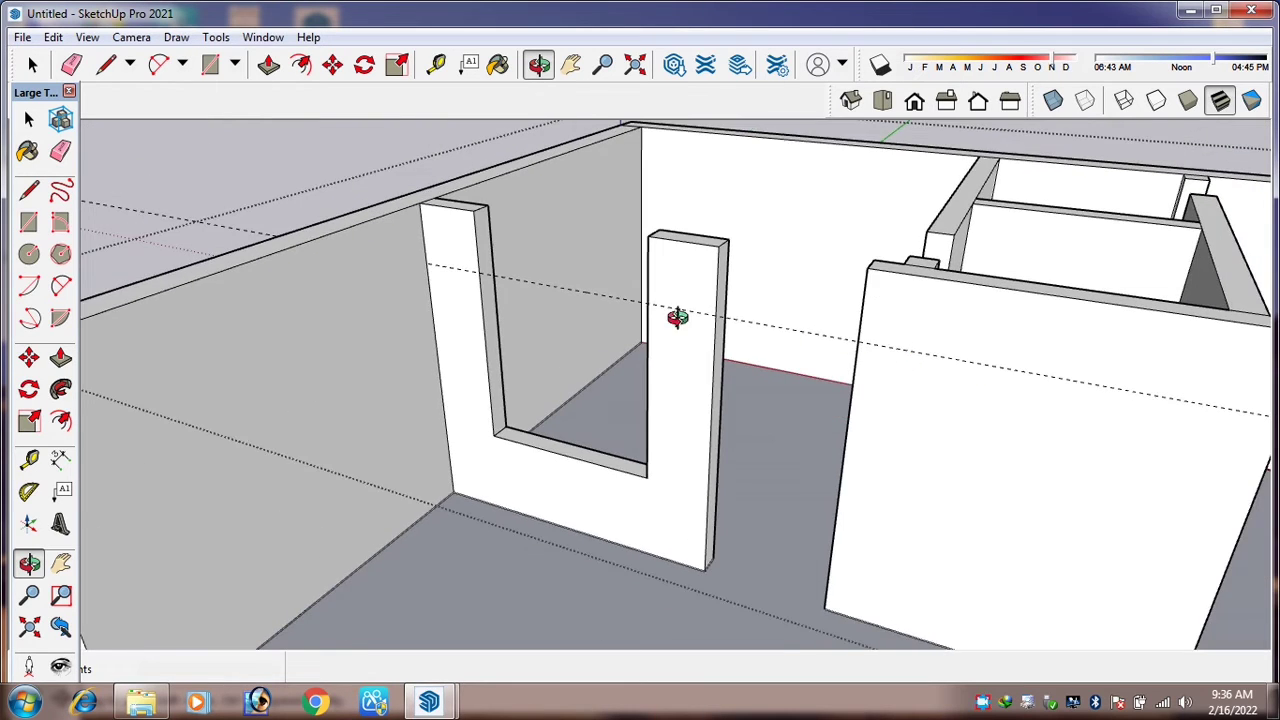
{"action": "middle_click_drag", "start_coordinate": [678, 317], "coordinate": [518, 238]}
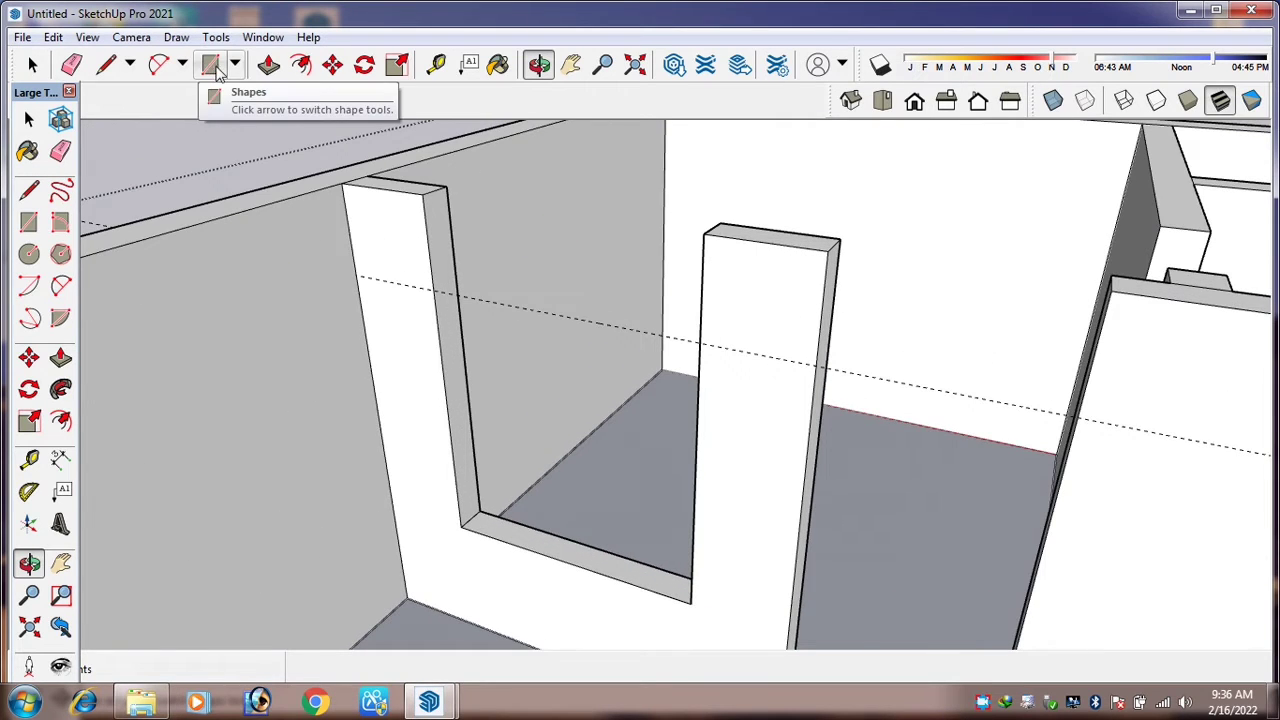
{"action": "left_click", "coordinate": [208, 65]}
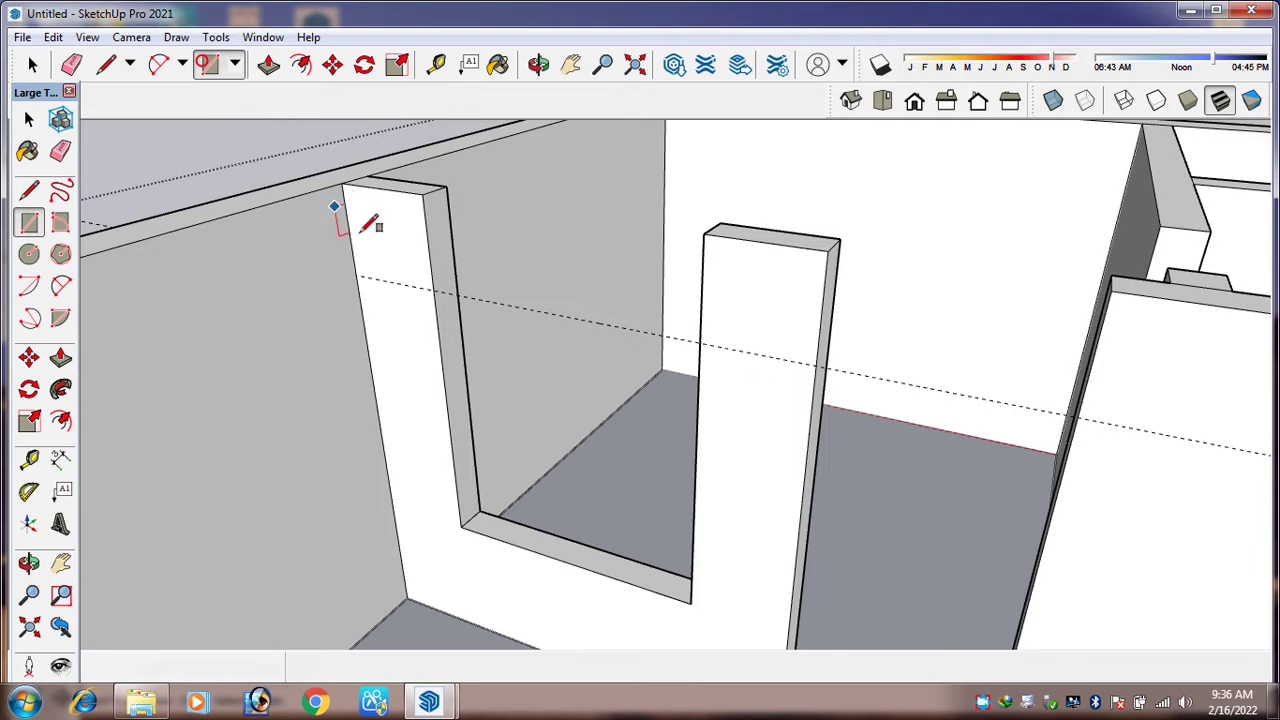
{"action": "left_click", "coordinate": [432, 289]}
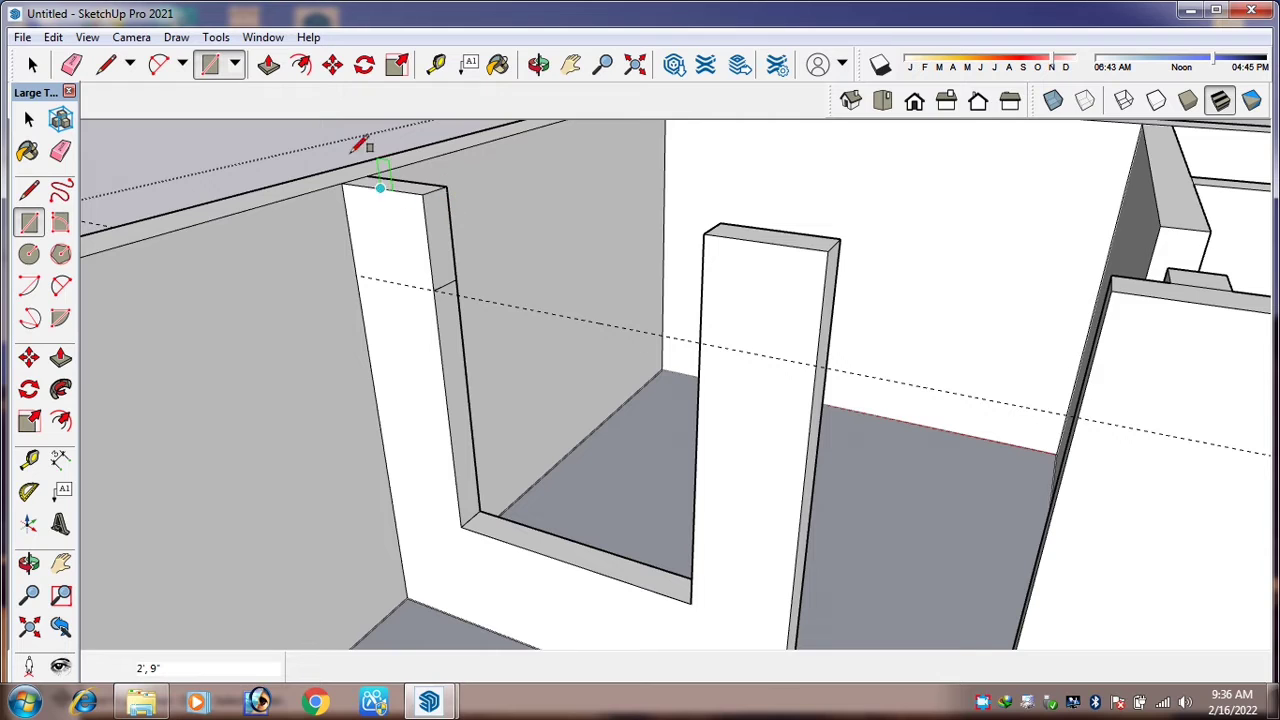
Push/pull the 2' by 9" face 6' across to the opposite pier and erase the seam on top of the wall.
{"action": "left_click", "coordinate": [268, 65]}
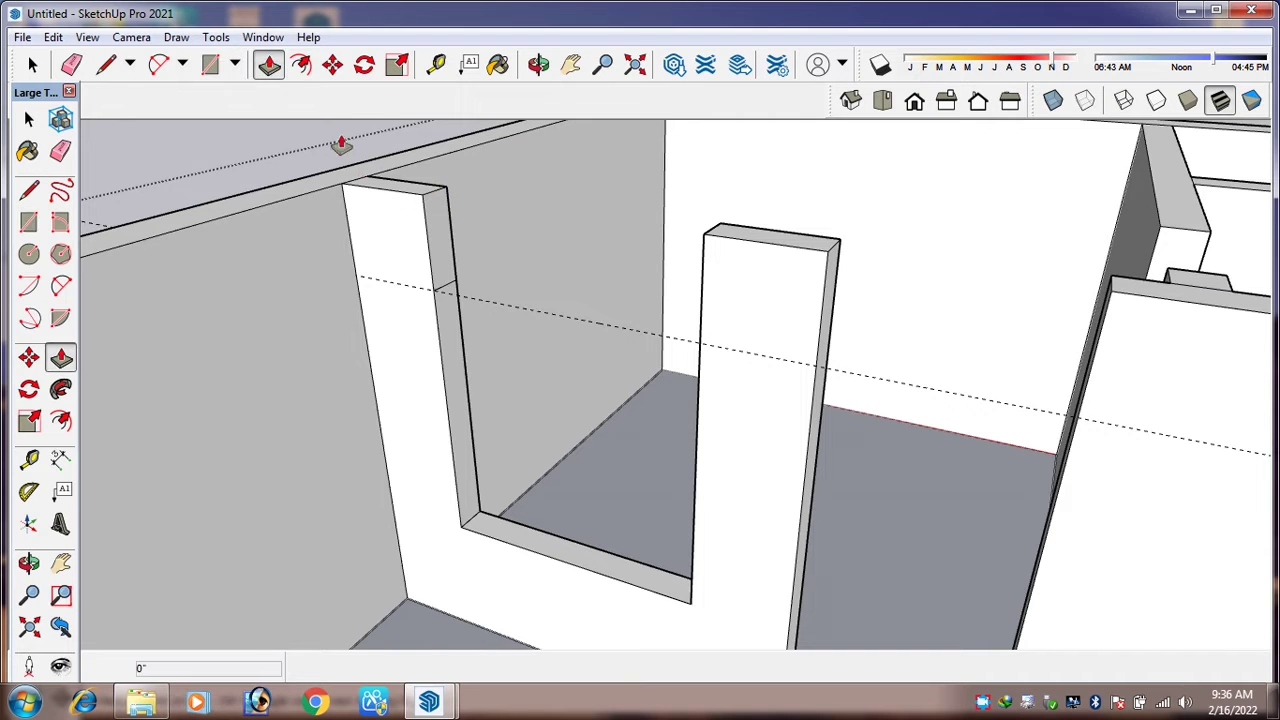
{"action": "left_click", "coordinate": [437, 217]}
{"action": "left_click", "coordinate": [704, 237]}
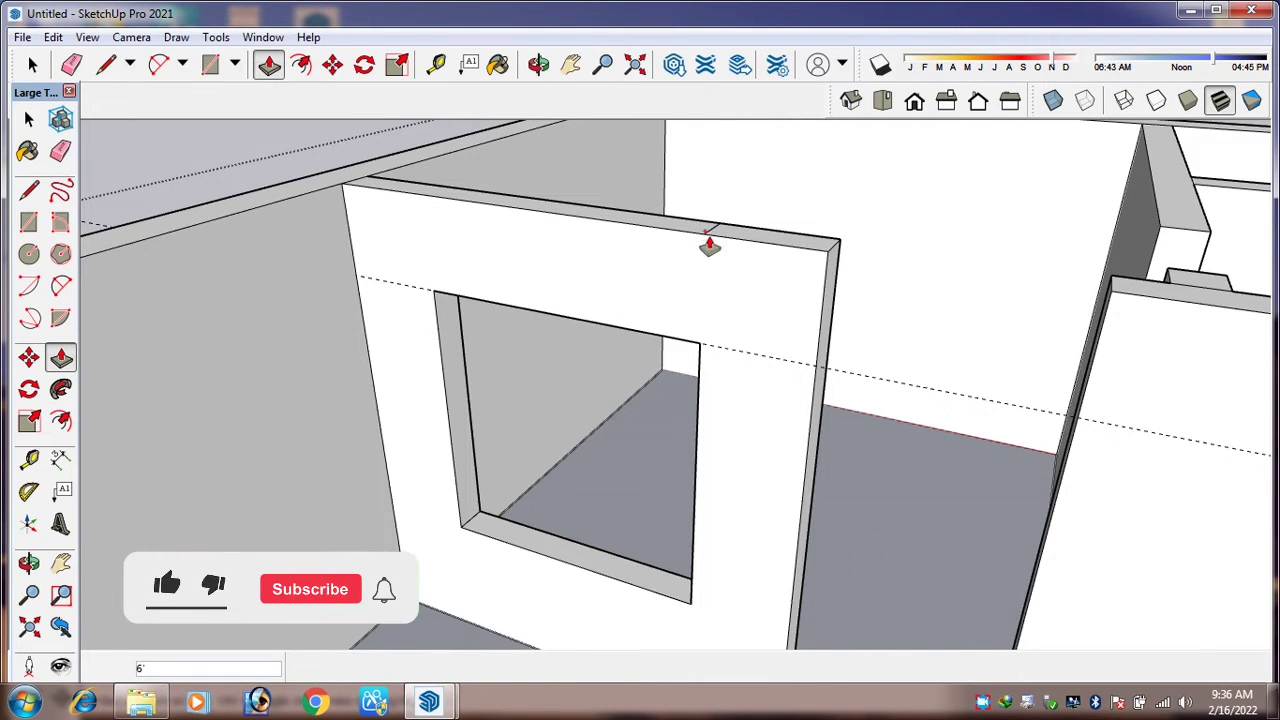
{"action": "scroll", "coordinate": [706, 232], "scroll_direction": "up", "scroll_amount": 2}
{"action": "key", "text": "e"}
{"action": "scroll", "coordinate": [712, 234], "scroll_direction": "up", "scroll_amount": 2}
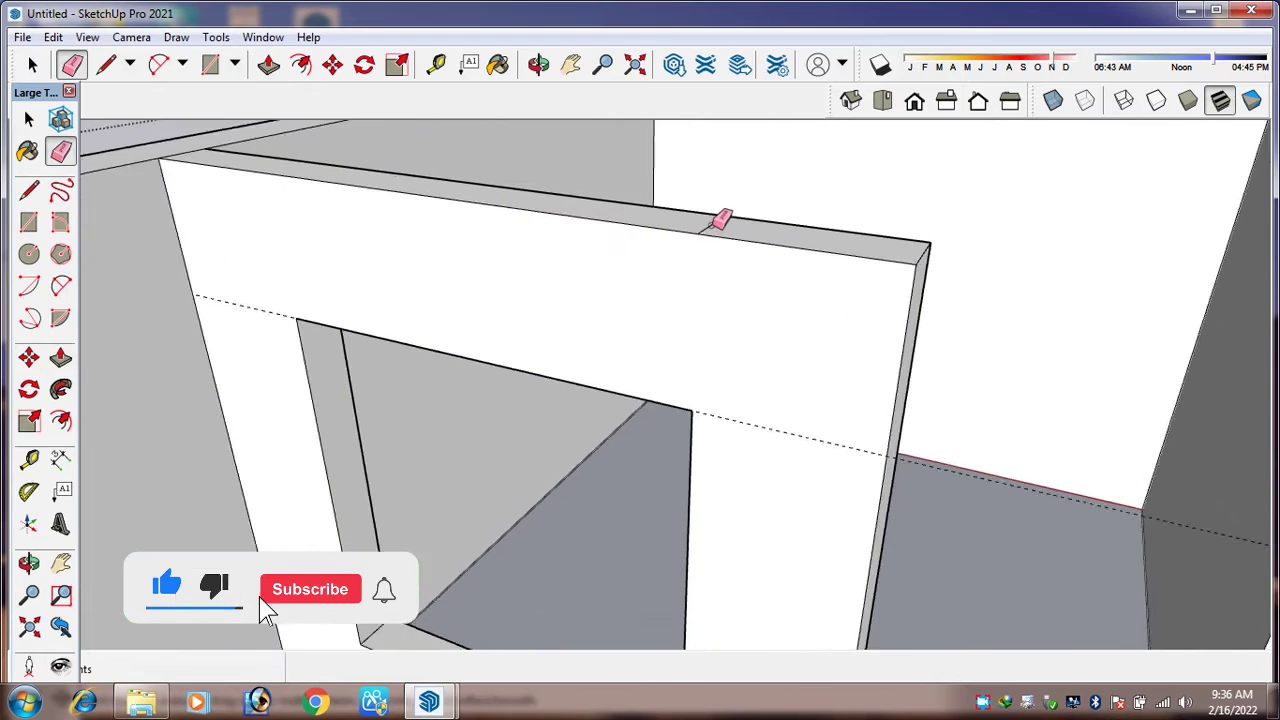
{"action": "left_click", "coordinate": [711, 227]}
Draw a 2' by 9" rectangle on the end face of the window wall beside the door opening, from the guide to the wall top.
{"action": "scroll", "coordinate": [340, 174], "scroll_direction": "down", "scroll_amount": 3}
{"action": "scroll", "coordinate": [300, 160], "scroll_direction": "down", "scroll_amount": 2}
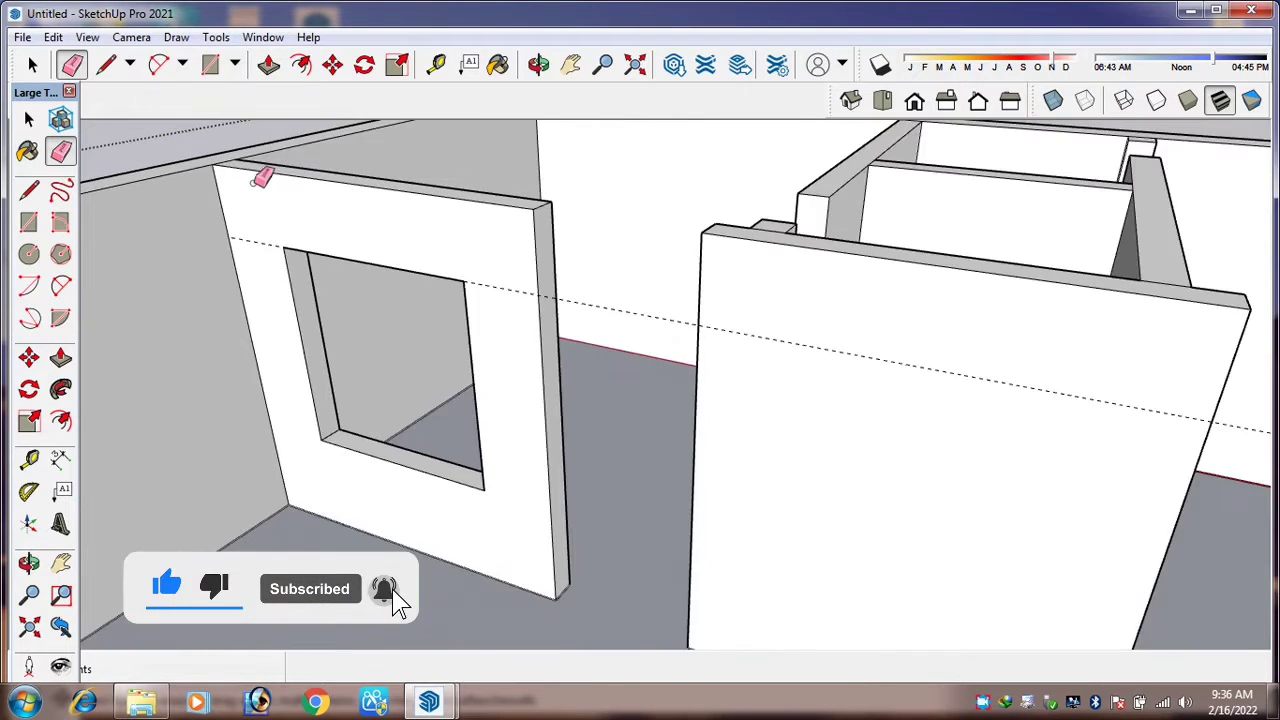
{"action": "scroll", "coordinate": [486, 251], "scroll_direction": "up", "scroll_amount": 3}
{"action": "key", "text": "r"}
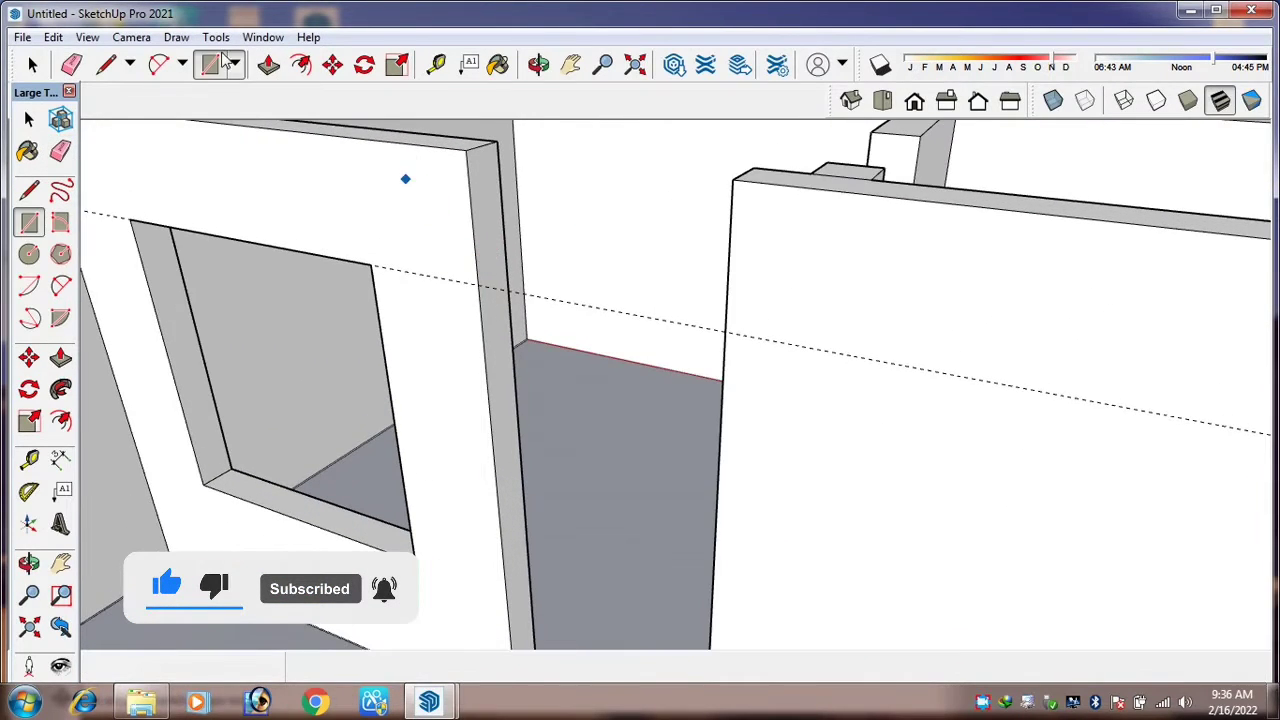
{"action": "left_click", "coordinate": [481, 285]}
{"action": "left_click", "coordinate": [497, 141]}
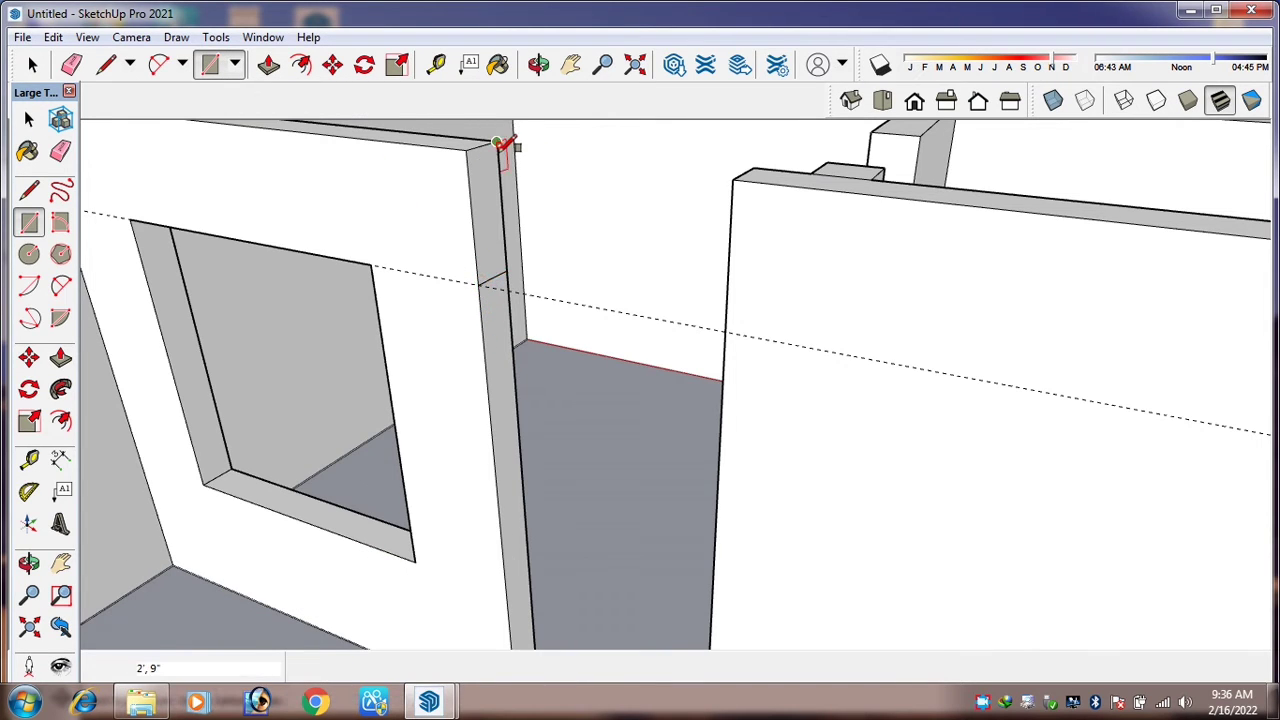
Push/pull the 2' by 9" face across the door opening to the adjacent wall and erase the leftover seams.
{"action": "key", "text": "p"}
{"action": "left_click_drag", "start_coordinate": [492, 200], "coordinate": [486, 190]}
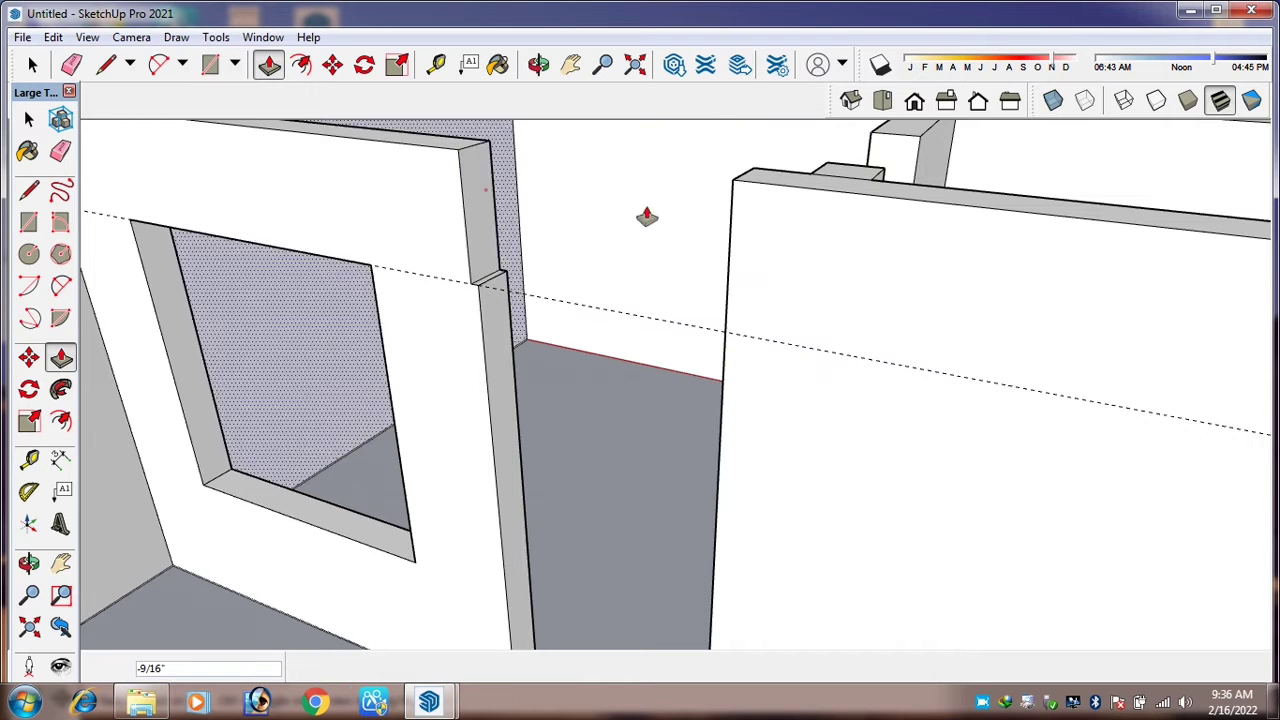
{"action": "left_click", "coordinate": [487, 243]}
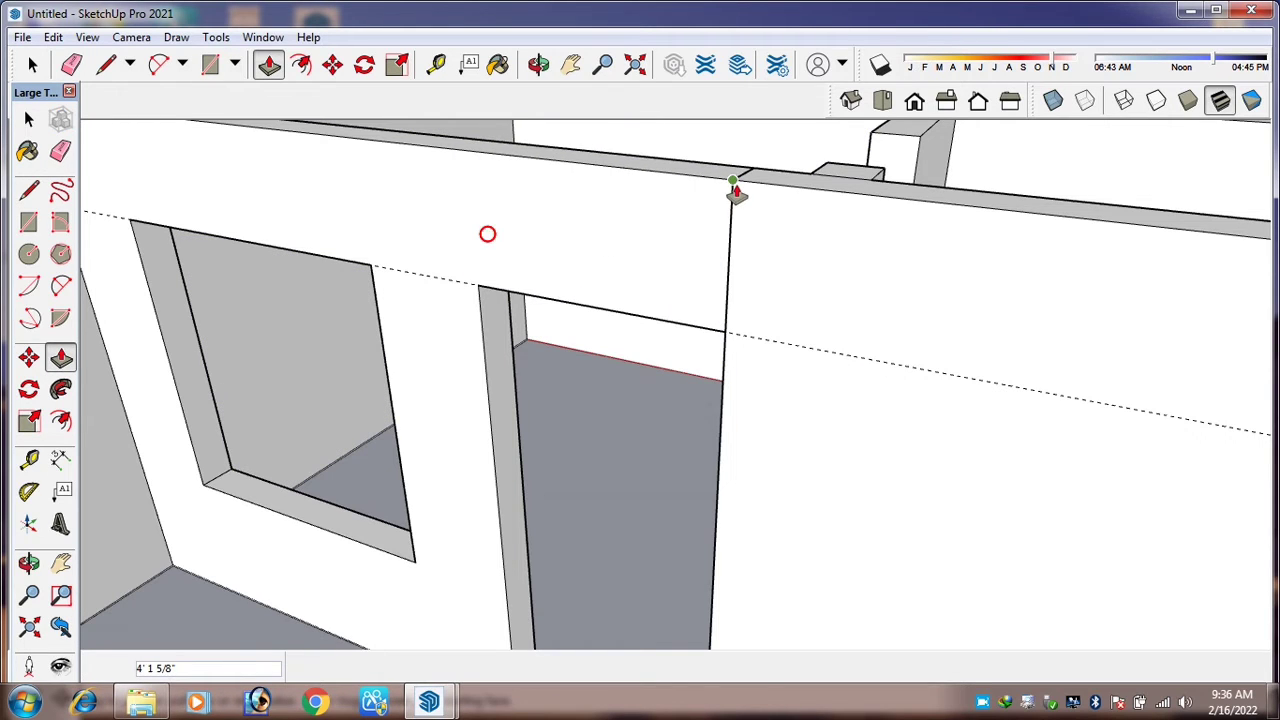
{"action": "left_click", "coordinate": [740, 200]}
{"action": "key", "text": "e"}
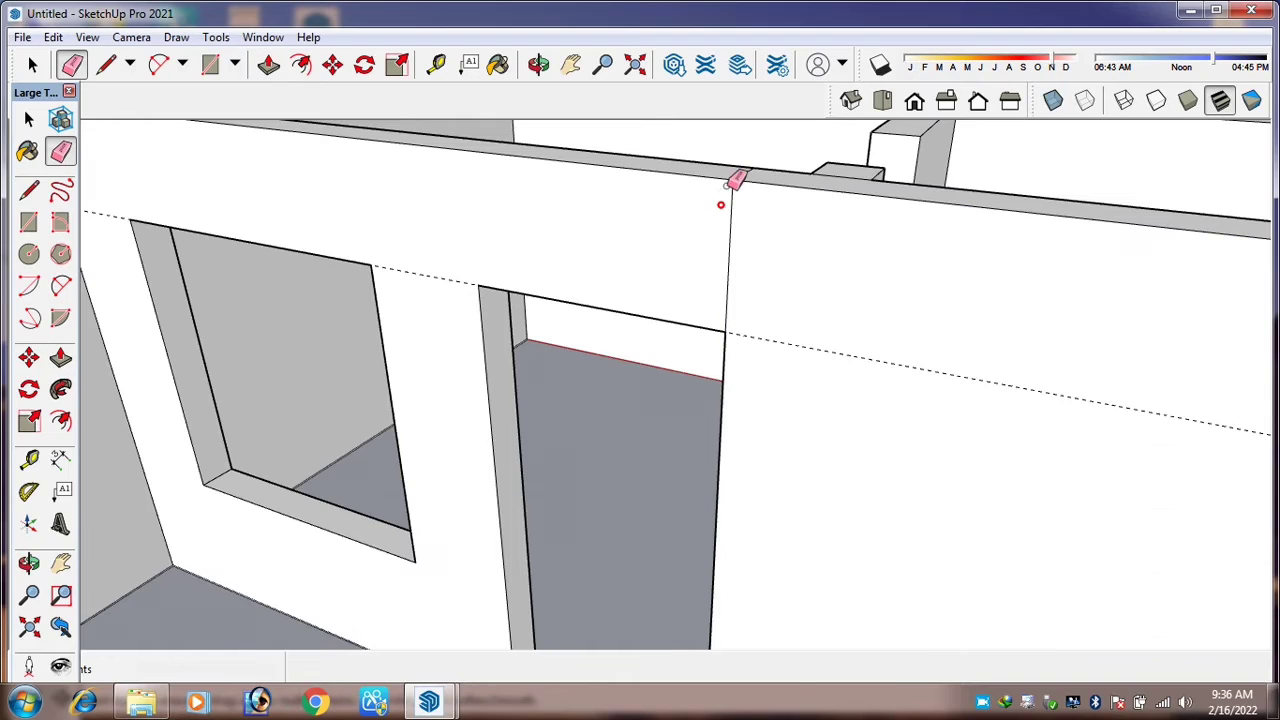
{"action": "scroll", "coordinate": [729, 184], "scroll_direction": "up", "scroll_amount": 3}
{"action": "left_click", "coordinate": [726, 210]}
Draw a 2' by 9" rectangle above the guide on the end face of the middle wall section, beside the second door opening.
{"action": "scroll", "coordinate": [526, 252], "scroll_direction": "down", "scroll_amount": 2}
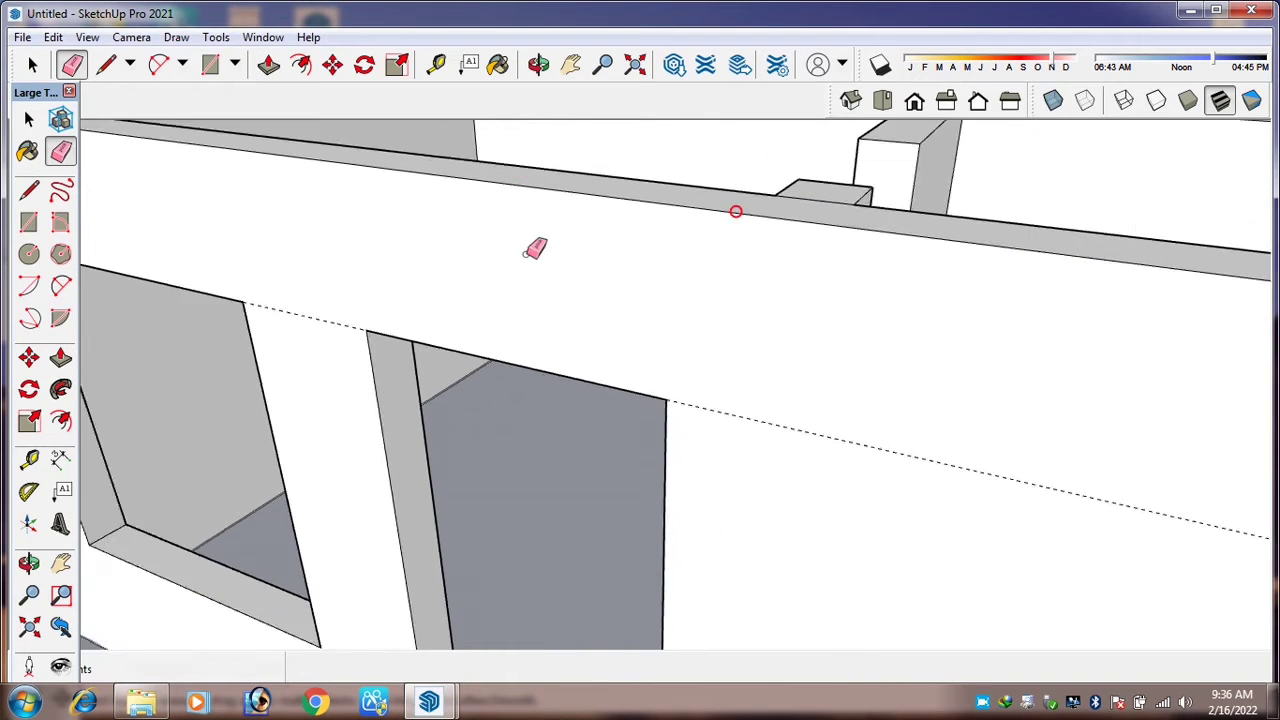
{"action": "scroll", "coordinate": [354, 243], "scroll_direction": "down", "scroll_amount": 5}
{"action": "scroll", "coordinate": [676, 264], "scroll_direction": "up", "scroll_amount": 3}
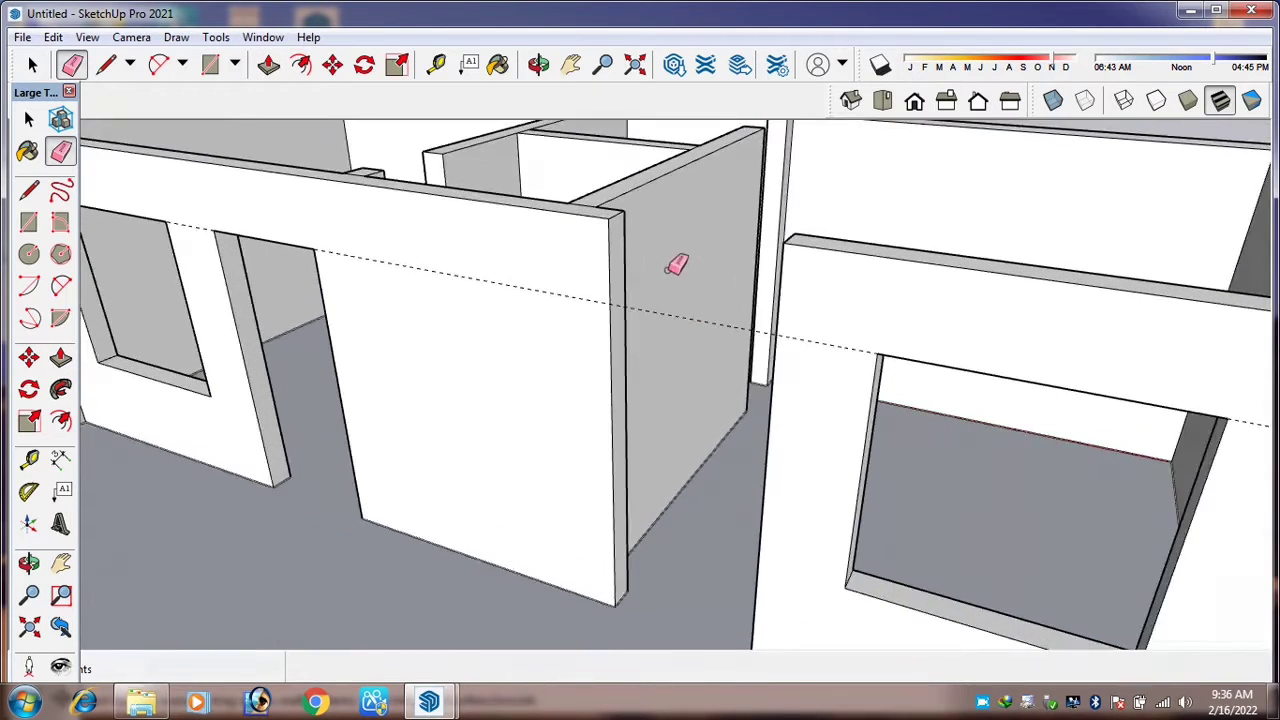
{"action": "scroll", "coordinate": [676, 264], "scroll_direction": "up", "scroll_amount": 5}
{"action": "key", "text": "r"}
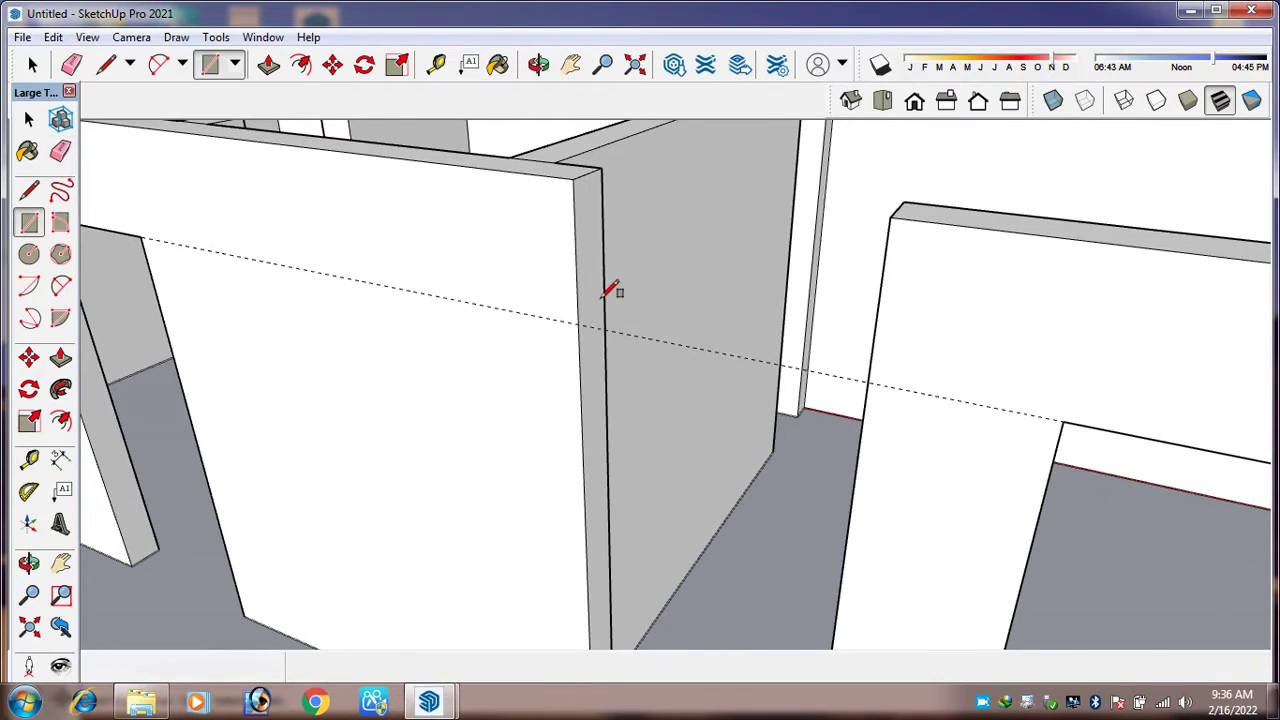
{"action": "scroll", "coordinate": [606, 292], "scroll_direction": "up", "scroll_amount": 2}
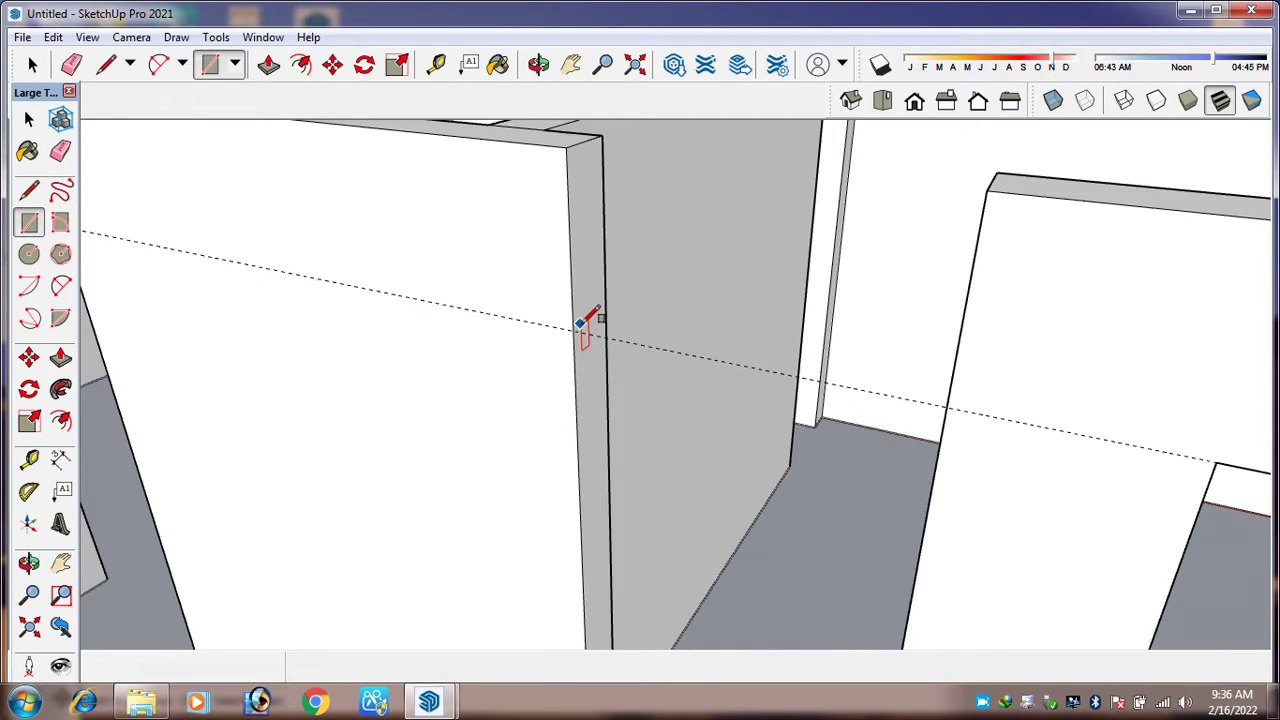
{"action": "left_click", "coordinate": [577, 329]}
{"action": "left_click", "coordinate": [607, 130]}
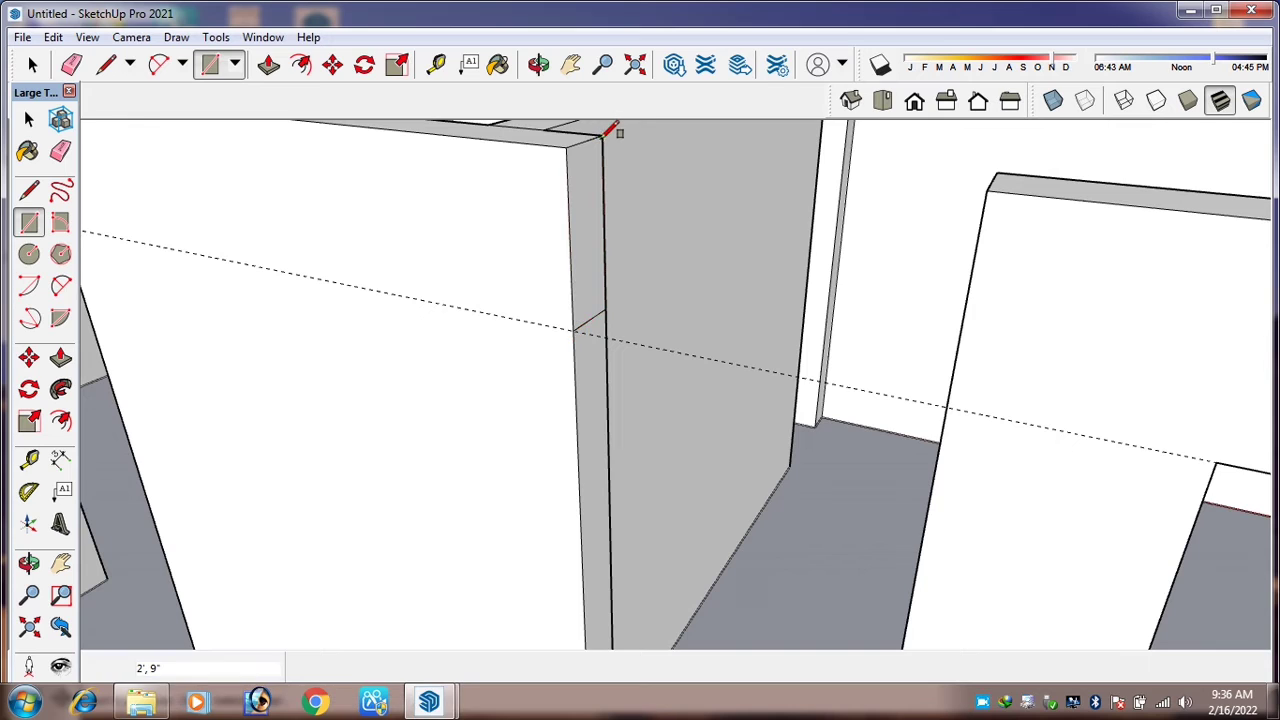
Push/pull the 2' by 9" face across the second door opening to the window wall and erase the seams.
{"action": "key", "text": "p"}
{"action": "left_click", "coordinate": [600, 214]}
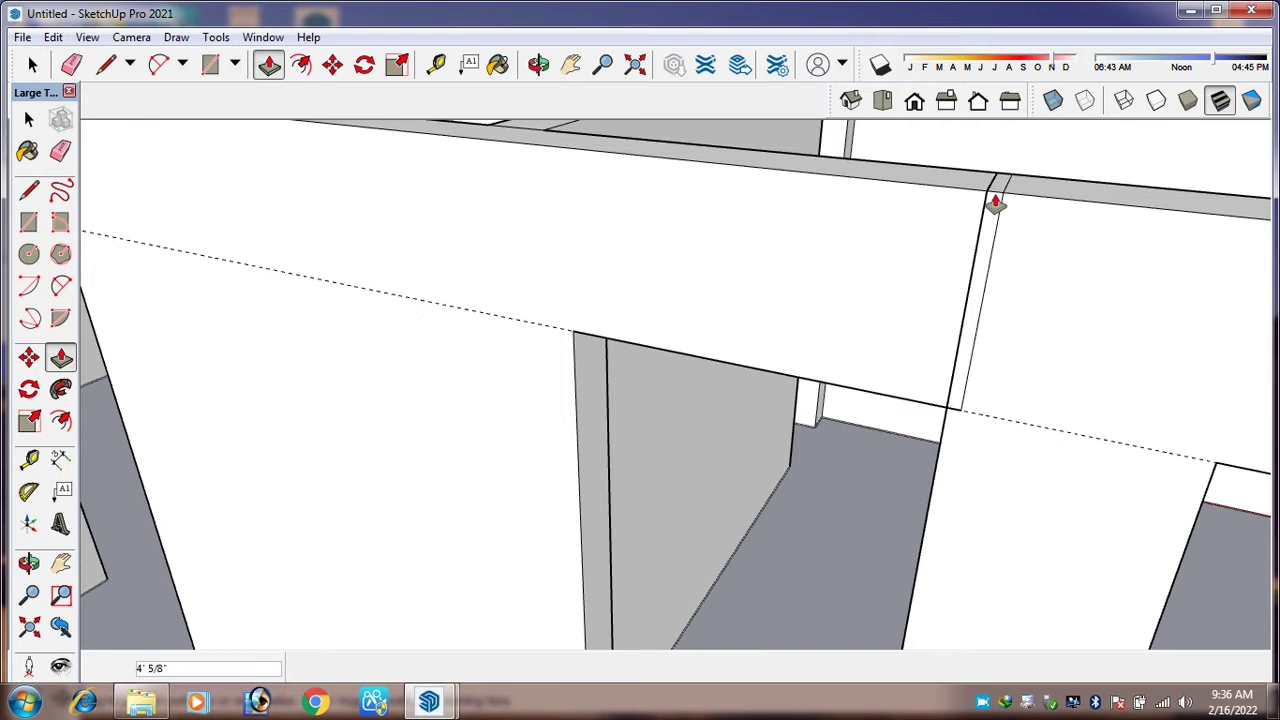
{"action": "left_click", "coordinate": [987, 190]}
{"action": "key", "text": "e"}
{"action": "left_click", "coordinate": [982, 216]}
{"action": "scroll", "coordinate": [990, 186], "scroll_direction": "up", "scroll_amount": 2}
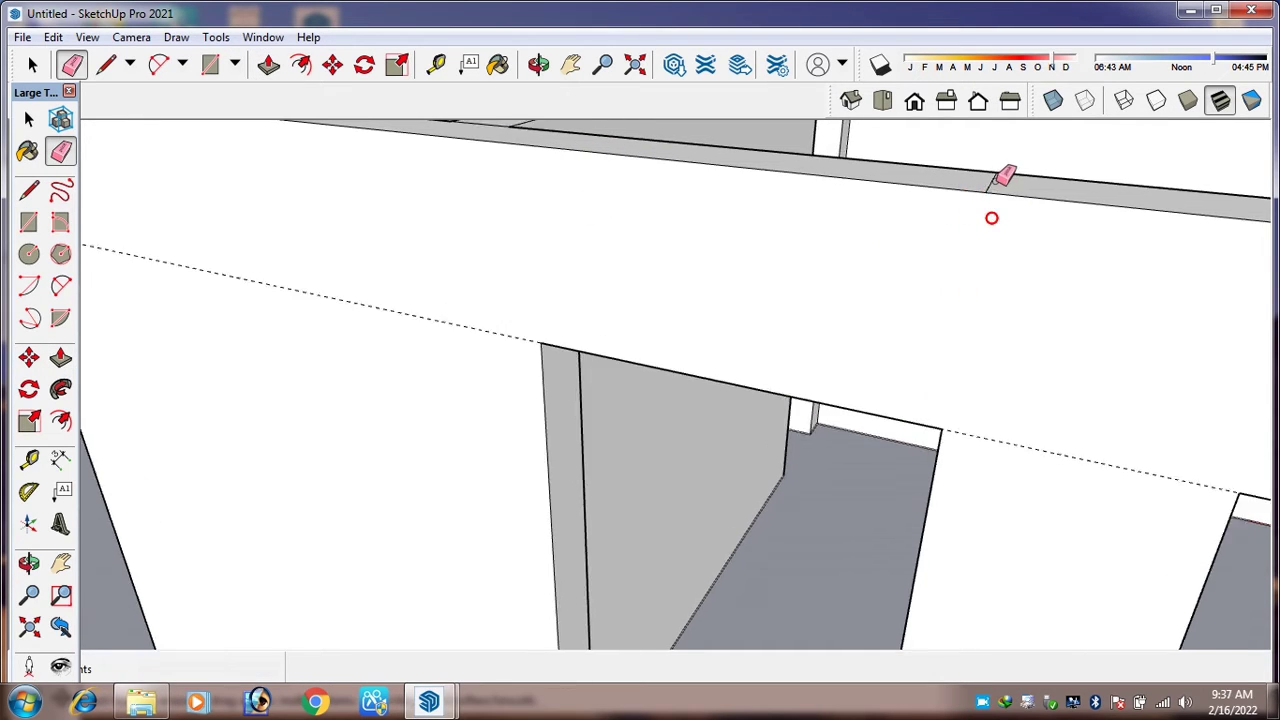
{"action": "left_click", "coordinate": [987, 183]}
Place a guide 2' below the top edge on the free end of the interior partition facing the short wall stub.
{"action": "scroll", "coordinate": [429, 251], "scroll_direction": "down", "scroll_amount": 10}
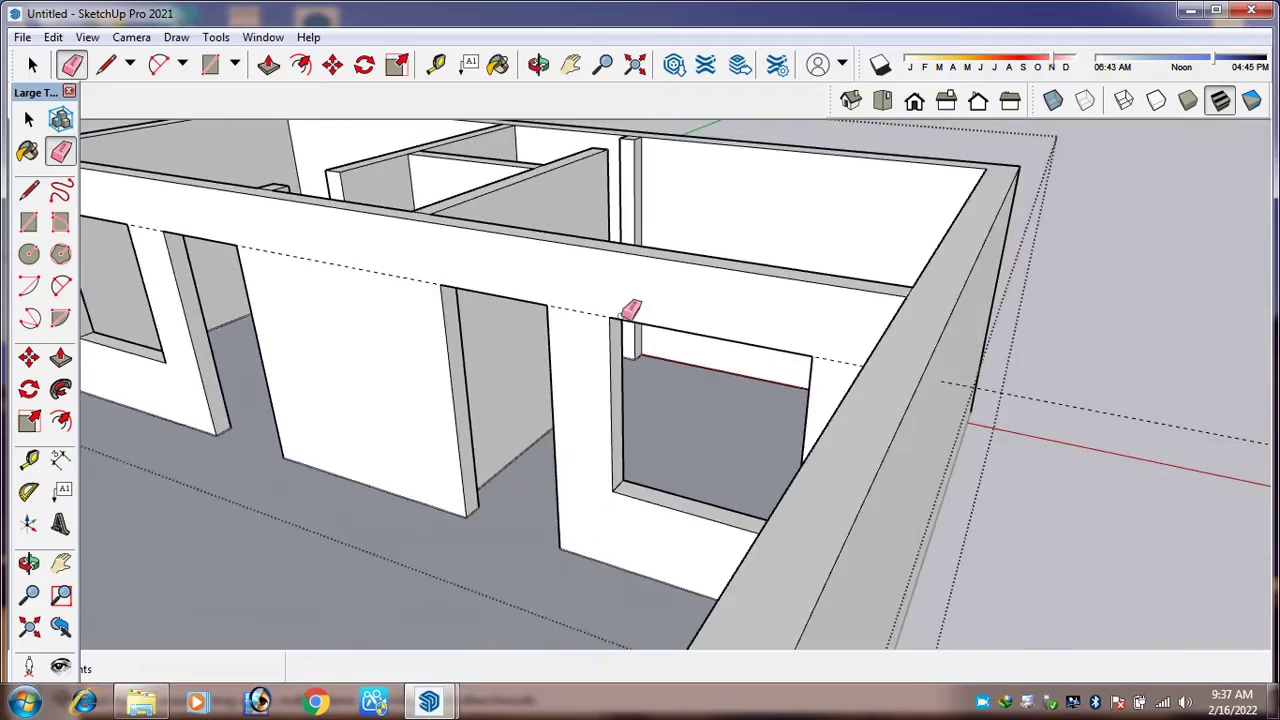
{"action": "middle_click_drag", "start_coordinate": [736, 348], "coordinate": [593, 383]}
{"action": "middle_click_drag", "start_coordinate": [806, 405], "coordinate": [677, 393]}
{"action": "scroll", "coordinate": [595, 385], "scroll_direction": "up", "scroll_amount": 3}
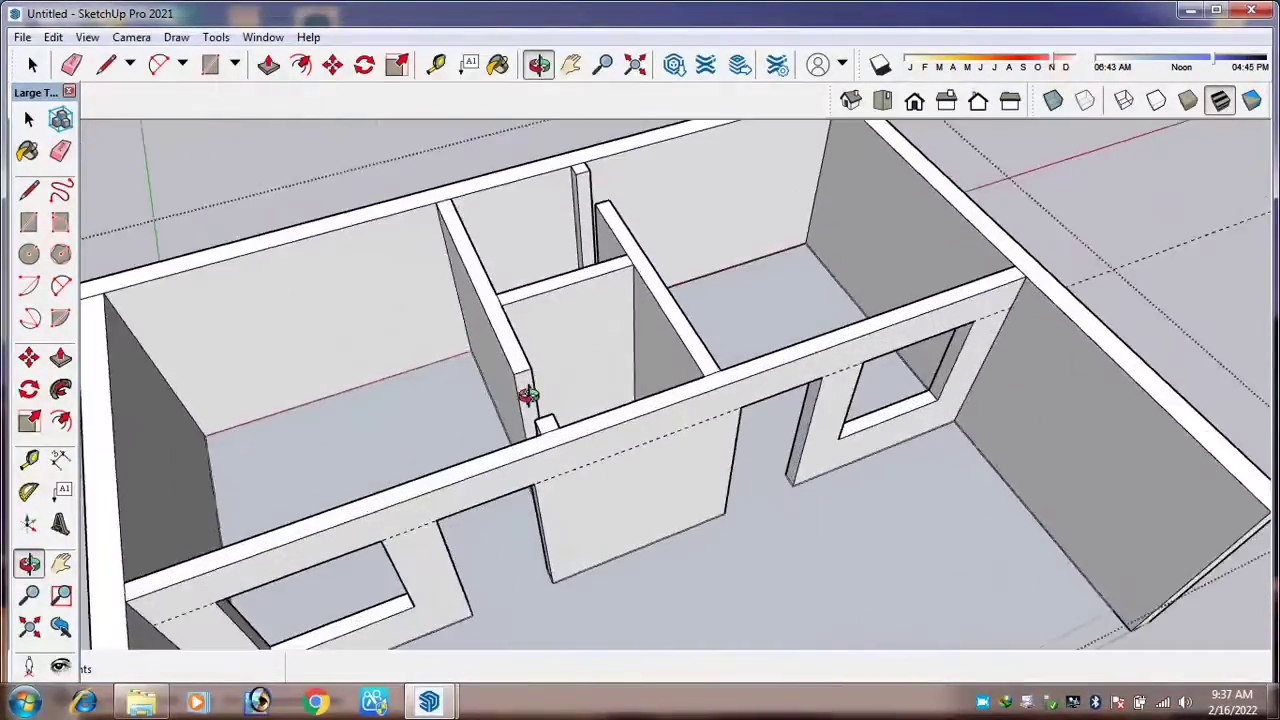
{"action": "middle_click_drag", "start_coordinate": [532, 399], "coordinate": [766, 323]}
{"action": "scroll", "coordinate": [660, 376], "scroll_direction": "up", "scroll_amount": 1}
{"action": "scroll", "coordinate": [659, 375], "scroll_direction": "up", "scroll_amount": 4}
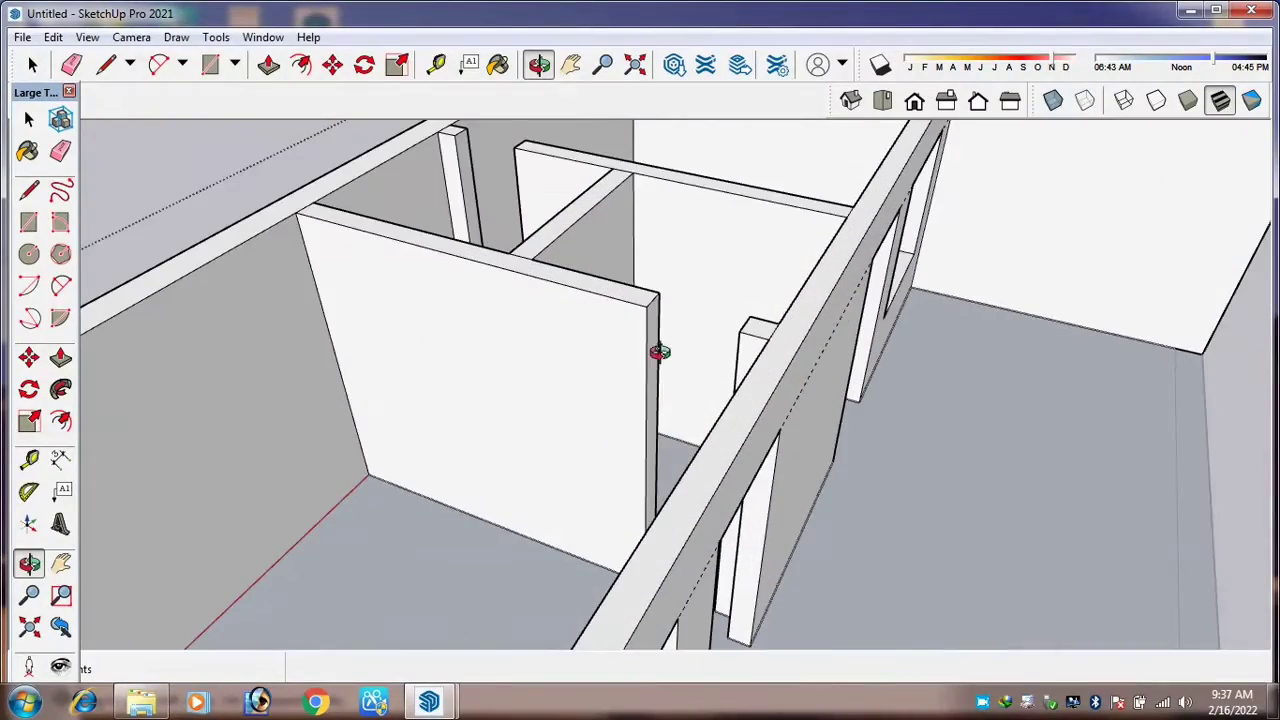
{"action": "scroll", "coordinate": [604, 304], "scroll_direction": "up", "scroll_amount": 1}
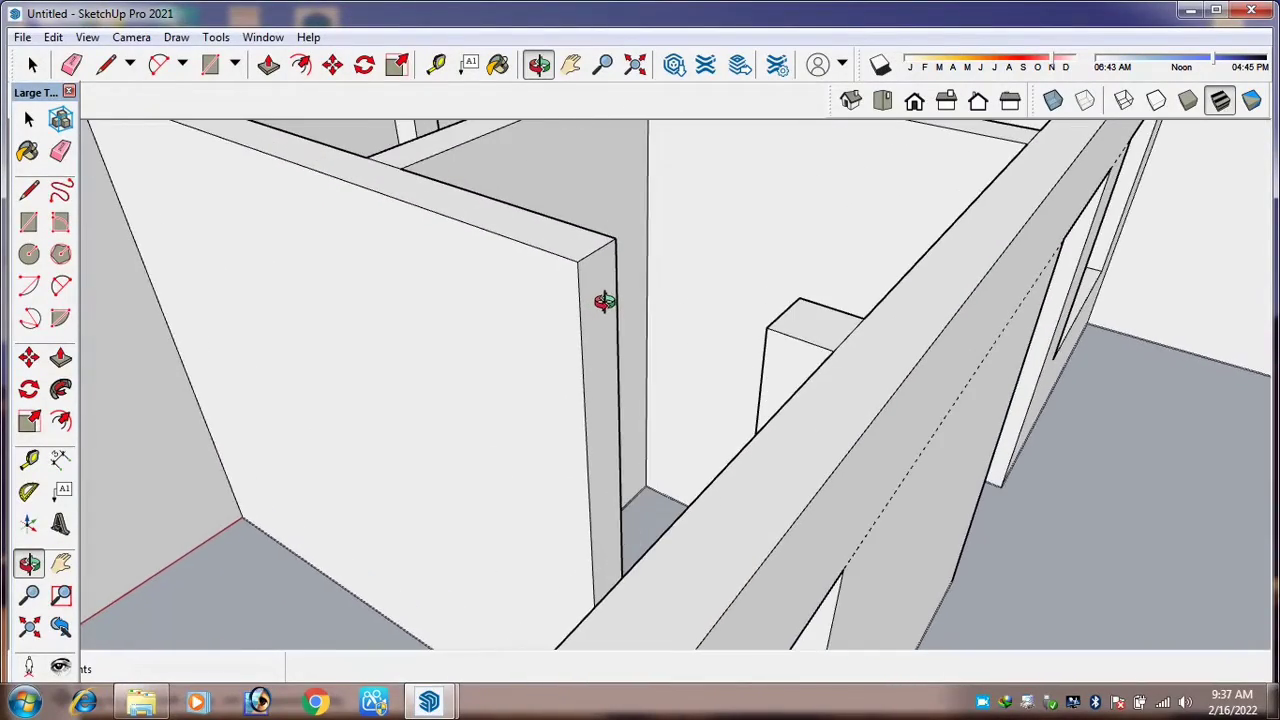
{"action": "key", "text": "t"}
{"action": "scroll", "coordinate": [604, 252], "scroll_direction": "up", "scroll_amount": 2}
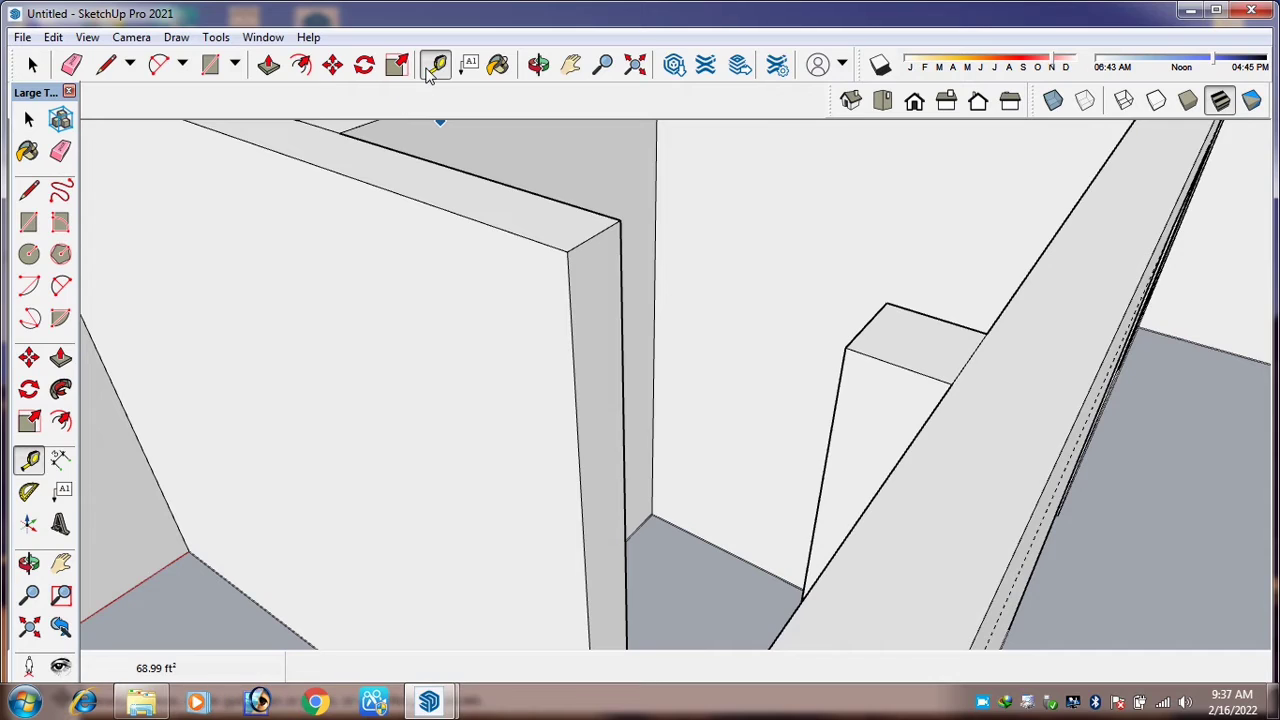
{"action": "left_click", "coordinate": [595, 236]}
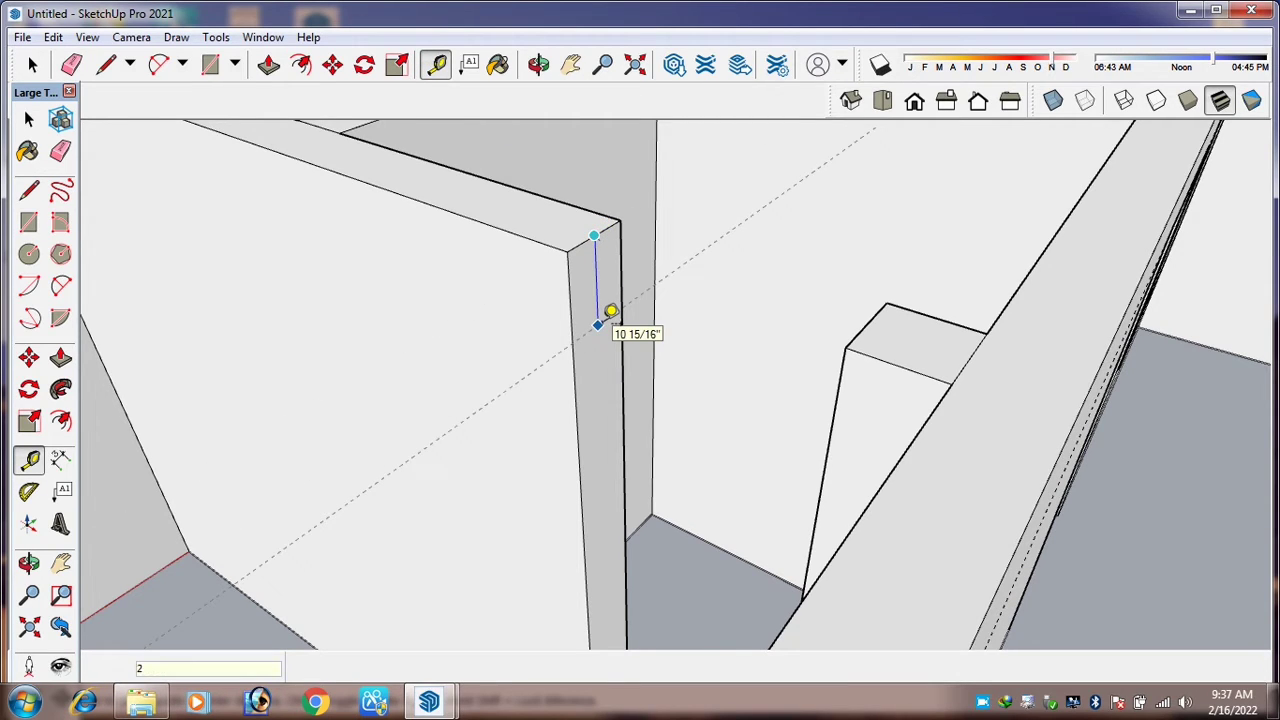
{"action": "key", "text": "Return"}
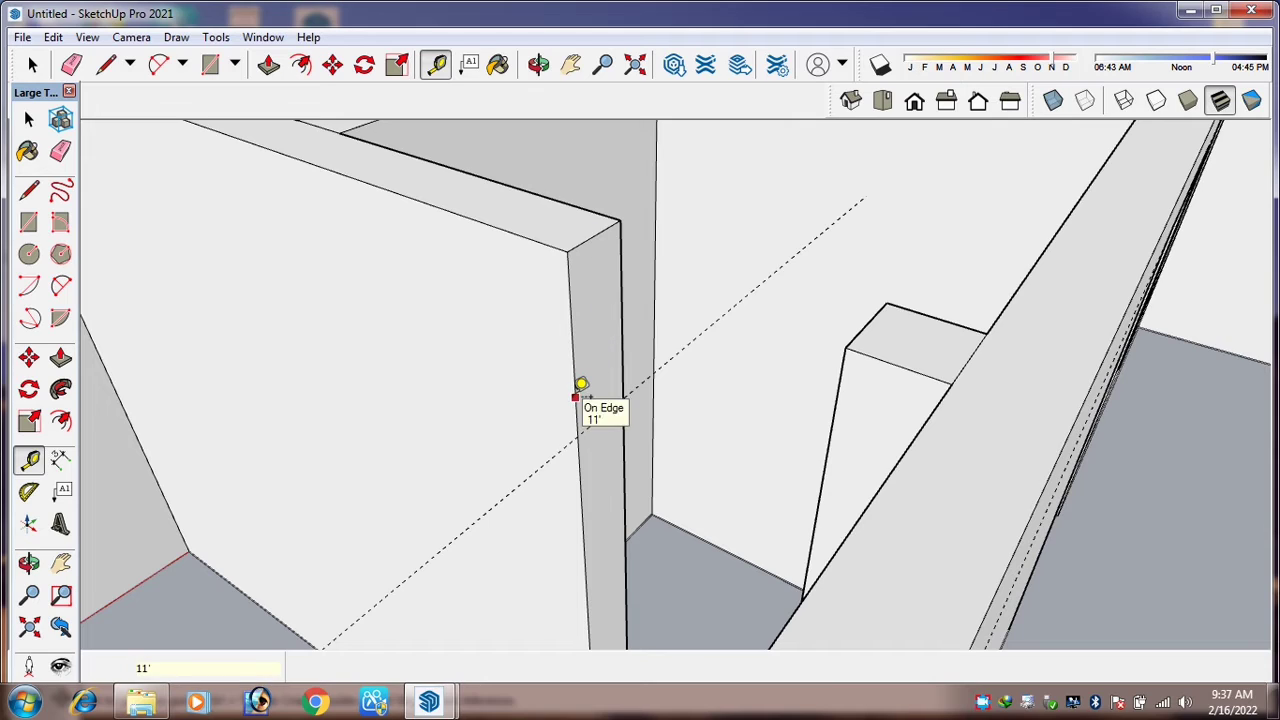
{"action": "key", "text": "r"}
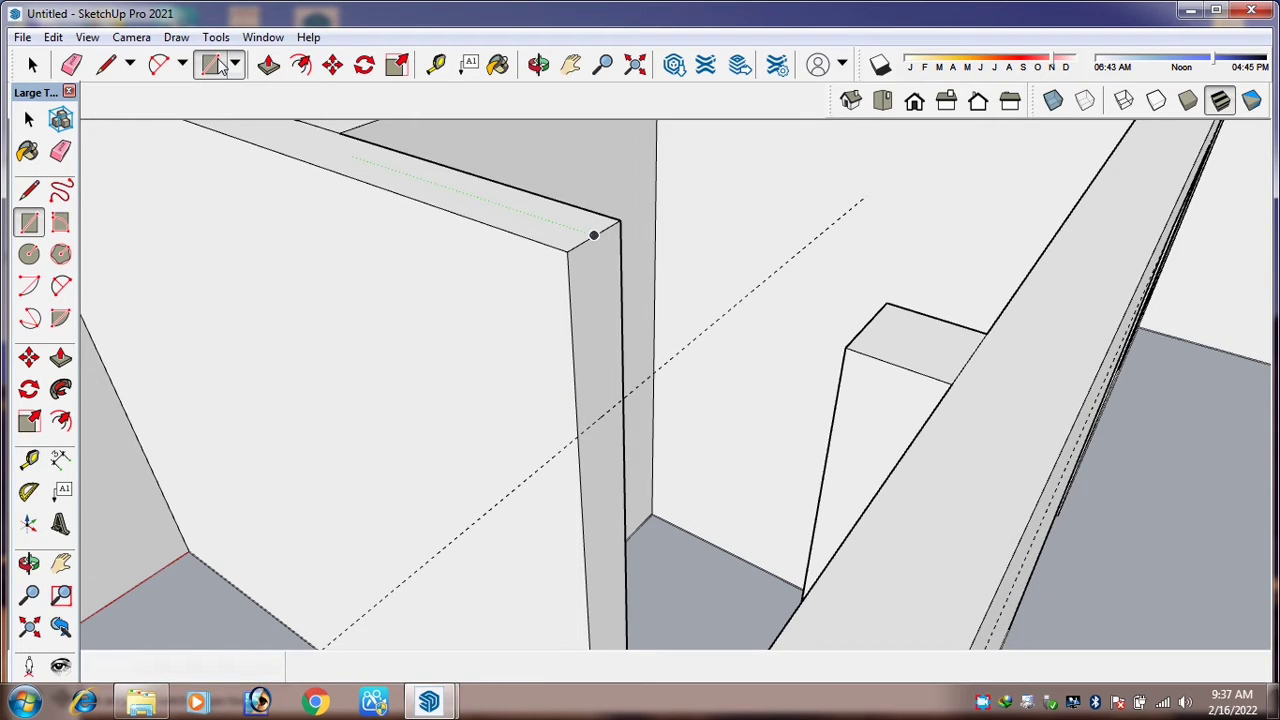
{"action": "left_click", "coordinate": [580, 432]}
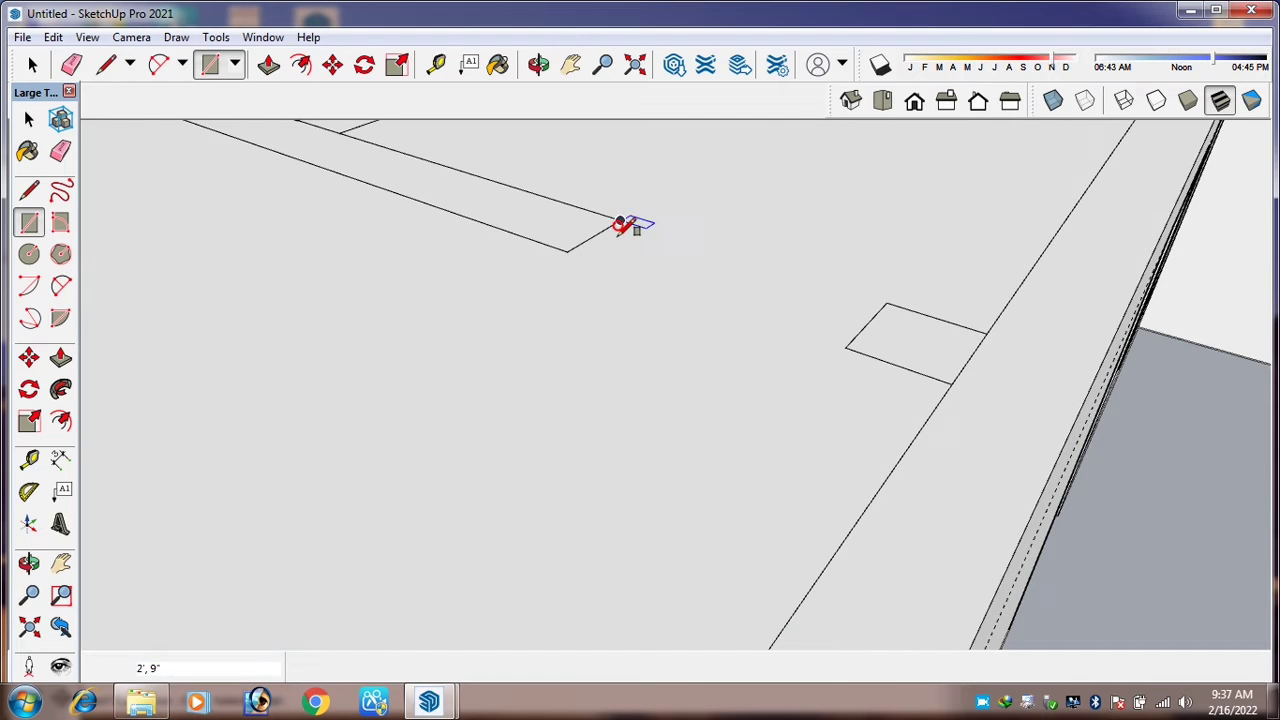
{"action": "left_click", "coordinate": [619, 225]}
{"action": "key", "text": "p"}
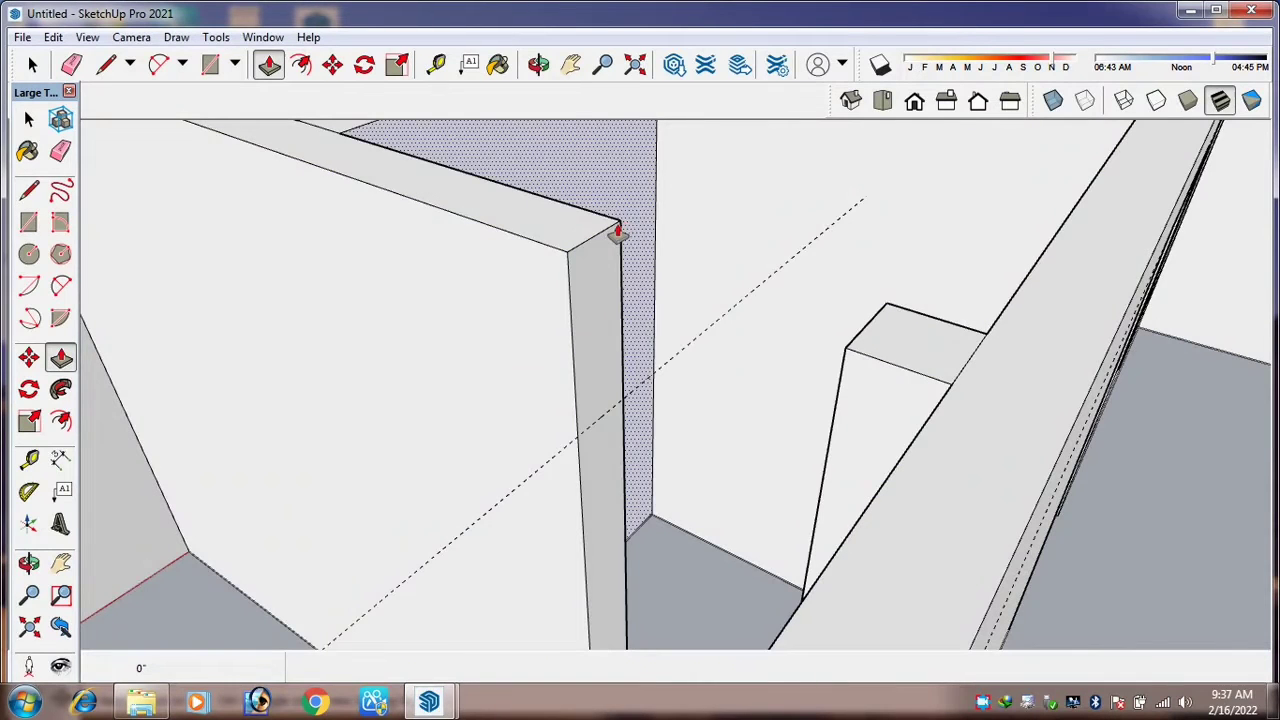
Draw a 9" by 2' rectangle on the partition's end face, from its top corner down to the guide.
{"action": "key", "text": "r"}
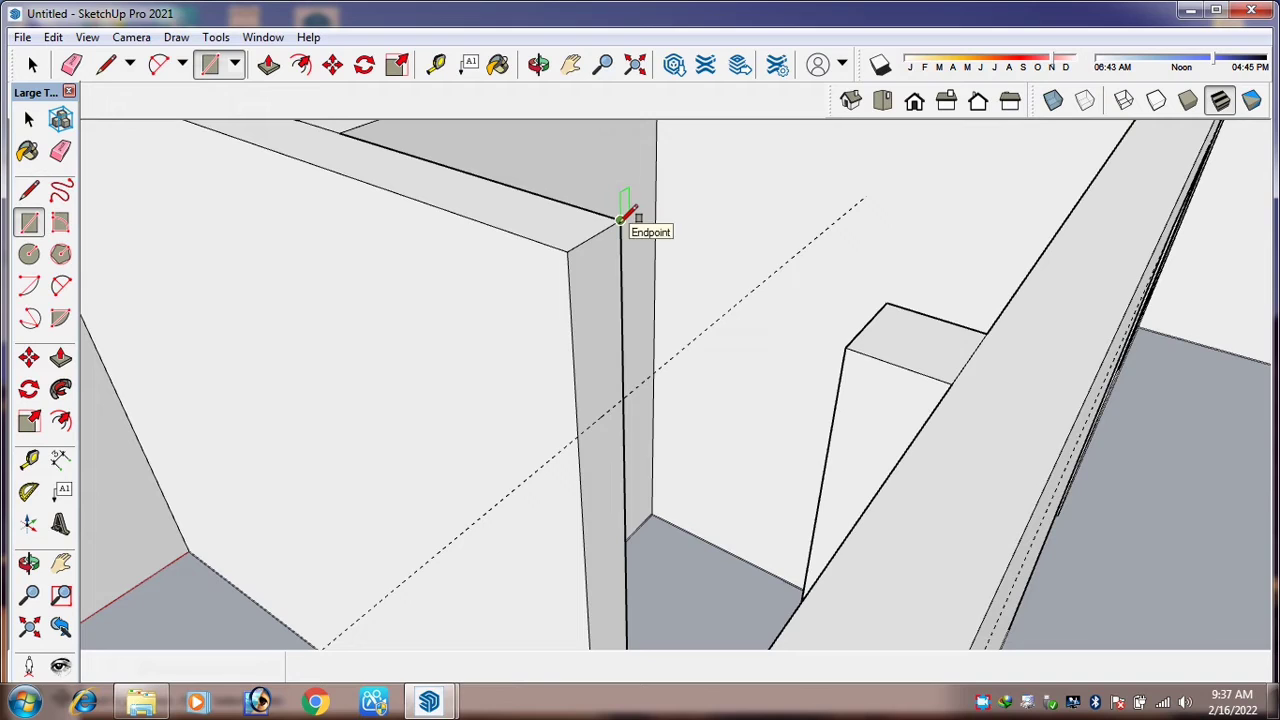
{"action": "left_click", "coordinate": [620, 218]}
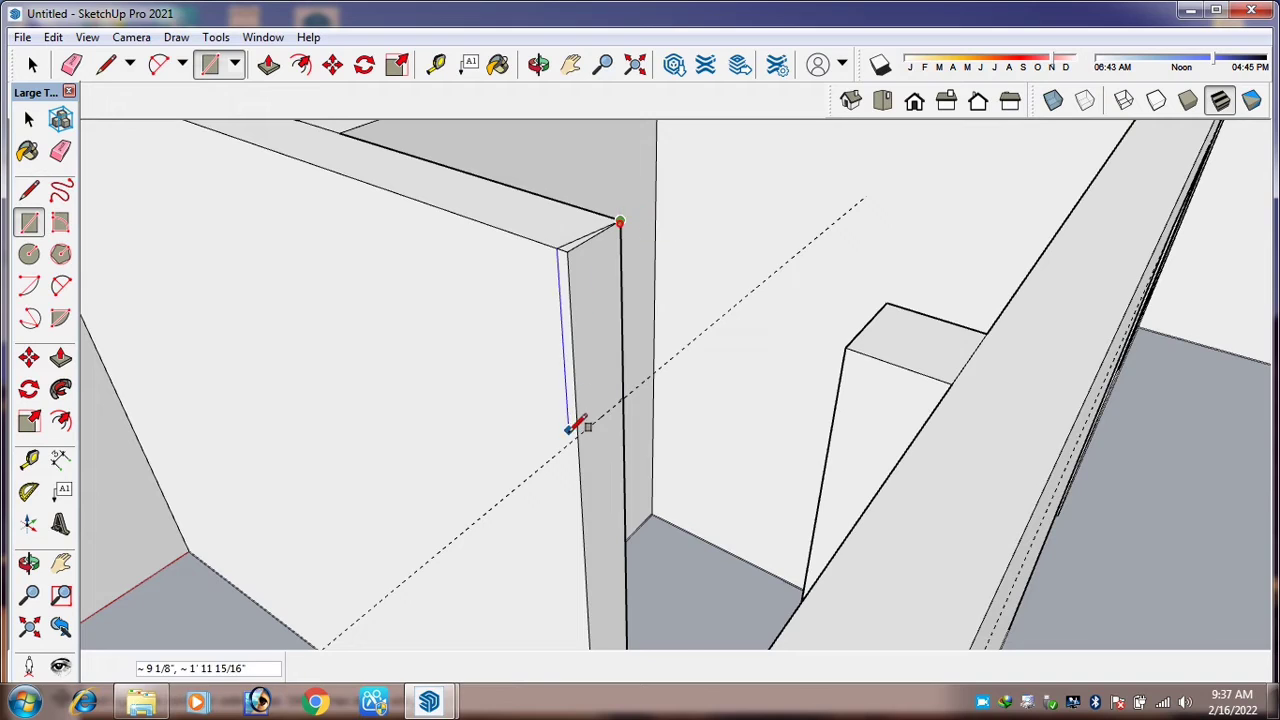
{"action": "left_click", "coordinate": [612, 372]}
Push/pull the partition's upper end face 2' 6" across to the wall stub and erase the seam.
{"action": "key", "text": "p"}
{"action": "left_click", "coordinate": [606, 377]}
{"action": "left_click", "coordinate": [845, 355]}
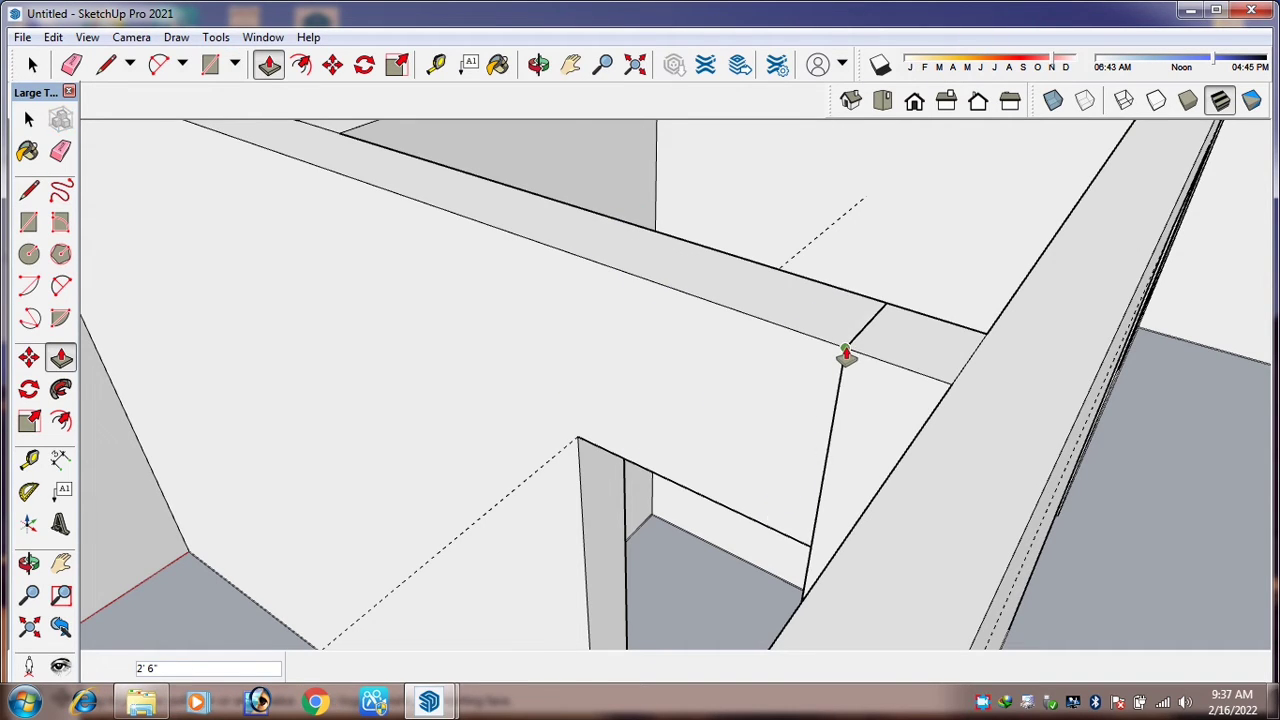
{"action": "key", "text": "e"}
{"action": "left_click", "coordinate": [838, 370]}
Place a guide 2' below the top edge of the narrow pier on the outer wall, beside the remaining open-topped doorway.
{"action": "mouse_move", "coordinate": [760, 396]}
{"action": "middle_mouse_down"}
{"action": "mouse_move", "coordinate": [729, 366]}
{"action": "mouse_move", "coordinate": [777, 374]}
{"action": "mouse_move", "coordinate": [524, 414]}
{"action": "mouse_move", "coordinate": [771, 354]}
{"action": "mouse_move", "coordinate": [706, 360]}
{"action": "mouse_move", "coordinate": [706, 342]}
{"action": "mouse_move", "coordinate": [766, 343]}
{"action": "mouse_move", "coordinate": [700, 329]}
{"action": "middle_mouse_up"}
{"action": "scroll", "coordinate": [693, 284], "scroll_direction": "up", "scroll_amount": 5}
{"action": "middle_click_drag", "start_coordinate": [693, 284], "coordinate": [729, 209]}
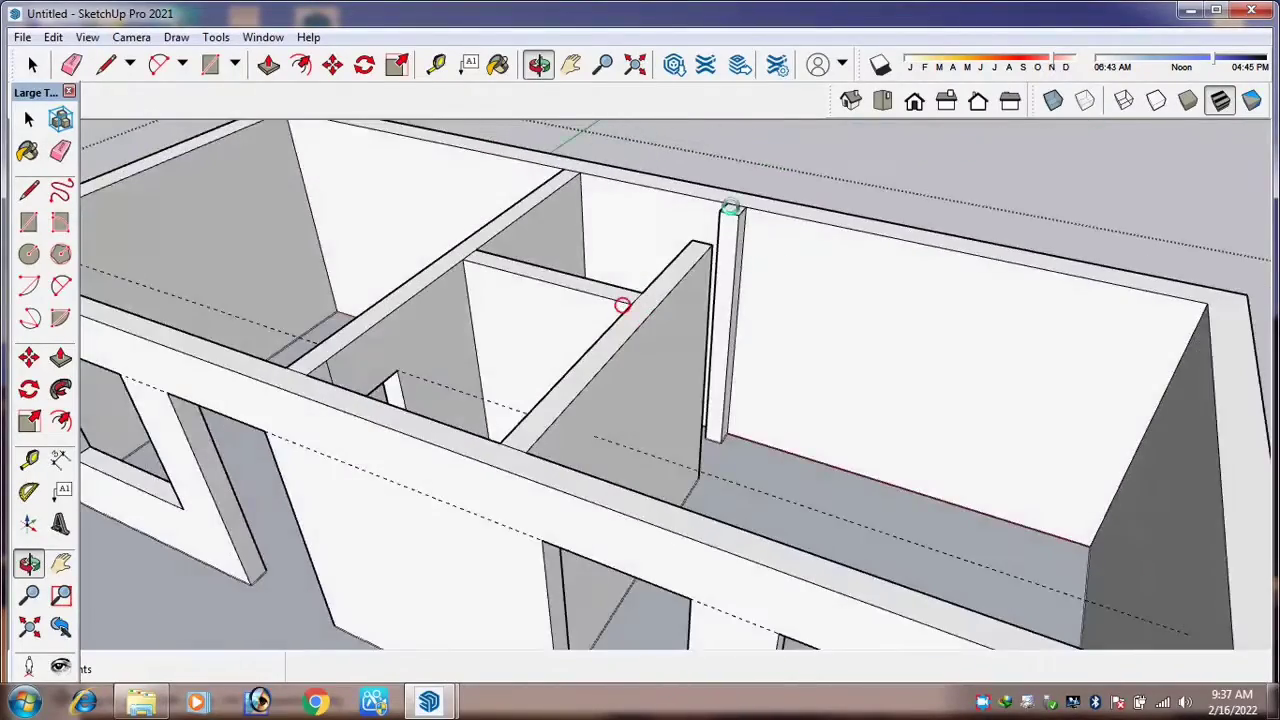
{"action": "scroll", "coordinate": [729, 210], "scroll_direction": "up", "scroll_amount": 6}
{"action": "key", "text": "t"}
{"action": "scroll", "coordinate": [740, 204], "scroll_direction": "up", "scroll_amount": 4}
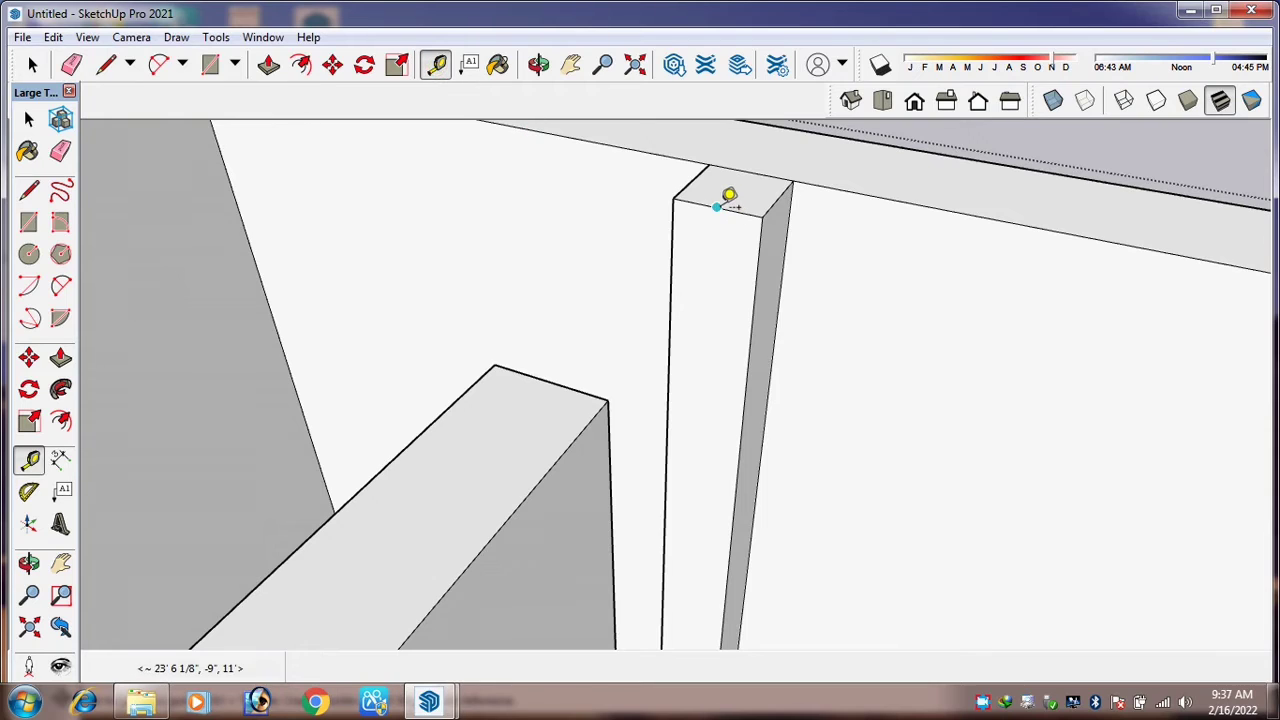
{"action": "left_click", "coordinate": [720, 209]}
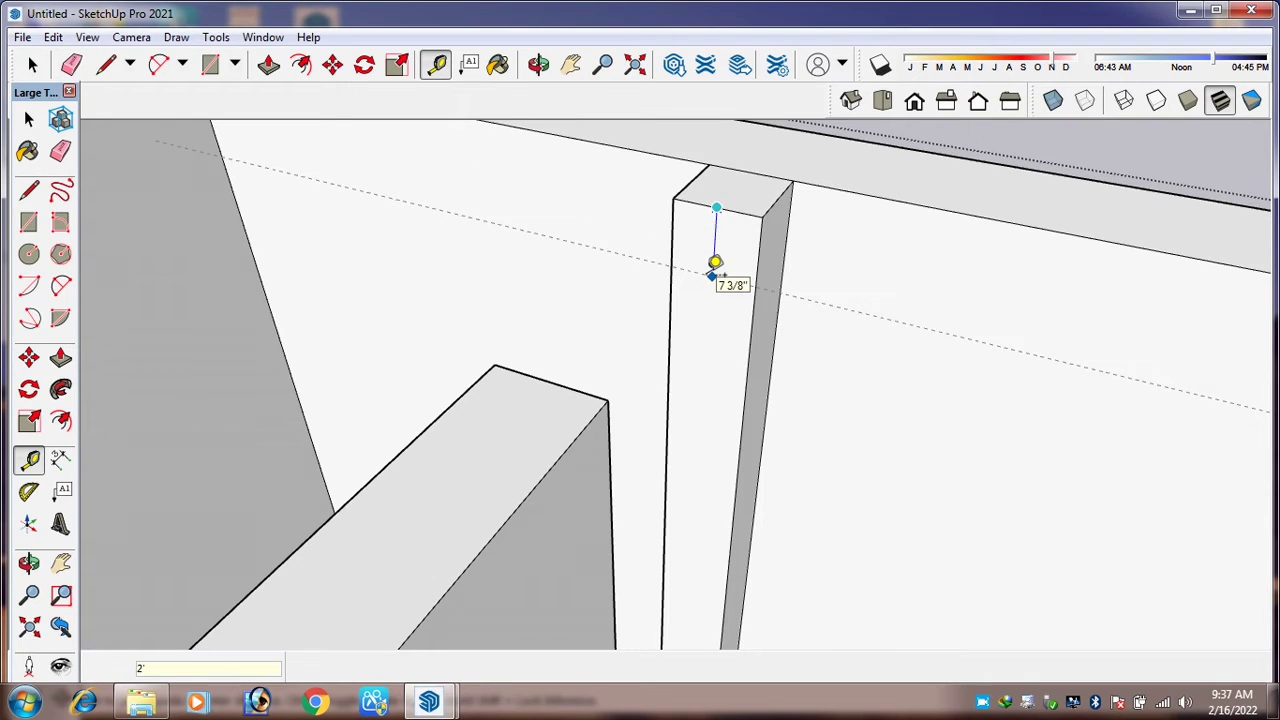
{"action": "key", "text": "Return"}
Draw a rectangle on the narrow pier's face, from the guide up to its top corner.
{"action": "key", "text": "r"}
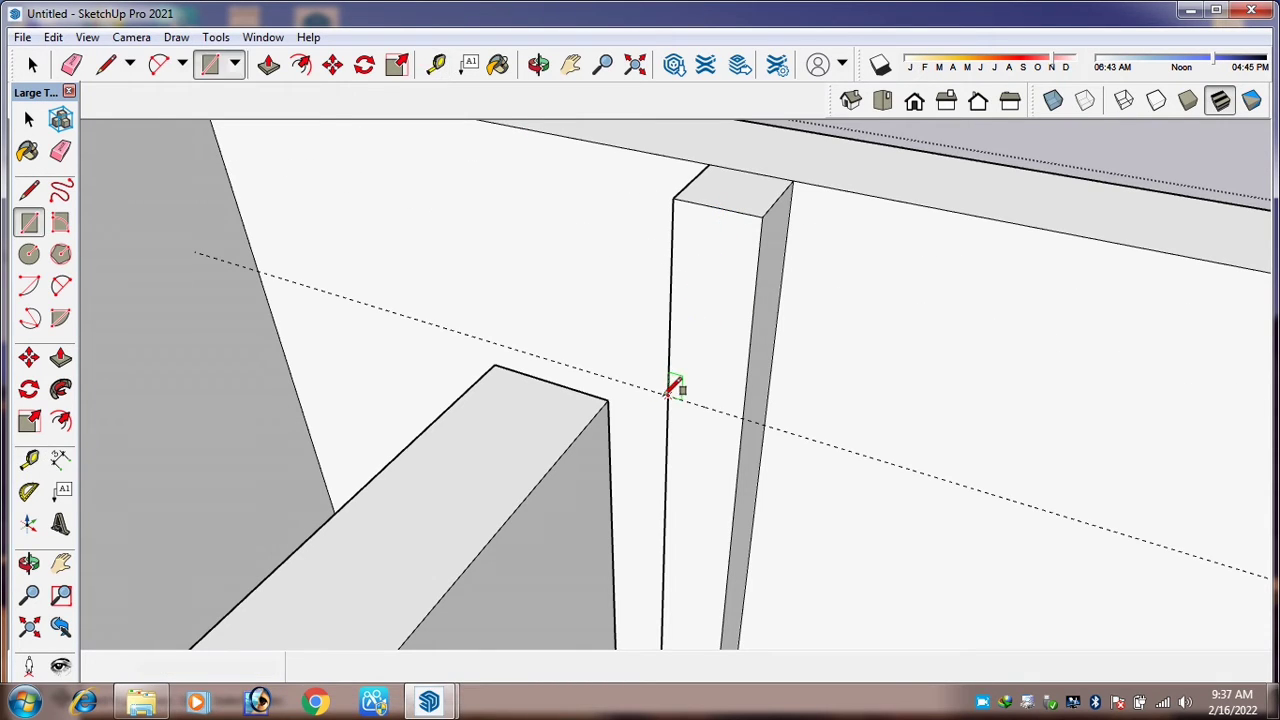
{"action": "left_click", "coordinate": [665, 395]}
{"action": "left_click", "coordinate": [763, 215]}
Push/pull the pier's upper face 2' 6" across the doorway to the partition end and erase the seams.
{"action": "key", "text": "p"}
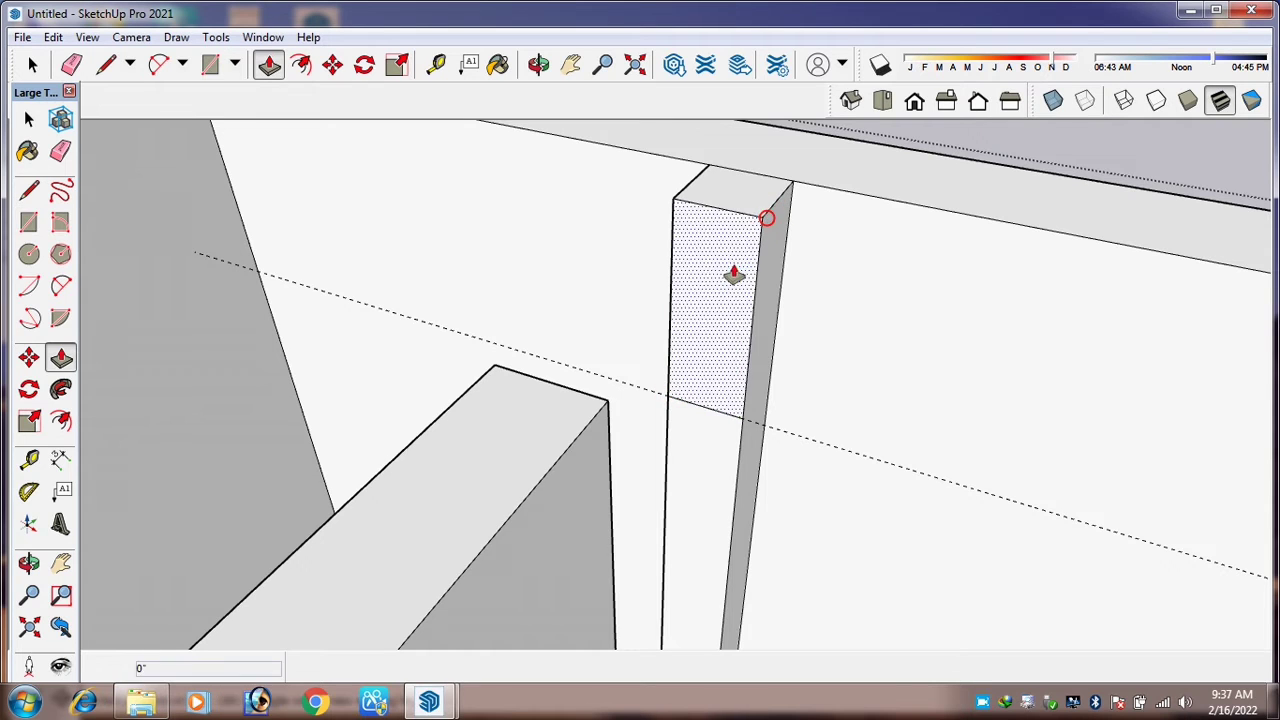
{"action": "left_click", "coordinate": [734, 268]}
{"action": "left_click", "coordinate": [604, 408]}
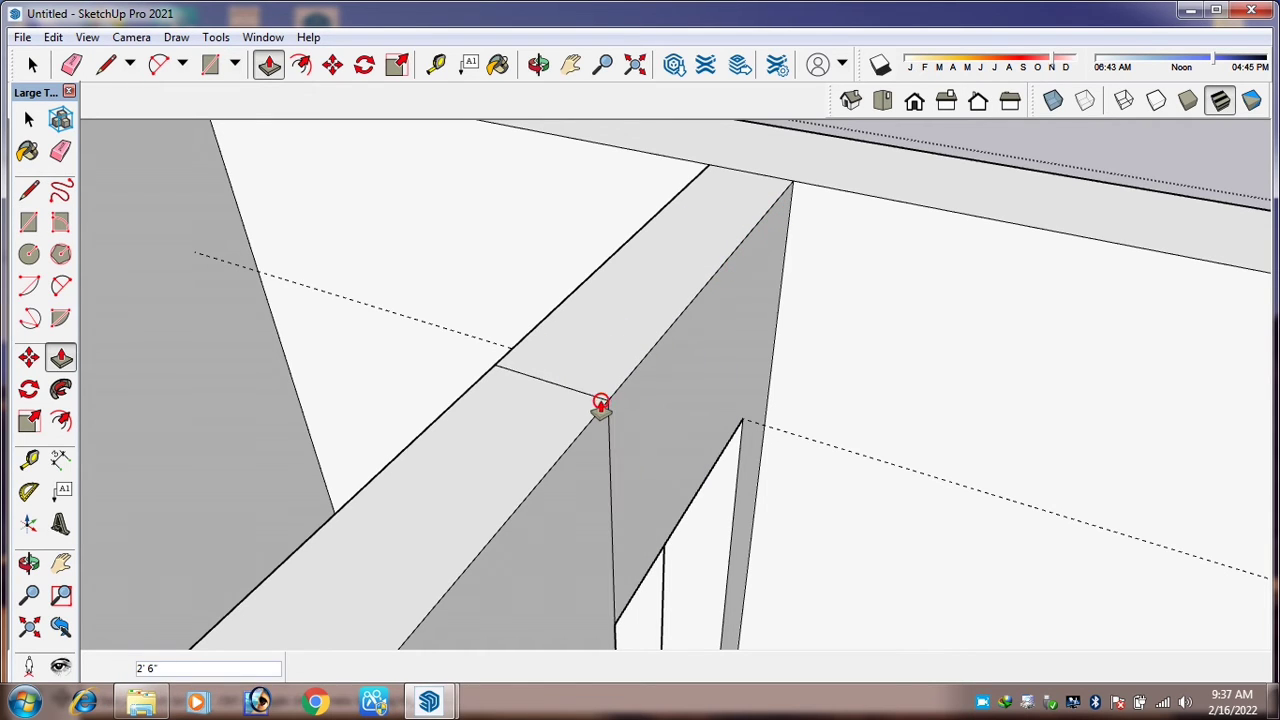
{"action": "key", "text": "e"}
{"action": "middle_click_drag", "start_coordinate": [666, 331], "coordinate": [600, 272]}
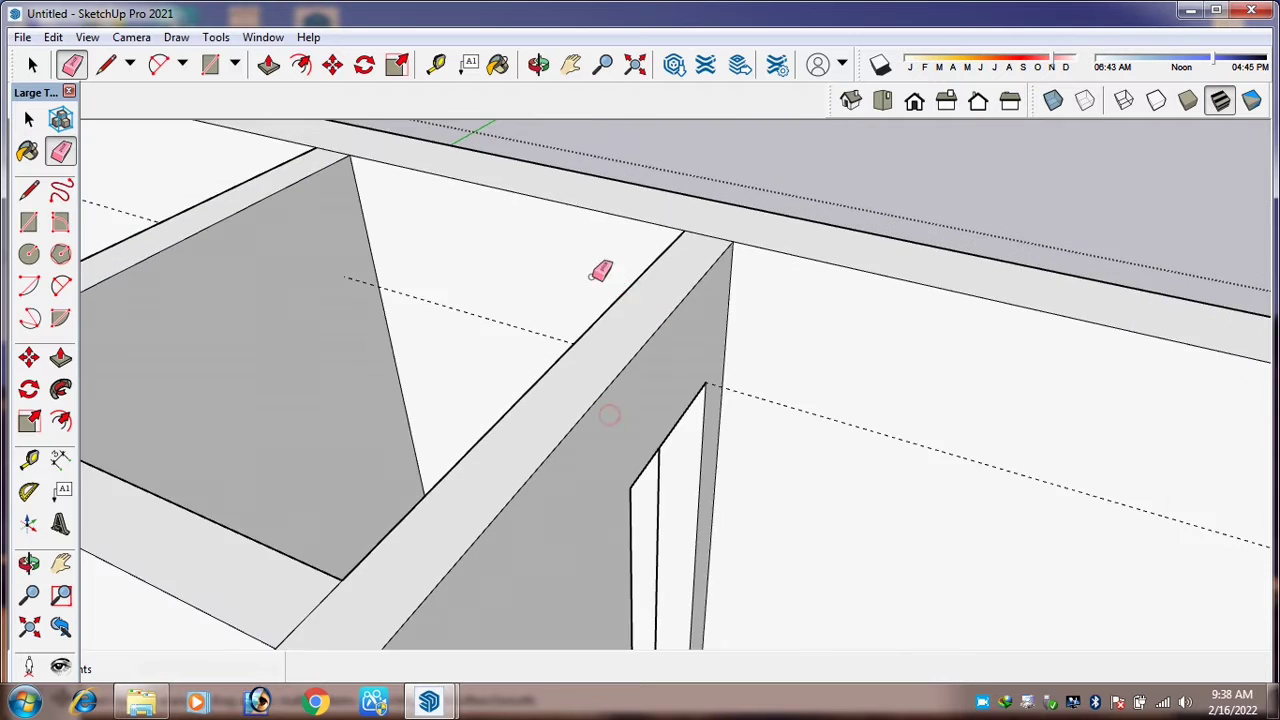
Delete all construction guides from the model.
{"action": "scroll", "coordinate": [600, 272], "scroll_direction": "down", "scroll_amount": 3}
{"action": "left_click", "coordinate": [87, 37]}
{"action": "mouse_move", "coordinate": [57, 37]}
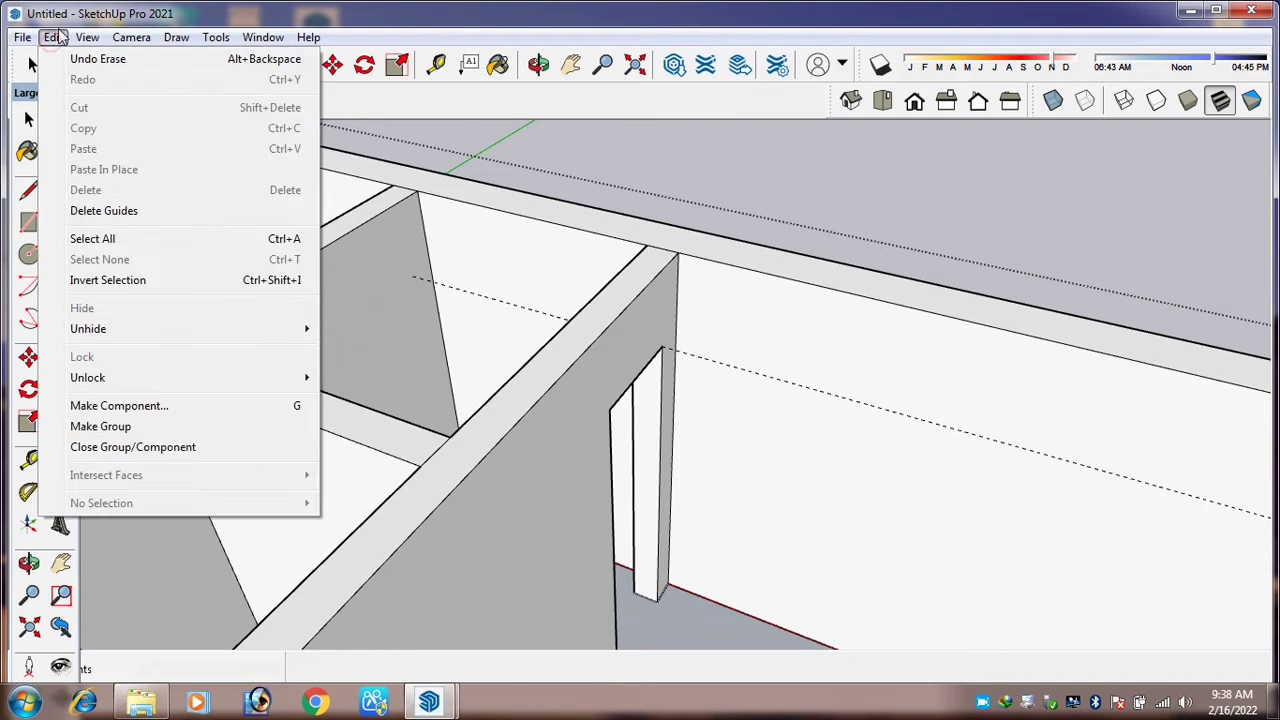
{"action": "left_click", "coordinate": [120, 210]}
{"action": "scroll", "coordinate": [750, 346], "scroll_direction": "down", "scroll_amount": 5}
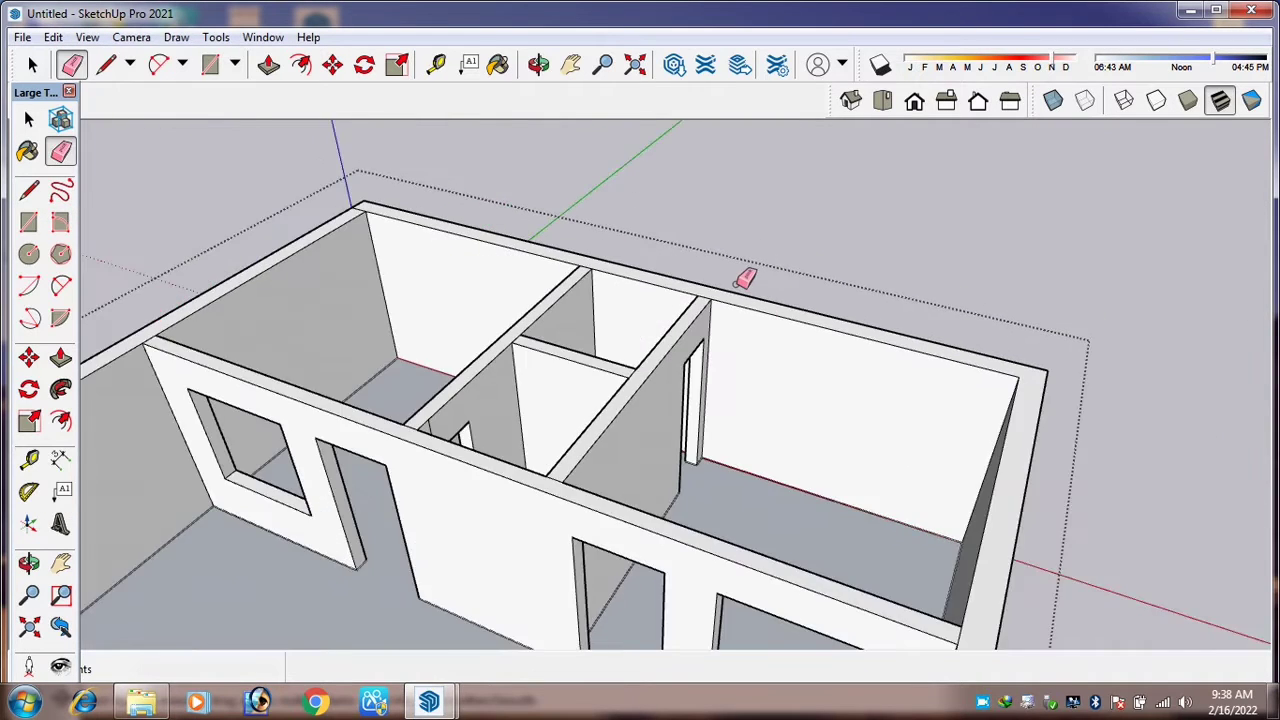
Close the wall group and examine the finished walls, doorways and window openings from above and from the open front.
{"action": "scroll", "coordinate": [745, 280], "scroll_direction": "down", "scroll_amount": 3}
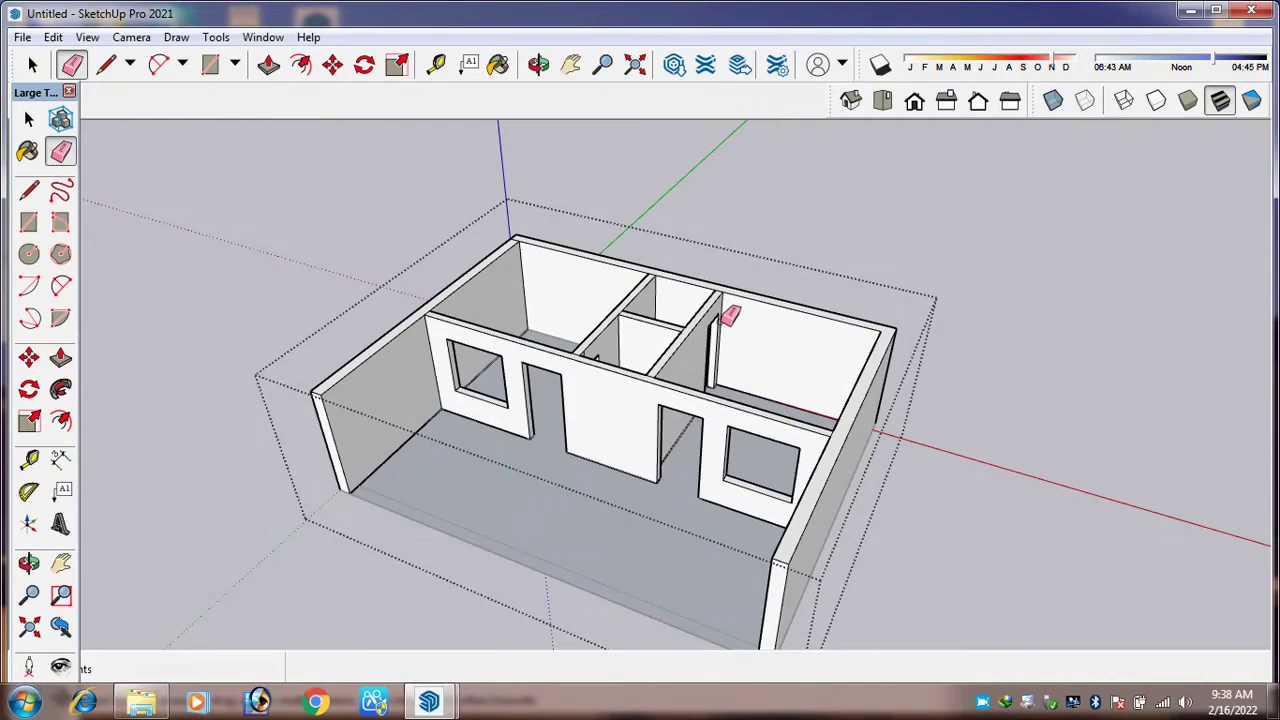
{"action": "scroll", "coordinate": [731, 318], "scroll_direction": "down", "scroll_amount": 3}
{"action": "scroll", "coordinate": [625, 385], "scroll_direction": "up", "scroll_amount": 4}
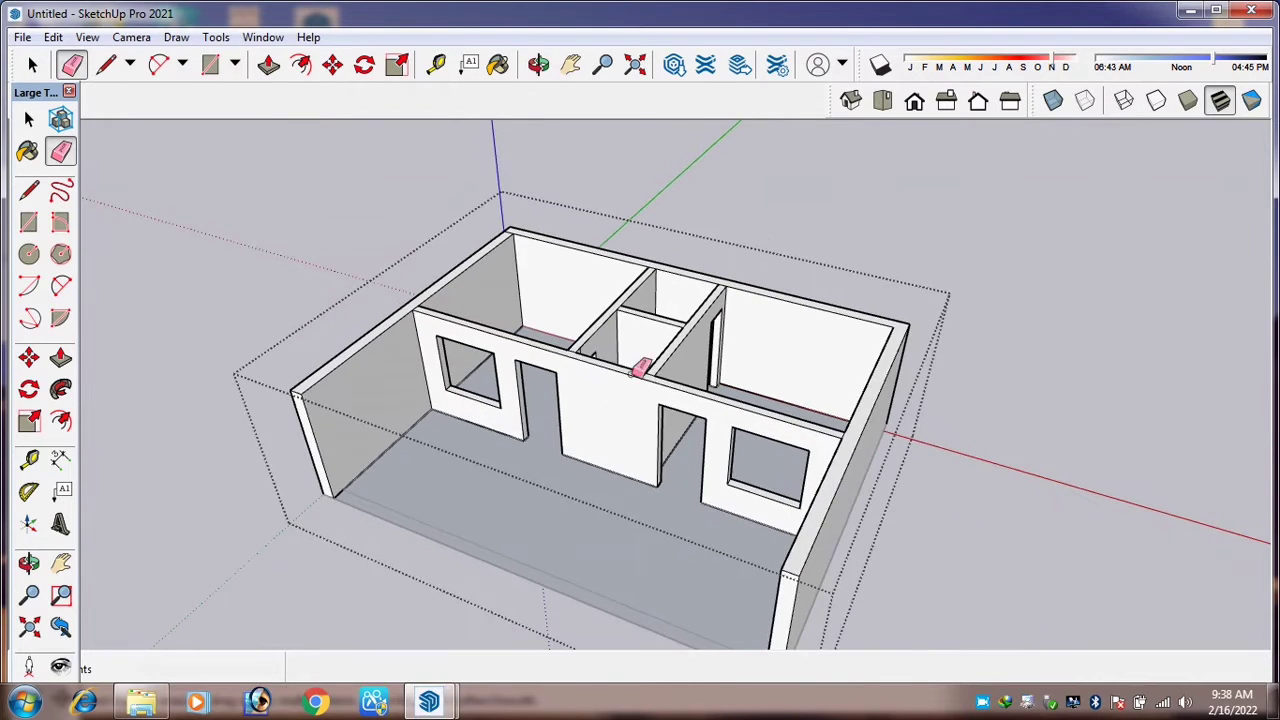
{"action": "scroll", "coordinate": [612, 308], "scroll_direction": "down", "scroll_amount": 2}
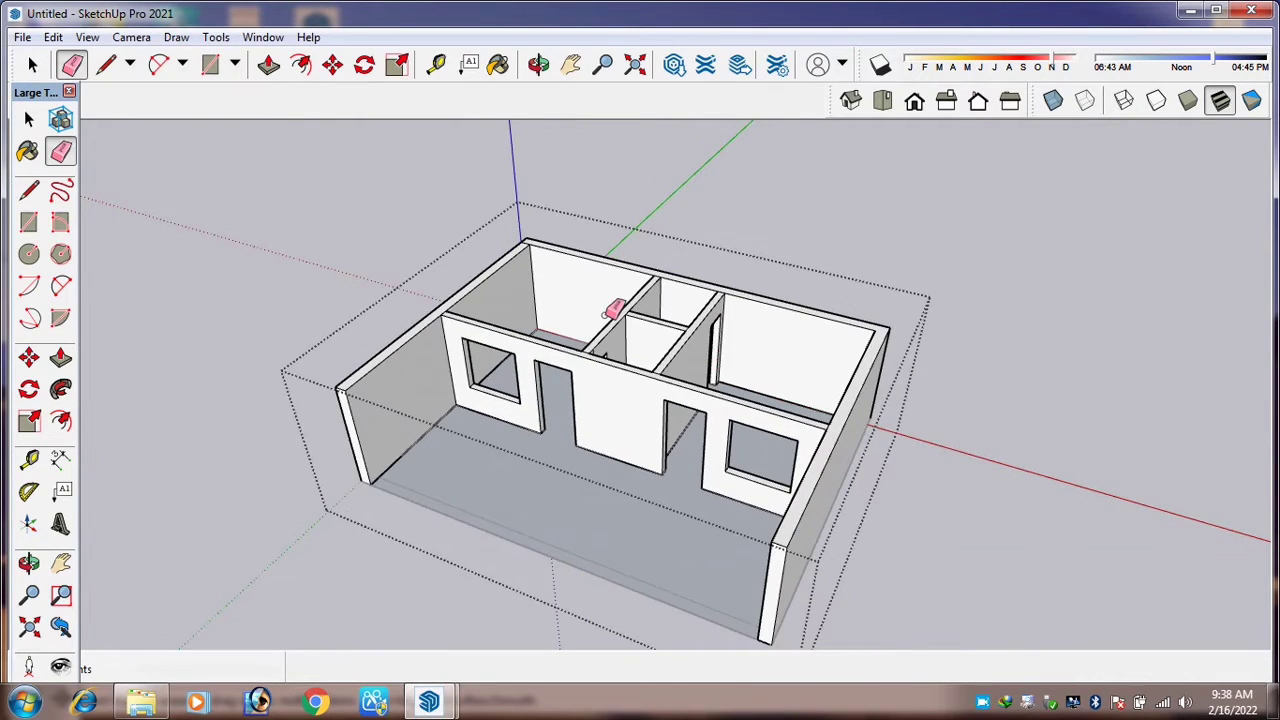
{"action": "middle_click_drag", "start_coordinate": [614, 313], "coordinate": [543, 354]}
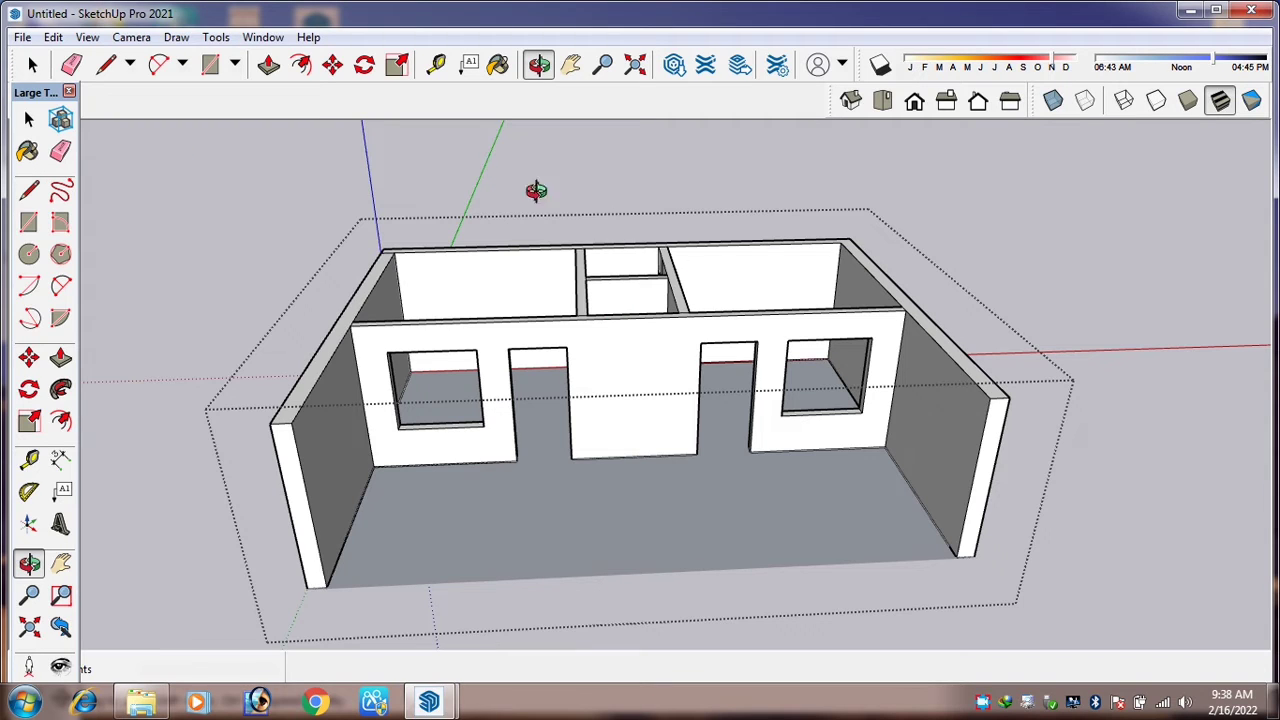
{"action": "left_click", "coordinate": [31, 64]}
{"action": "left_click", "coordinate": [958, 201]}
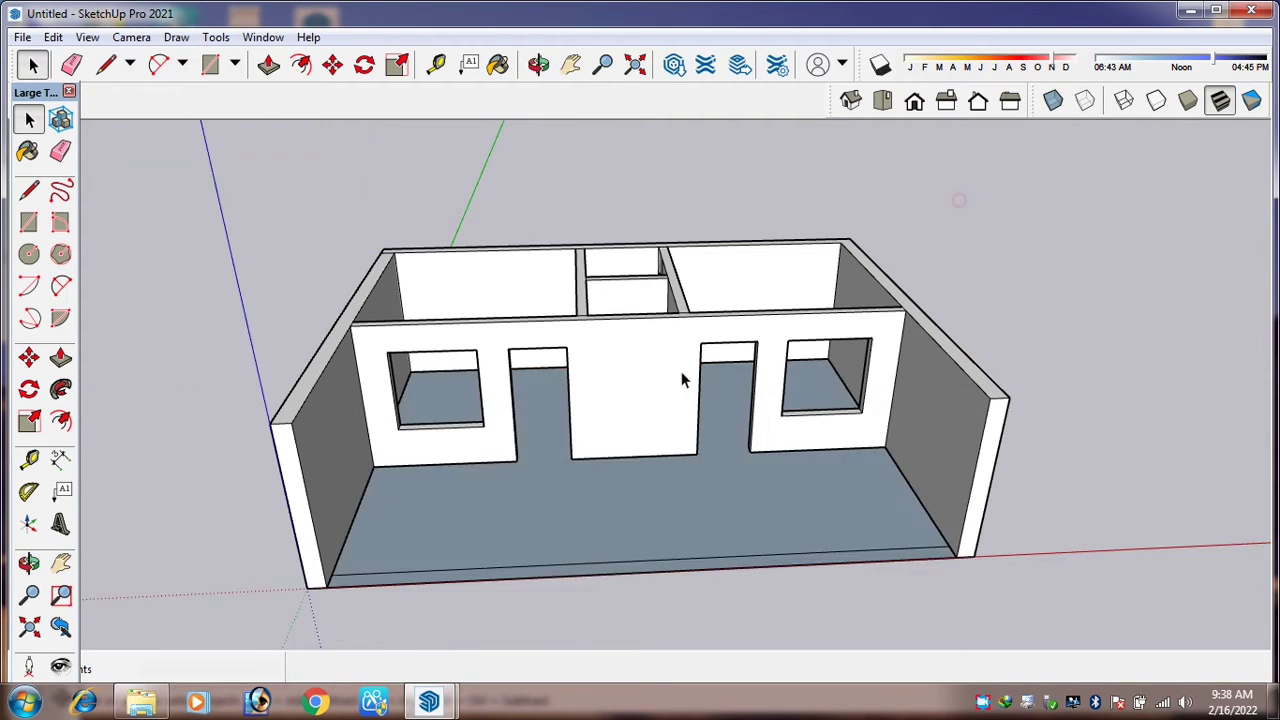
{"action": "middle_click_drag", "start_coordinate": [755, 244], "coordinate": [752, 291]}
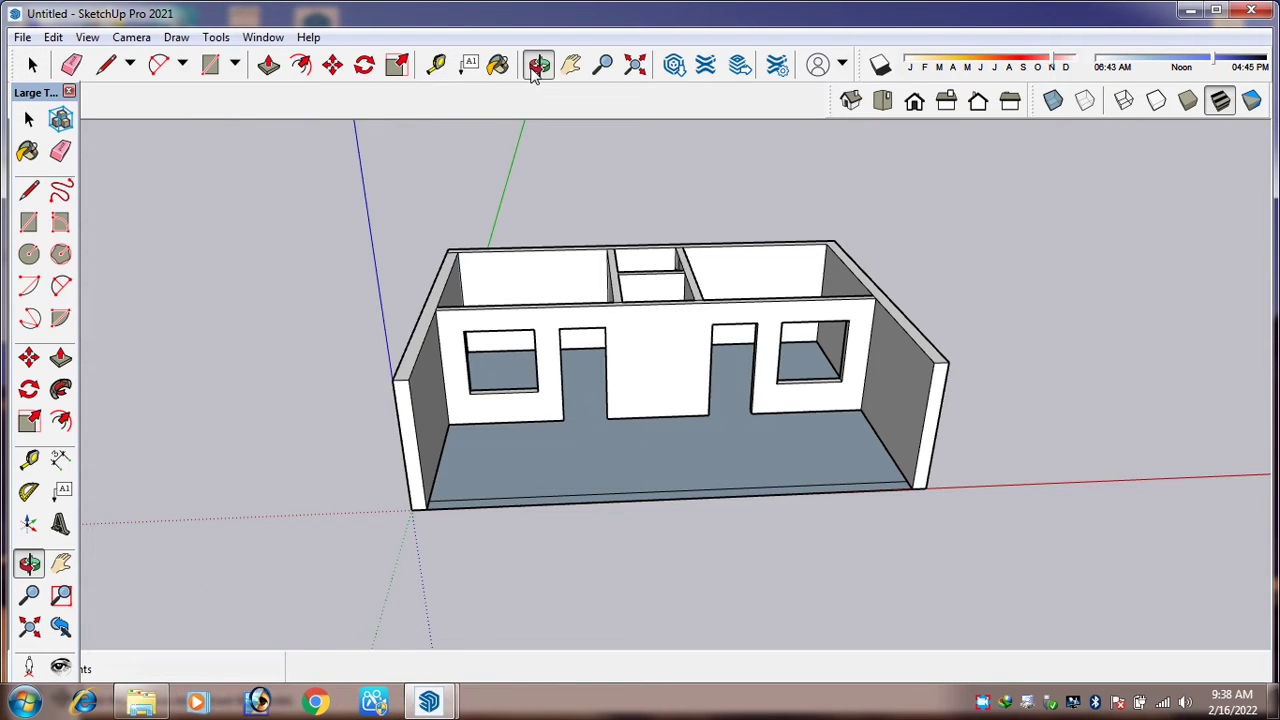
{"action": "left_click_drag", "start_coordinate": [700, 320], "coordinate": [745, 372]}
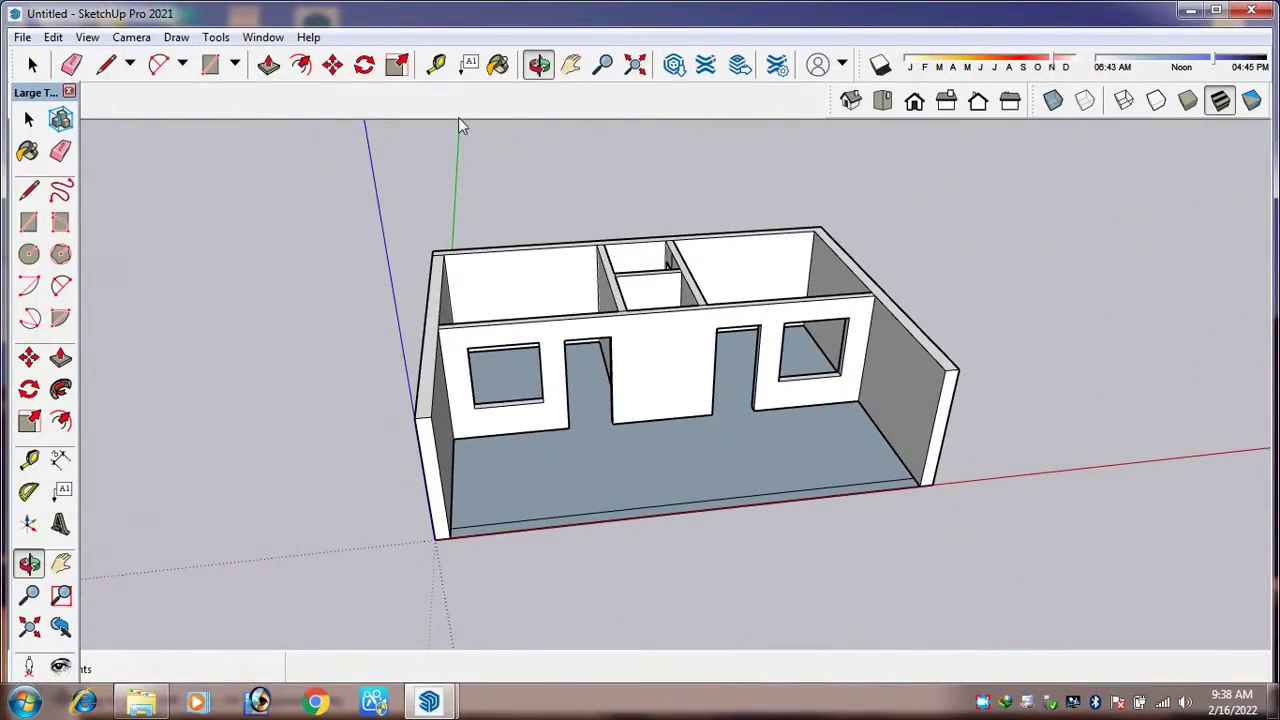
{"action": "left_click", "coordinate": [32, 64]}
{"action": "left_click", "coordinate": [500, 280]}
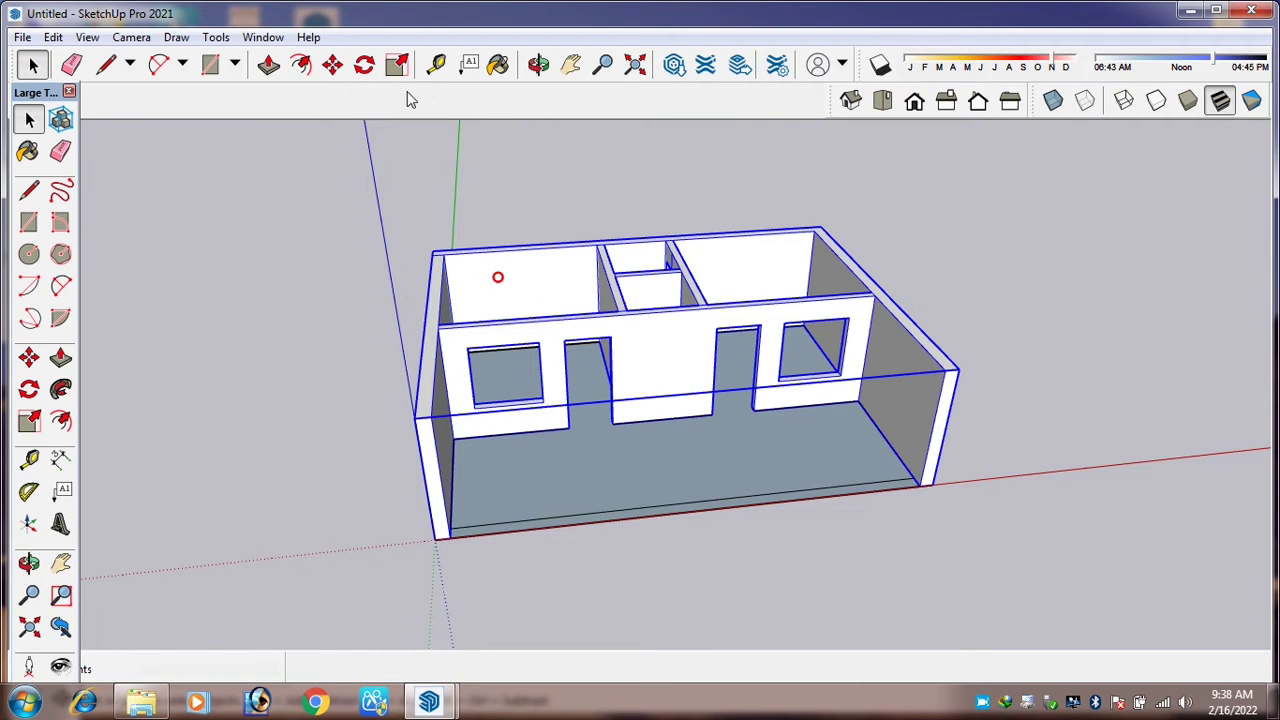
{"action": "left_click", "coordinate": [333, 64]}
{"action": "left_click", "coordinate": [567, 275]}
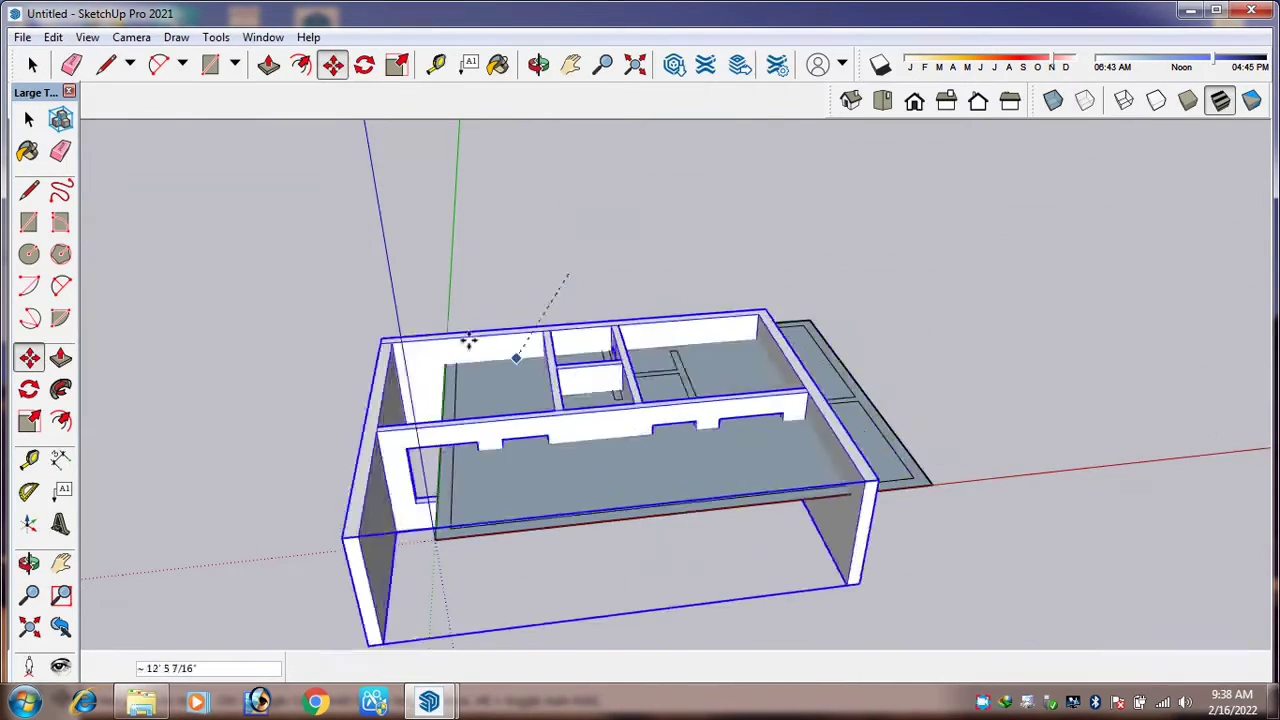
{"action": "key", "text": "Escape"}
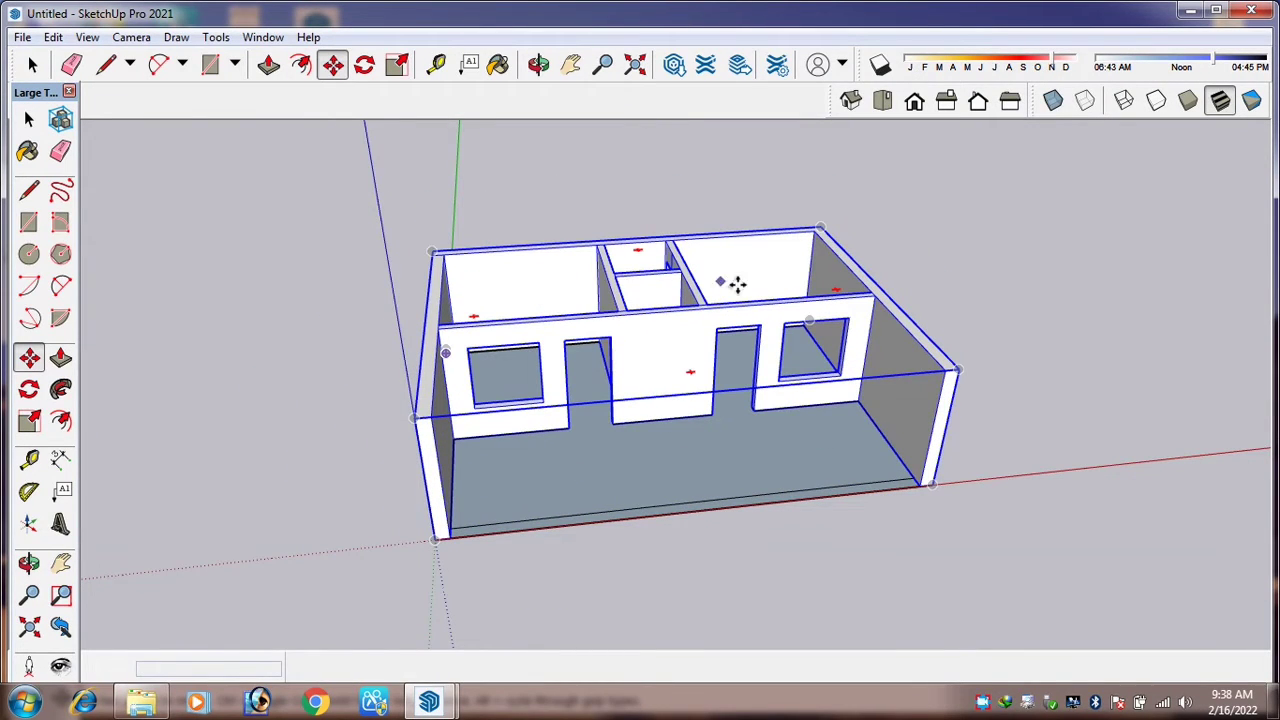
Open the wall group for editing, viewed from the open front room.
{"action": "middle_click_drag", "start_coordinate": [662, 278], "coordinate": [733, 486]}
{"action": "scroll", "coordinate": [750, 491], "scroll_direction": "up", "scroll_amount": 3}
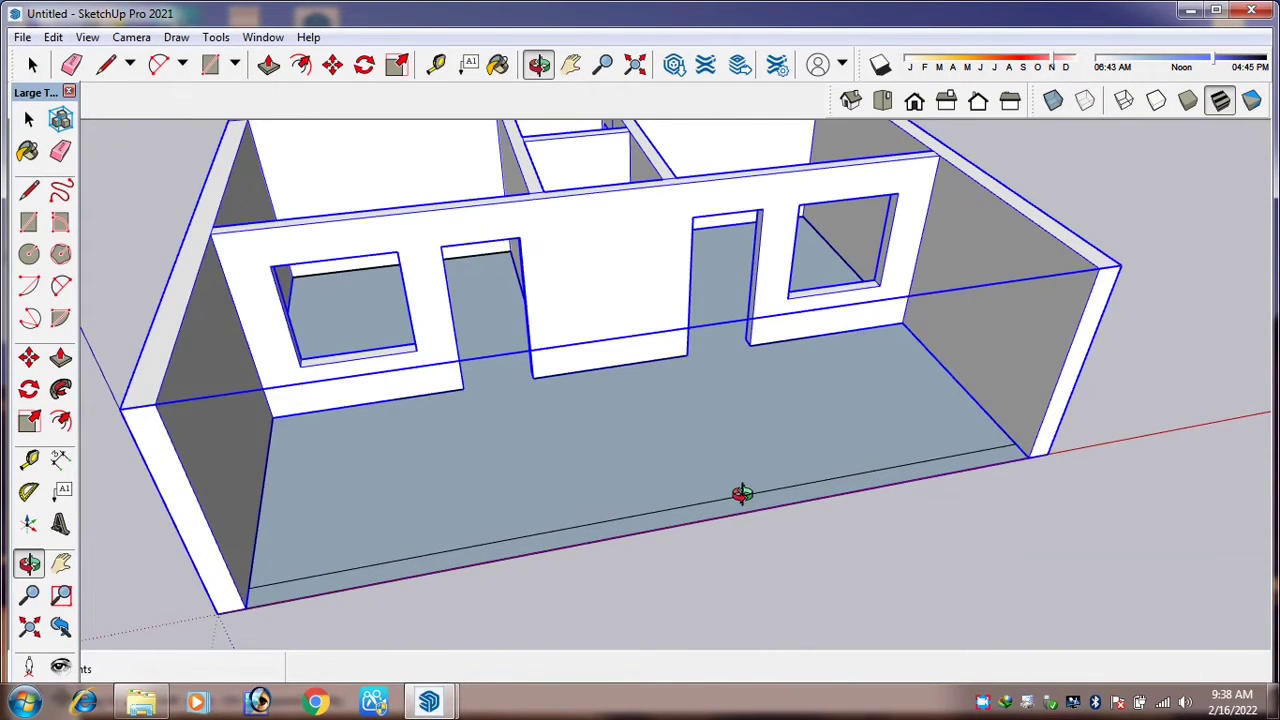
{"action": "scroll", "coordinate": [741, 493], "scroll_direction": "down", "scroll_amount": 3}
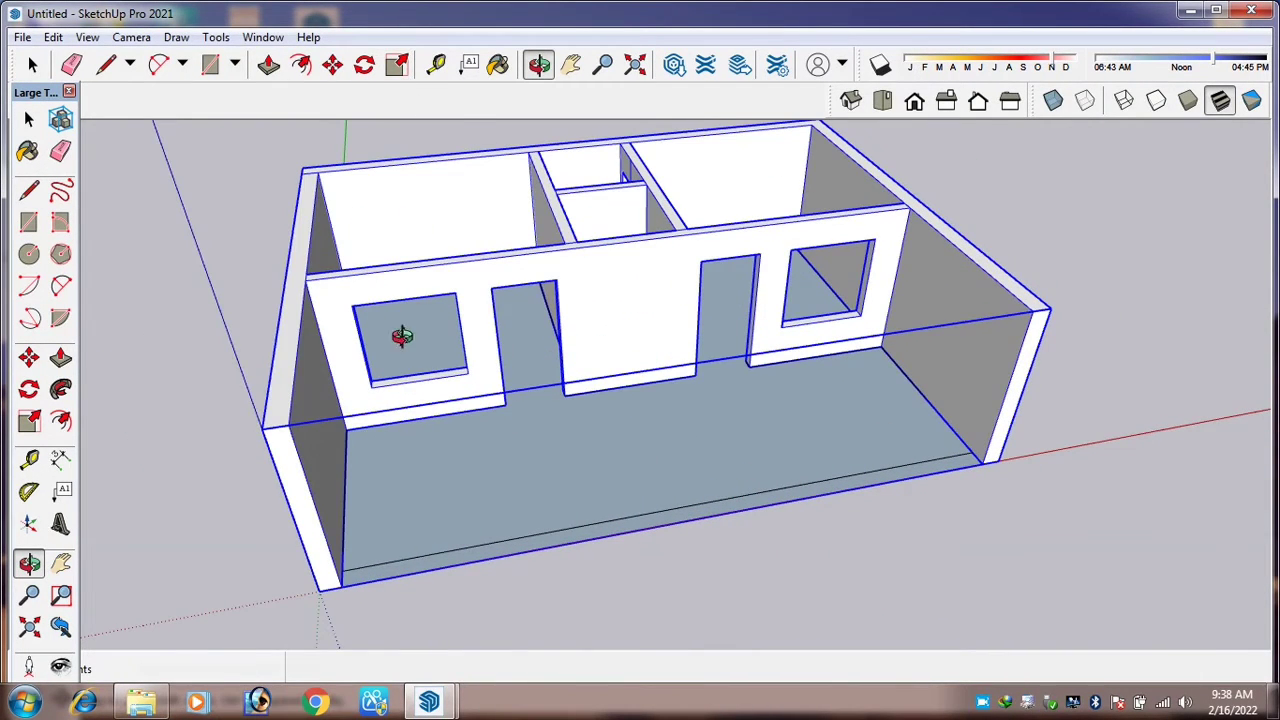
{"action": "left_click", "coordinate": [33, 66]}
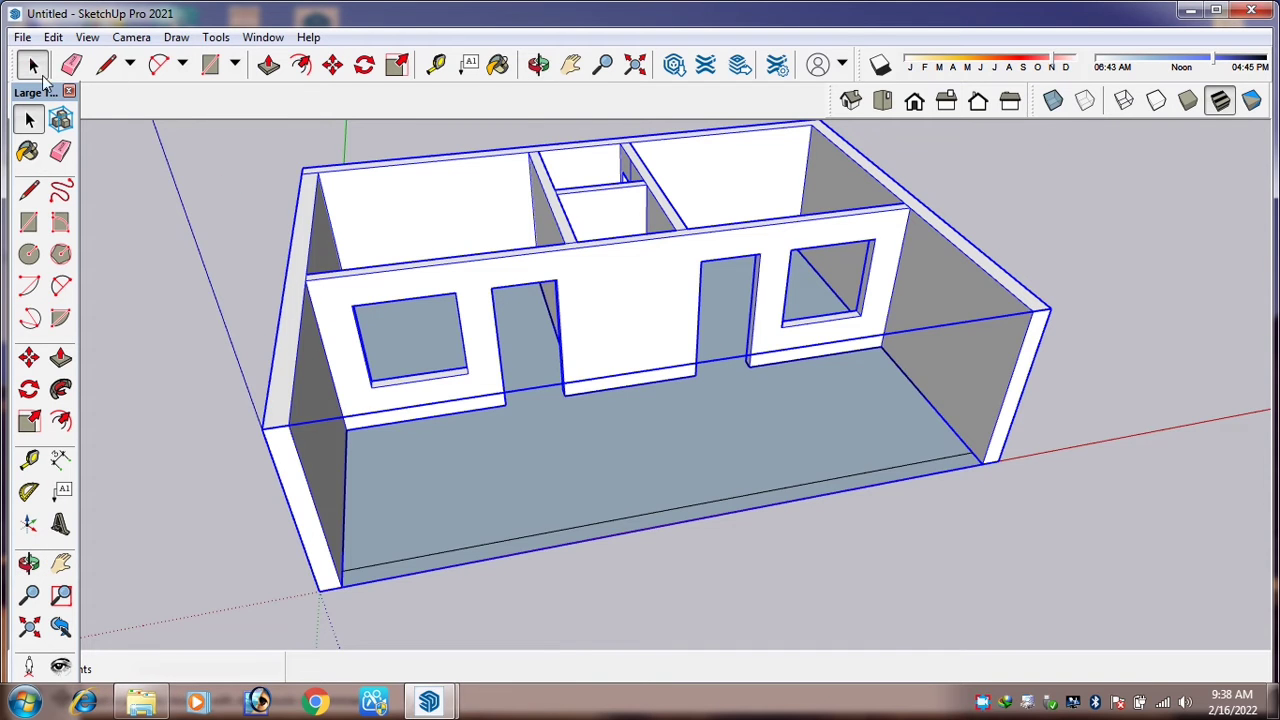
{"action": "double_click", "coordinate": [321, 320]}
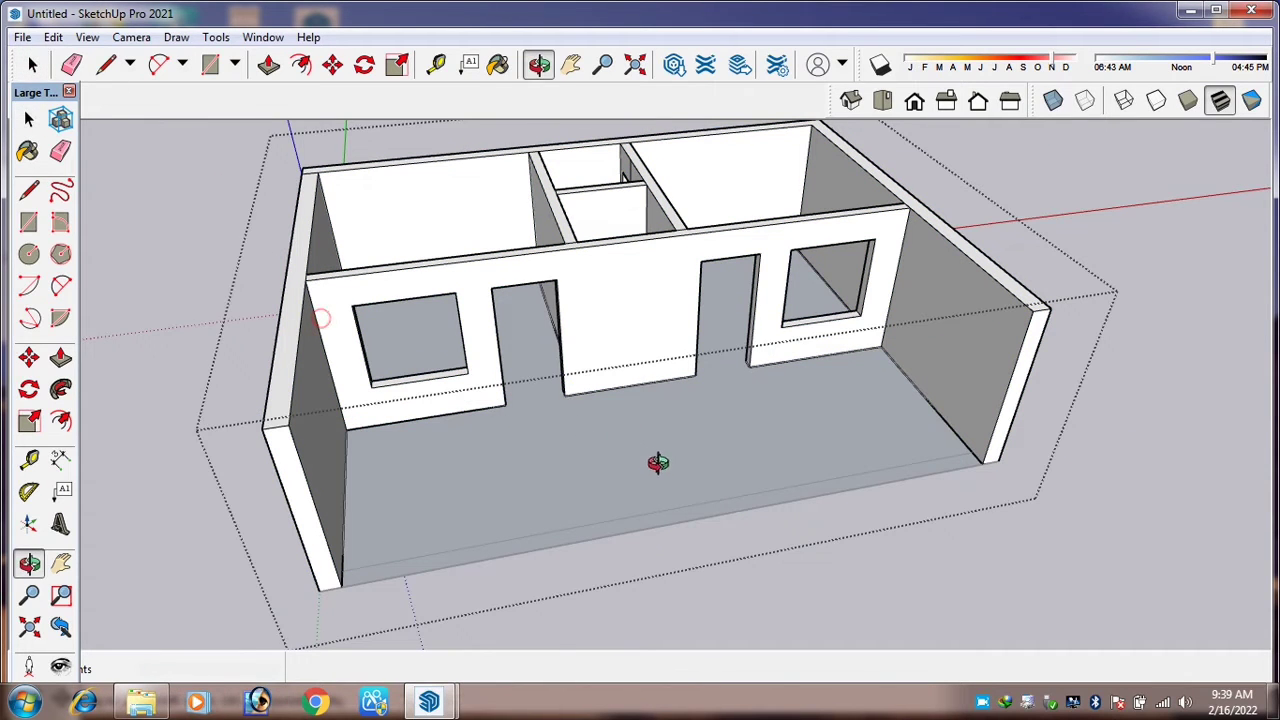
{"action": "middle_click_drag", "start_coordinate": [656, 463], "coordinate": [887, 567]}
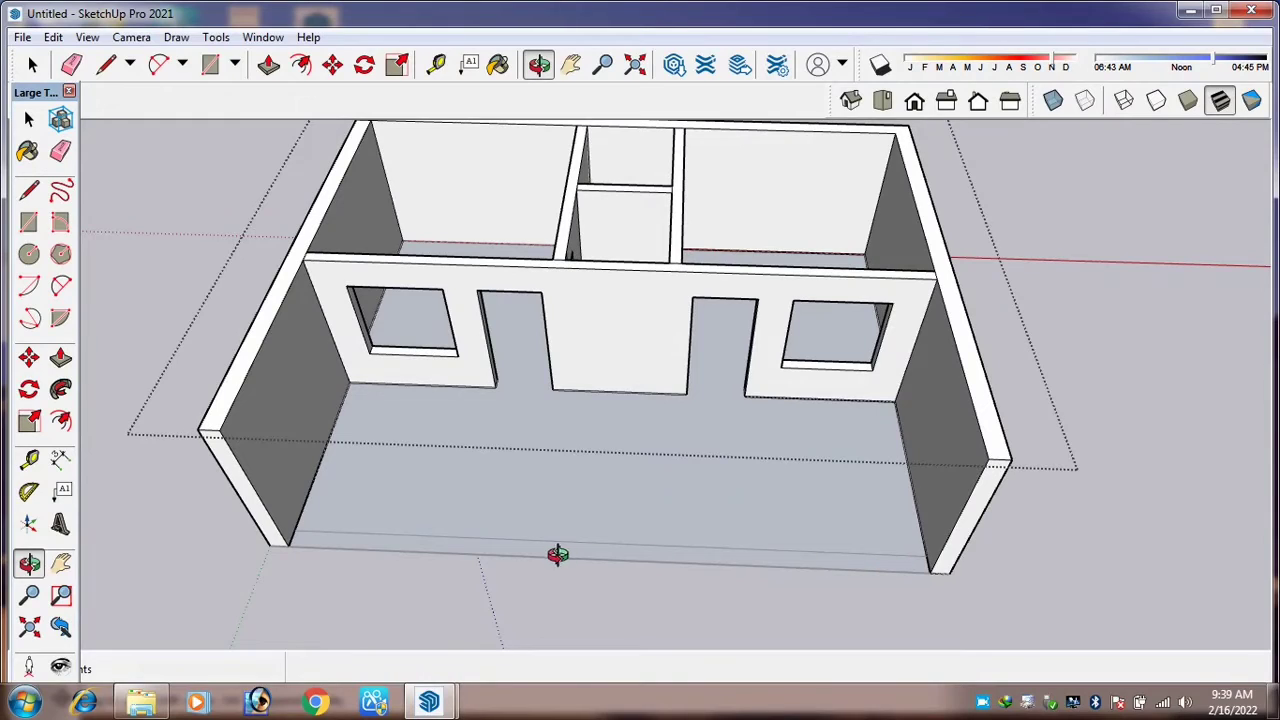
Measure the clear width of the front room's open side between the inner corners of the two side walls.
{"action": "key", "text": "t"}
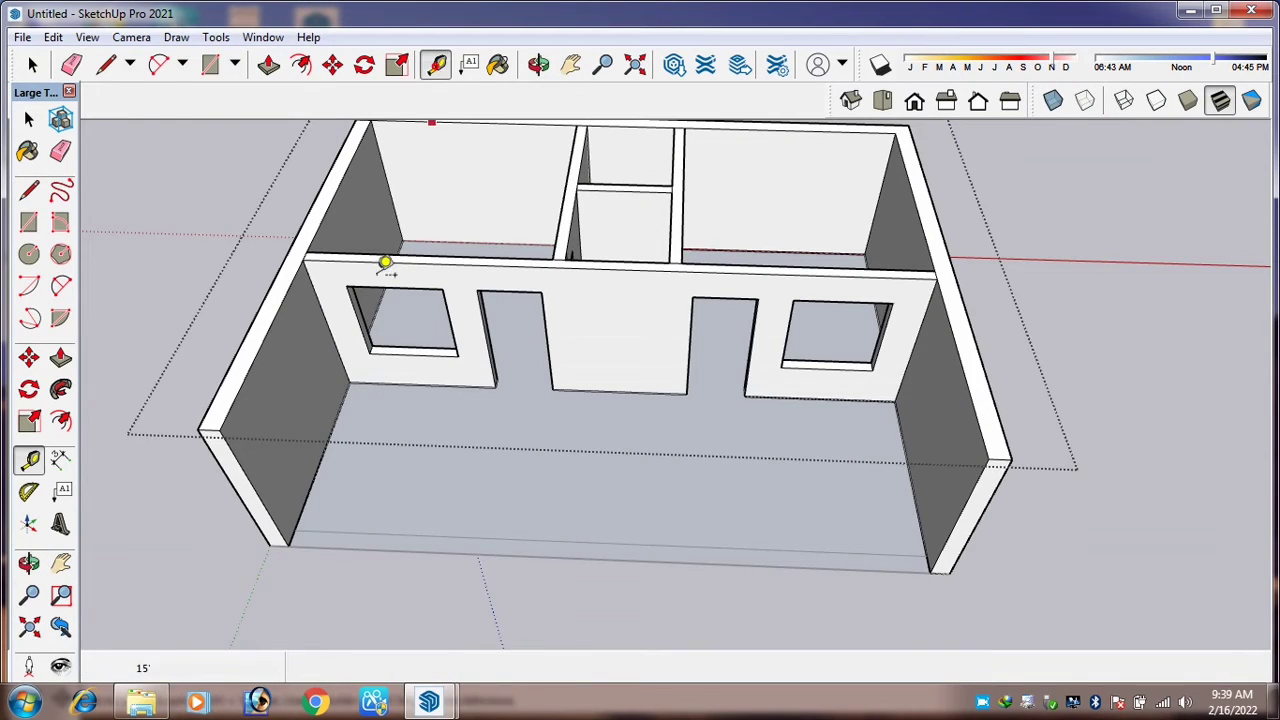
{"action": "left_click", "coordinate": [300, 515]}
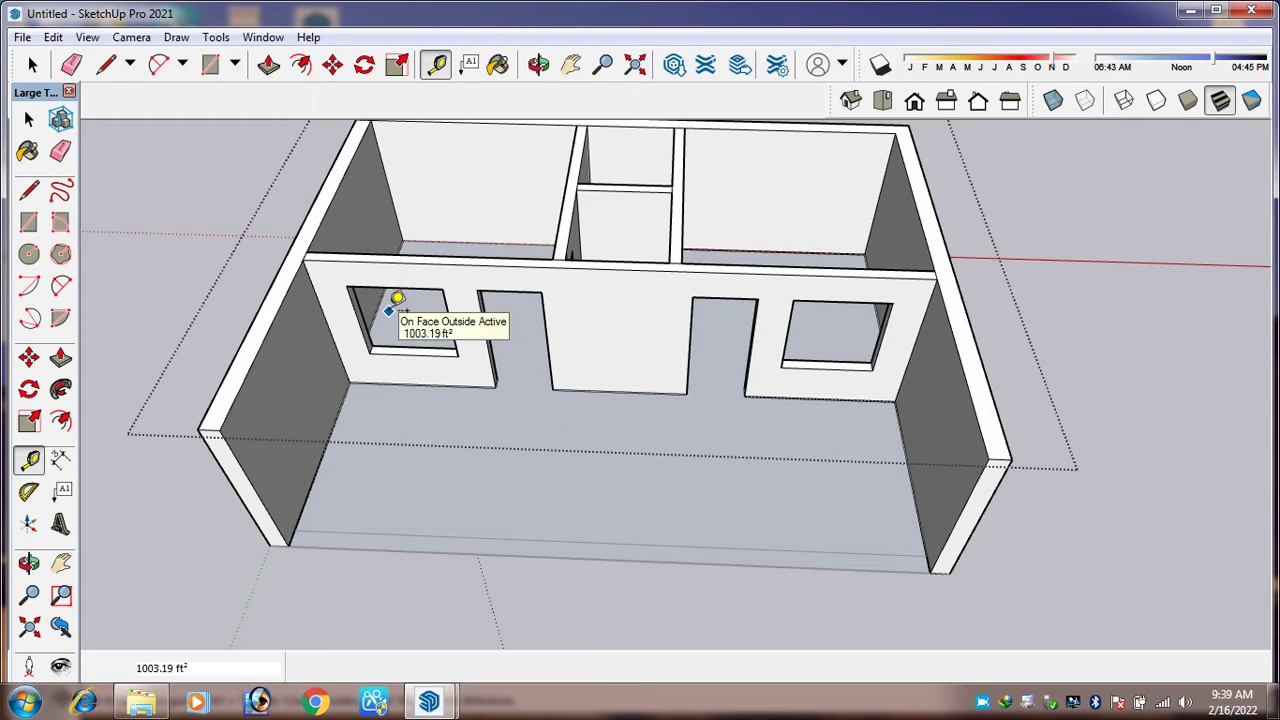
{"action": "left_click", "coordinate": [397, 293]}
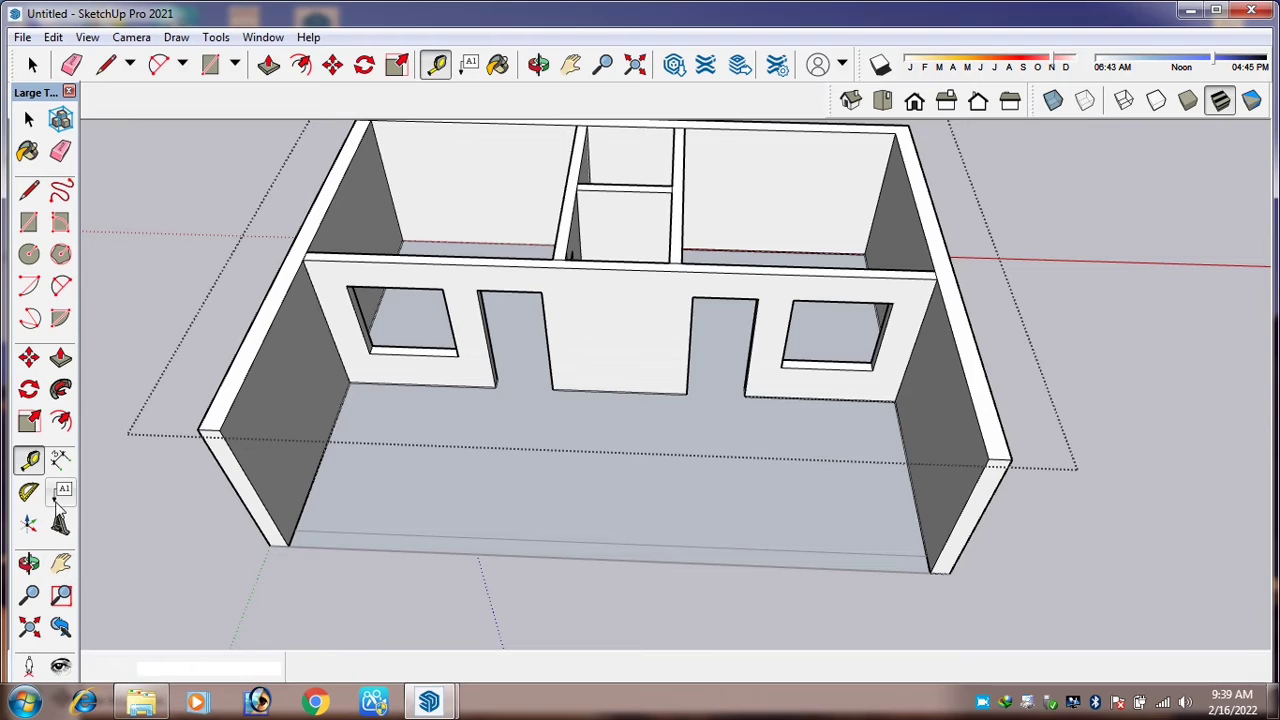
{"action": "left_click", "coordinate": [60, 459]}
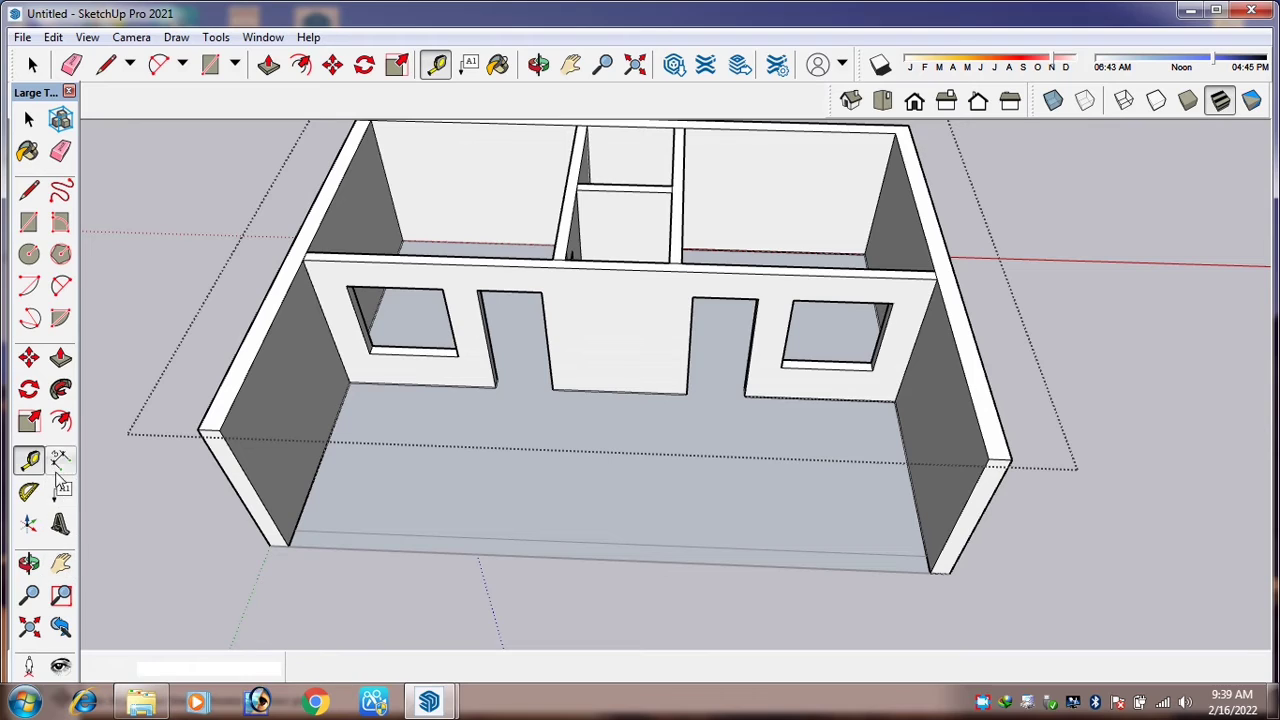
{"action": "left_click", "coordinate": [288, 547]}
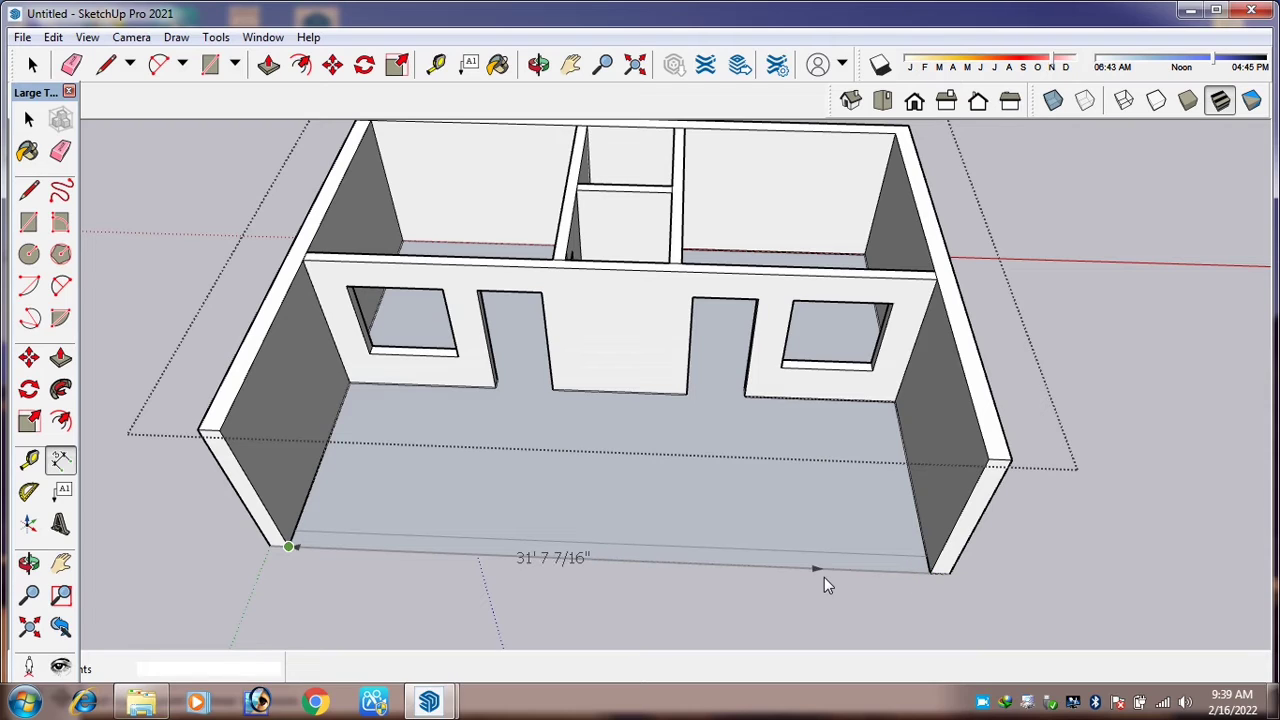
{"action": "key", "text": "Escape"}
Switch to Calculator, divide 37.75 by 3 to get the width of each bay, and close it again.
{"action": "left_click", "coordinate": [26, 700]}
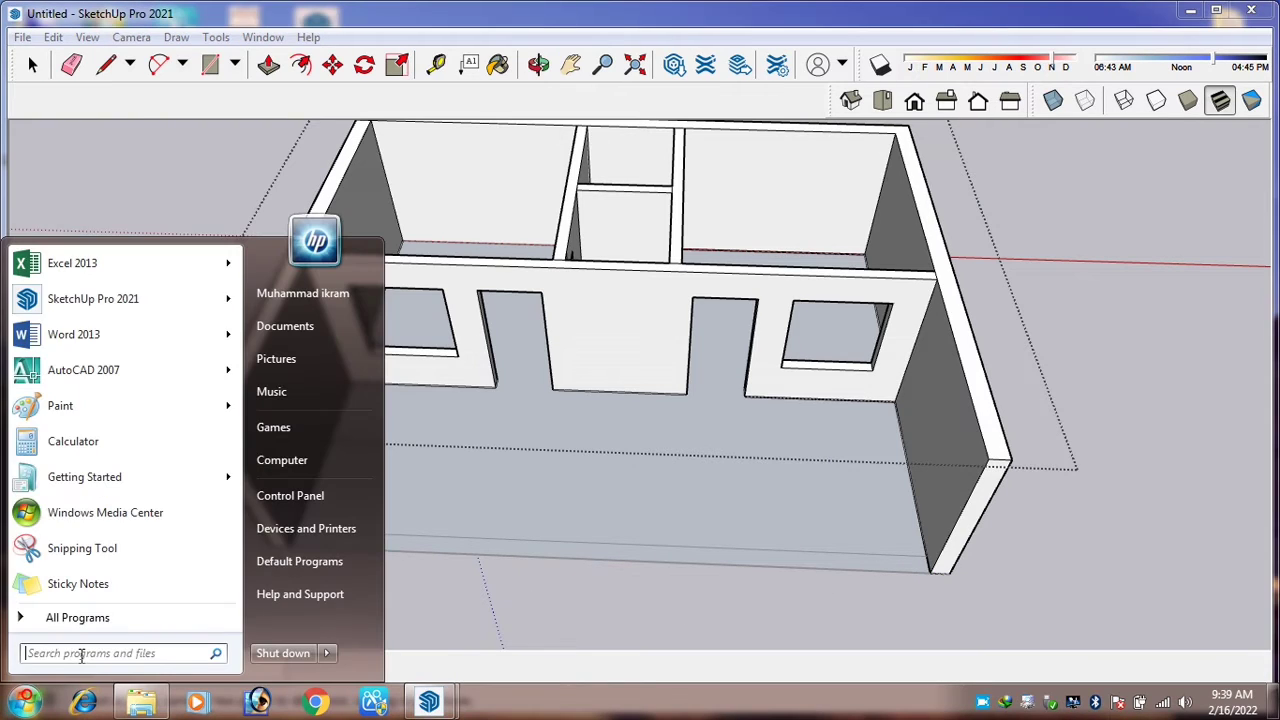
{"action": "type", "text": "cal"}
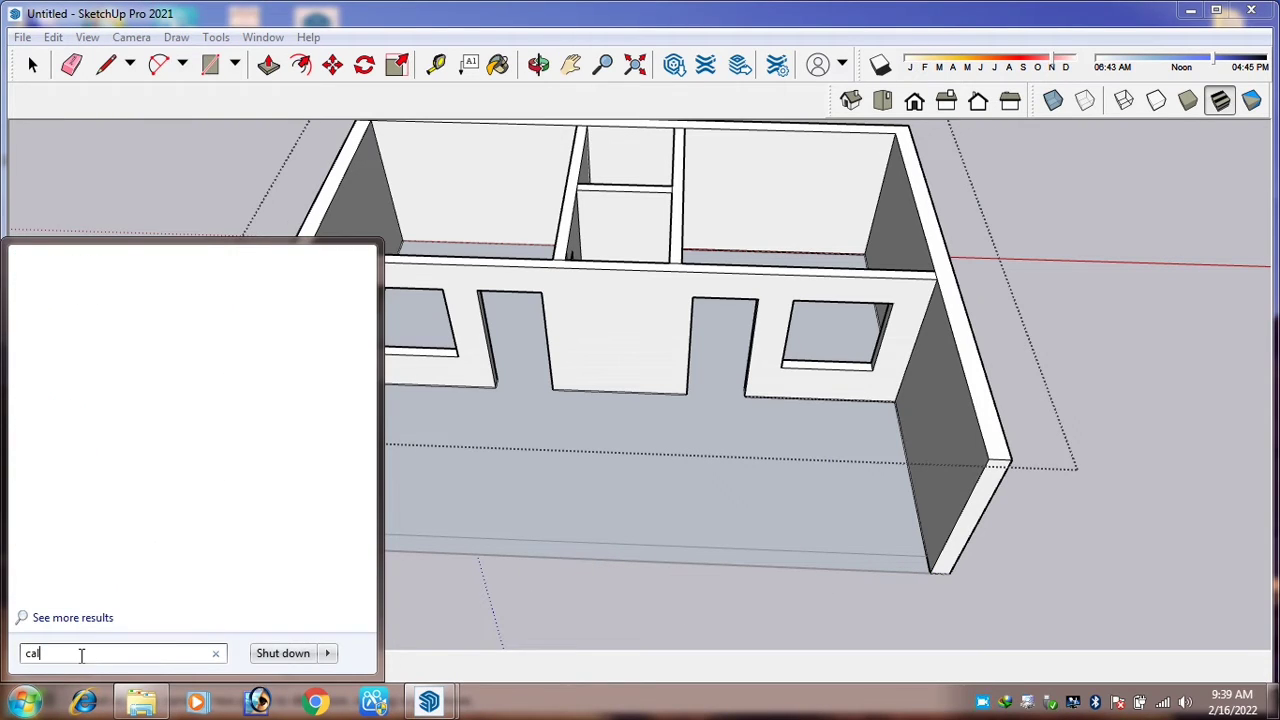
{"action": "left_click", "coordinate": [86, 289]}
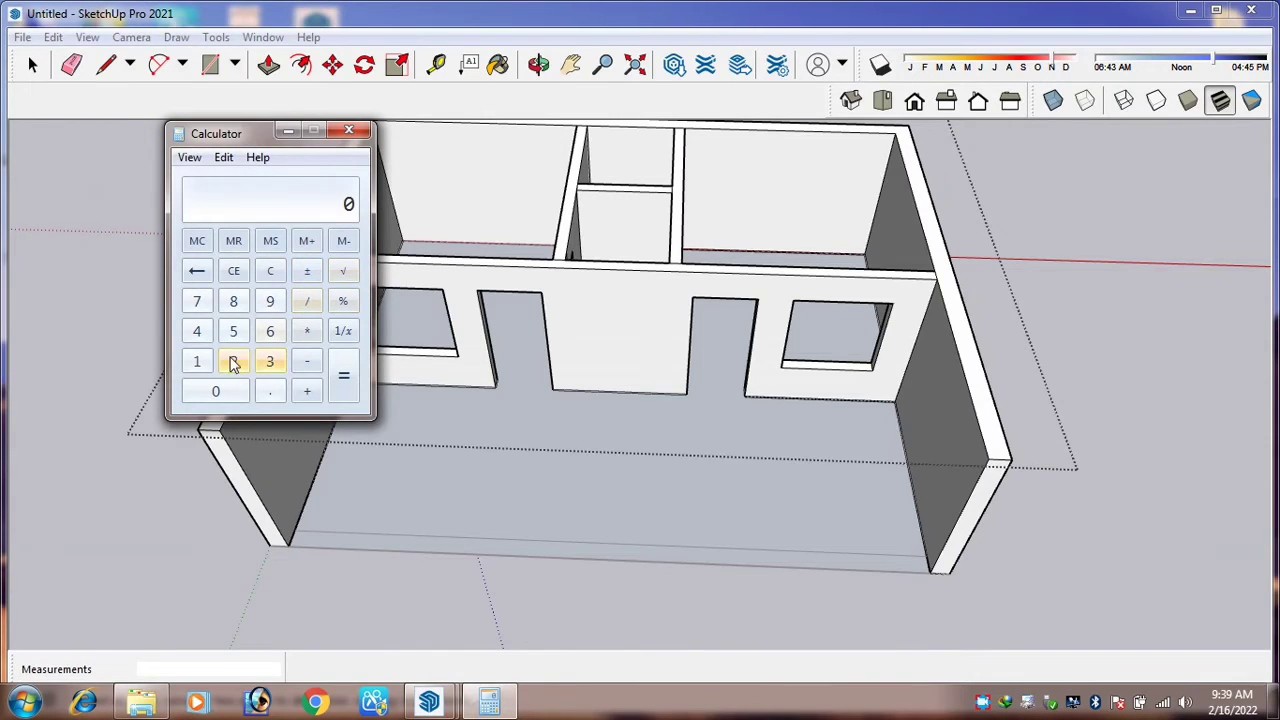
{"action": "left_click", "coordinate": [270, 361]}
{"action": "left_click", "coordinate": [197, 301]}
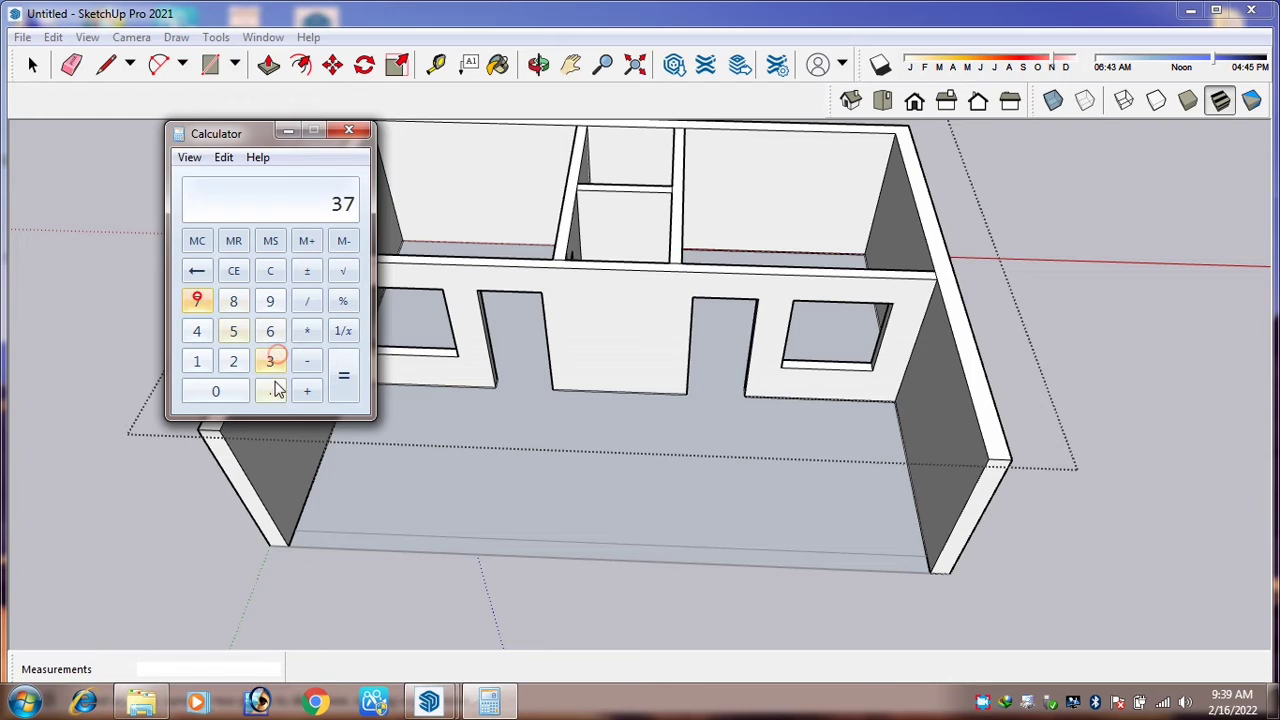
{"action": "left_click", "coordinate": [270, 391]}
{"action": "left_click", "coordinate": [197, 301]}
{"action": "left_click", "coordinate": [230, 329]}
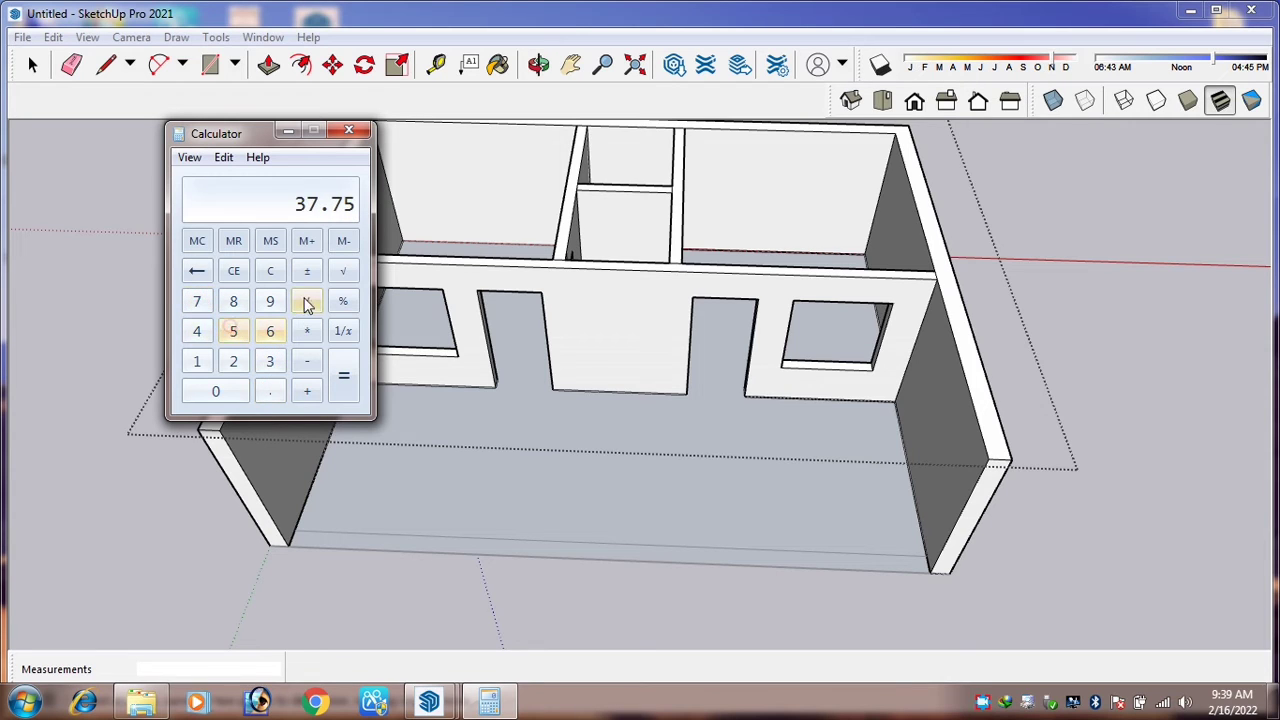
{"action": "left_click", "coordinate": [306, 301]}
{"action": "left_click", "coordinate": [270, 361]}
{"action": "left_click", "coordinate": [340, 385]}
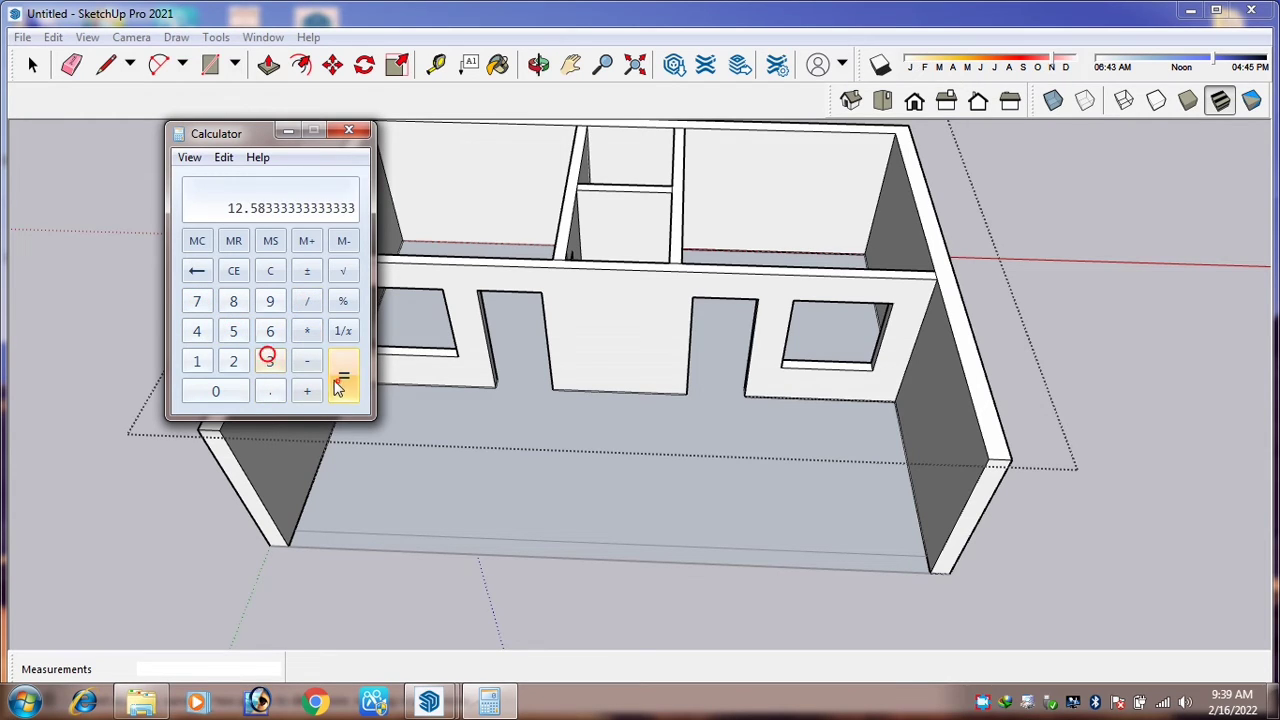
{"action": "left_click", "coordinate": [350, 127]}
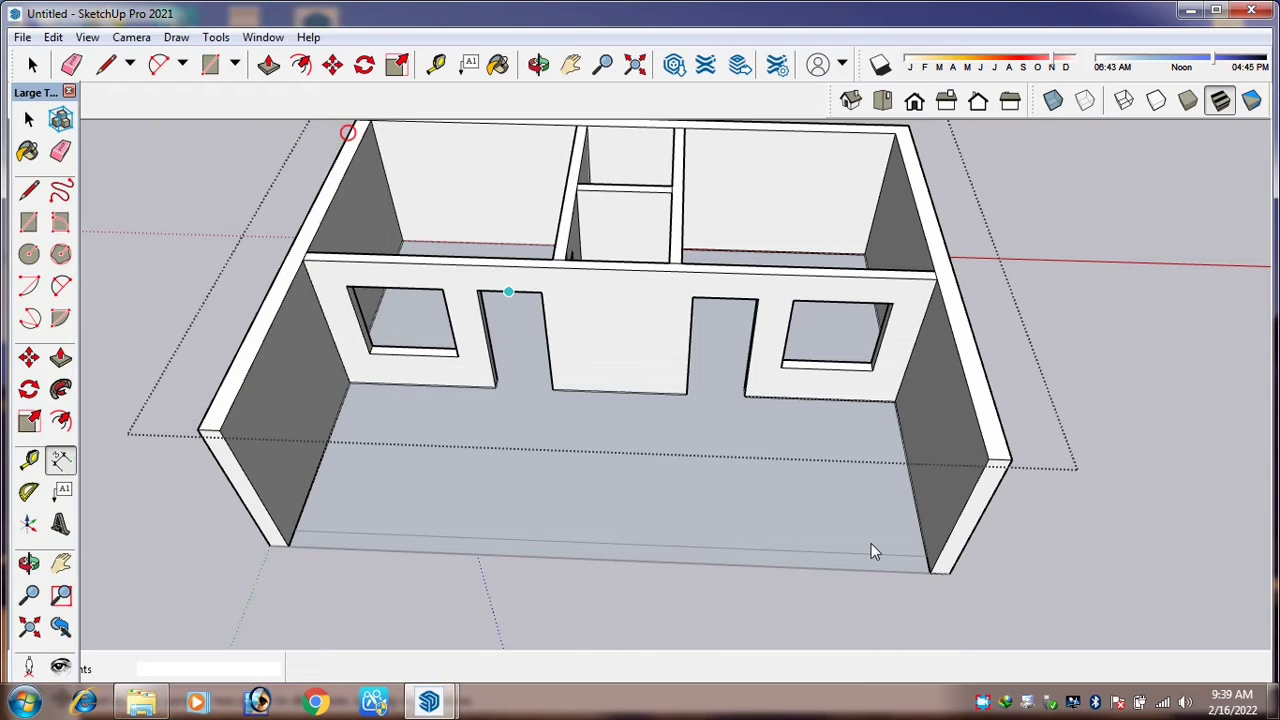
Place two parallel guides across the front room's floor at successive 12.58' spacings from the right side wall's inner base edge.
{"action": "scroll", "coordinate": [875, 510], "scroll_direction": "down", "scroll_amount": 2}
{"action": "middle_click_drag", "start_coordinate": [855, 512], "coordinate": [866, 545]}
{"action": "scroll", "coordinate": [866, 545], "scroll_direction": "up", "scroll_amount": 2}
{"action": "key", "text": "t"}
{"action": "scroll", "coordinate": [937, 383], "scroll_direction": "up", "scroll_amount": 1}
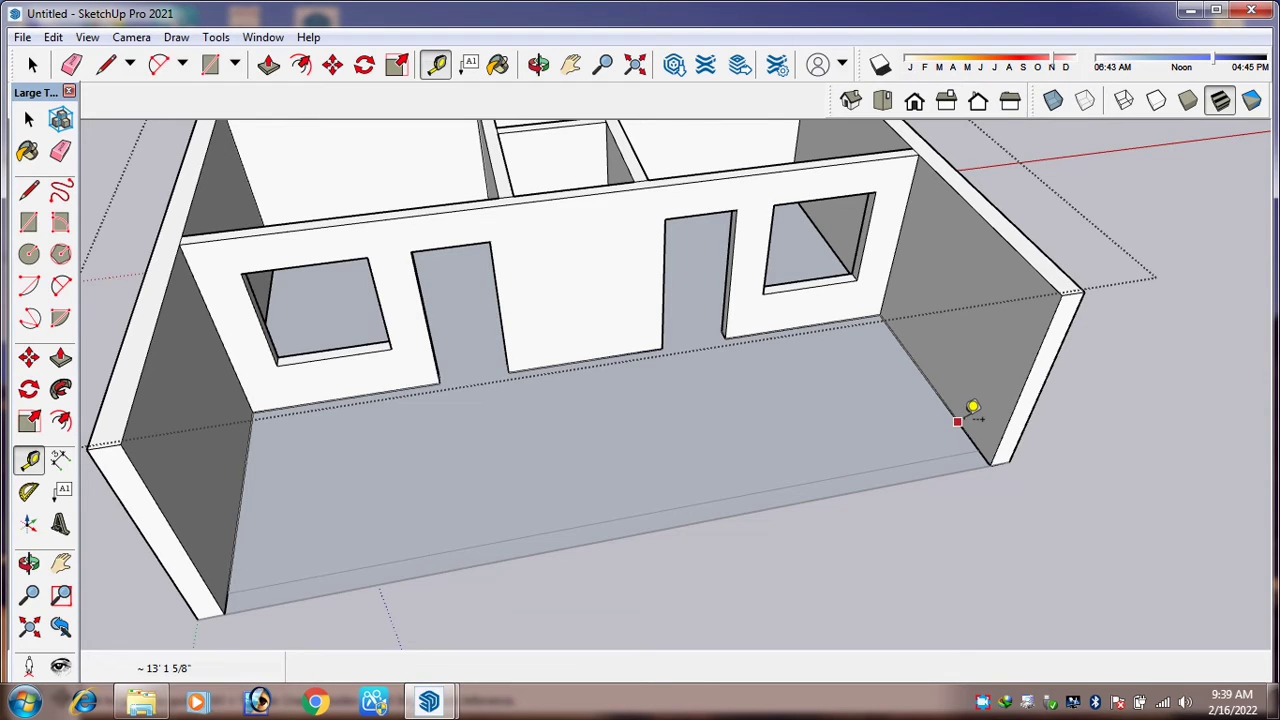
{"action": "left_click", "coordinate": [958, 423]}
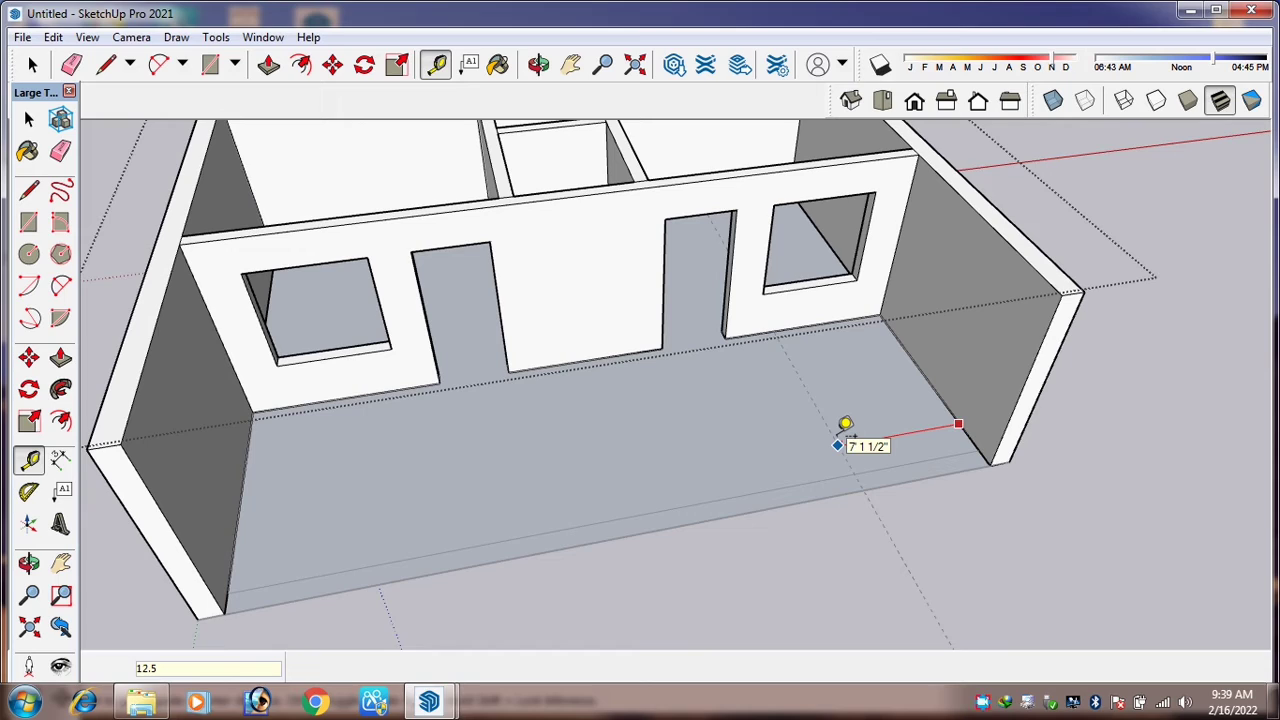
{"action": "type", "text": "12.58'"}
{"action": "key", "text": "Return"}
{"action": "left_click", "coordinate": [739, 456]}
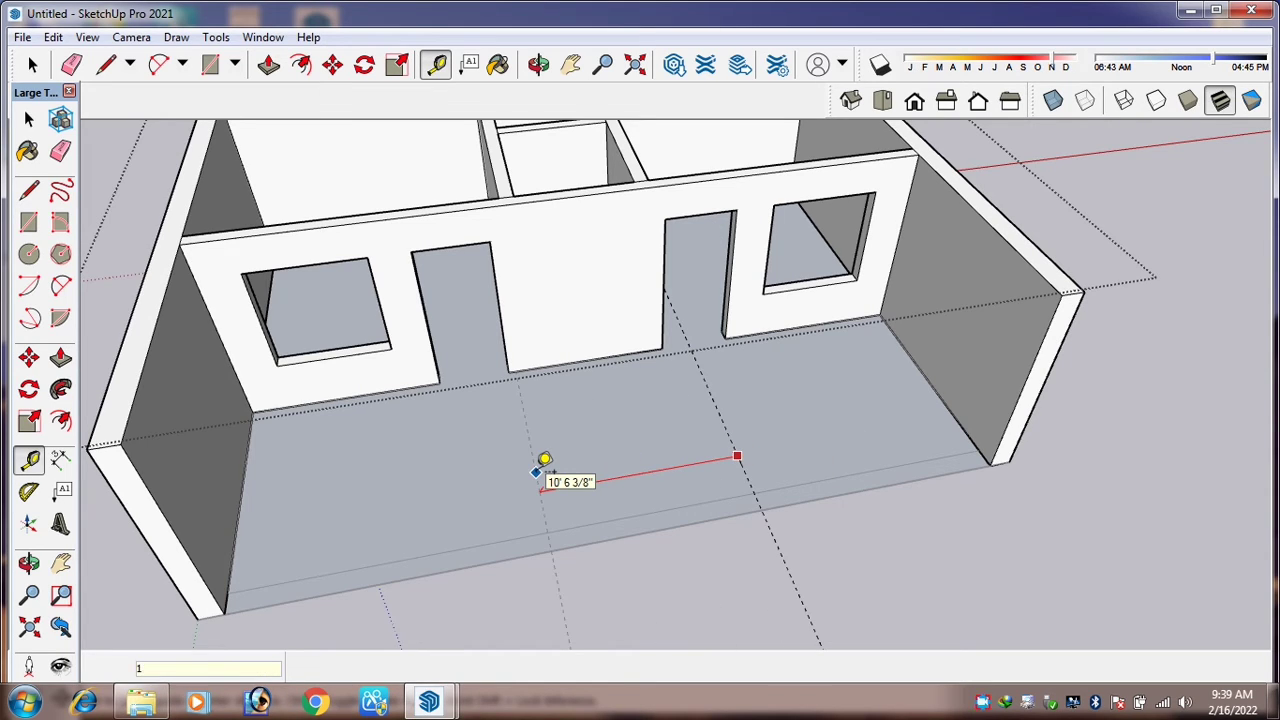
{"action": "type", "text": "12.58'"}
{"action": "key", "text": "Return"}
Place a parallel guide 4.5" from the left floor guide, on the side toward the right wall.
{"action": "scroll", "coordinate": [474, 556], "scroll_direction": "up", "scroll_amount": 3}
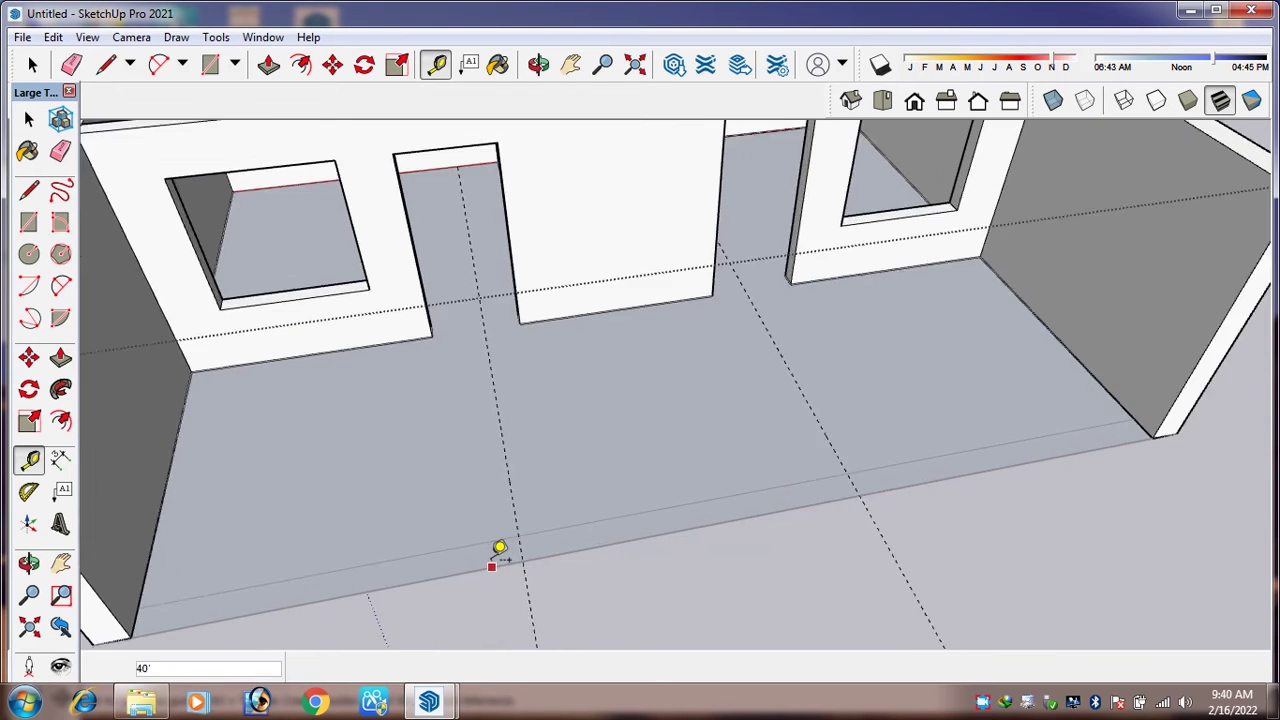
{"action": "scroll", "coordinate": [499, 550], "scroll_direction": "up", "scroll_amount": 1}
{"action": "left_click", "coordinate": [514, 487]}
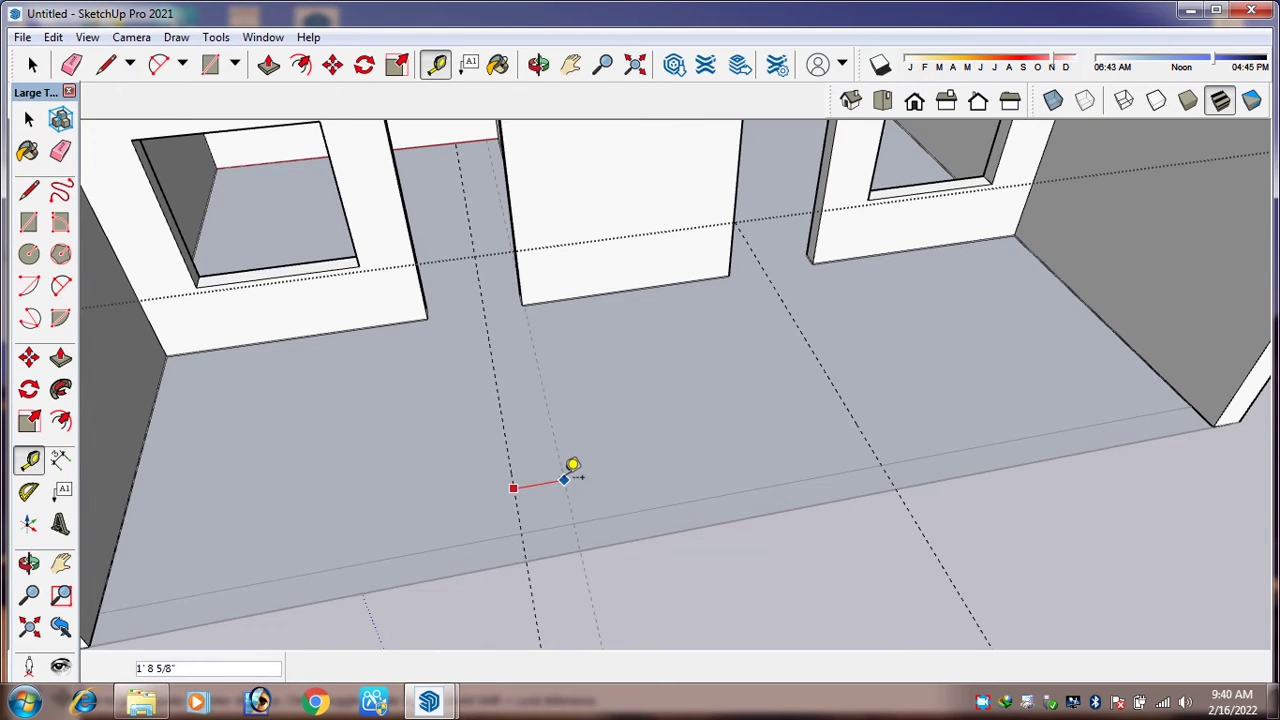
{"action": "type", "text": "4.5"}
{"action": "key", "text": "Return"}
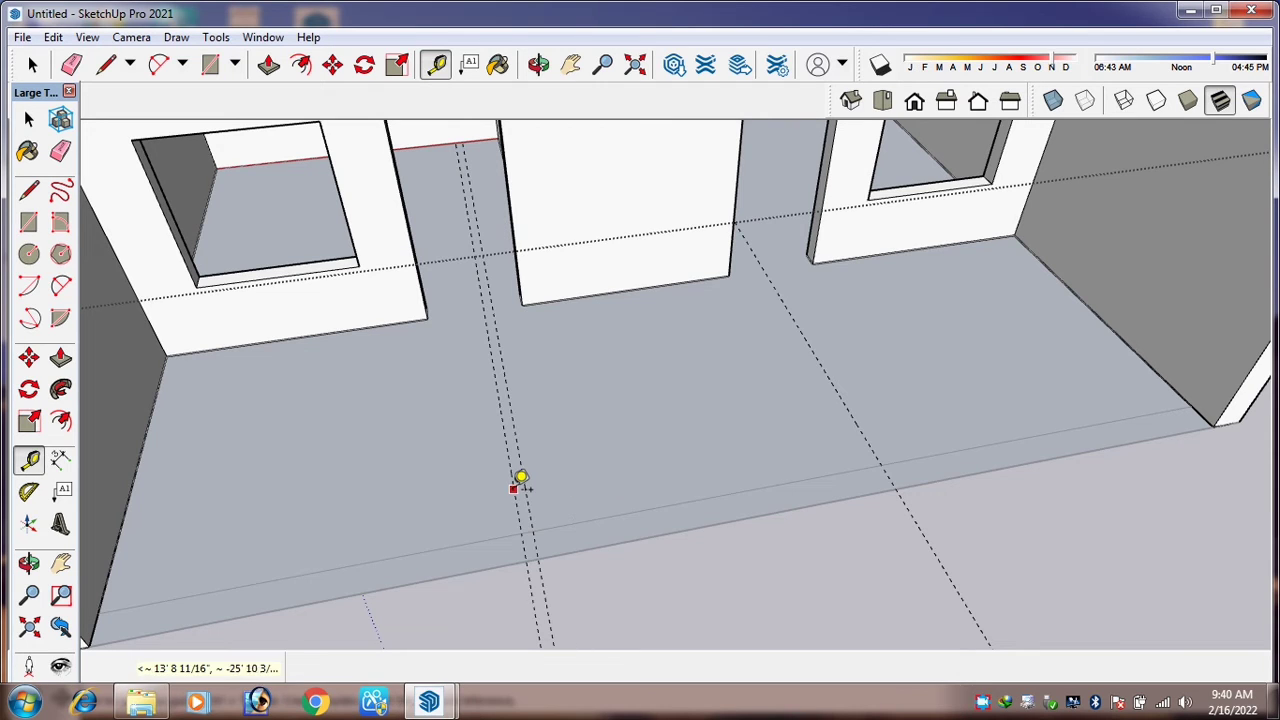
Try to place a parallel guide on the opposite side of the left bay guide with the offset 4/5.
{"action": "left_click", "coordinate": [513, 490]}
{"action": "type", "text": "4/5"}
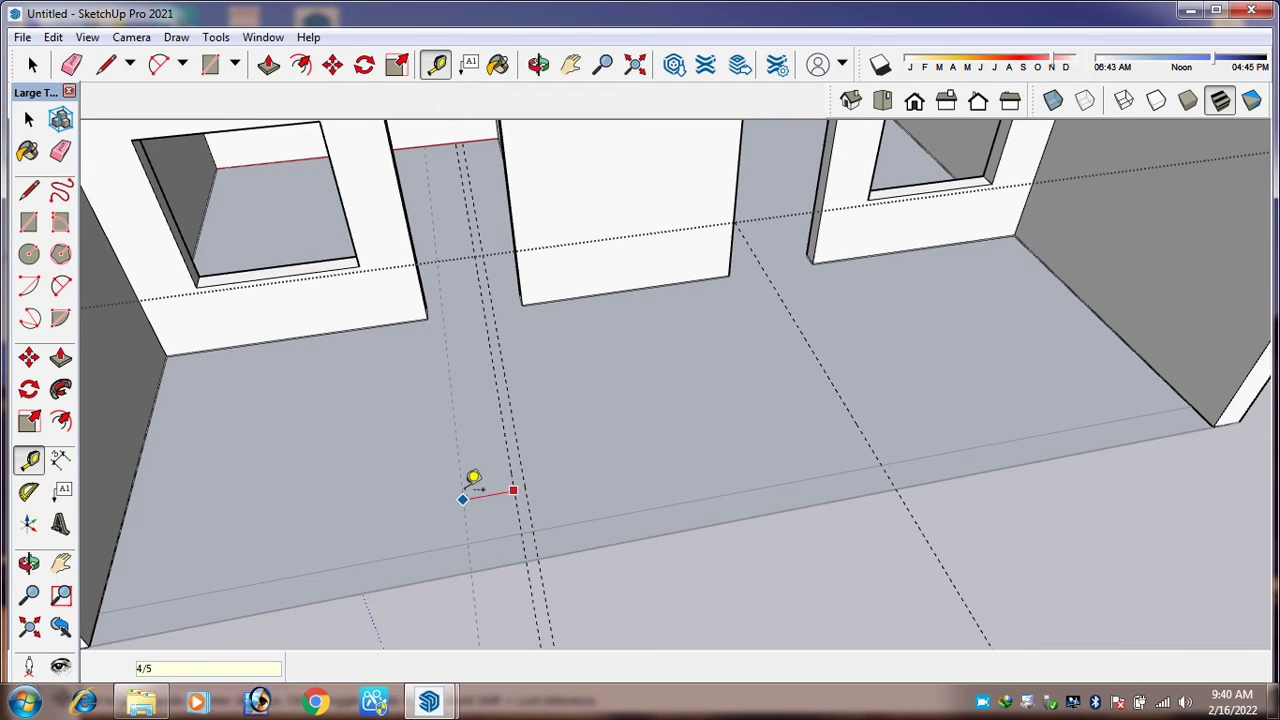
{"action": "key", "text": "Return"}
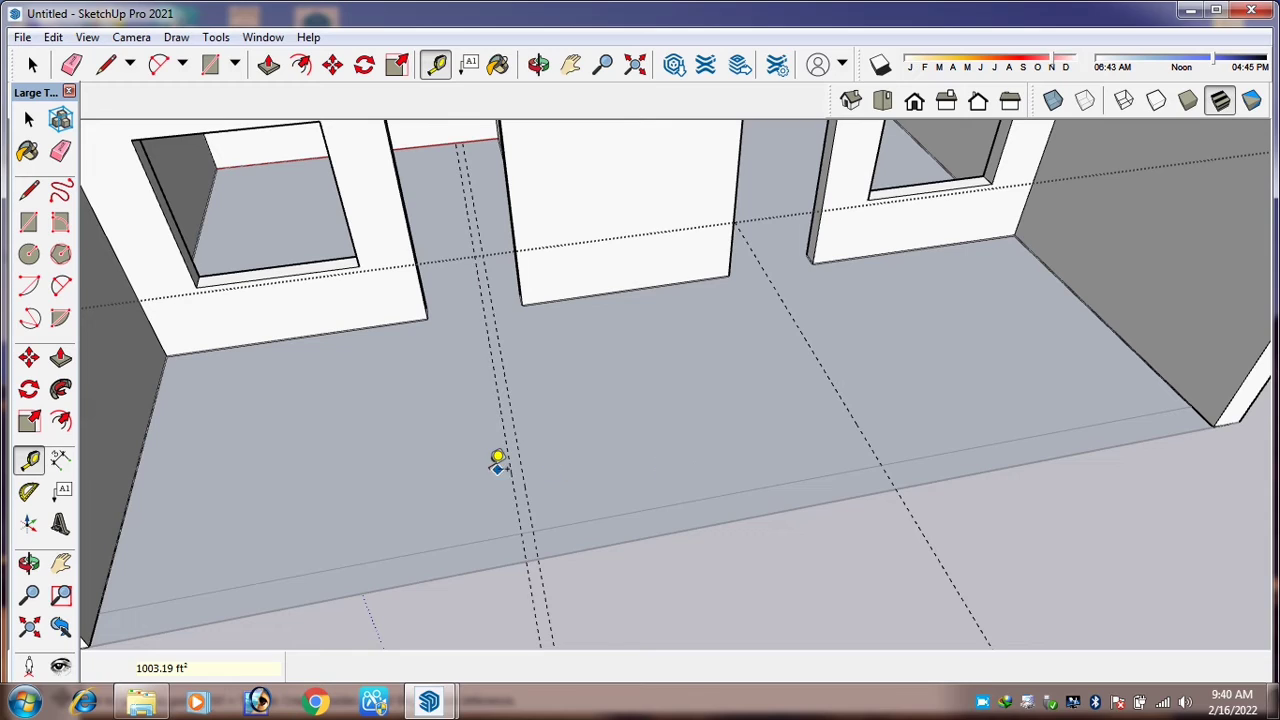
Place a parallel guide 4.5" from the left bay guide, on the side toward the left wall.
{"action": "left_click", "coordinate": [513, 492]}
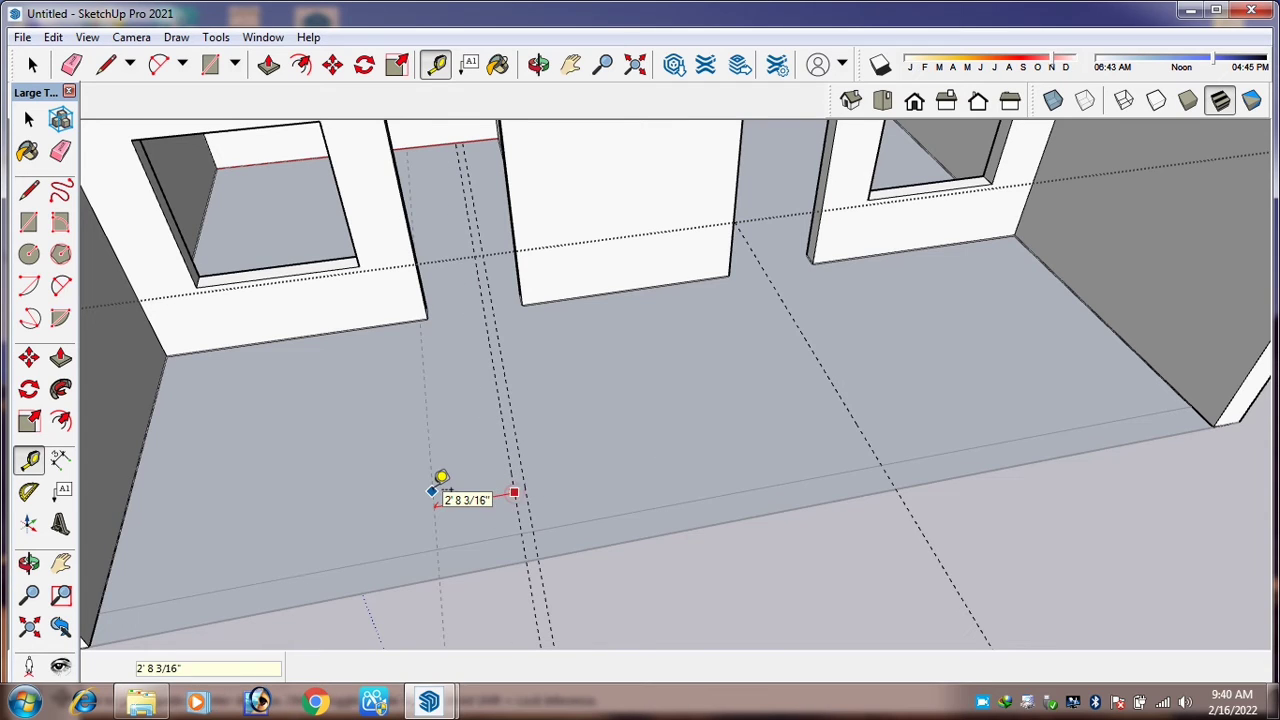
{"action": "type", "text": "4.5"}
{"action": "key", "text": "Return"}
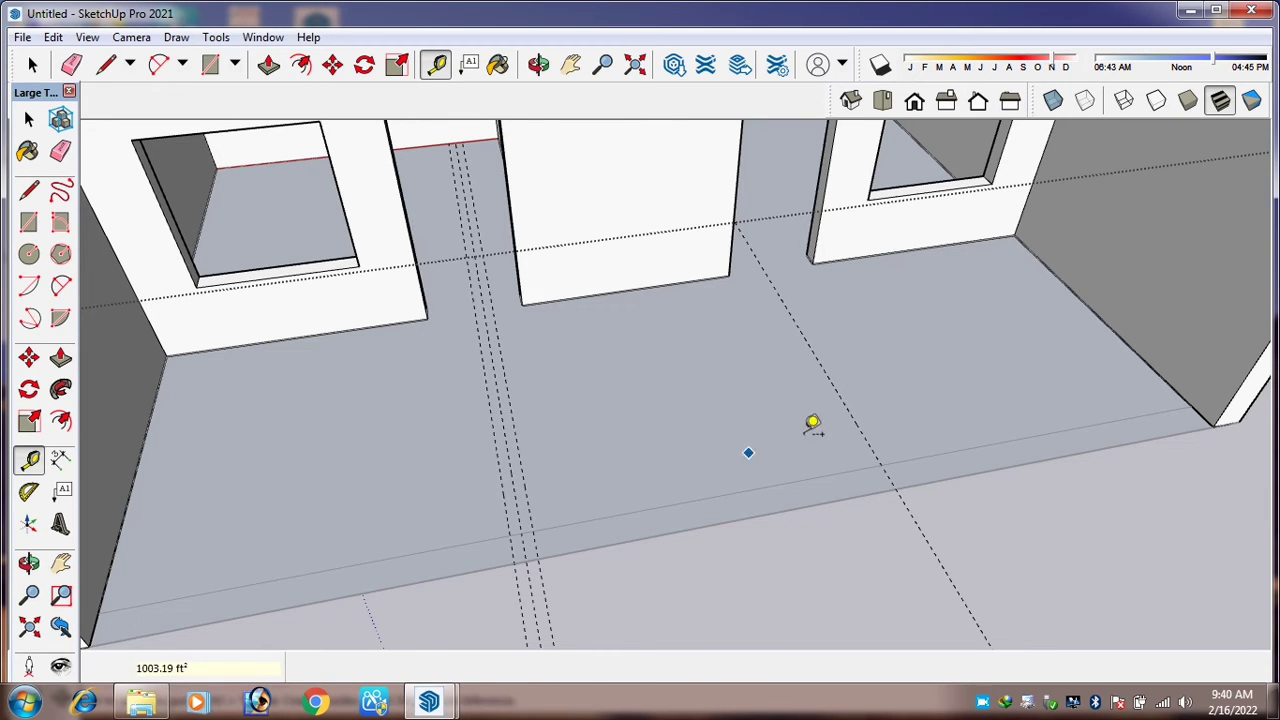
Place two parallel guides across the floor, 4.5" to either side of the right bay guide.
{"action": "left_click", "coordinate": [859, 427]}
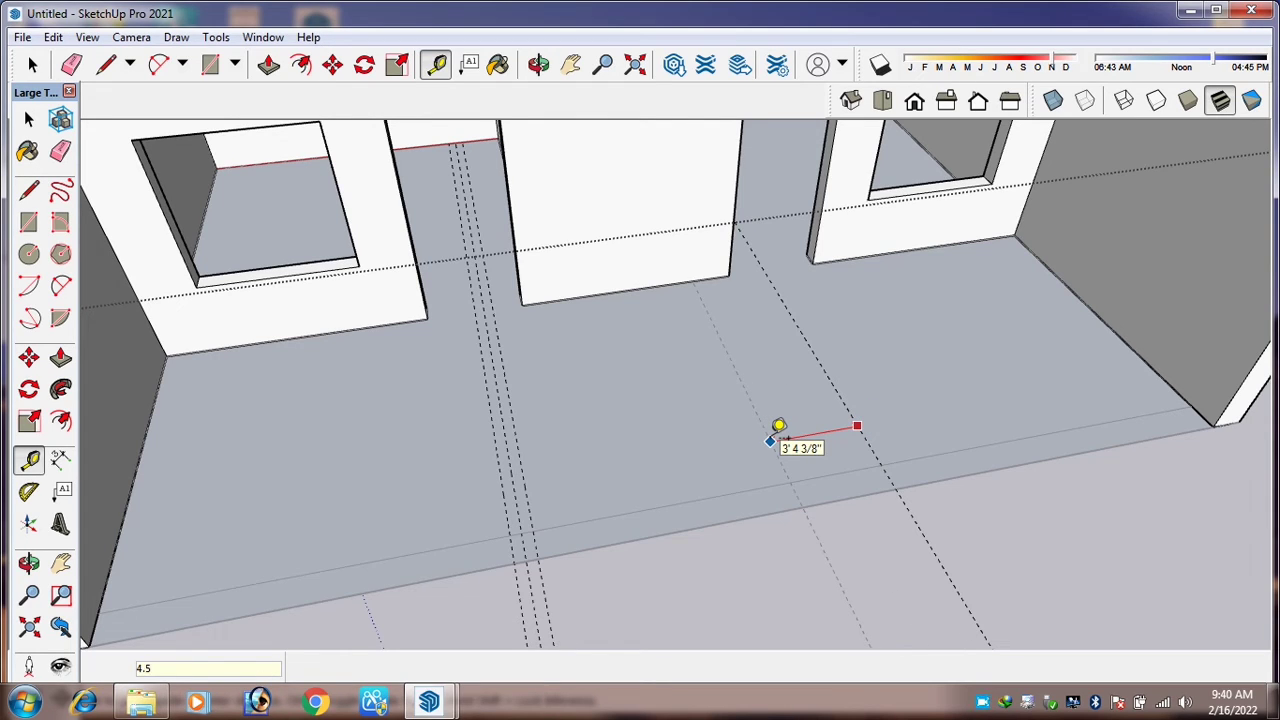
{"action": "key", "text": "Return"}
{"action": "left_click", "coordinate": [848, 411]}
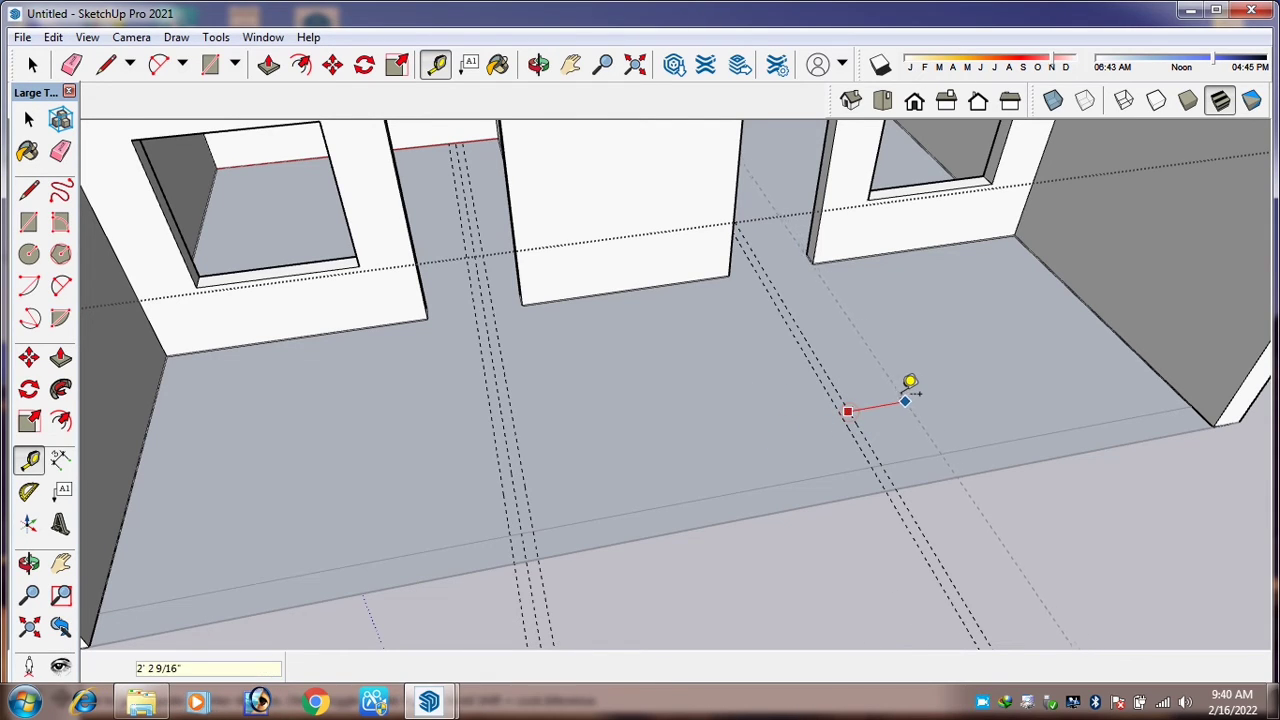
{"action": "type", "text": "4"}
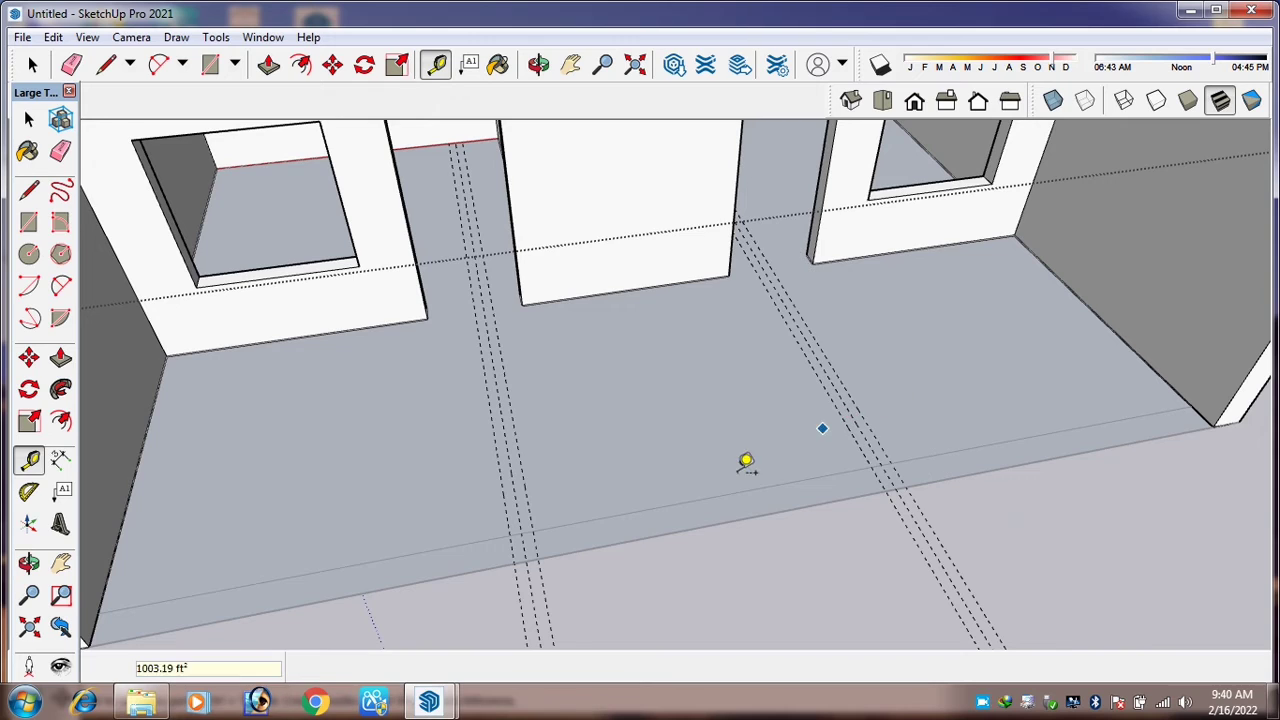
Place a guide on the floor 9" inward from the line that runs parallel to the open front edge.
{"action": "middle_click_drag", "start_coordinate": [525, 545], "coordinate": [331, 518]}
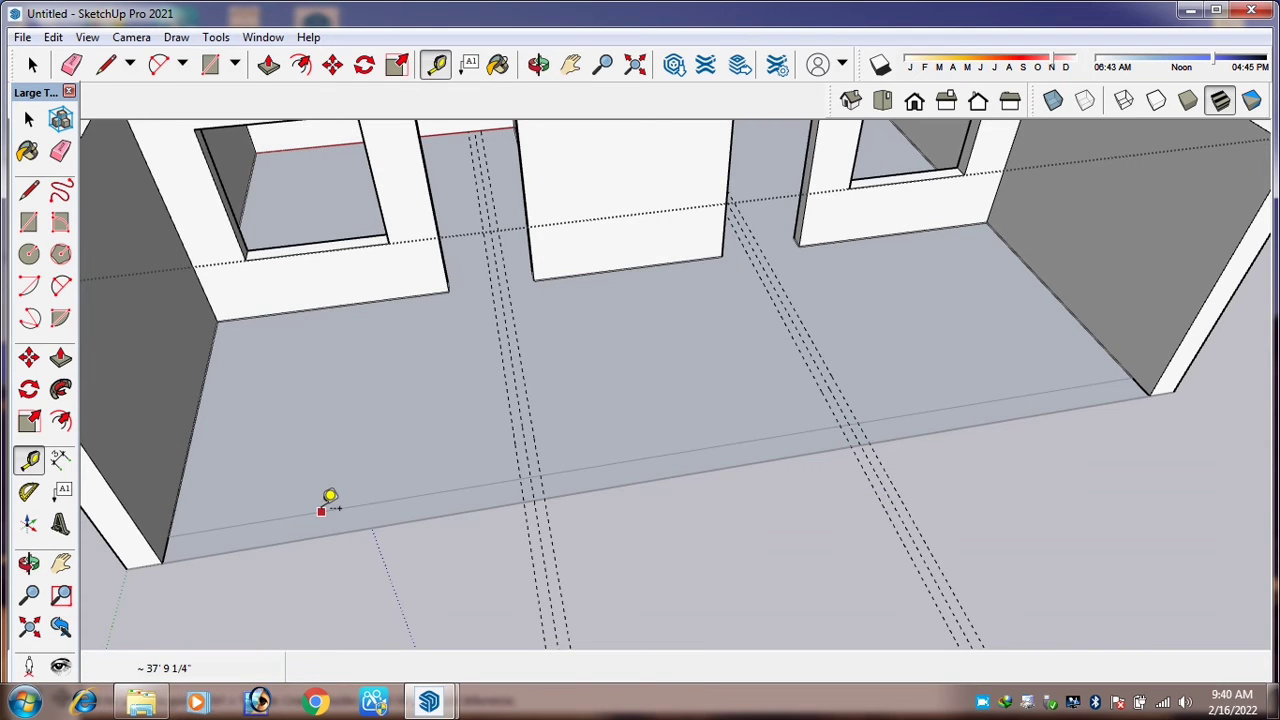
{"action": "left_click", "coordinate": [328, 500]}
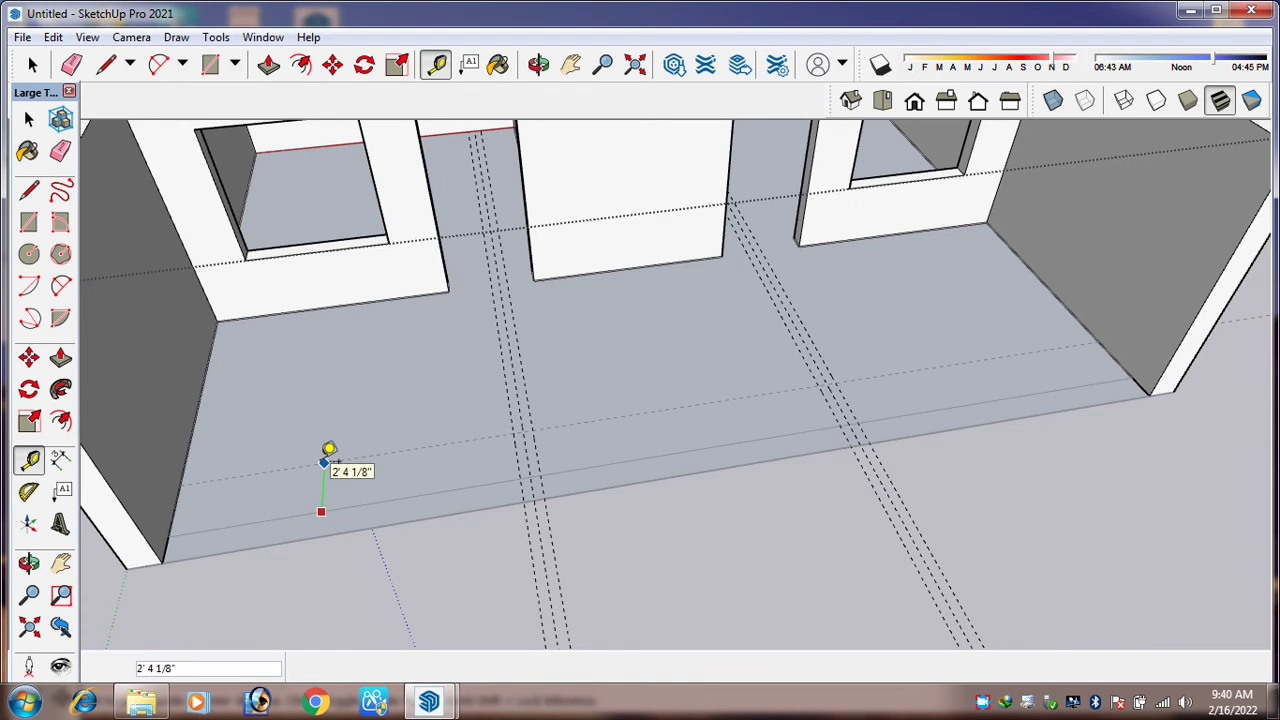
{"action": "scroll", "coordinate": [510, 450], "scroll_direction": "up", "scroll_amount": 5}
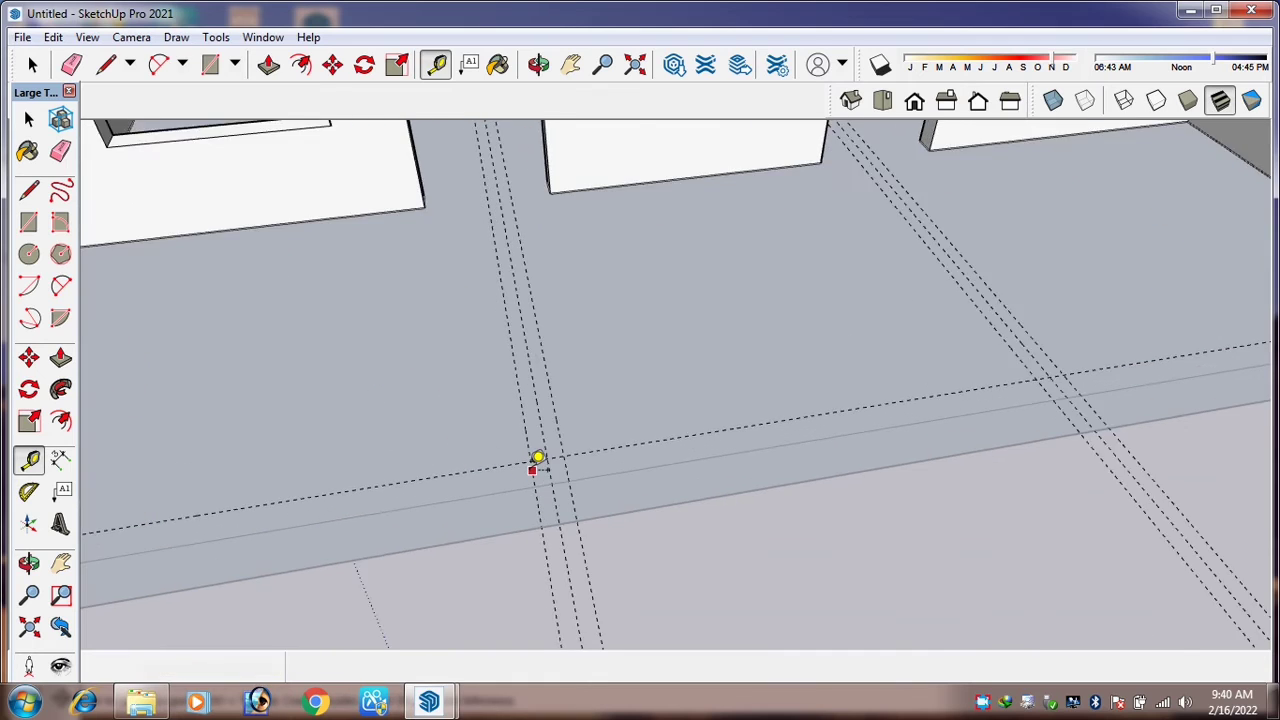
Draw a 9" by 9" column footprint at each of the two bay divisions along the front, and delete all guides.
{"action": "key", "text": "r"}
{"action": "left_click", "coordinate": [534, 491]}
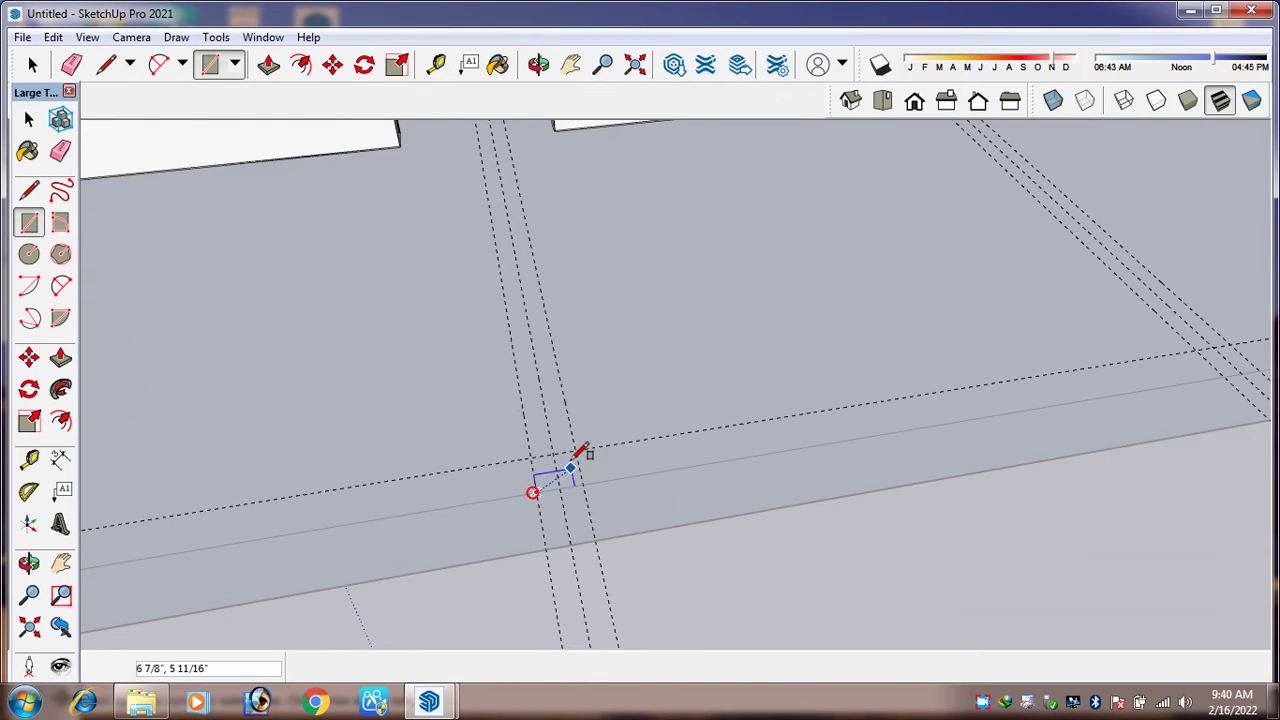
{"action": "scroll", "coordinate": [415, 524], "scroll_direction": "down", "scroll_amount": 1}
{"action": "scroll", "coordinate": [1154, 387], "scroll_direction": "up", "scroll_amount": 2}
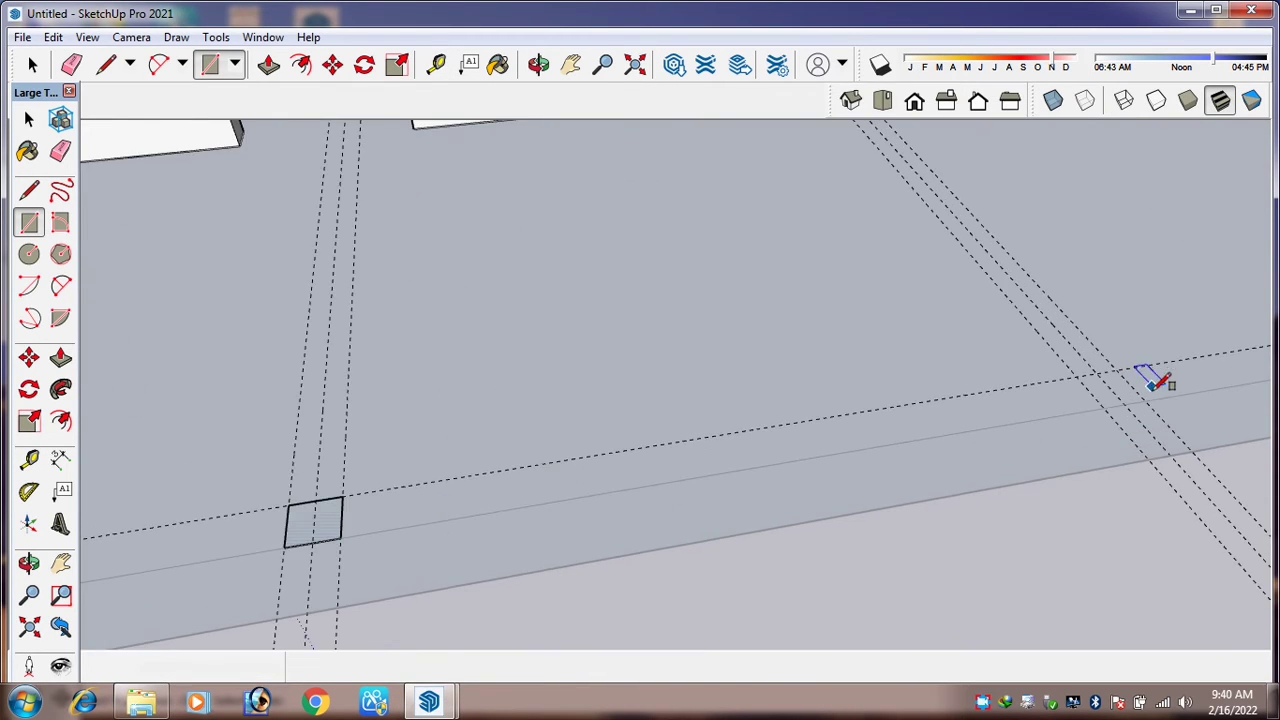
{"action": "left_click", "coordinate": [1134, 395]}
{"action": "left_click", "coordinate": [1078, 374]}
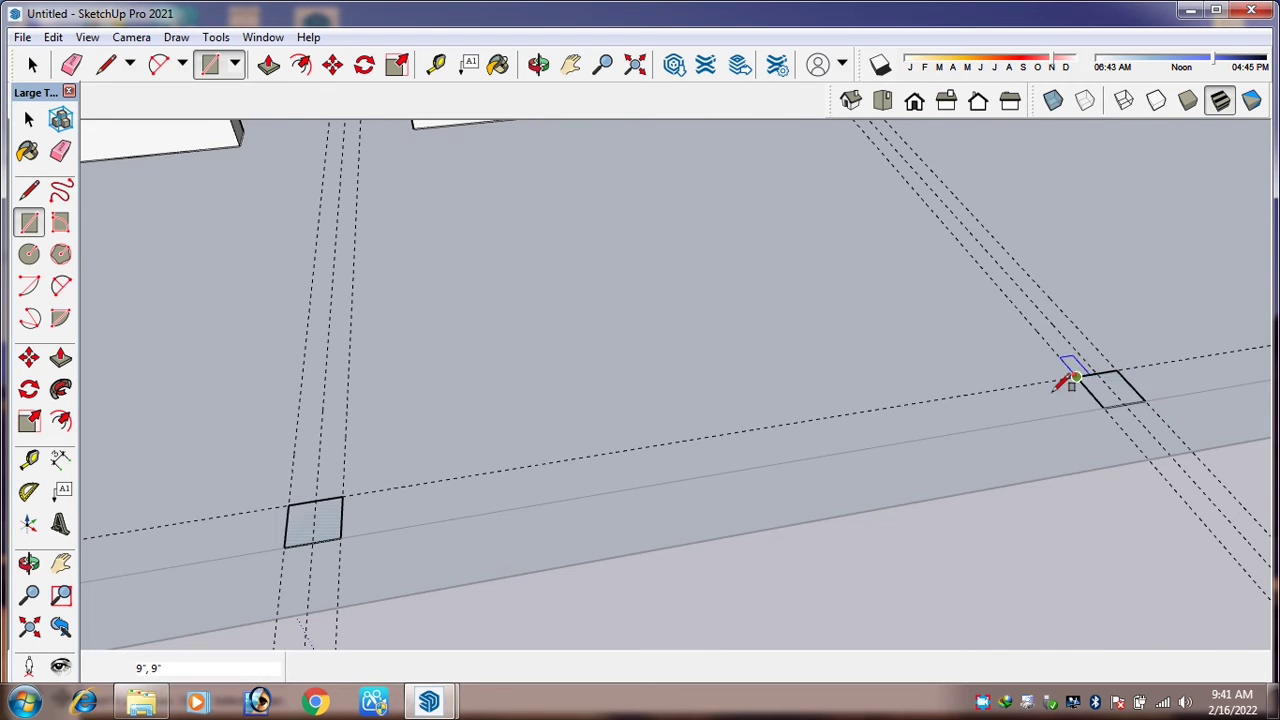
{"action": "scroll", "coordinate": [665, 447], "scroll_direction": "down", "scroll_amount": 1}
{"action": "left_click", "coordinate": [53, 37]}
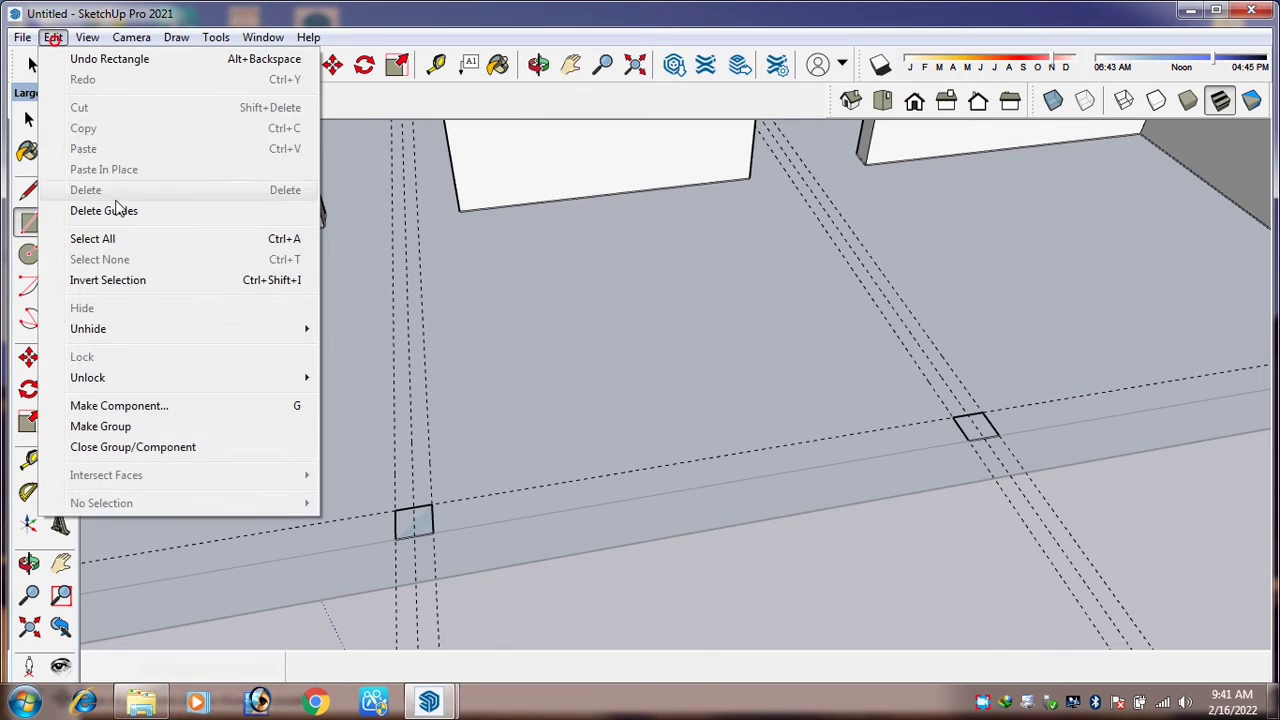
{"action": "left_click", "coordinate": [118, 210]}
{"action": "middle_click_drag", "start_coordinate": [755, 437], "coordinate": [425, 177]}
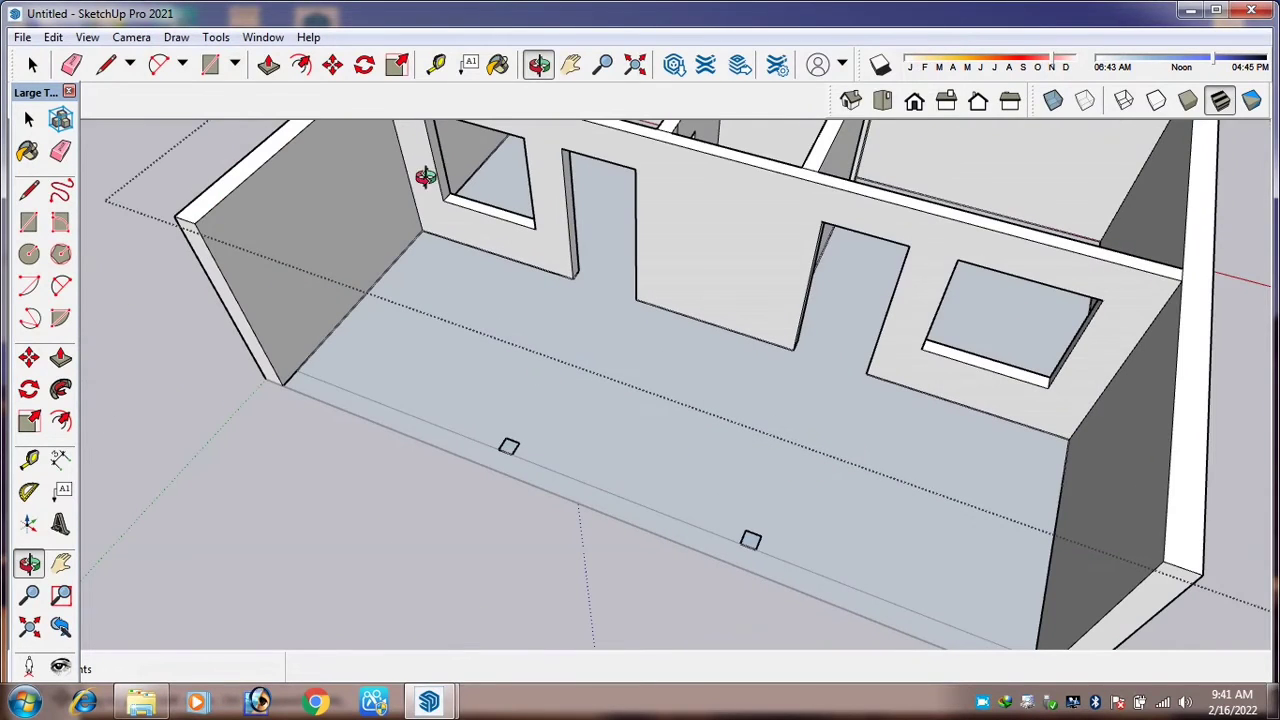
{"action": "left_click", "coordinate": [268, 64]}
{"action": "scroll", "coordinate": [514, 463], "scroll_direction": "up", "scroll_amount": 5}
{"action": "scroll", "coordinate": [518, 470], "scroll_direction": "down", "scroll_amount": 6}
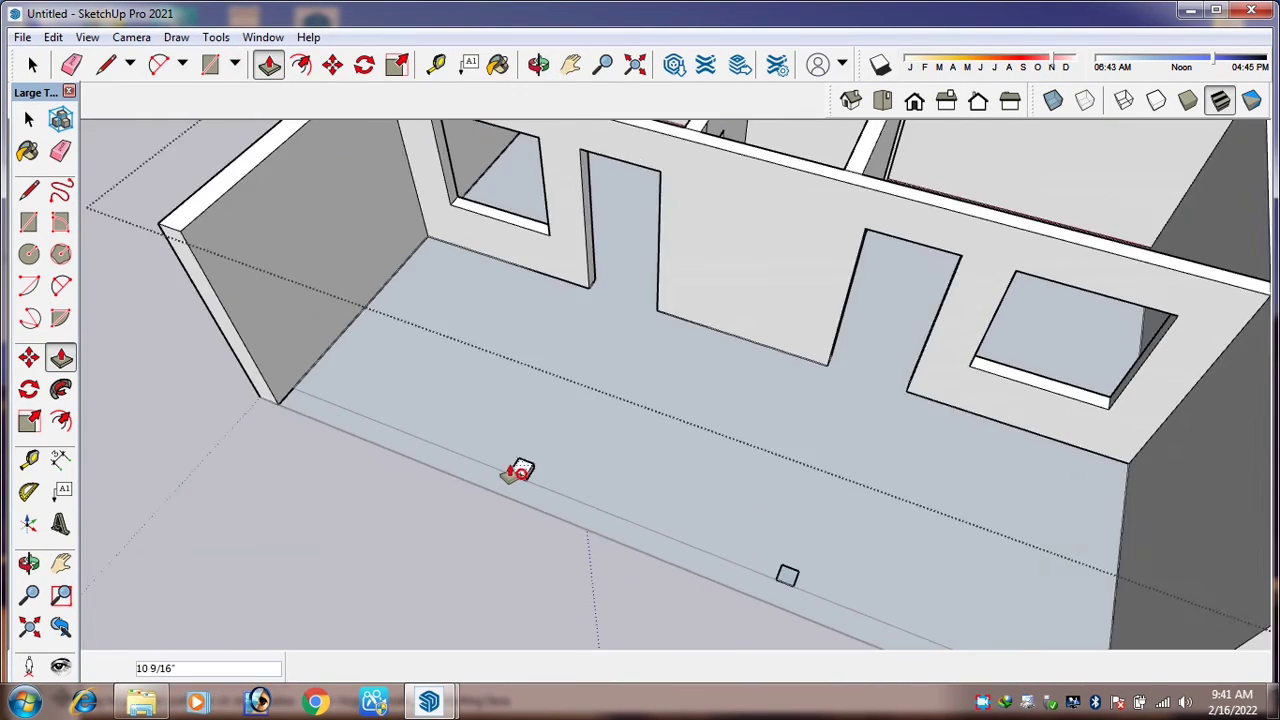
{"action": "key", "text": "Escape"}
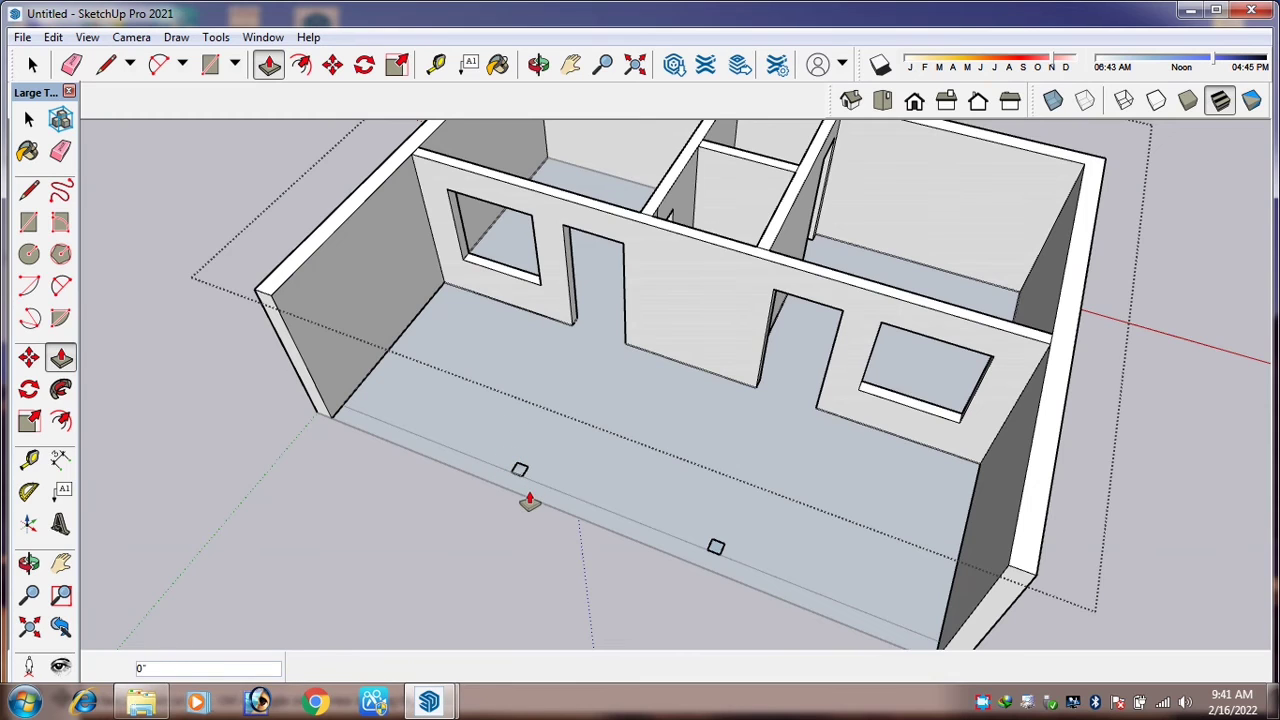
On the left side wall's inner face, place guides 9" from the front edge and 2' below the top edge.
{"action": "middle_click_drag", "start_coordinate": [450, 500], "coordinate": [374, 449]}
{"action": "middle_click_drag", "start_coordinate": [231, 120], "coordinate": [561, 370]}
{"action": "scroll", "coordinate": [365, 260], "scroll_direction": "up", "scroll_amount": 5}
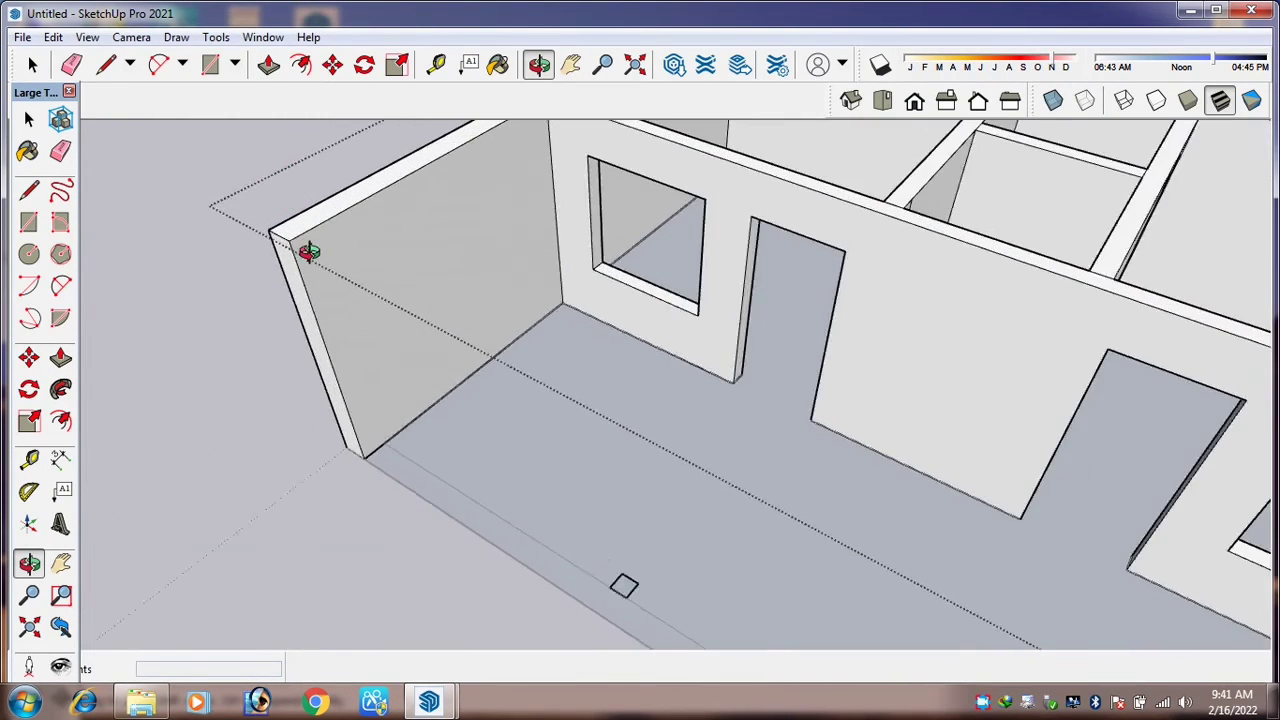
{"action": "key", "text": "t"}
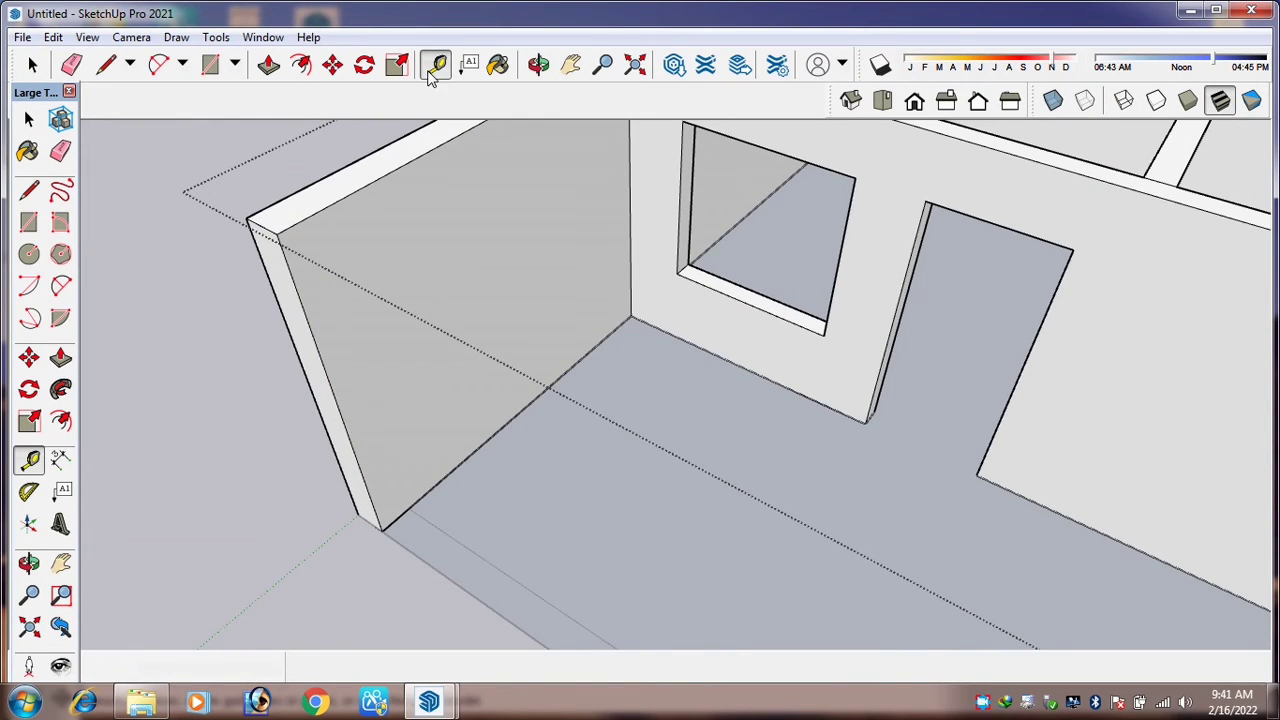
{"action": "left_click", "coordinate": [311, 335]}
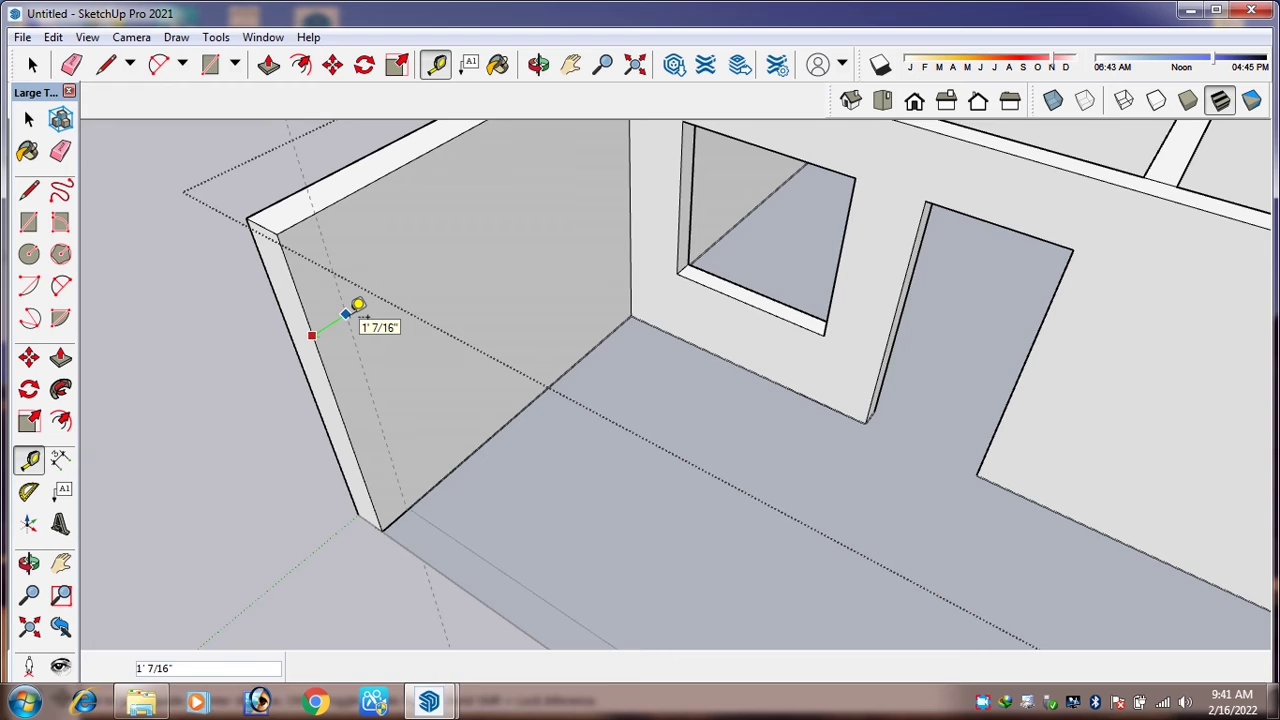
{"action": "type", "text": "9"}
{"action": "key", "text": "Return"}
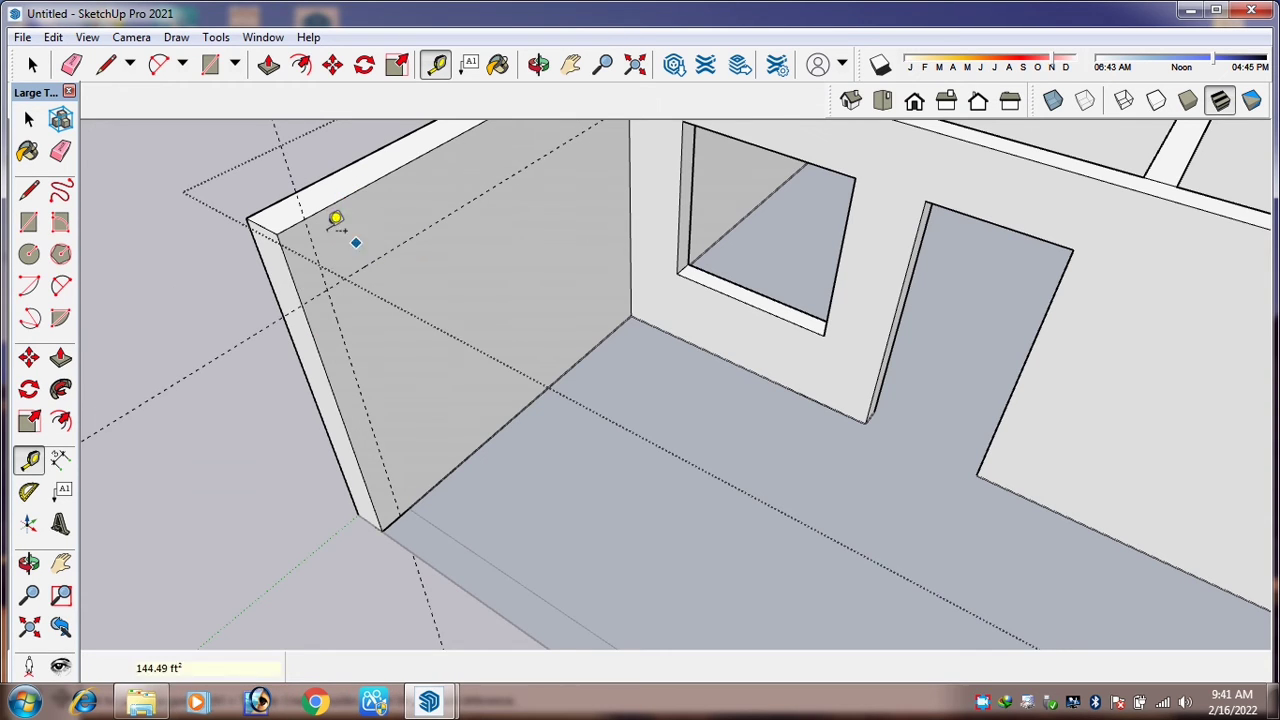
Draw a 2' by 9" rectangle between the guide intersection and the upper front corner of the left wall's inner face.
{"action": "scroll", "coordinate": [309, 206], "scroll_direction": "up", "scroll_amount": 3}
{"action": "left_click", "coordinate": [210, 64]}
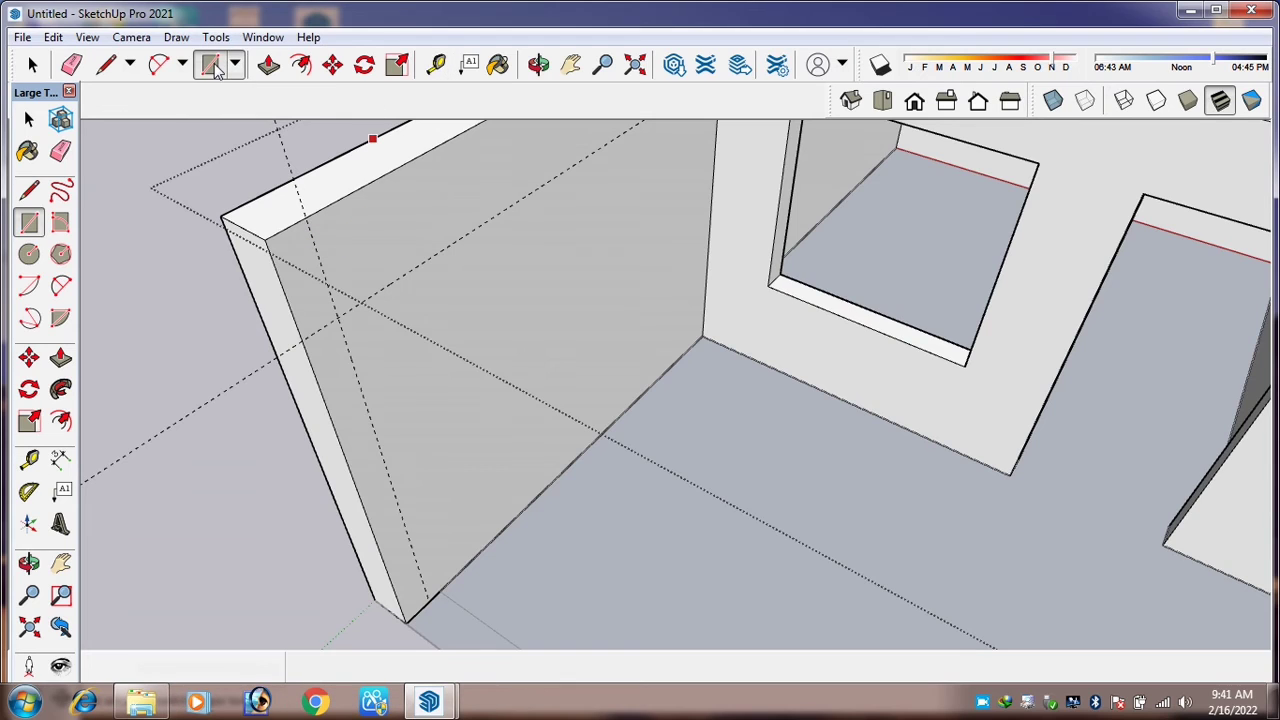
{"action": "left_click", "coordinate": [338, 318]}
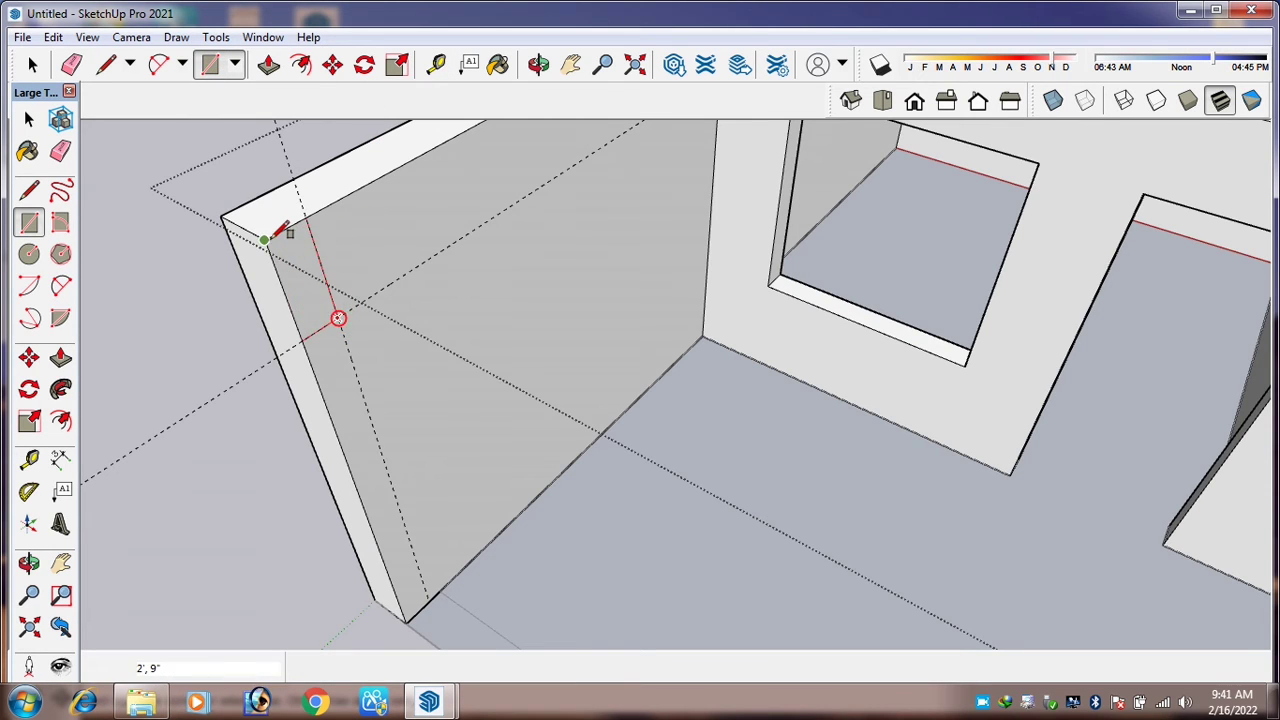
{"action": "left_click", "coordinate": [268, 240]}
Extrude the rectangle with Push/Pull across the open front to the right side wall to form a beam.
{"action": "key", "text": "p"}
{"action": "left_click", "coordinate": [293, 263]}
{"action": "scroll", "coordinate": [289, 262], "scroll_direction": "down", "scroll_amount": 5}
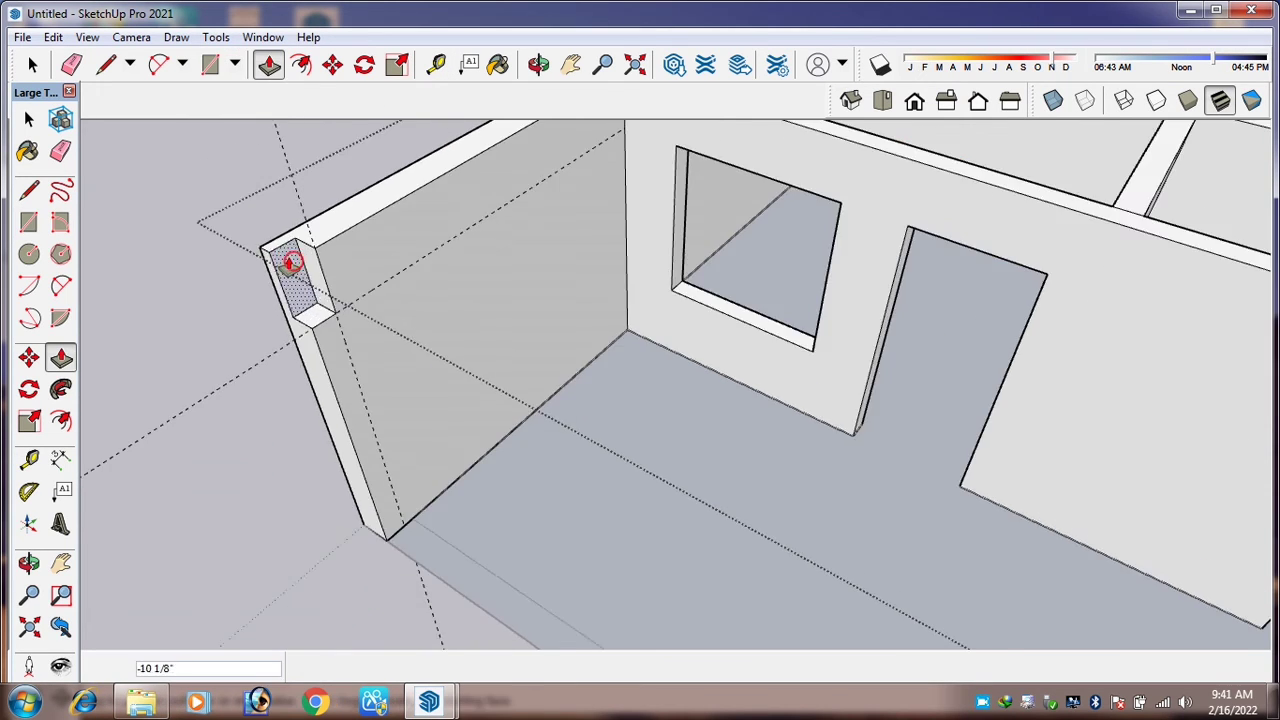
{"action": "scroll", "coordinate": [288, 260], "scroll_direction": "down", "scroll_amount": 1}
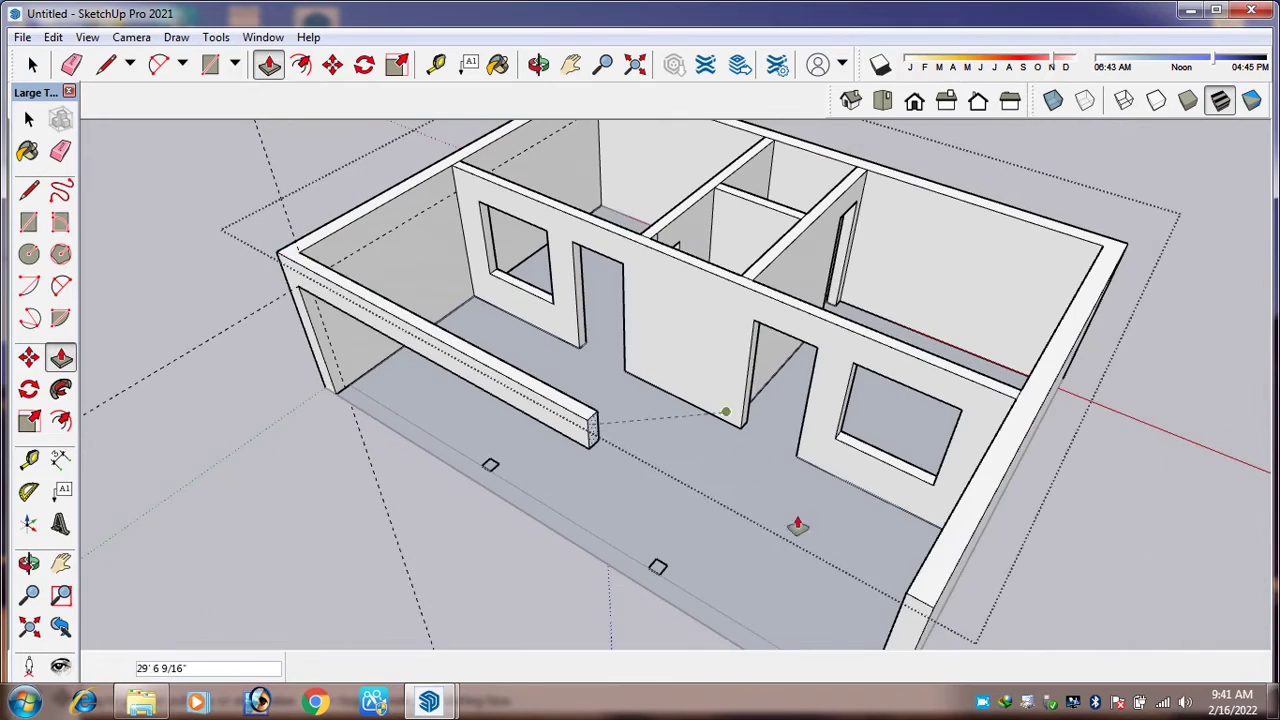
{"action": "left_click", "coordinate": [898, 618]}
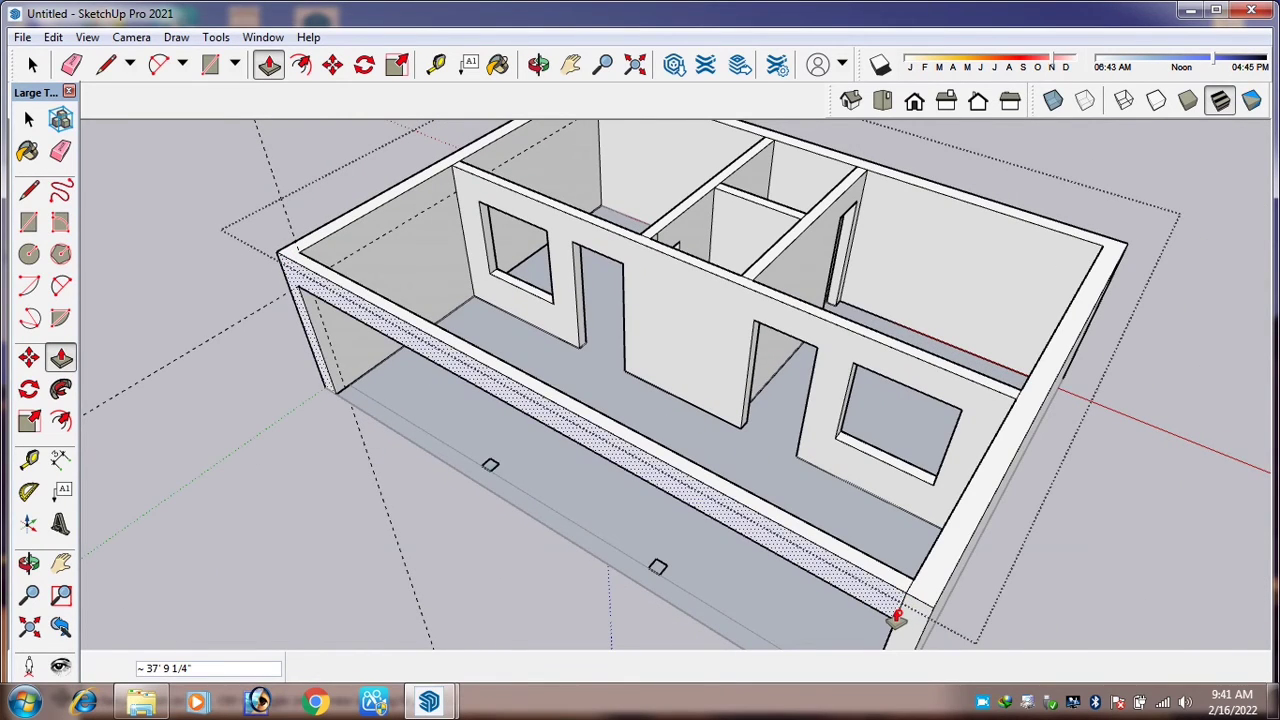
Erase the seam edges where the front beam meets the right side wall.
{"action": "scroll", "coordinate": [905, 605], "scroll_direction": "up", "scroll_amount": 6}
{"action": "key", "text": "e"}
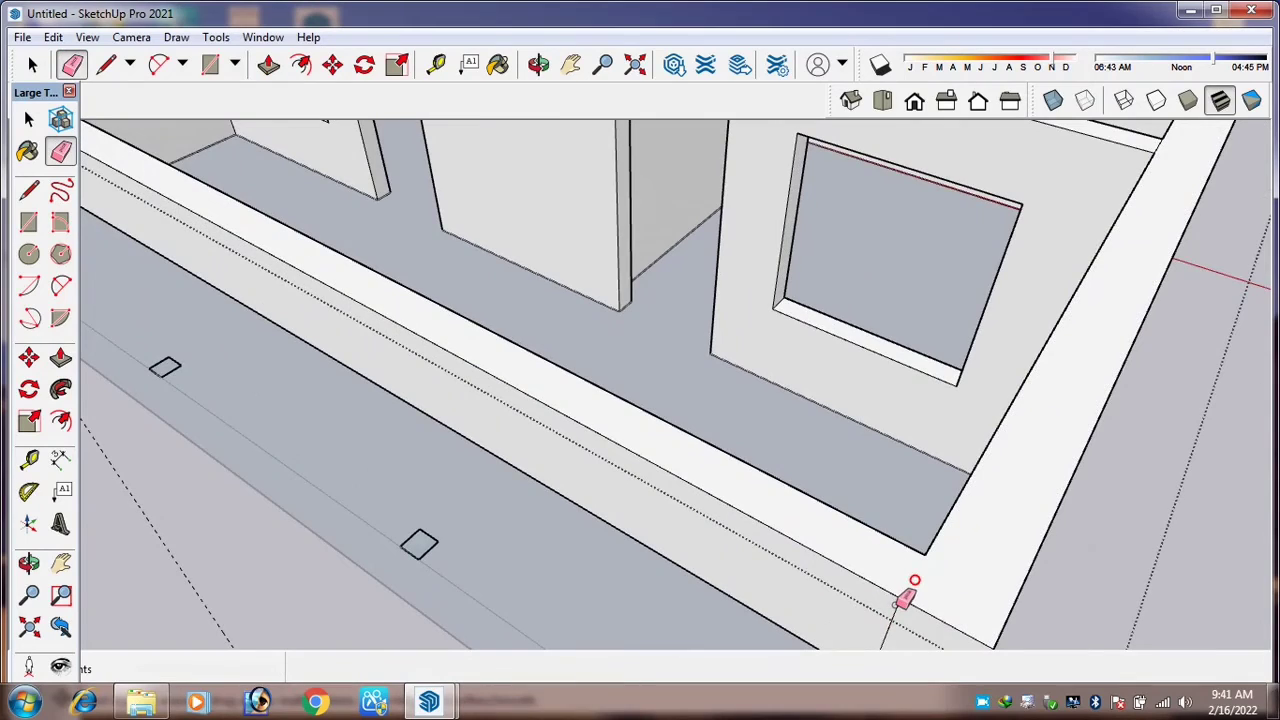
{"action": "scroll", "coordinate": [888, 598], "scroll_direction": "down", "scroll_amount": 5}
Extrude both column footprints 9' up to the underside of the front beam.
{"action": "middle_click_drag", "start_coordinate": [660, 505], "coordinate": [829, 463]}
{"action": "scroll", "coordinate": [829, 463], "scroll_direction": "up", "scroll_amount": 4}
{"action": "scroll", "coordinate": [832, 450], "scroll_direction": "down", "scroll_amount": 3}
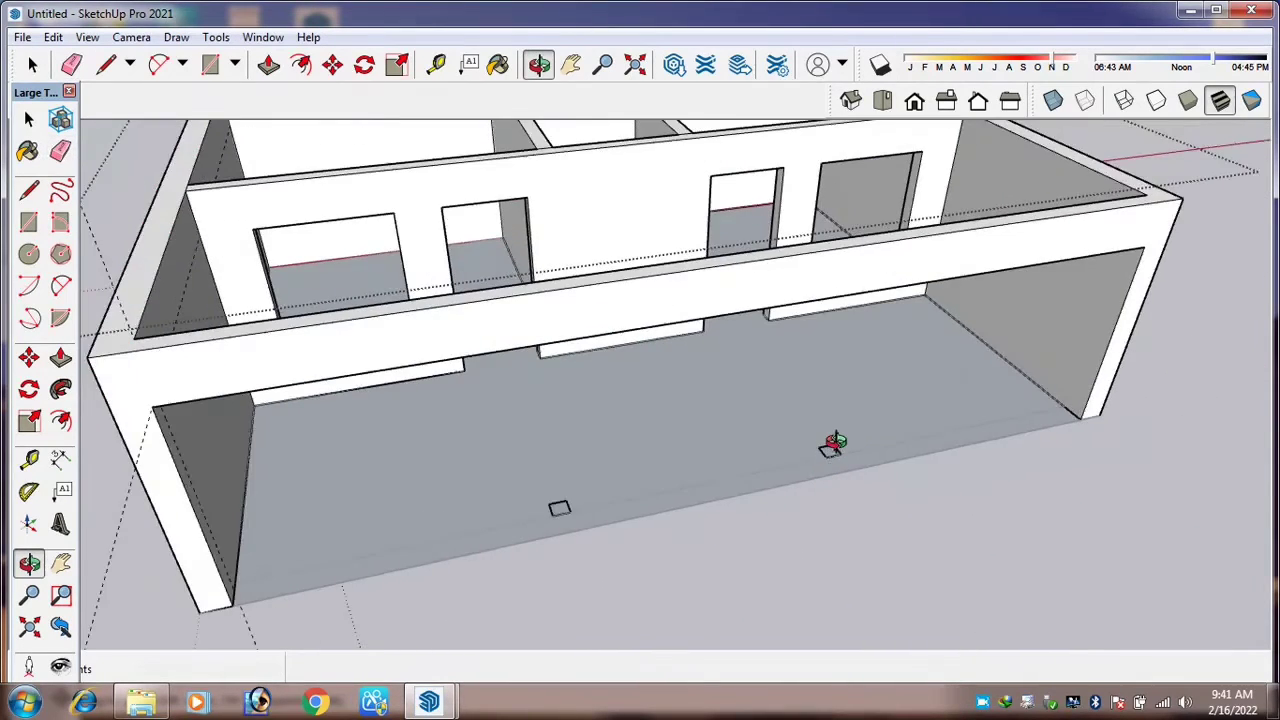
{"action": "scroll", "coordinate": [836, 440], "scroll_direction": "up", "scroll_amount": 3}
{"action": "key", "text": "p"}
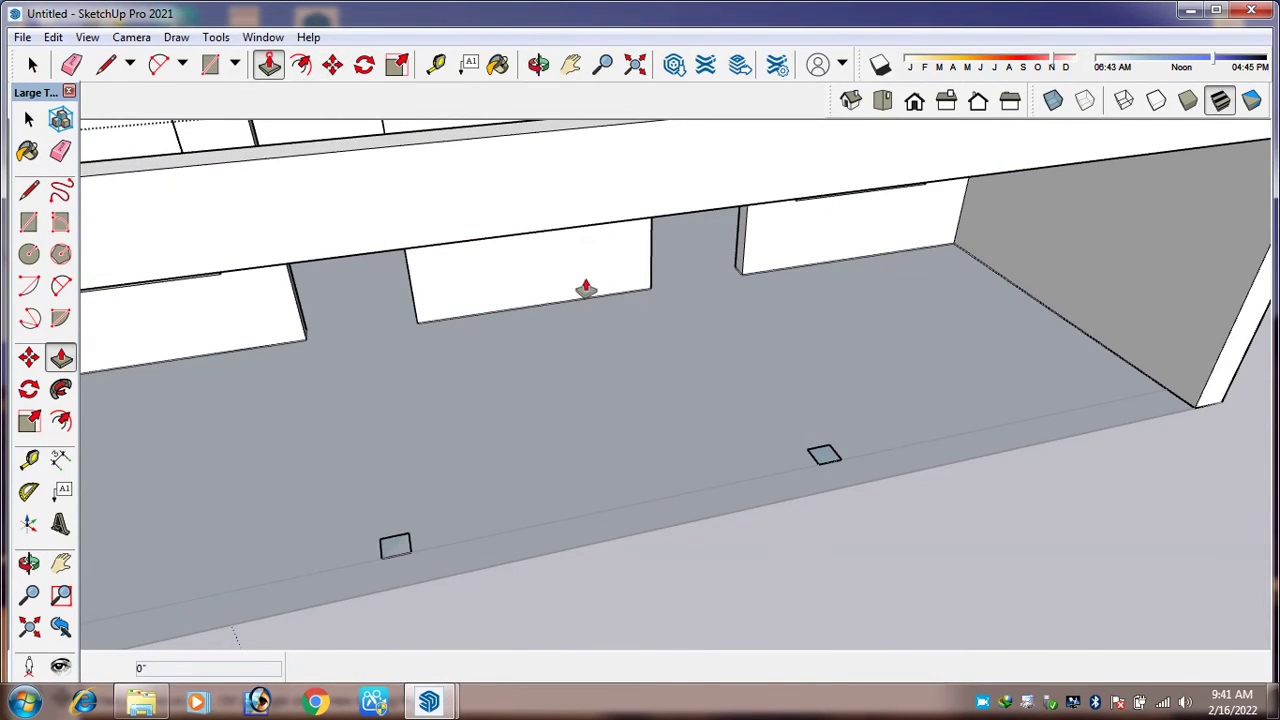
{"action": "left_click", "coordinate": [825, 457]}
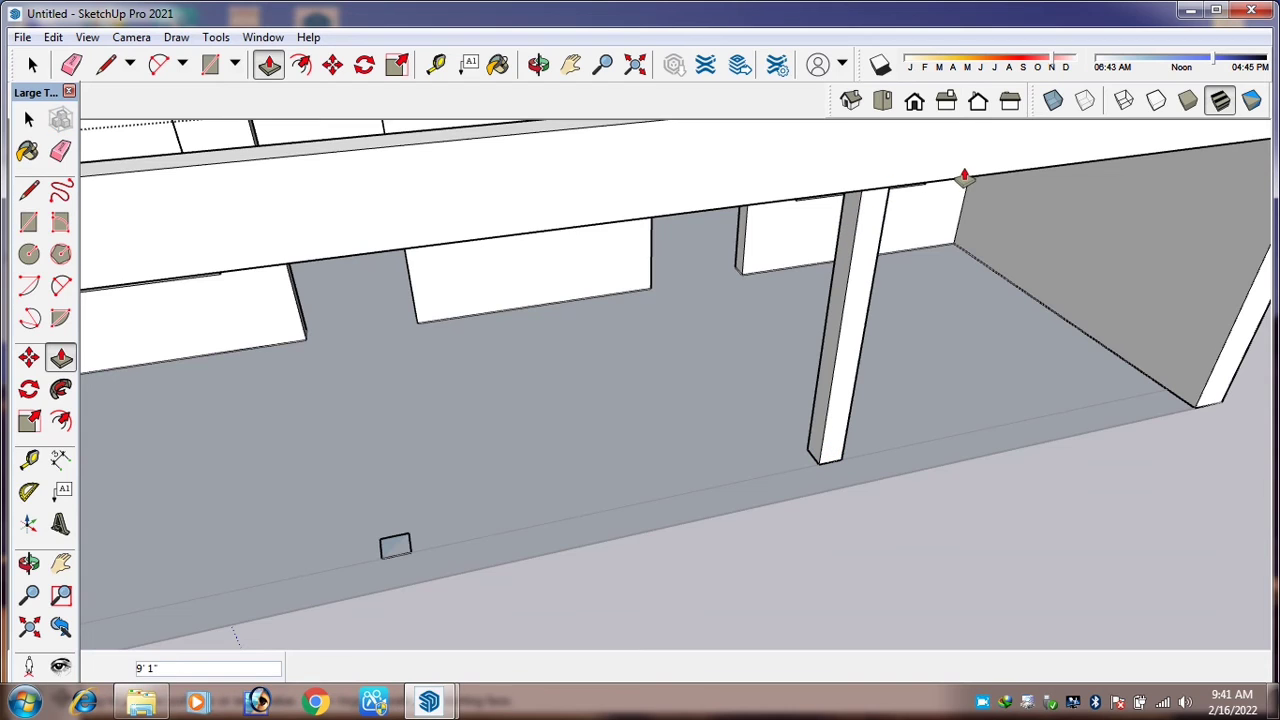
{"action": "middle_click_drag", "start_coordinate": [840, 289], "coordinate": [731, 425]}
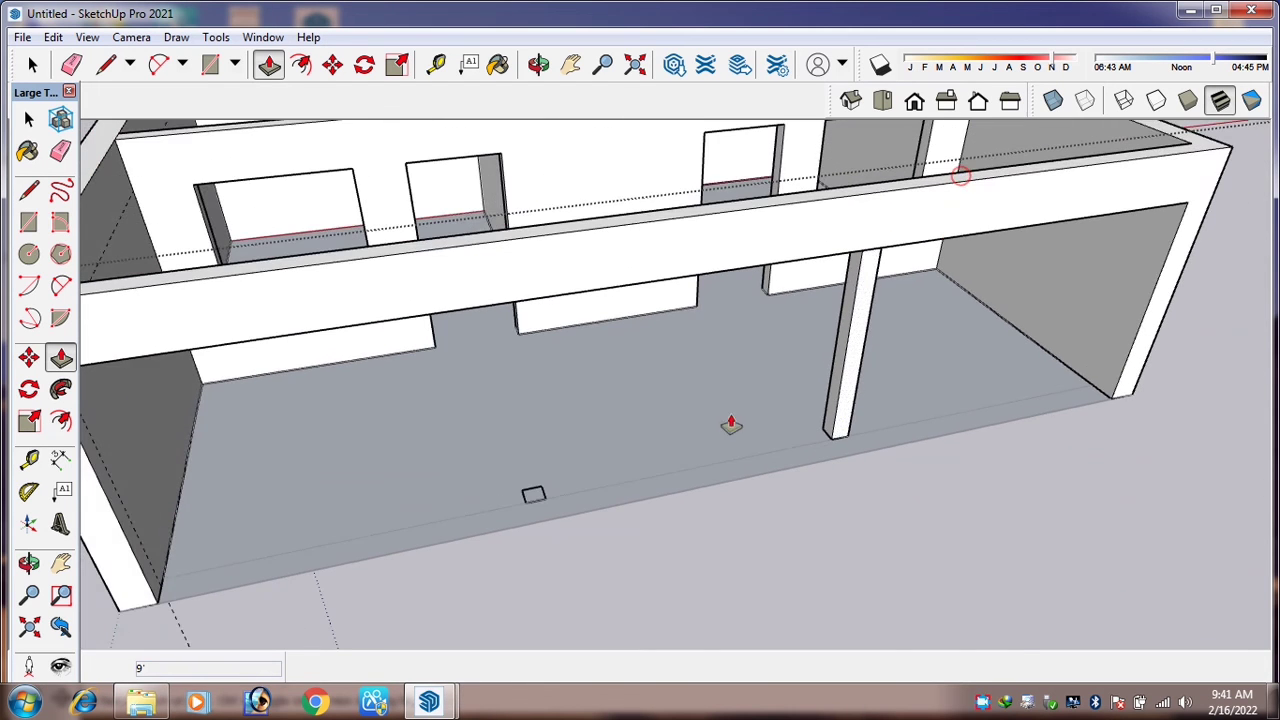
{"action": "left_click", "coordinate": [538, 495]}
{"action": "scroll", "coordinate": [607, 340], "scroll_direction": "down", "scroll_amount": 5}
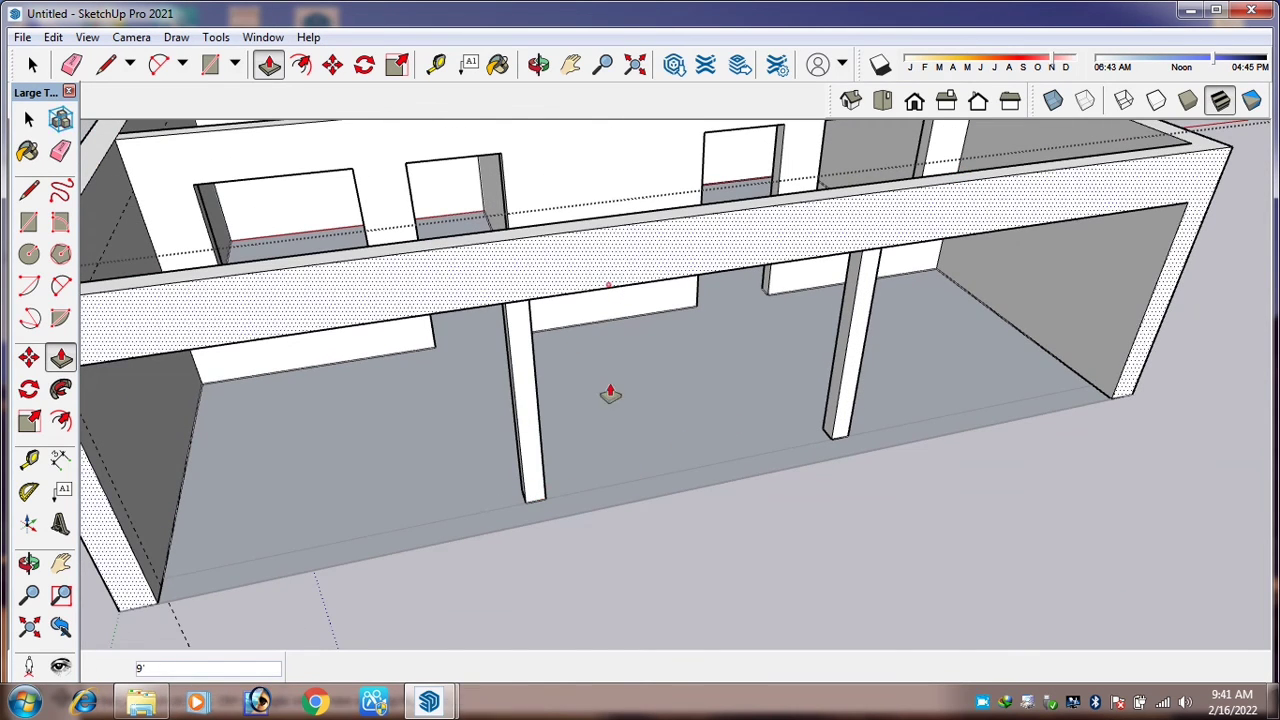
{"action": "middle_click_drag", "start_coordinate": [606, 389], "coordinate": [614, 259]}
{"action": "scroll", "coordinate": [560, 225], "scroll_direction": "up", "scroll_amount": 5}
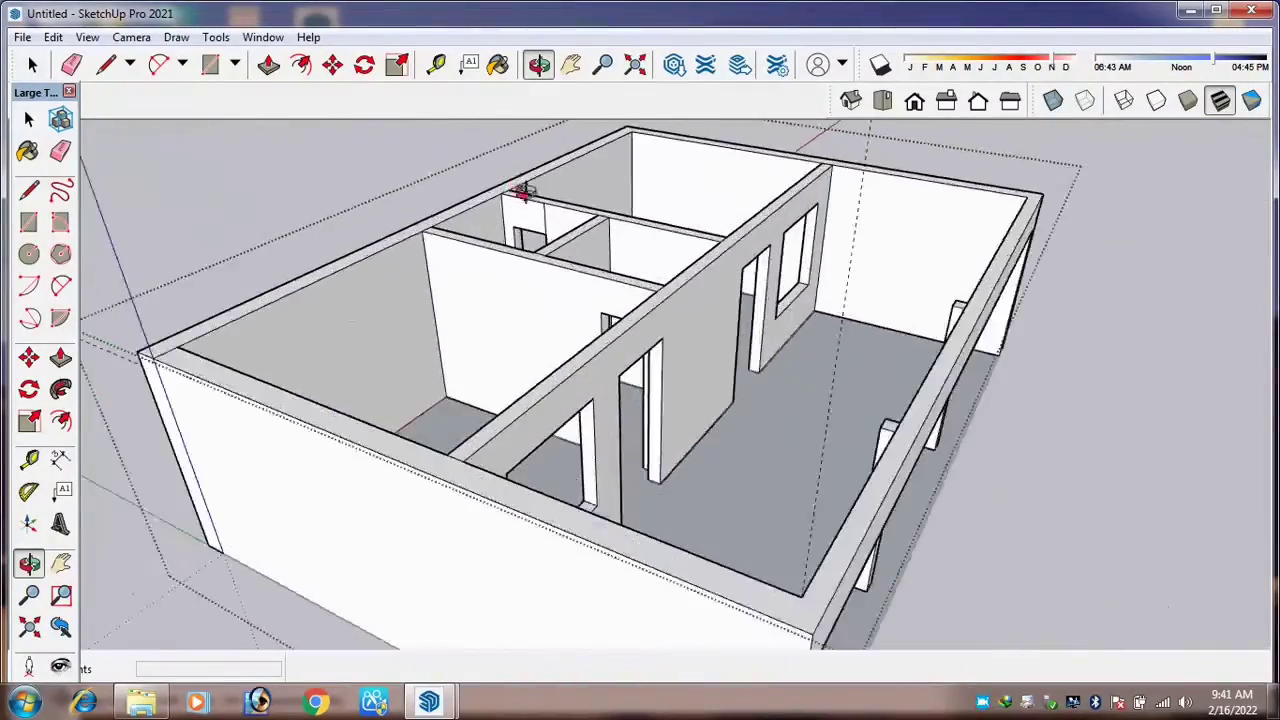
{"action": "key", "text": "e"}
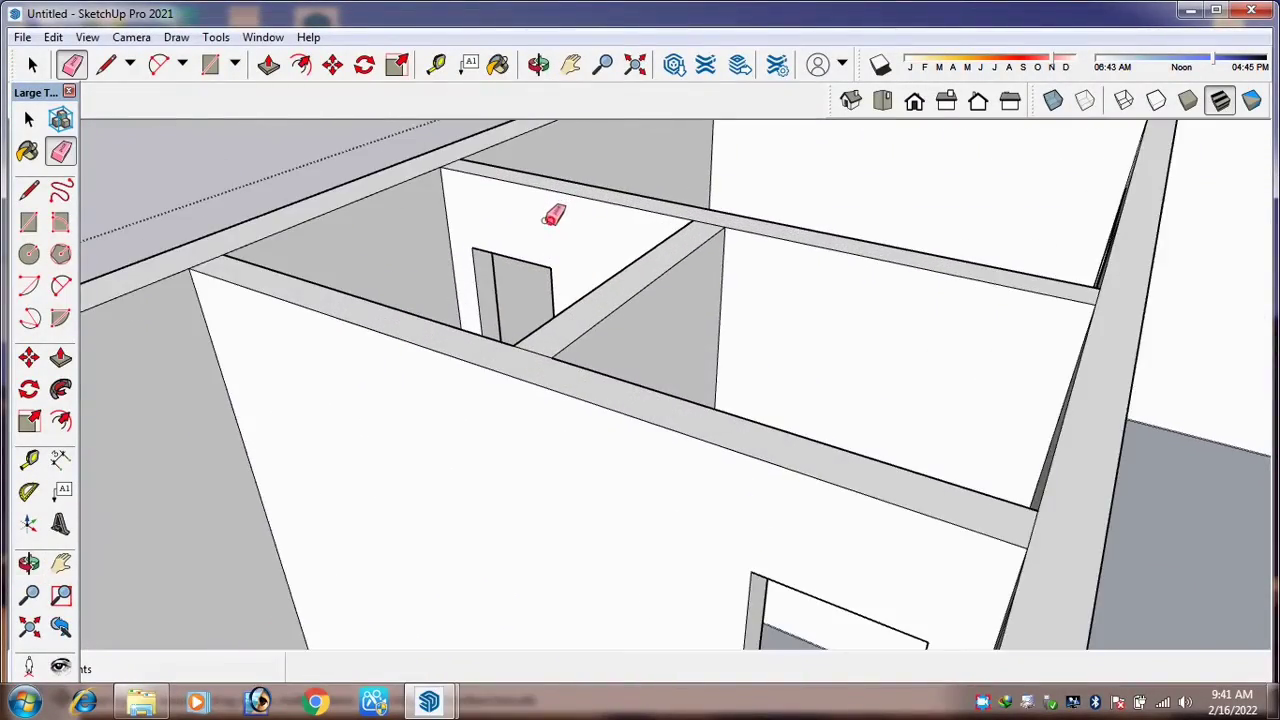
{"action": "scroll", "coordinate": [553, 216], "scroll_direction": "down", "scroll_amount": 8}
{"action": "middle_click_drag", "start_coordinate": [571, 283], "coordinate": [471, 373]}
Leave the walls group's edit mode and view the whole house from the front.
{"action": "left_click", "coordinate": [33, 66]}
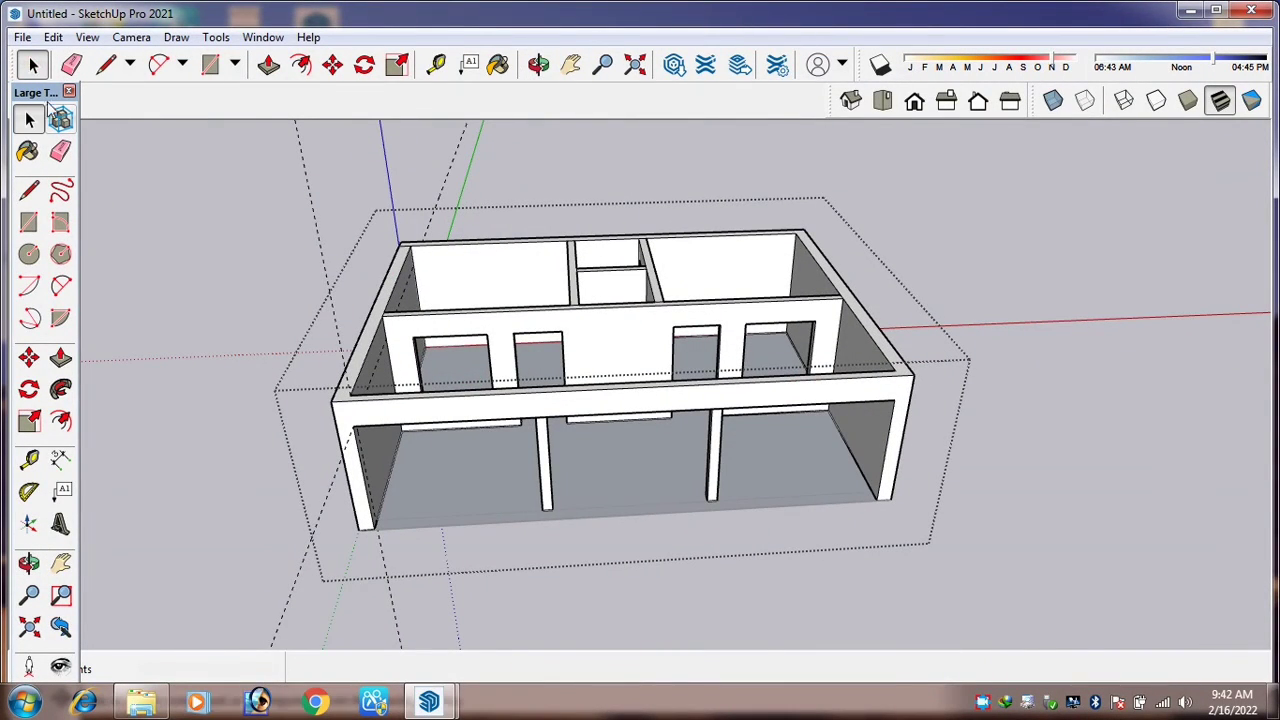
{"action": "left_click", "coordinate": [1010, 221]}
{"action": "scroll", "coordinate": [808, 384], "scroll_direction": "up", "scroll_amount": 4}
{"action": "scroll", "coordinate": [808, 384], "scroll_direction": "down", "scroll_amount": 1}
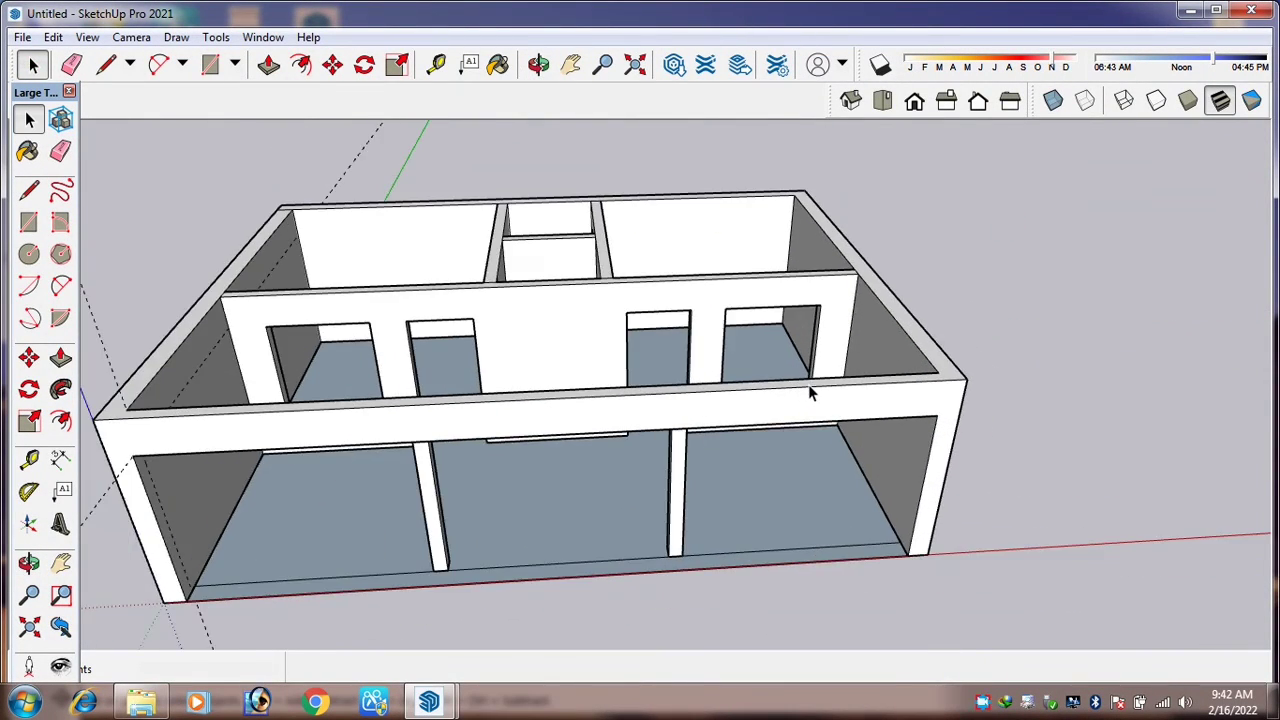
{"action": "middle_click_drag", "start_coordinate": [808, 384], "coordinate": [632, 408]}
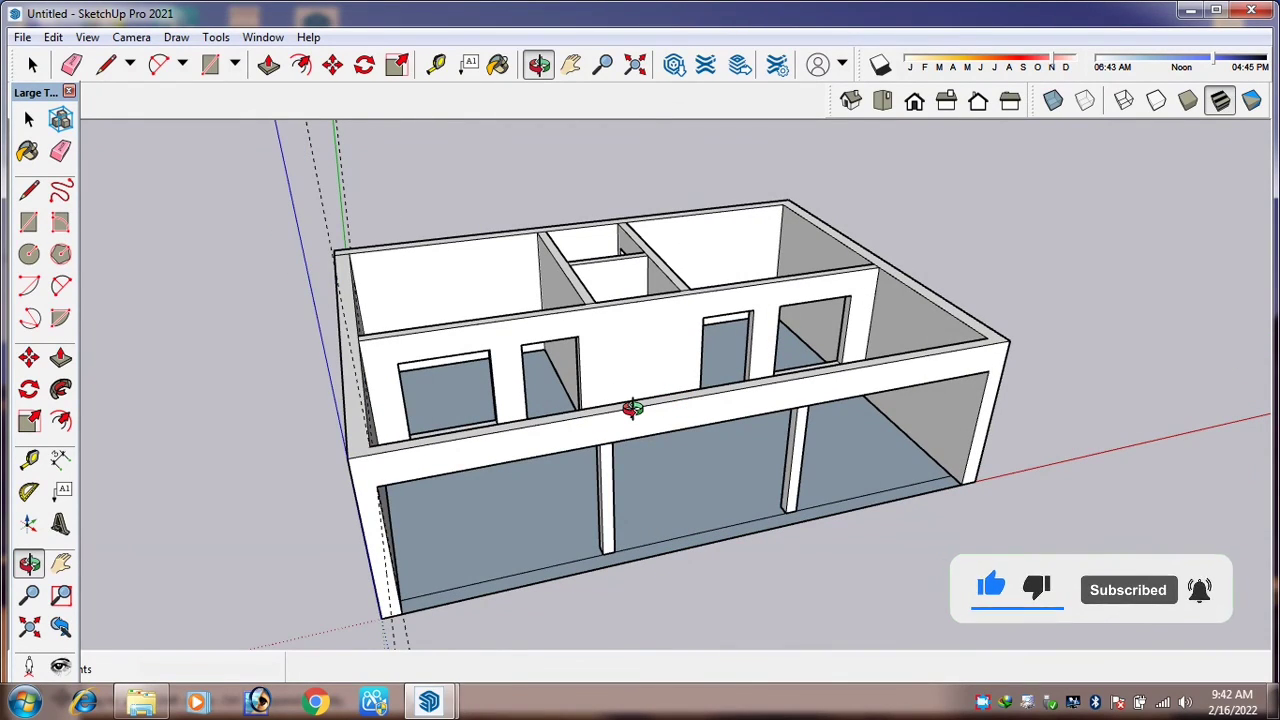